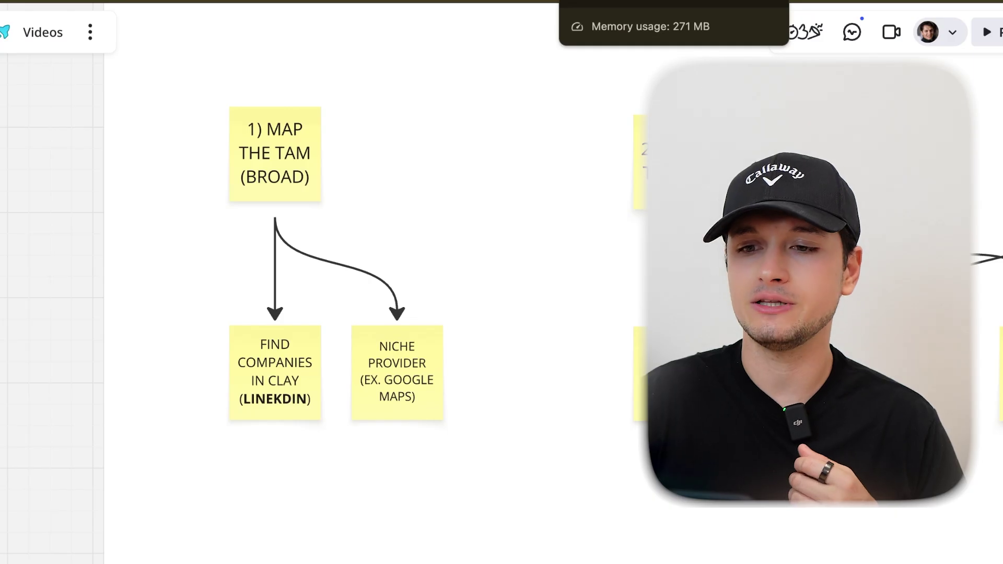
Step: Switch to the Google Docs document and center the title "GETTING CLIENTS FOR AN EMAIL MARKETING AGENCY"
left_click(601, 1)
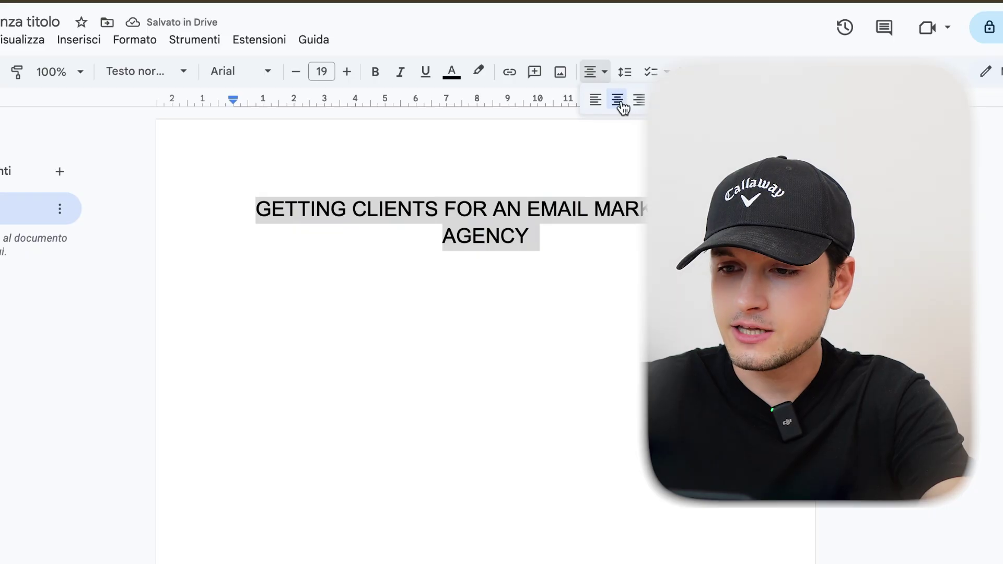
left_click(619, 102)
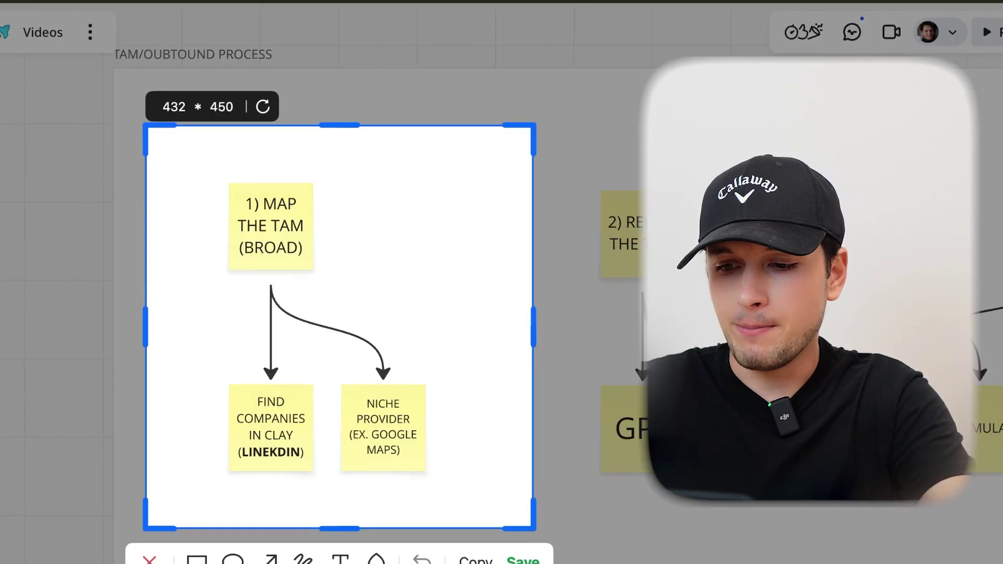
Step: Copy the screen capture of the "1) MAP THE TAM (BROAD)" diagram and paste it a few lines below the document title
left_click(474, 562)
key("super+Tab")
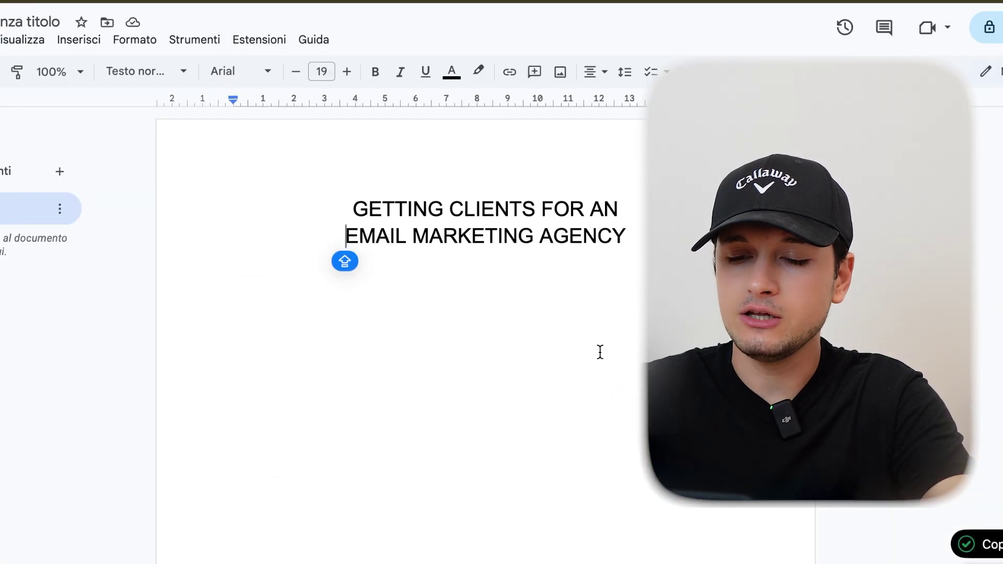
left_click(626, 236)
key("Return")
key("Return")
key("Return")
key("Return")
key("ctrl+v")
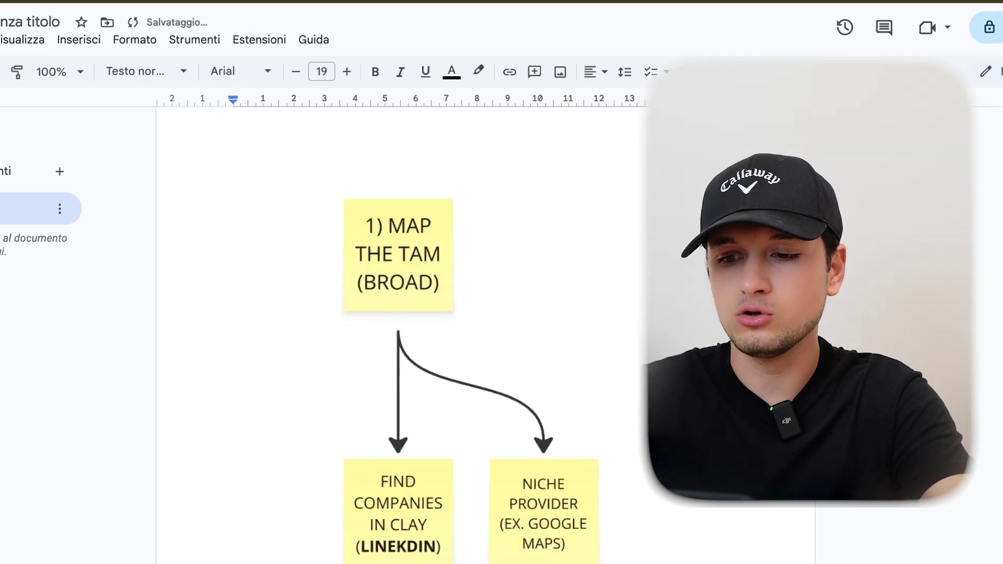
Step: Shrink the pasted diagram image to about 10 cm wide and place the text cursor after it
left_click(596, 359)
left_click_drag(738, 563, 534, 433)
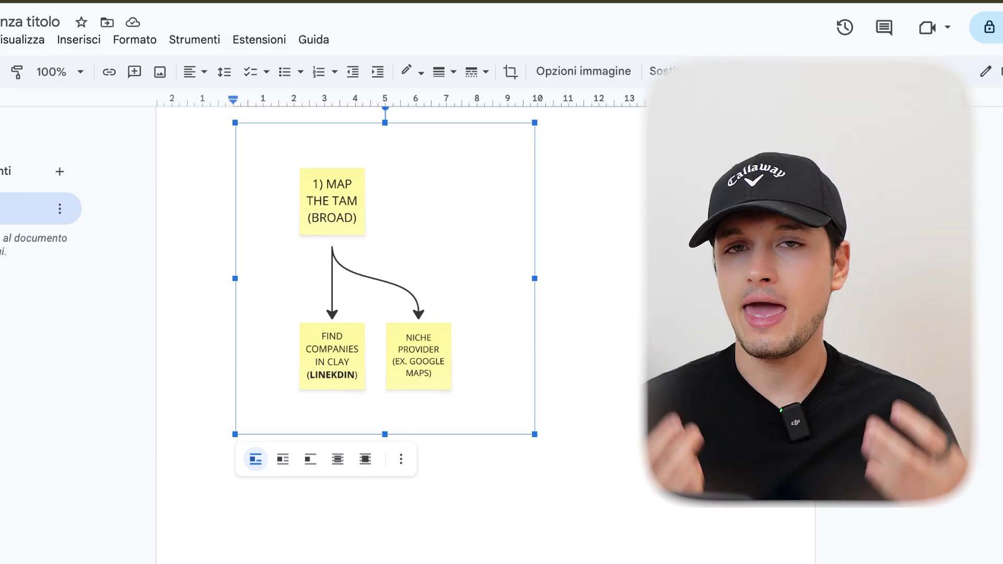
left_click(538, 425)
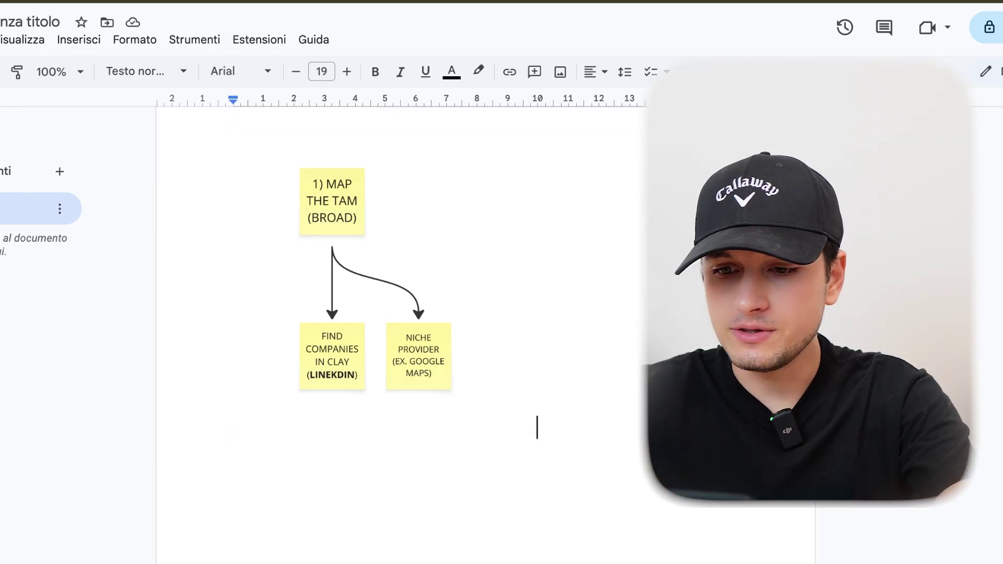
Step: Write the heading "FIND COMPANIES:" two lines below the diagram image
key("Return")
key("Return")
type("FIND CM")
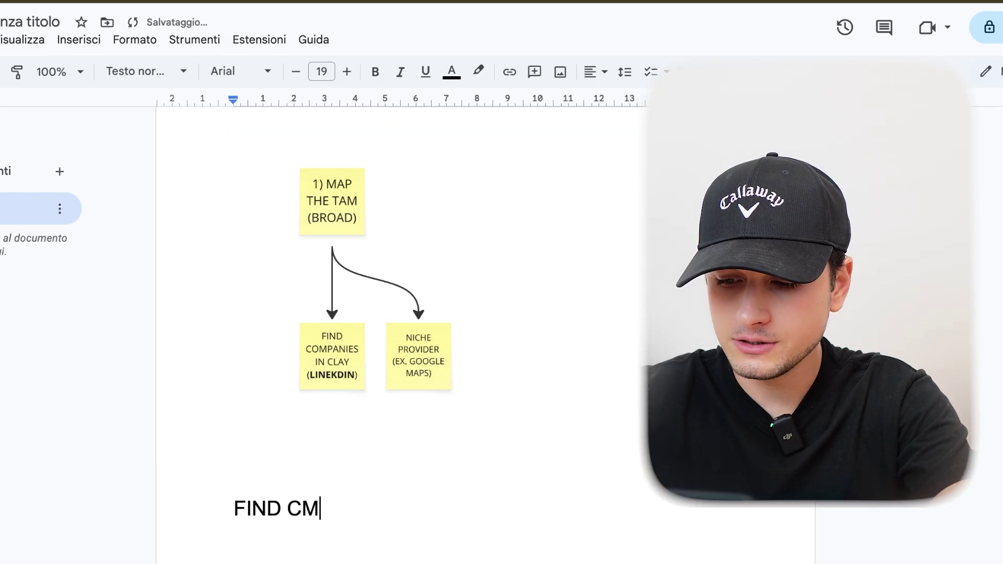
type("PANE")
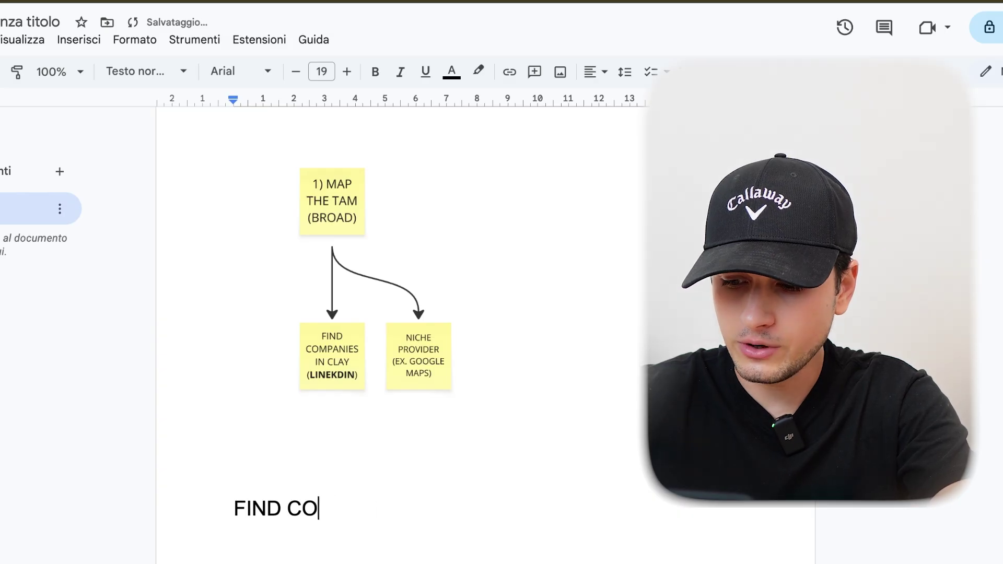
type("OMA")
type("PANIEA")
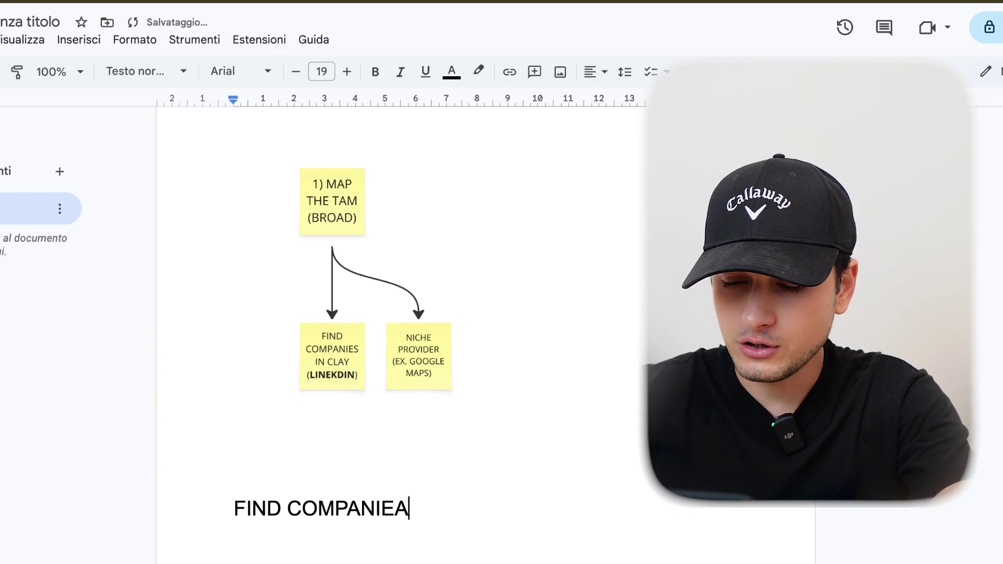
key("BackSpace")
type("S: ")
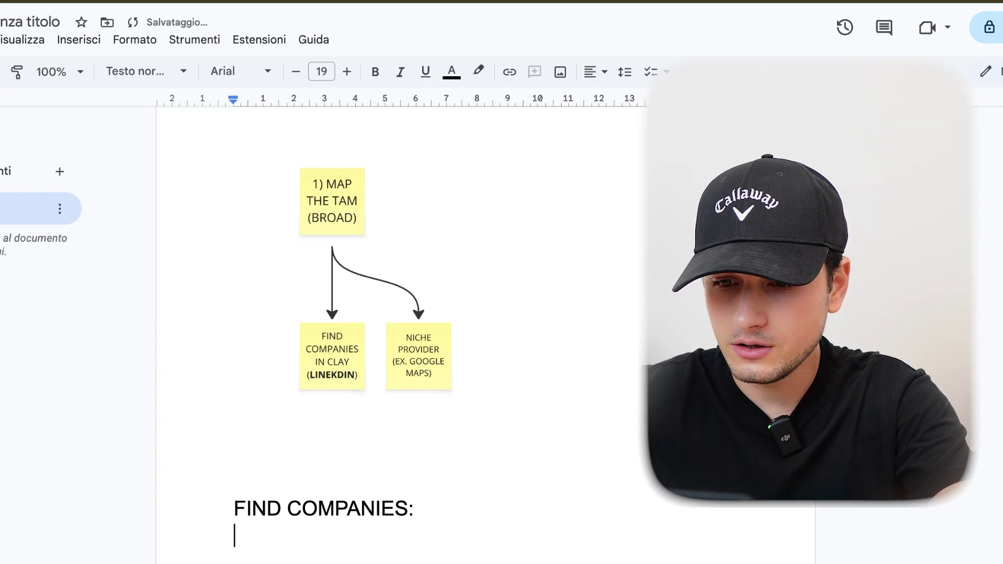
Step: List ECOMMERCES, ECOMMERCES > 500K/Y and US under the heading, add STORELEADS after a blank line and select that word
type("ECOMMERCES")
key("Return")
type("ECOMMERCES")
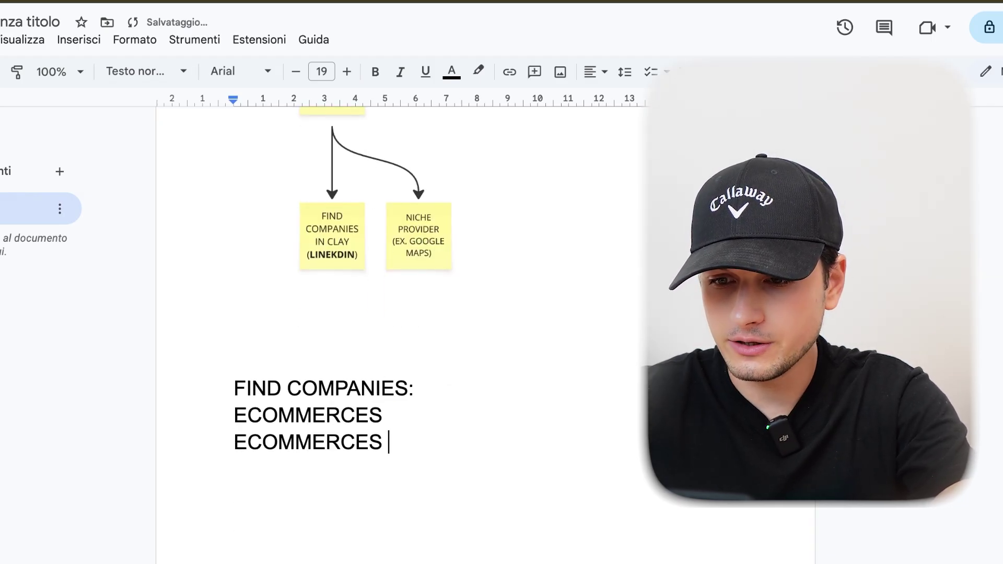
type(" > 500K")
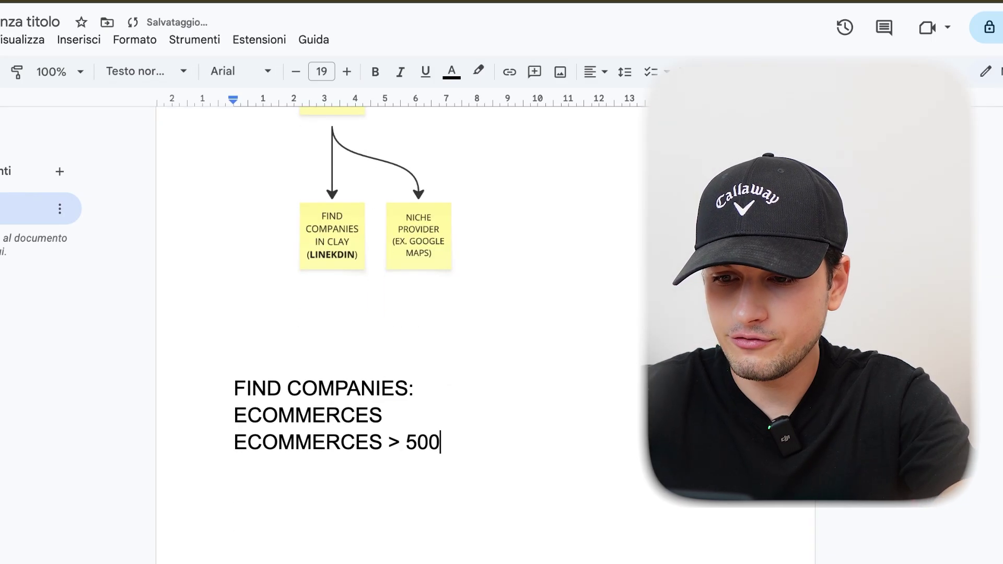
type("/Y")
key("Return")
type("YS")
key("BackSpace")
key("BackSpace")
type("US")
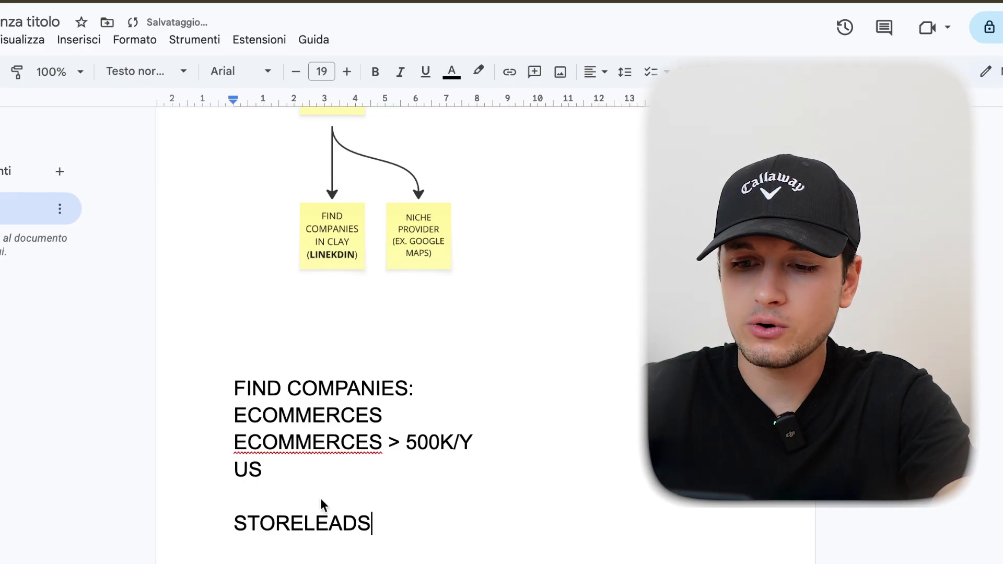
triple_click(312, 524)
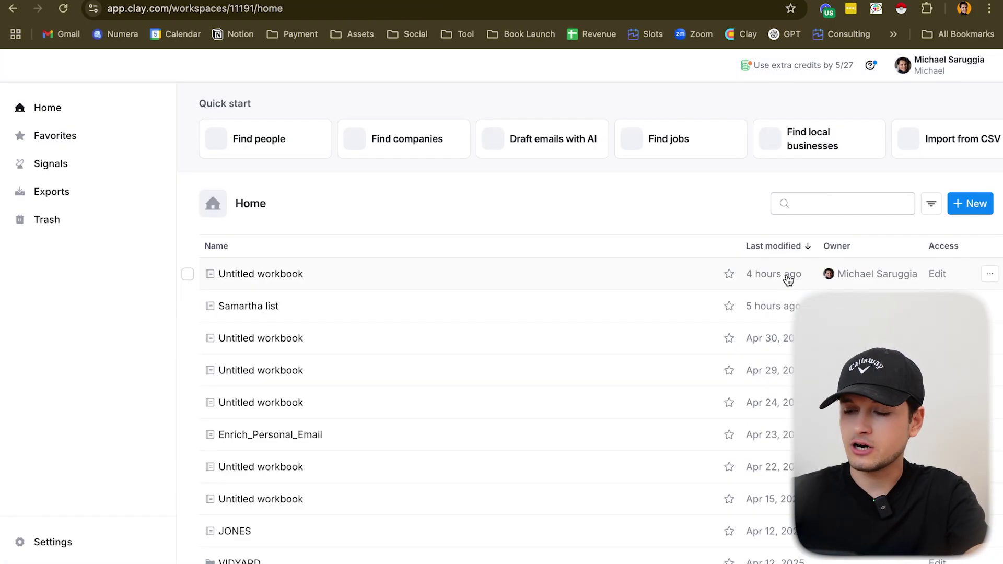
Step: Switch to Clay and create a new workbook
left_click(969, 207)
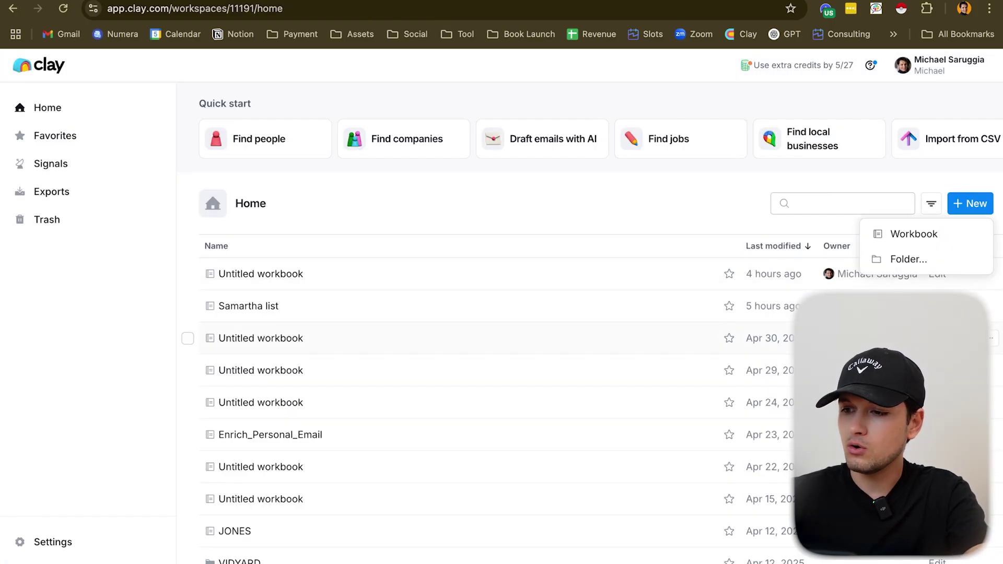
left_click(925, 242)
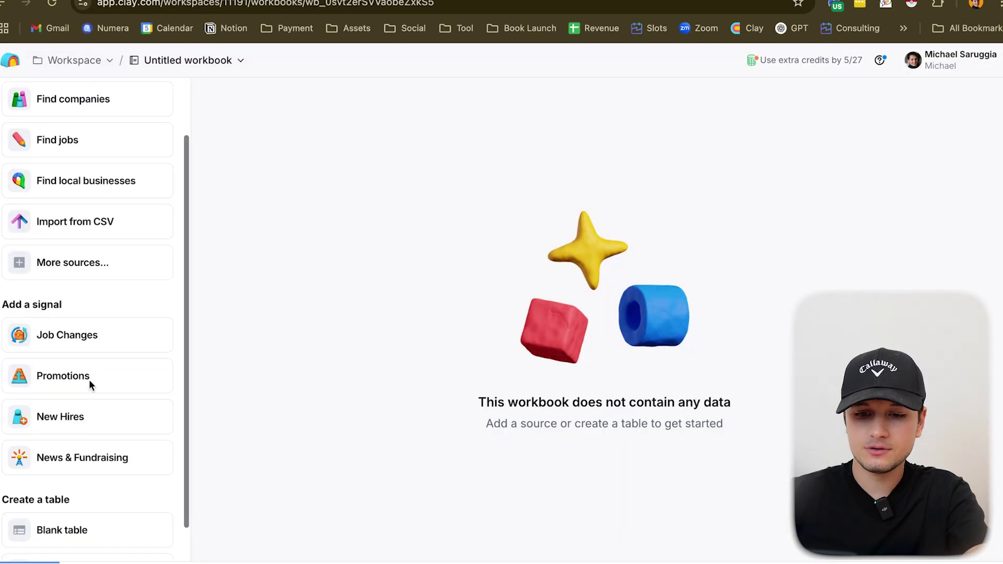
Step: Search the additional sources for "stor", open Find companies with Store Leads for a look and close it
scroll(89, 385, "down", 1)
scroll(73, 512, "up", 3)
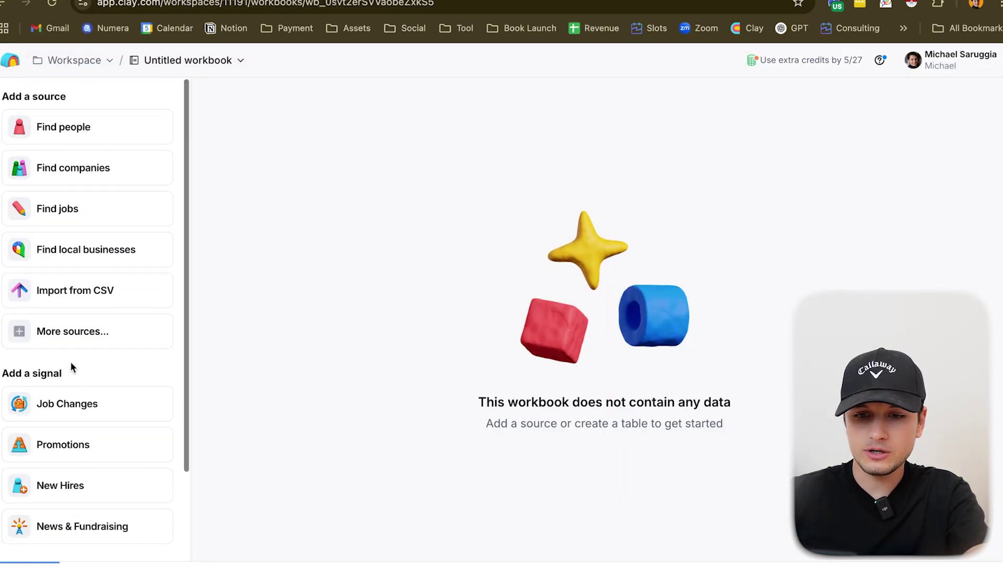
left_click(68, 335)
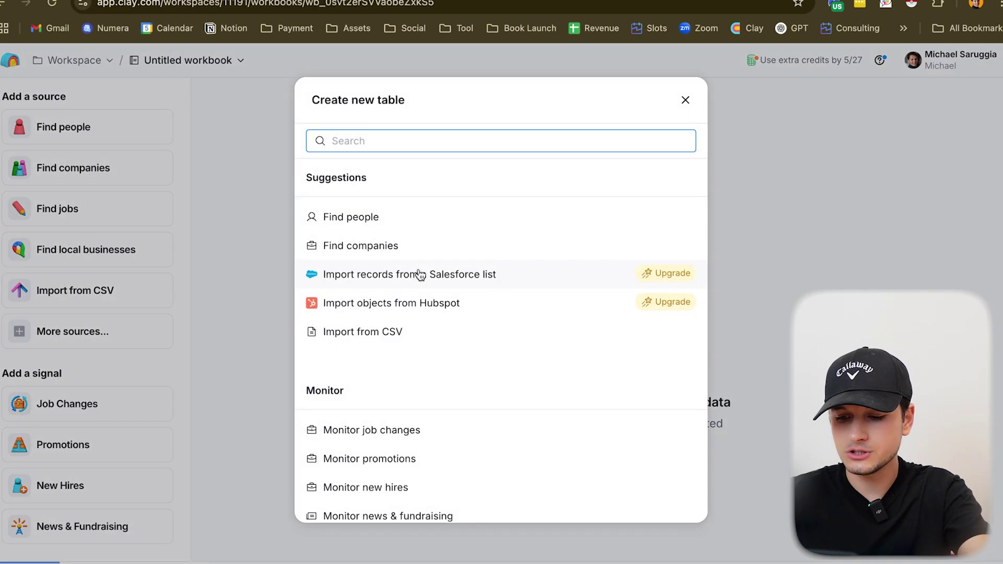
type("stor")
key("BackSpace")
key("BackSpace")
type("or")
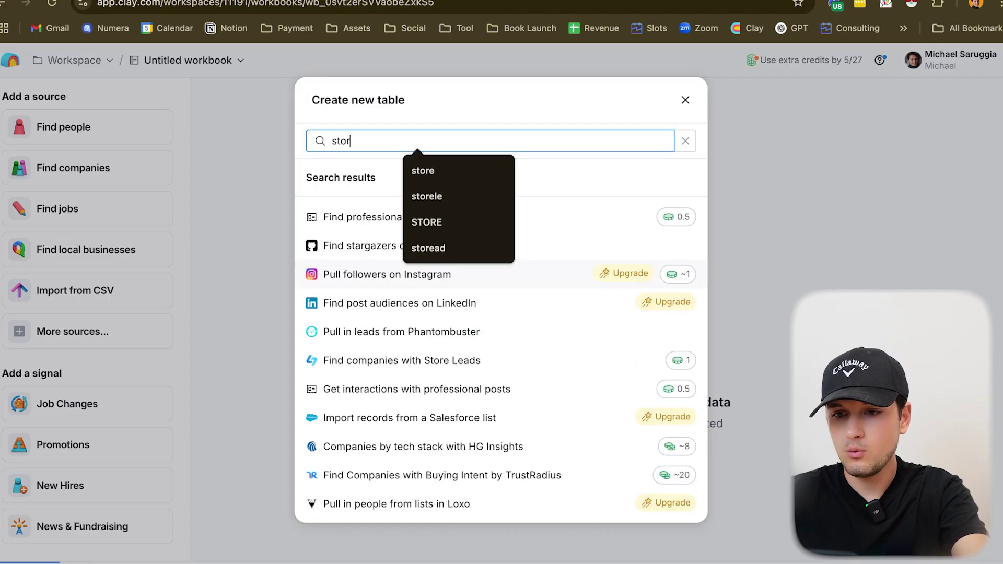
left_click(327, 218)
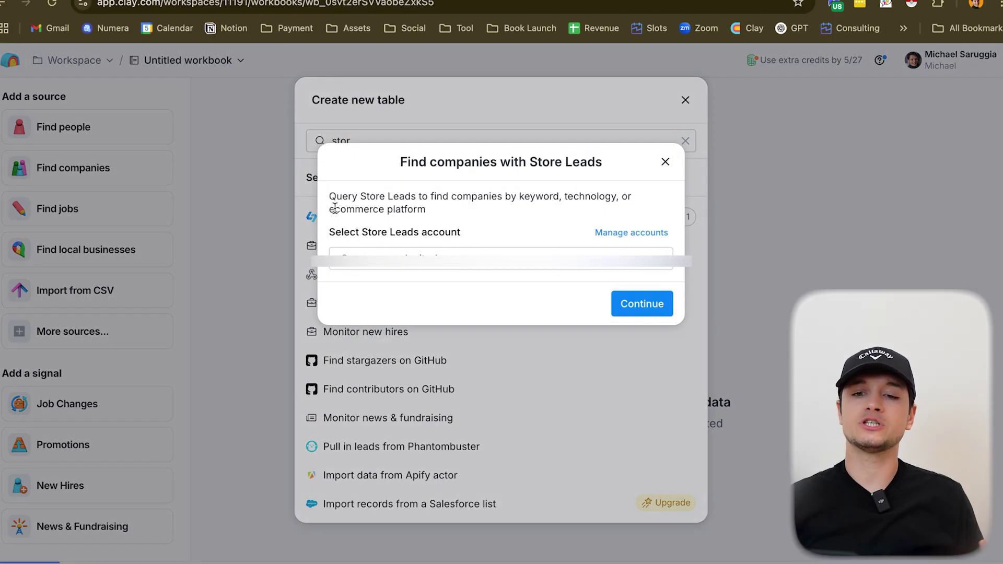
key("Escape")
left_click(684, 101)
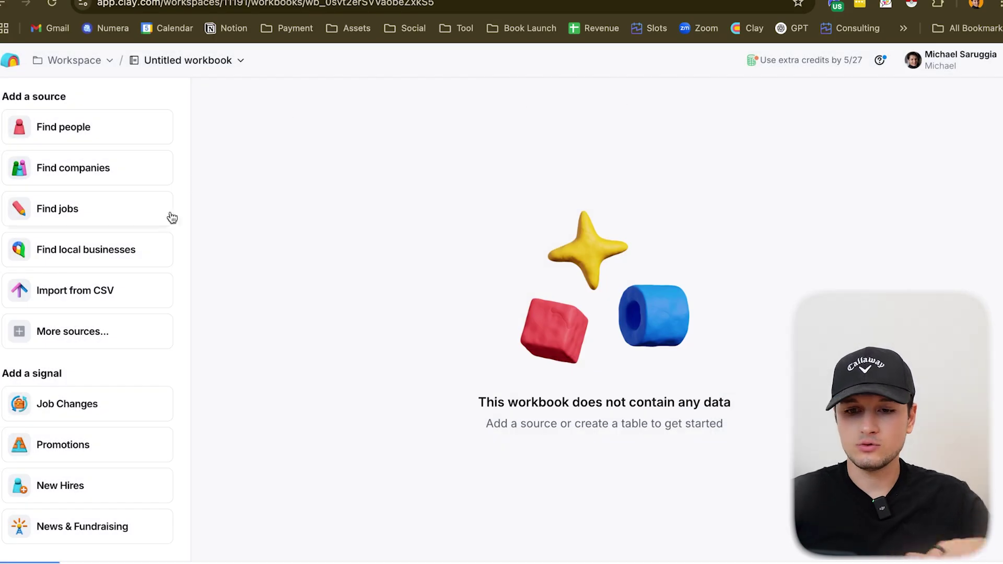
Step: Open the Google Maps local business source to view its options, and close it
scroll(132, 346, "down", 1)
scroll(132, 345, "down", 1)
scroll(130, 345, "up", 3)
left_click(94, 256)
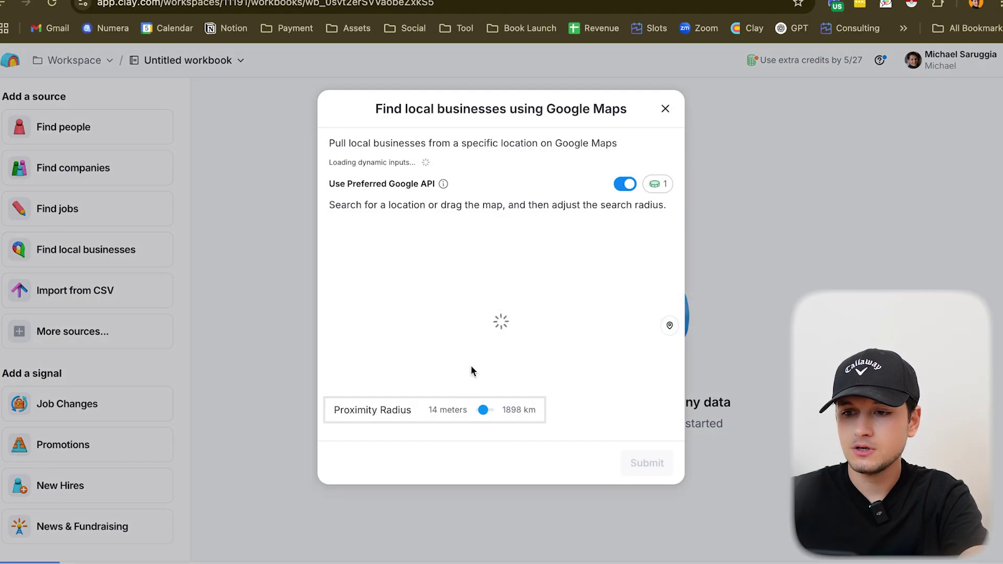
left_click(665, 108)
Step: Look through the workbook's sources and signals, view the Find Companies search form and close it
scroll(127, 270, "down", 1)
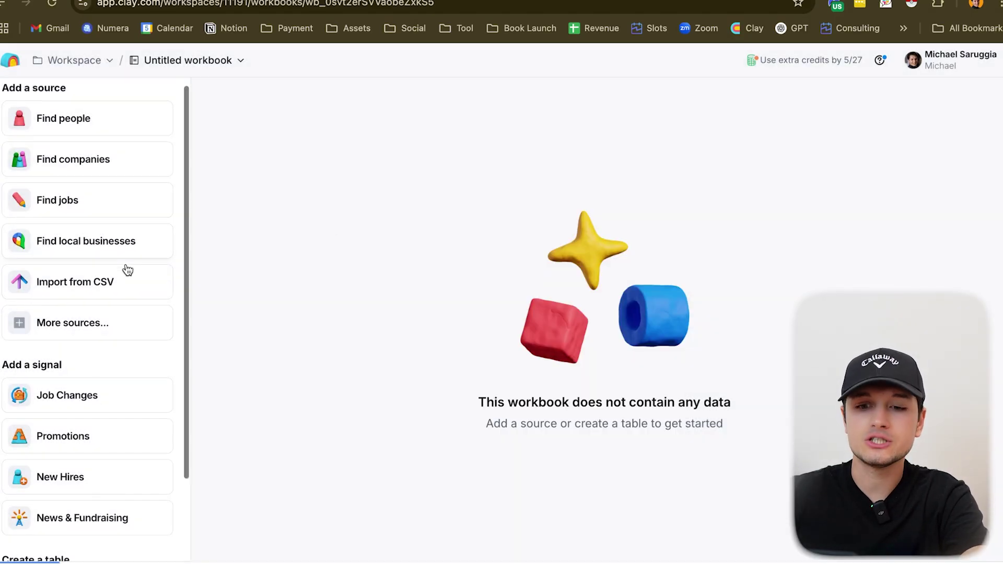
scroll(128, 270, "up", 1)
scroll(127, 270, "down", 1)
scroll(83, 352, "down", 3)
scroll(83, 350, "up", 4)
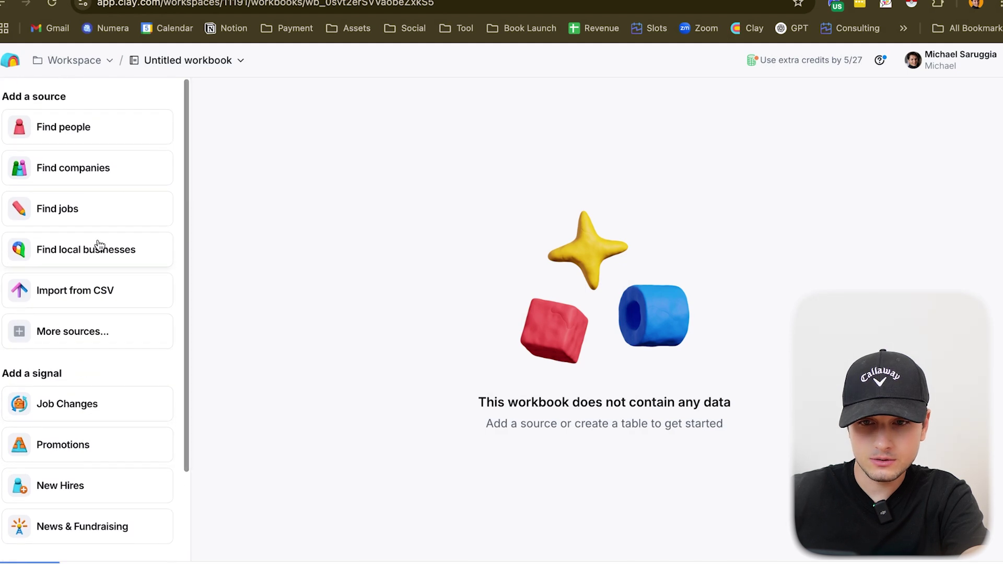
left_click(98, 173)
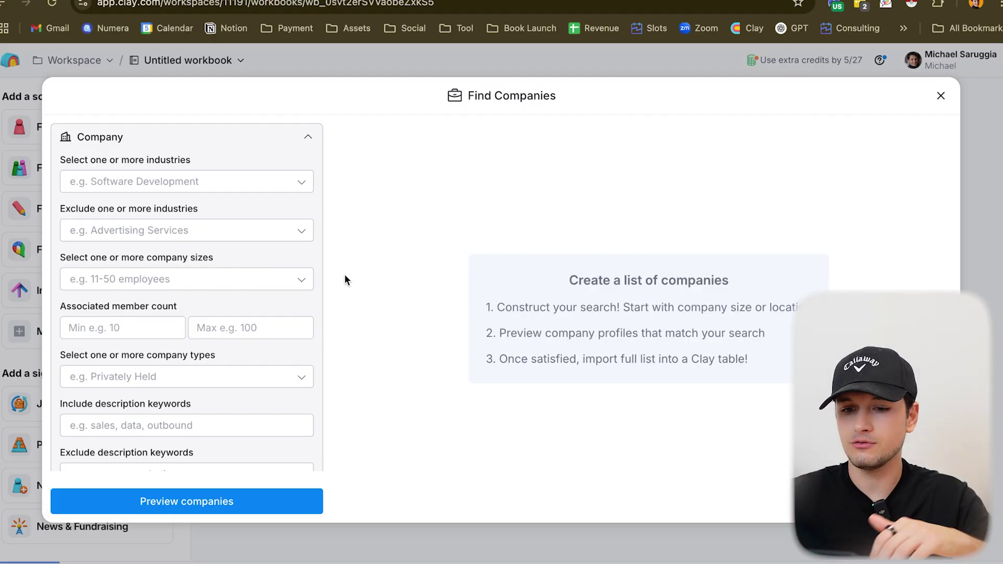
left_click(953, 101)
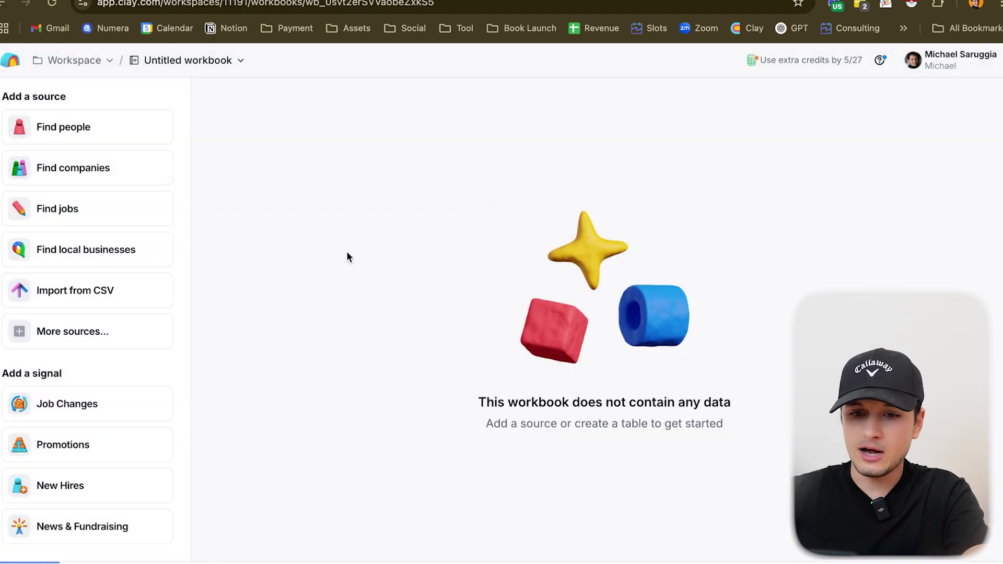
Step: Search the additional sources for "store", open Find companies with Store Leads and set the ecommerce platform to Shopify
left_click(116, 336)
type("store")
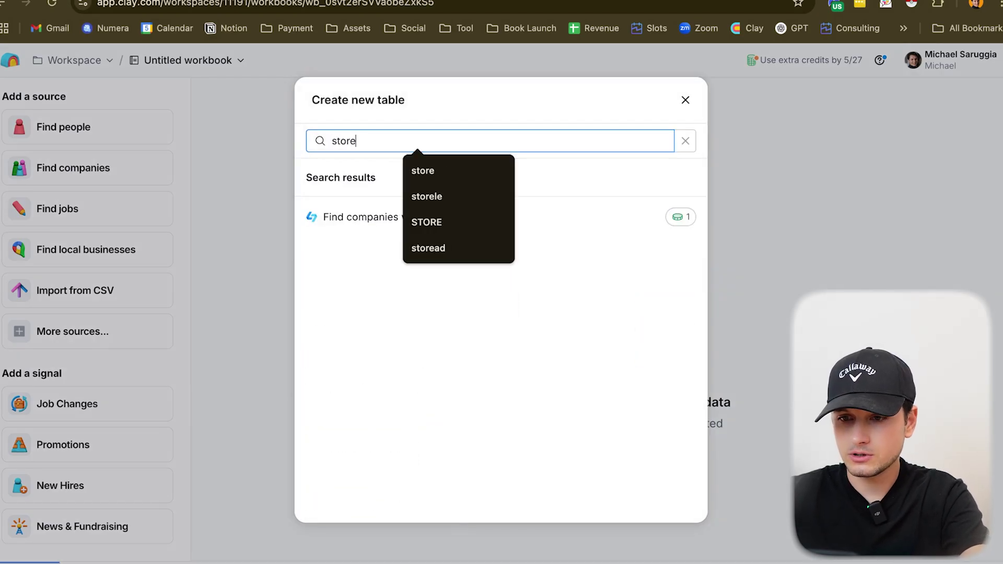
left_click(354, 235)
left_click(500, 228)
type("shopif")
left_click(425, 258)
Step: Set the number of results for the Store Leads search to 10000
scroll(473, 277, "down", 3)
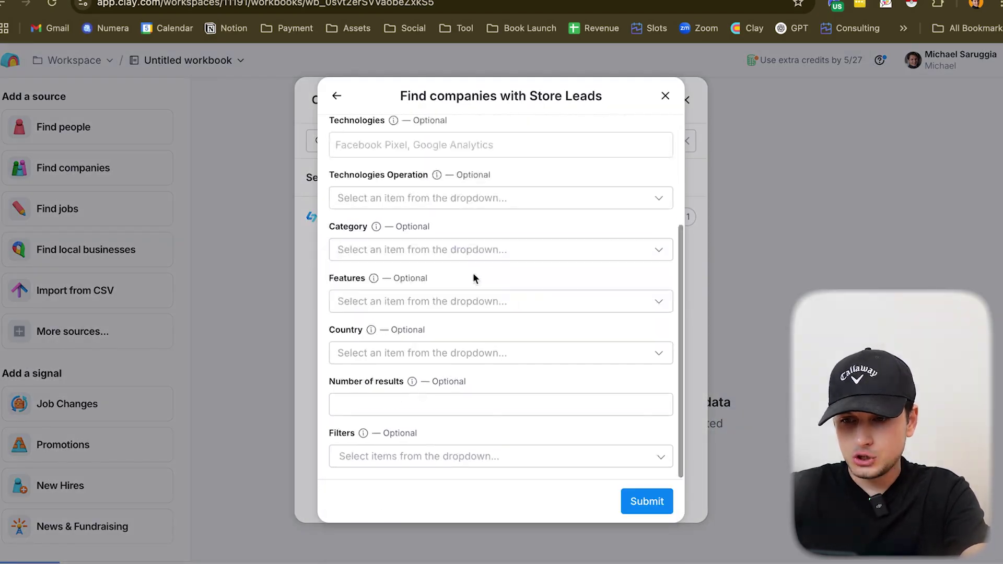
left_click(410, 400)
type("1000")
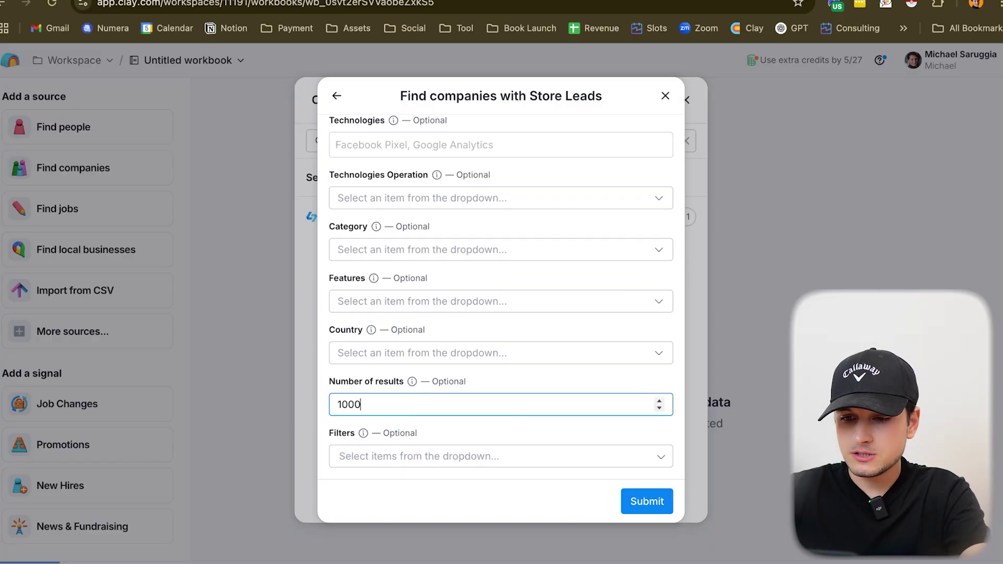
scroll(557, 370, "up", 1)
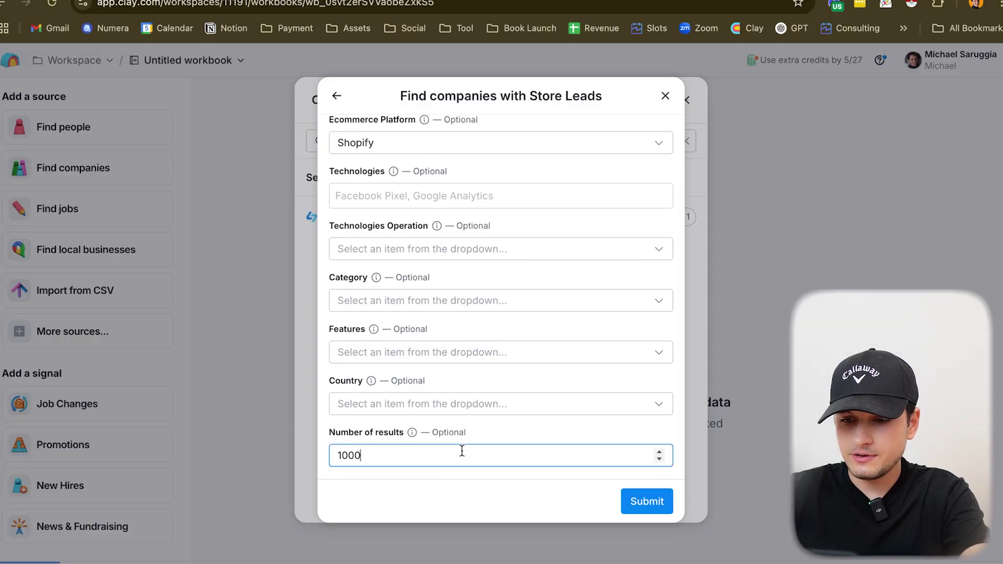
type("100")
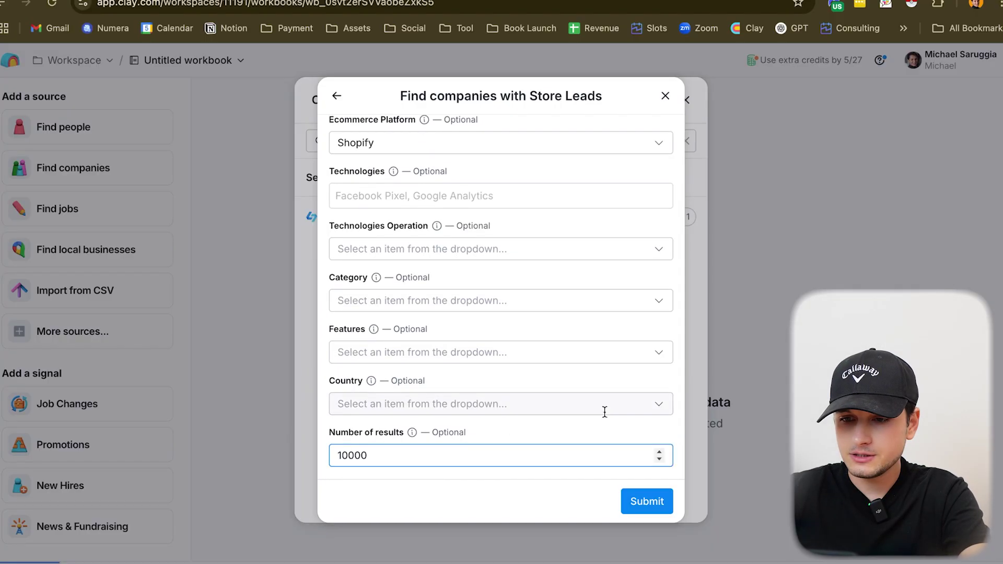
Step: Set the country of the Store Leads search to United States
scroll(604, 412, "down", 1)
left_click(570, 352)
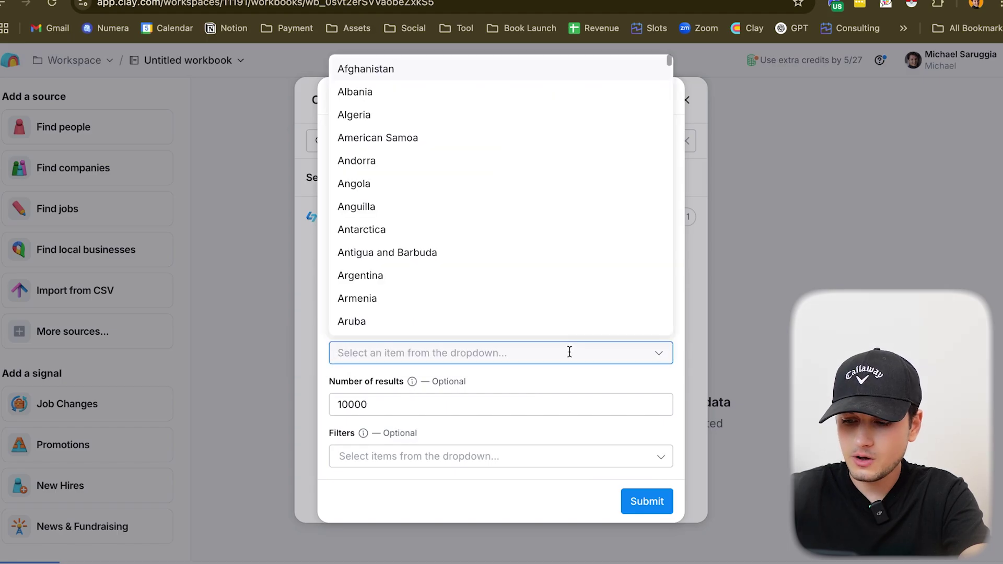
type("unite")
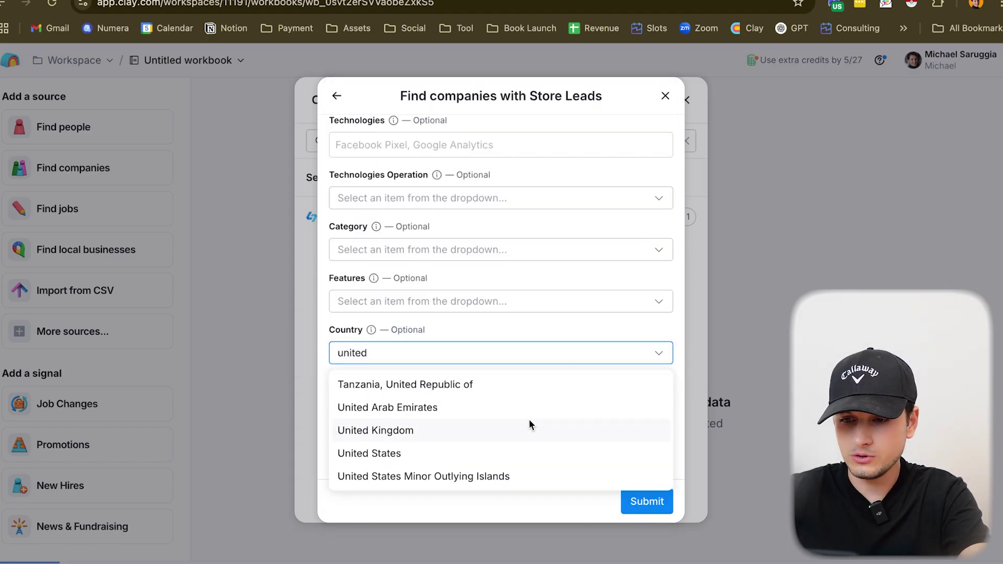
type("d")
left_click(526, 453)
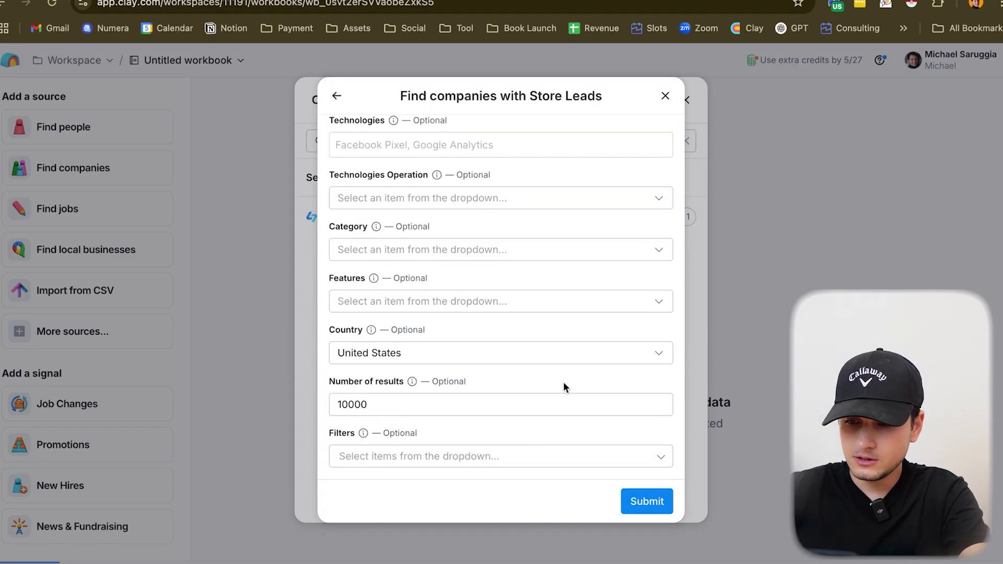
Step: Add the Estimated Monthly Revenue Maximum and Estimated Monthly Revenue Minimum filters to the Store Leads search
left_click(494, 456)
type("reve")
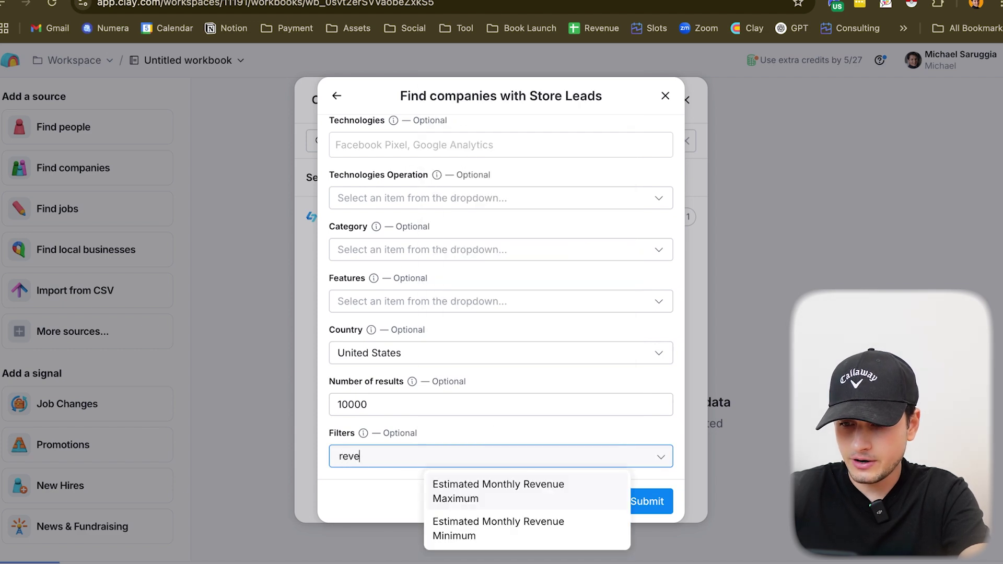
left_click(515, 491)
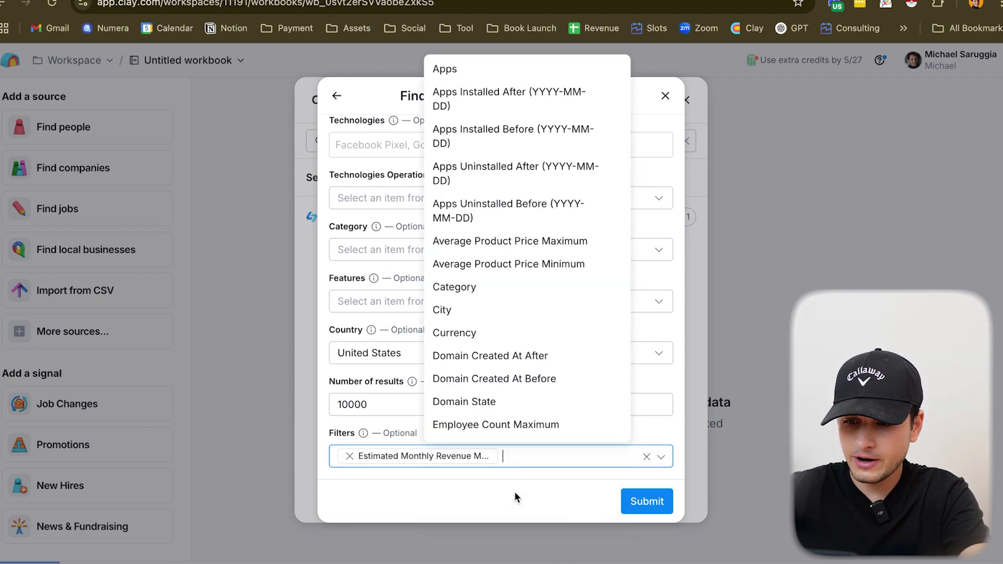
type("eest")
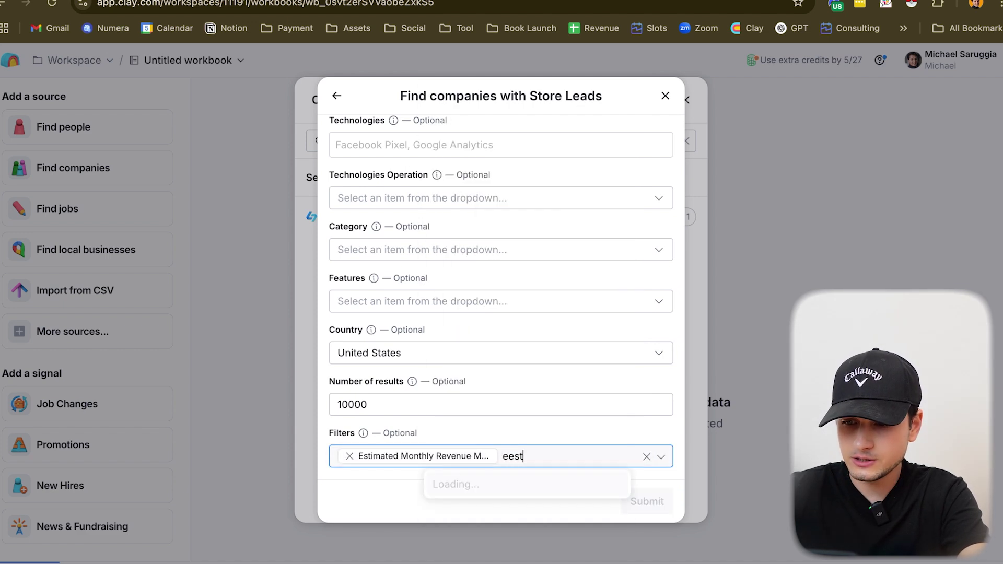
key("BackSpace")
key("BackSpace")
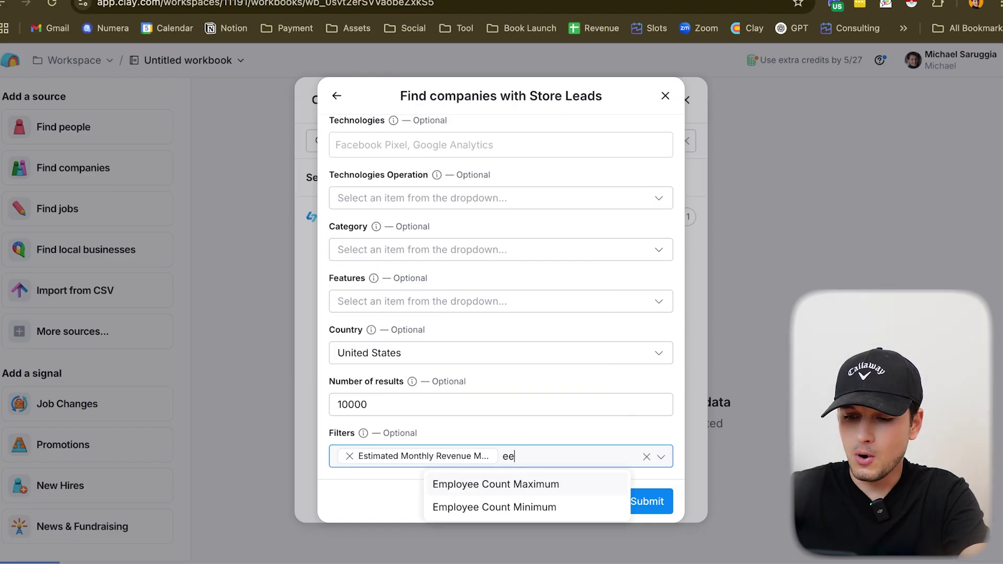
key("BackSpace")
key("BackSpace")
type("esti")
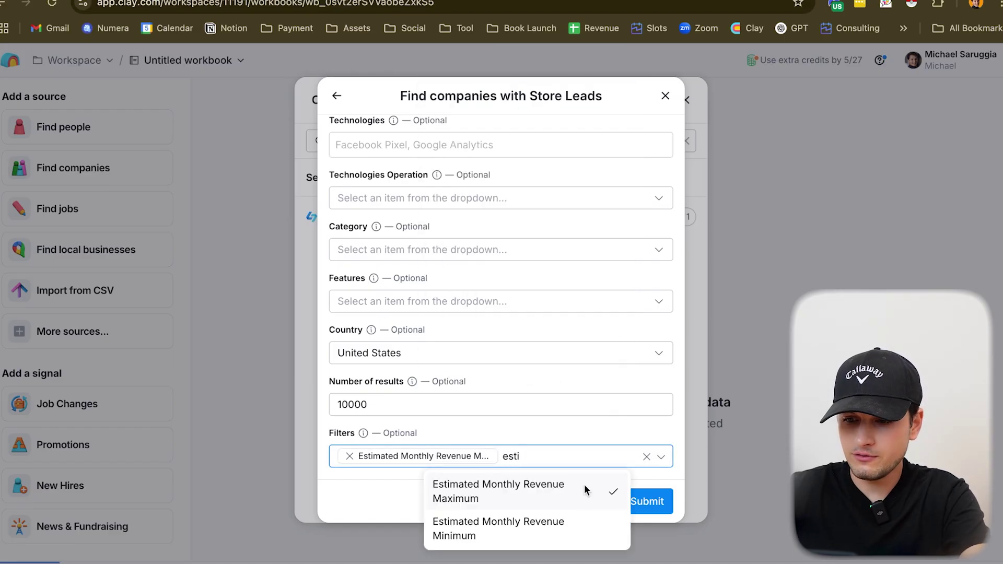
left_click(552, 521)
left_click(662, 427)
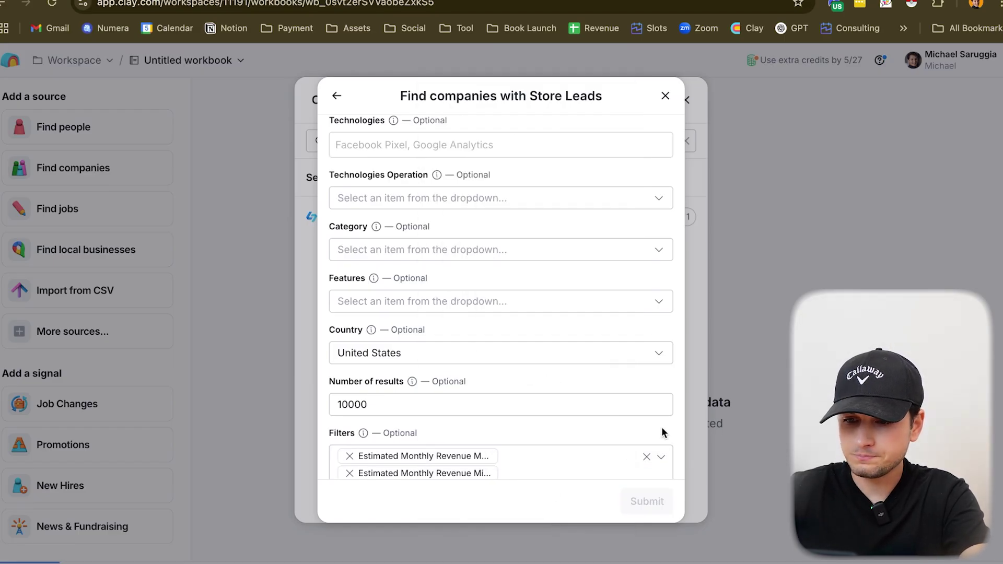
Step: Set the estimated monthly revenue minimum to 50000 and maximum to 500000, and submit the Store Leads search
scroll(522, 413, "down", 2)
left_click(468, 403)
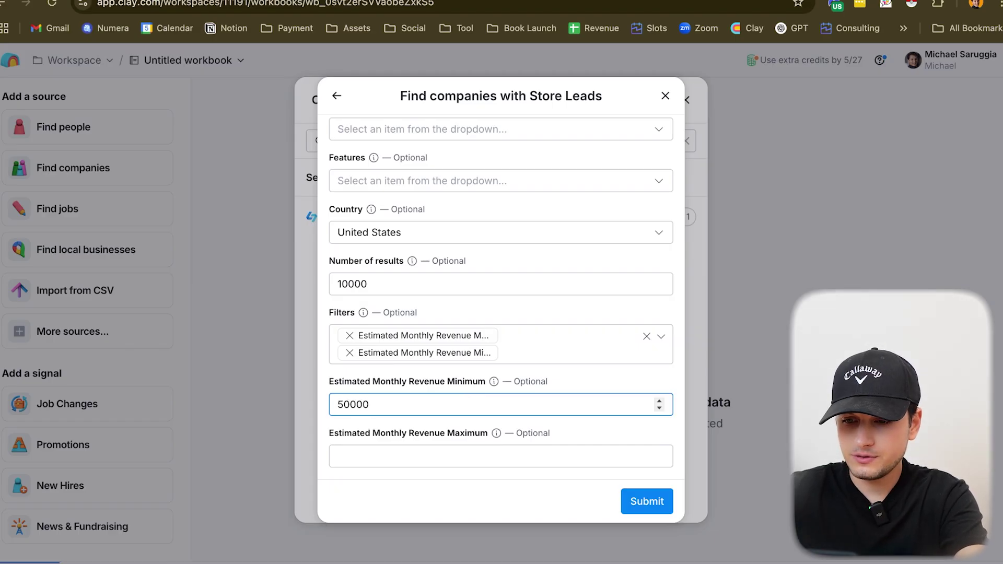
left_click(425, 458)
left_click(391, 409)
double_click(390, 409)
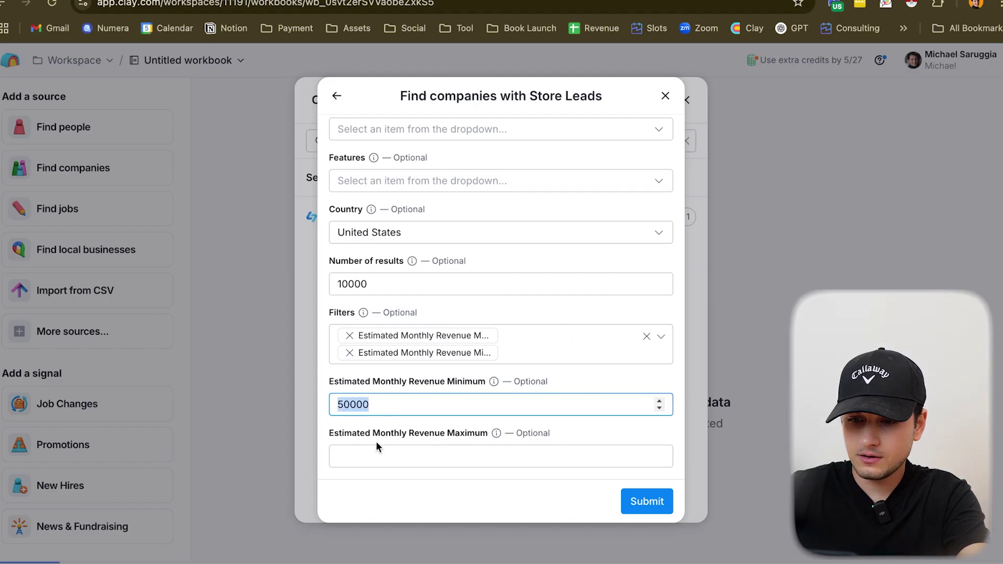
left_click(371, 459)
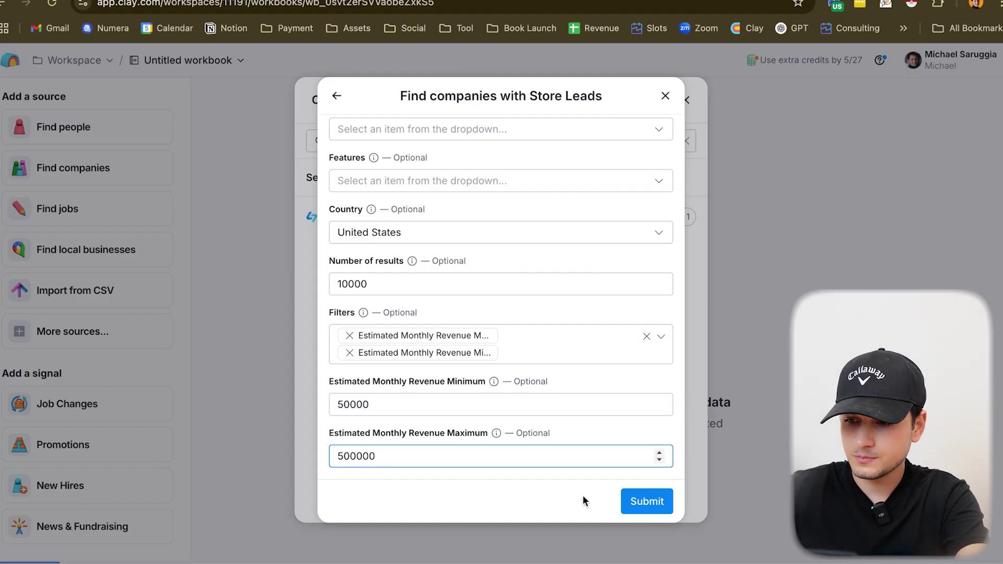
left_click(634, 498)
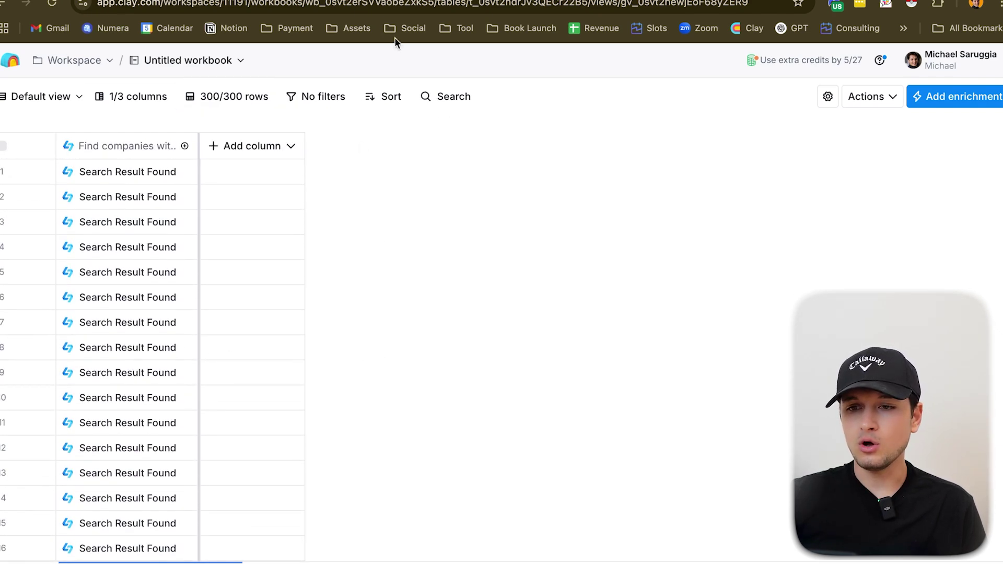
Step: Switch to the Miro board, view the steps for mapping and refining the TAM, and return to the Clay table
key("ctrl+Tab")
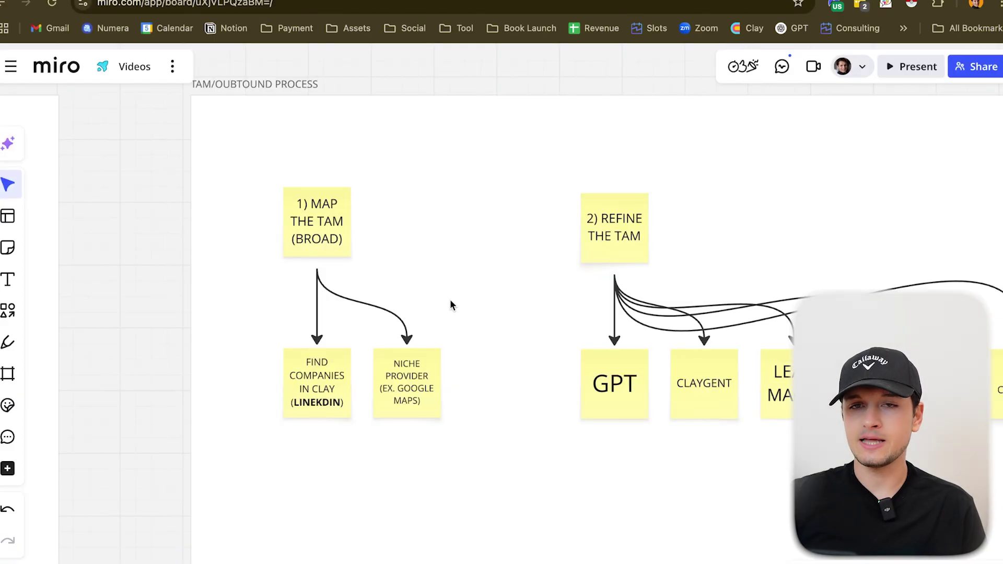
scroll(452, 305, "down", 2)
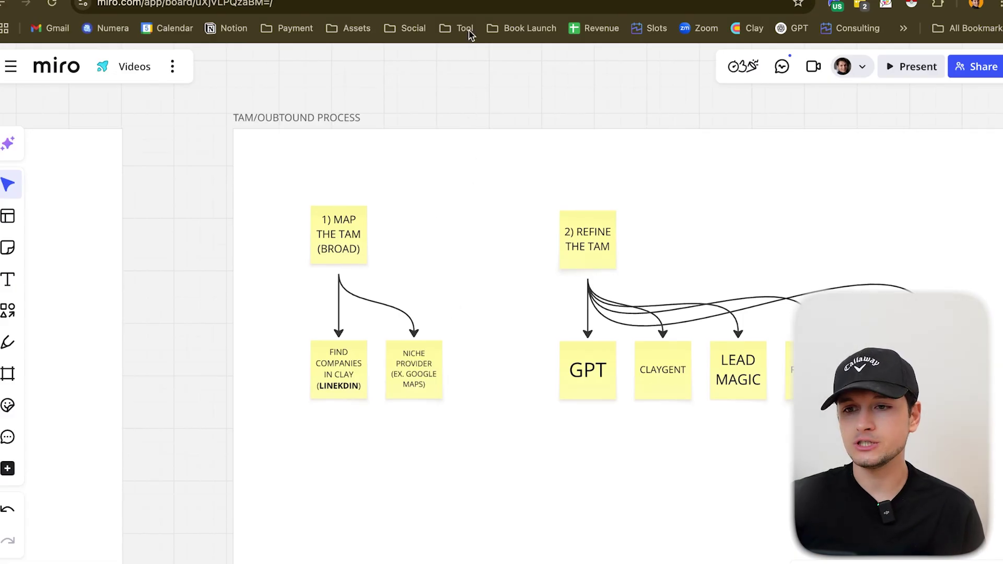
left_click(465, 1)
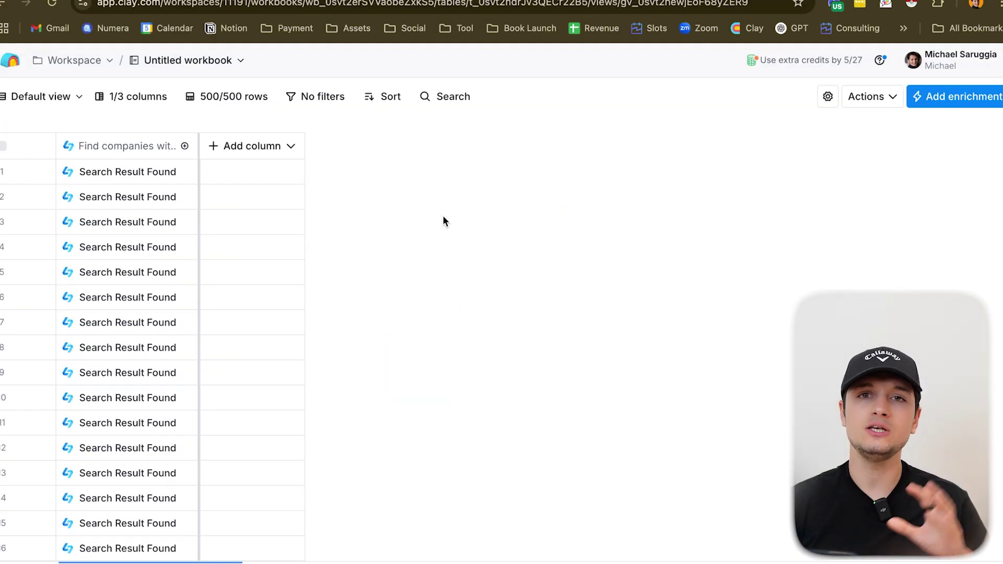
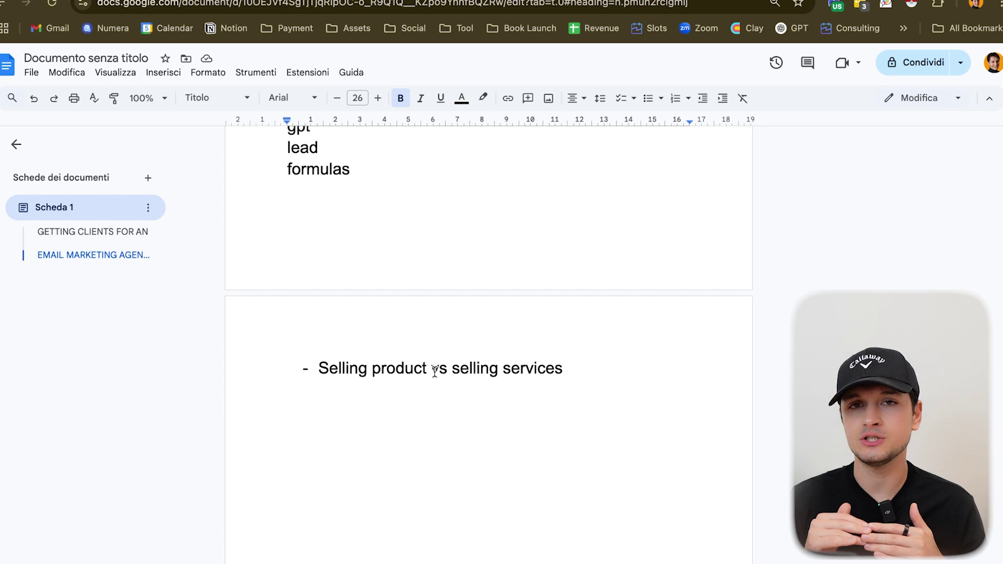
Step: Add the bullet "Category of products" below "Selling product vs selling services" in the Google Docs document
left_click(597, 360)
key("Return")
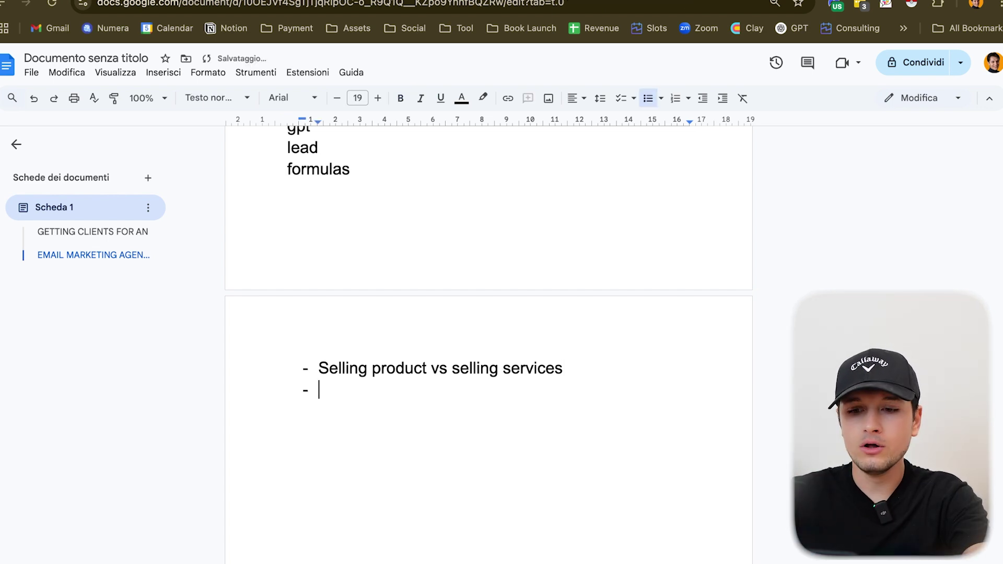
type("category of s")
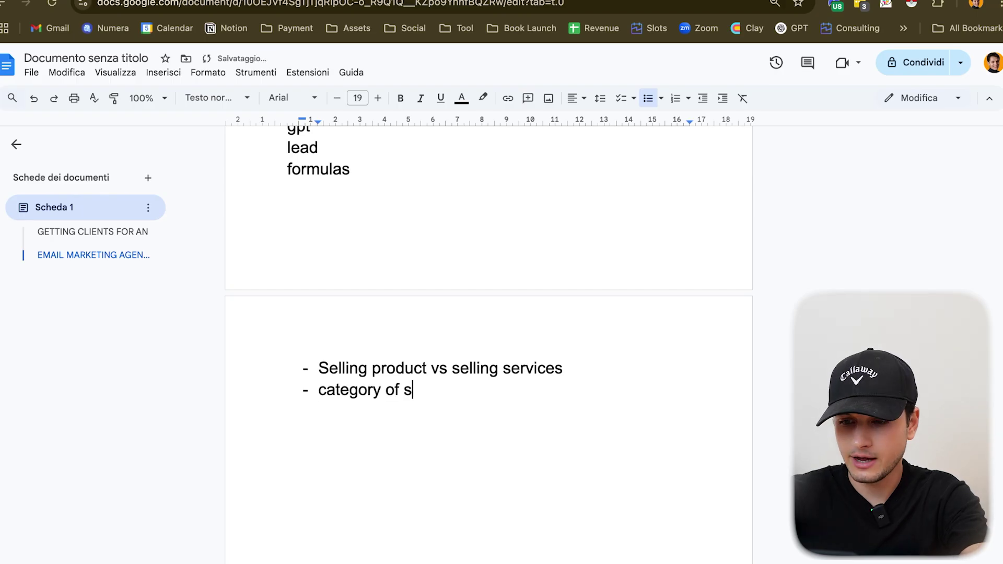
type("product")
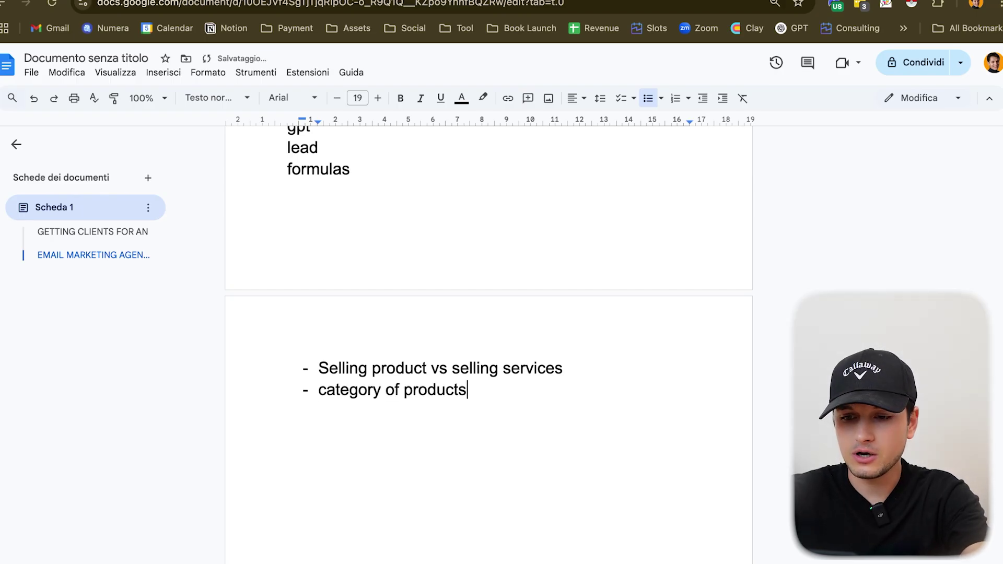
key("BackSpace")
type("C")
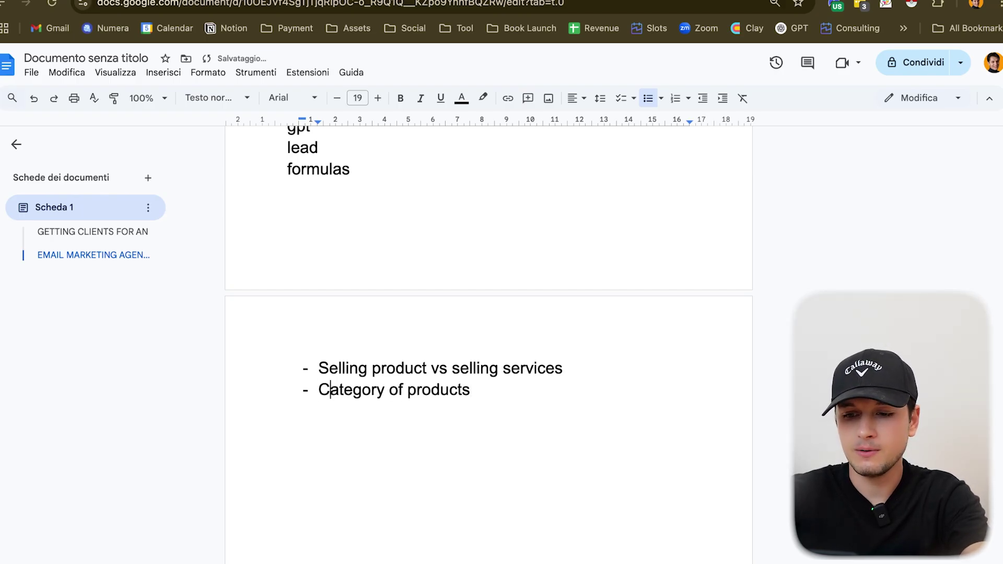
Step: Add a third bullet reading "> 50 products" to the list of refinement criteria
triple_click(426, 388)
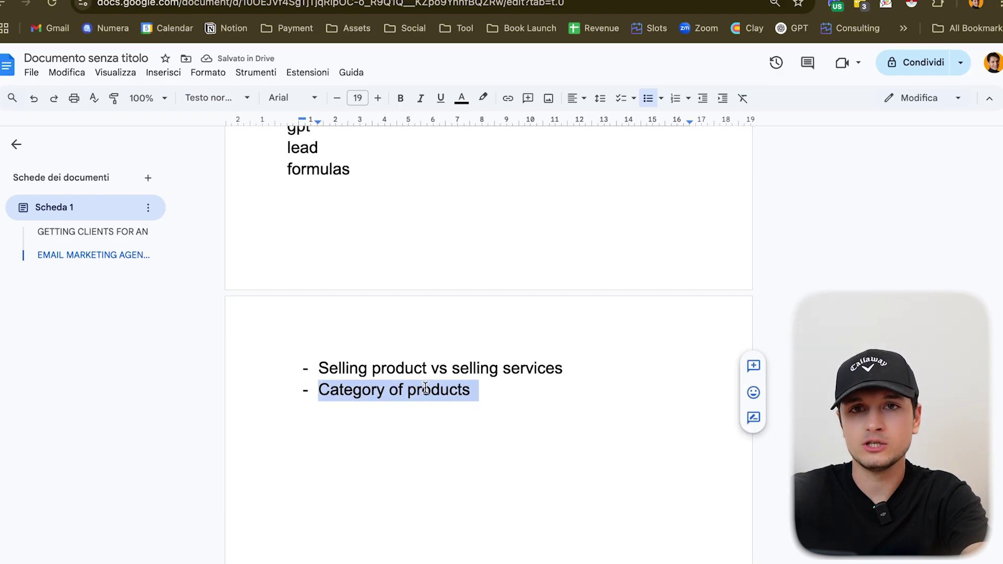
key("End")
key("Return")
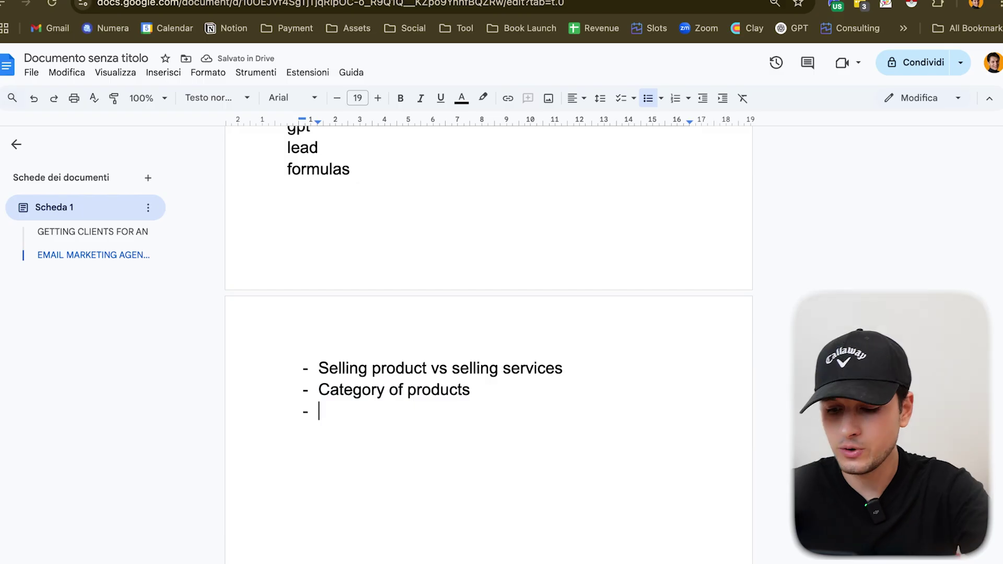
type("> 50")
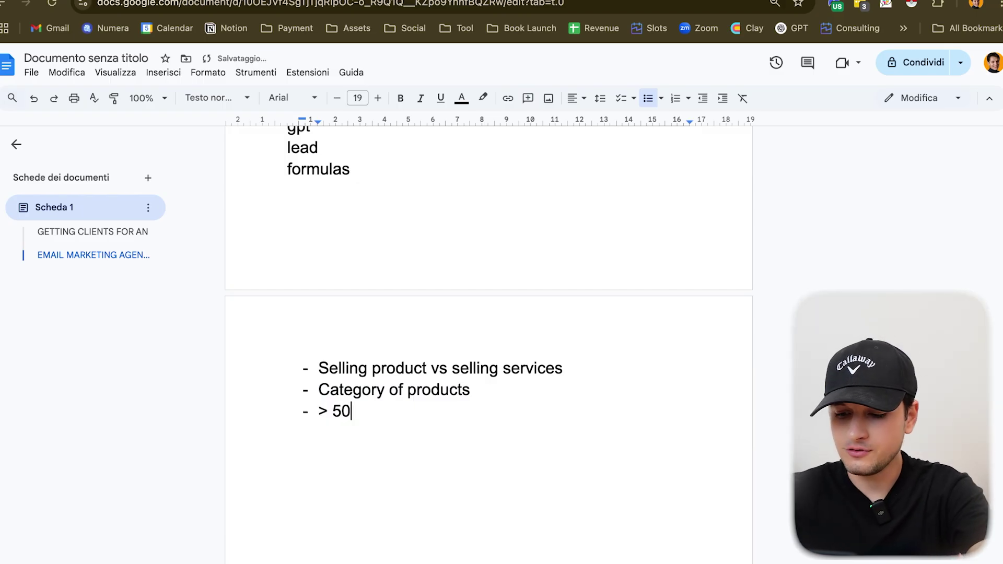
type(" products")
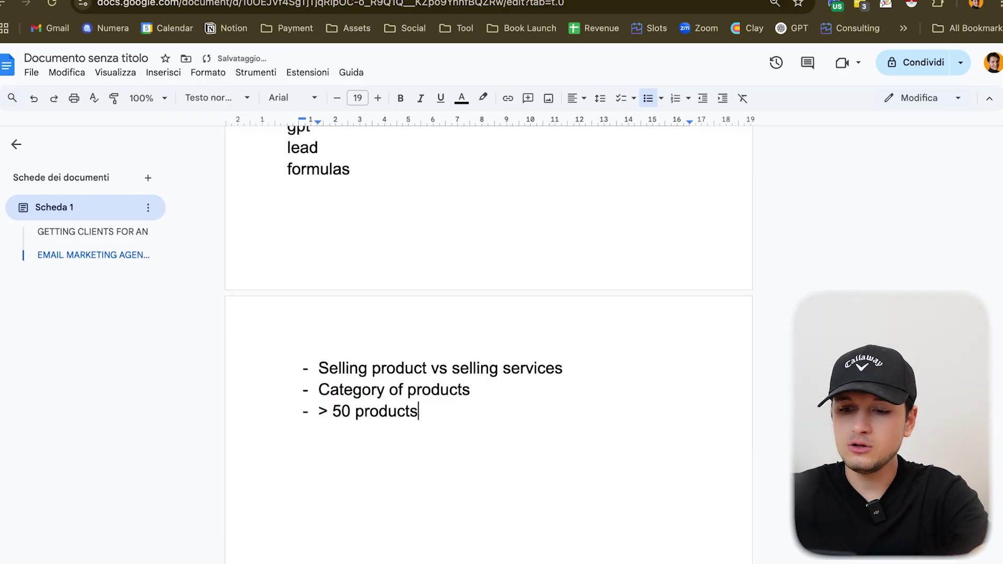
Step: Review the three refinement bullets against the company-finding criteria on the document's first page
triple_click(448, 362)
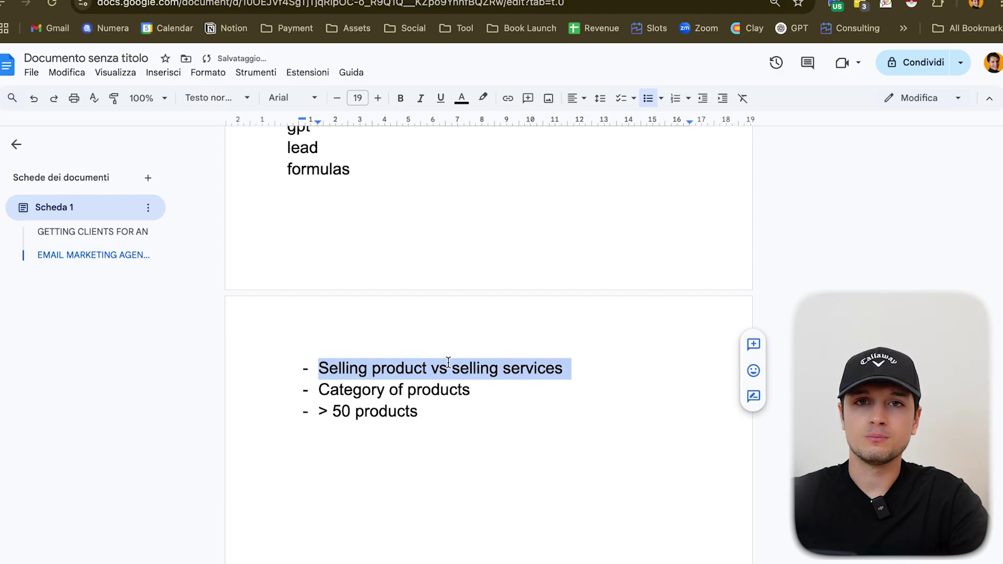
left_click(454, 419)
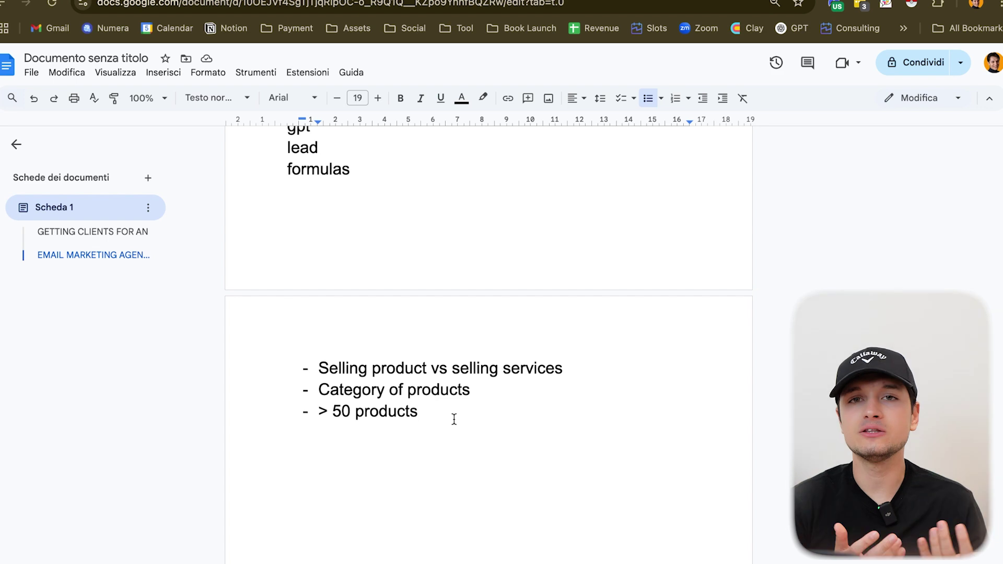
scroll(511, 284, "up", 10)
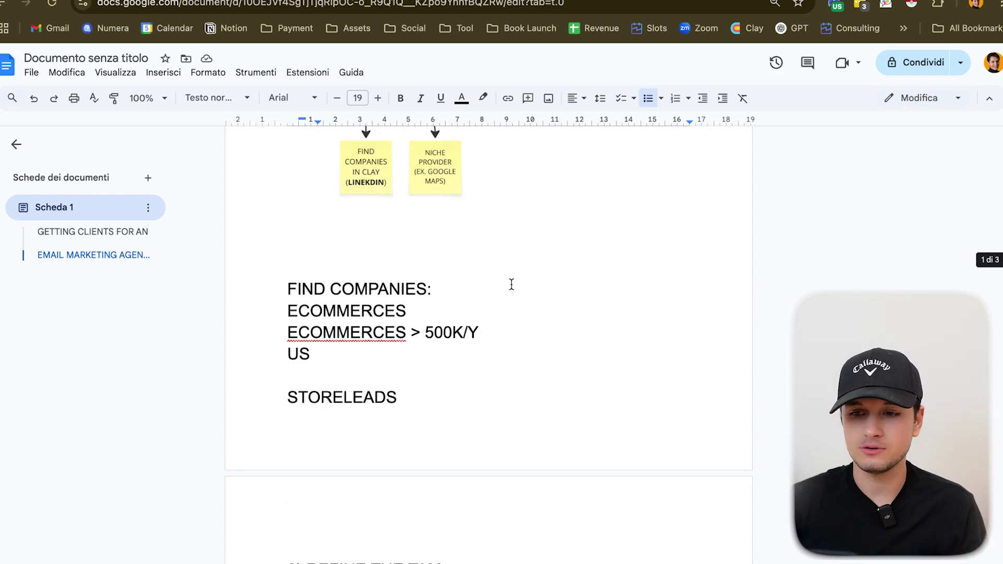
scroll(507, 379, "down", 10)
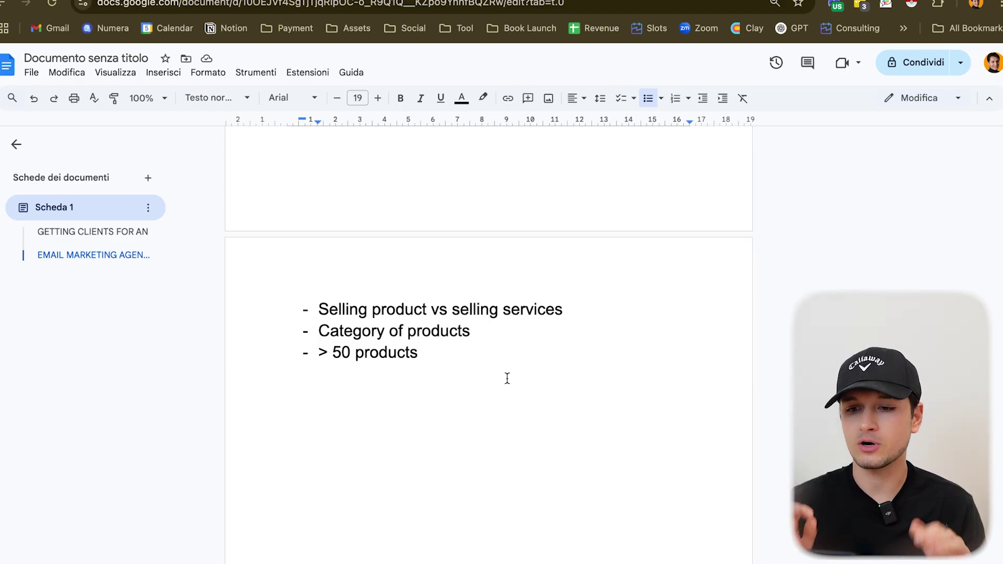
left_click_drag(286, 295, 454, 358)
left_click(454, 358)
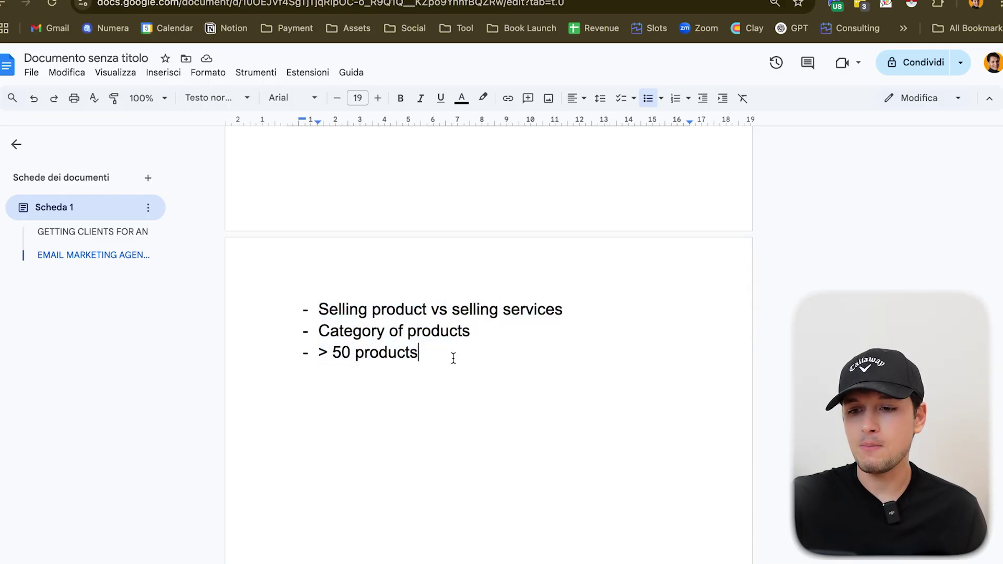
left_click_drag(482, 365, 307, 308)
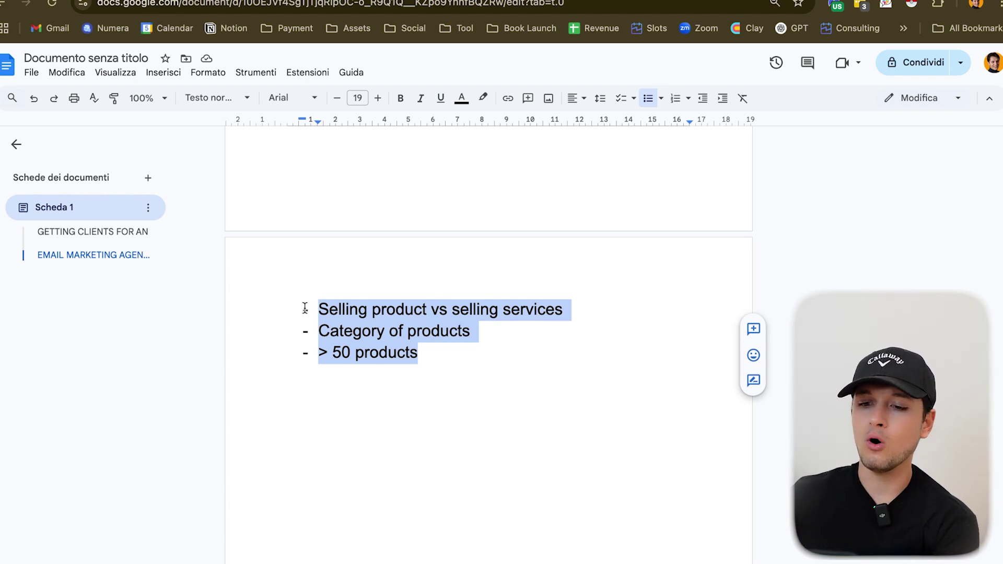
triple_click(337, 351)
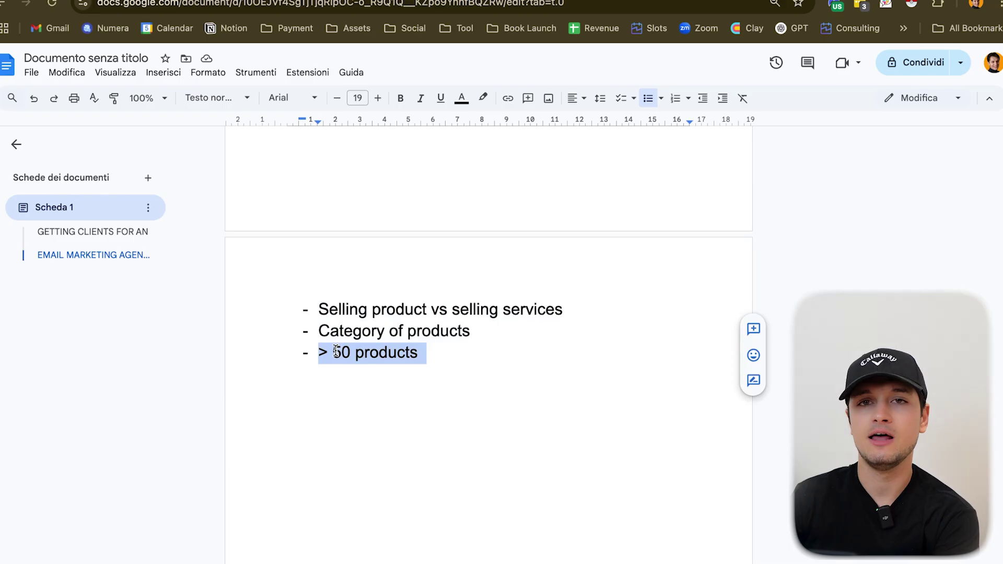
triple_click(336, 333)
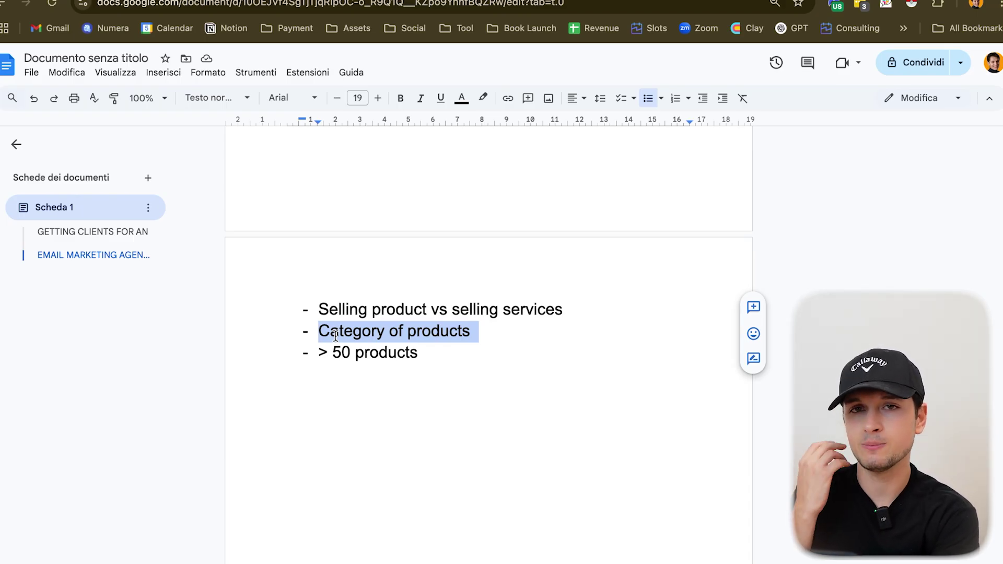
left_click_drag(313, 317, 417, 352)
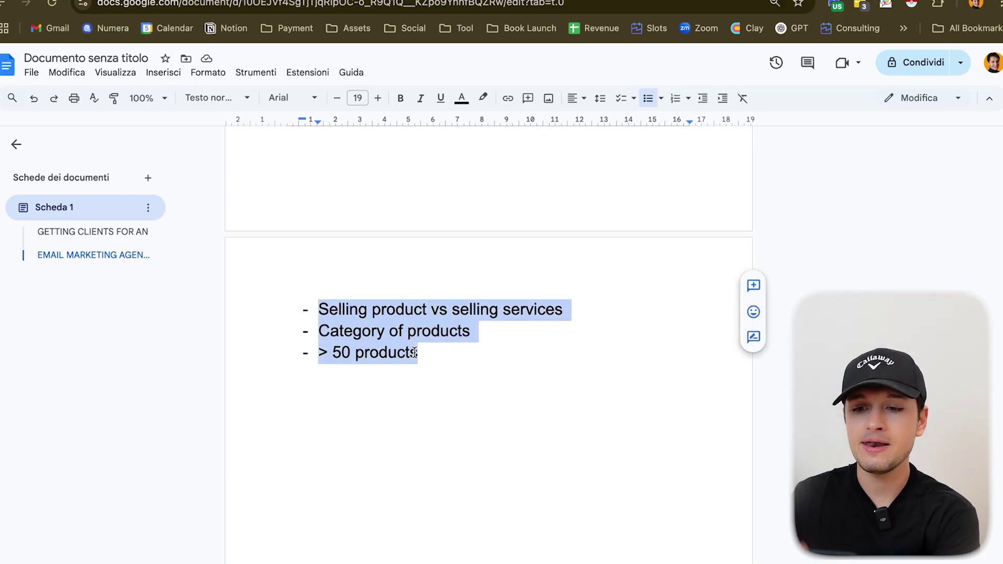
left_click(443, 354)
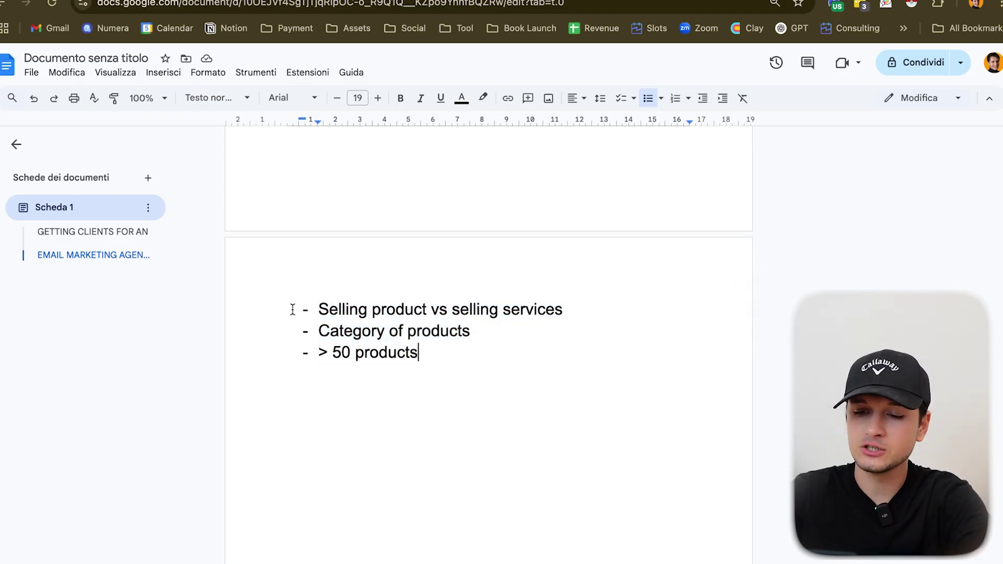
left_click_drag(291, 308, 415, 345)
left_click(447, 352)
Step: Move the "gpt", "lead" and "formulas" lines below the bulleted refinement criteria
scroll(448, 351, "up", 6)
left_click_drag(364, 442, 282, 406)
key("ctrl+z")
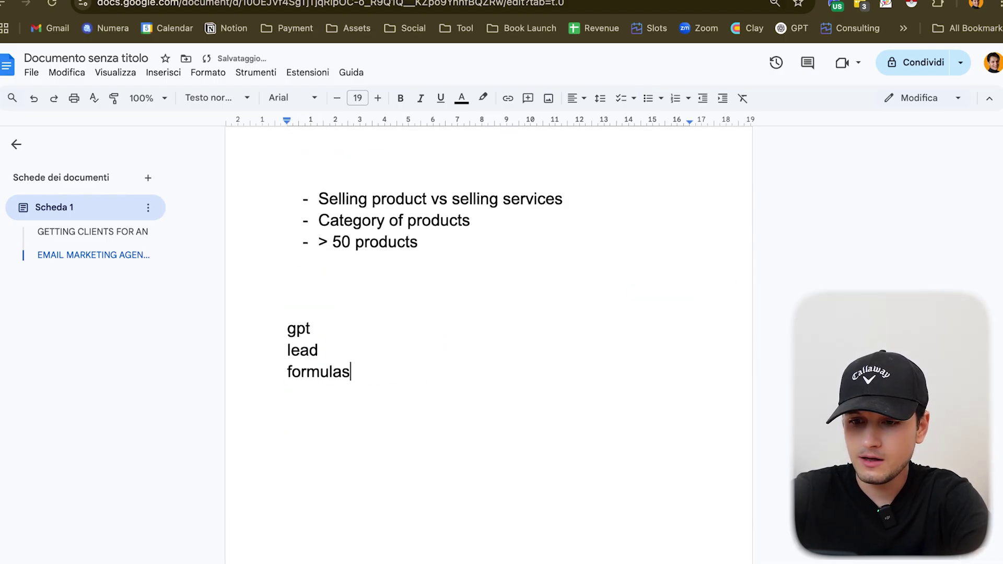
Step: Append "(no credits)" to the "gpt" line below the refinement criteria
left_click(374, 320)
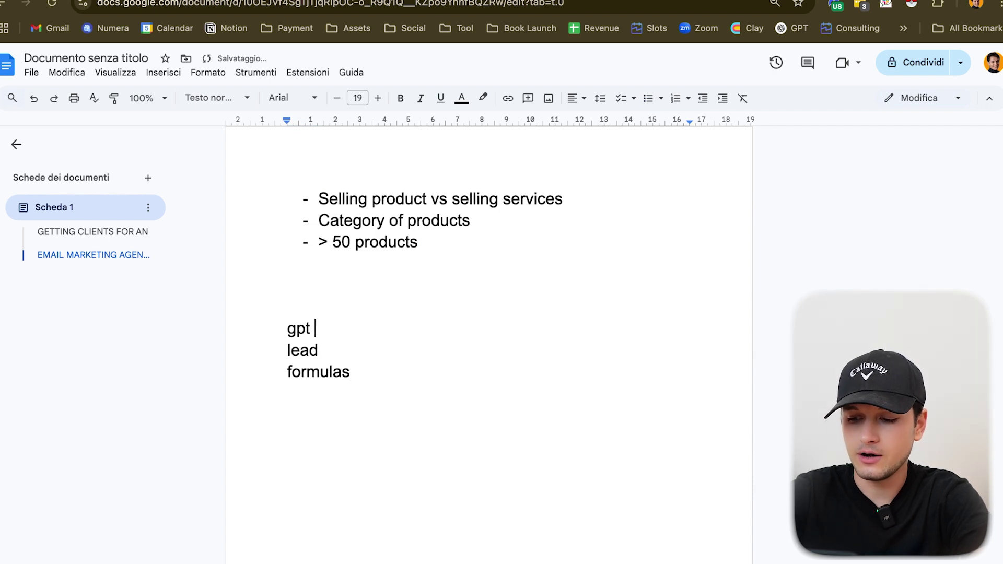
type("()")
key("Left")
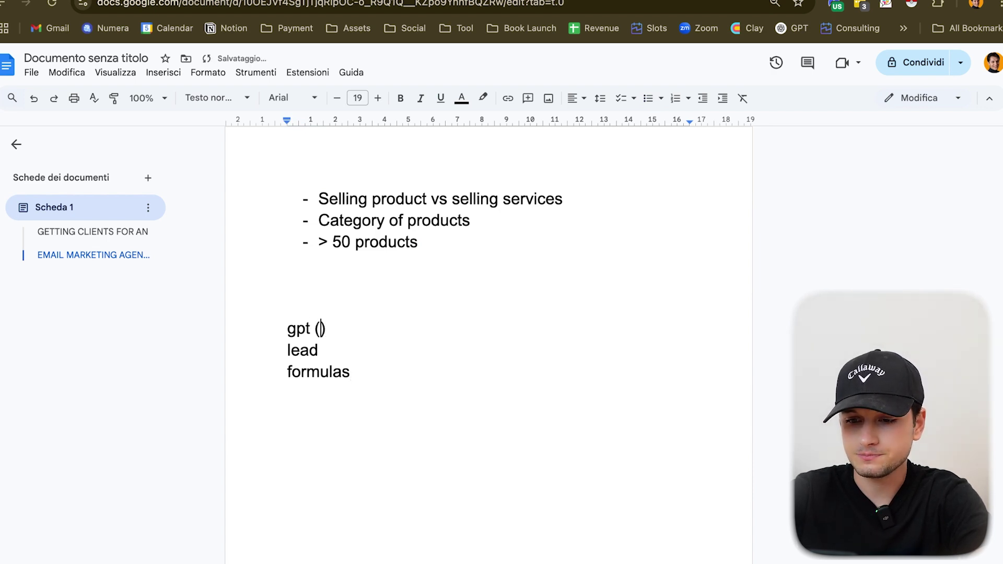
type("no credits) lead")
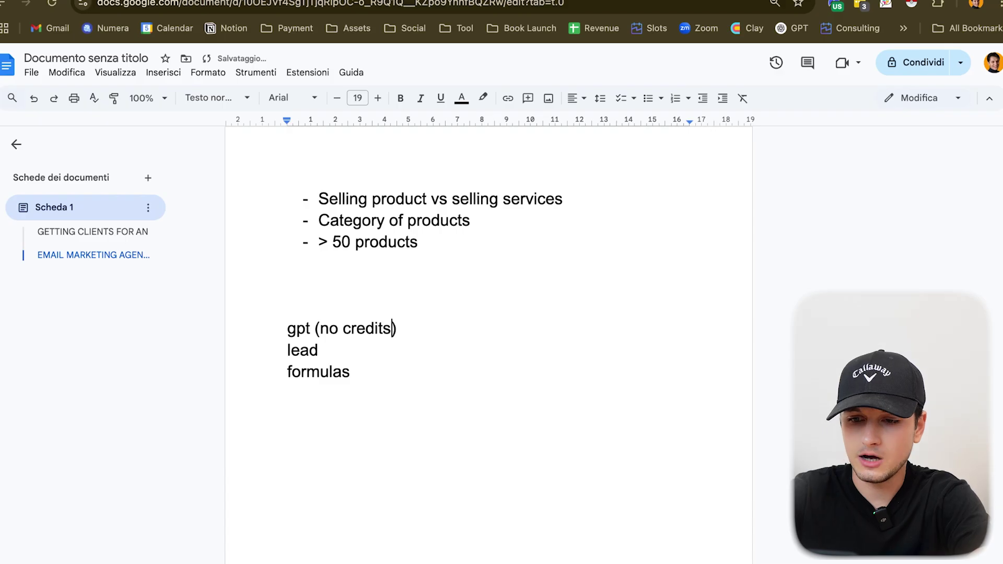
Step: Extend the "lead" line to "lead magic (no credits)" and the "formulas" line to "formulas (no credits)"
type(" magic (no creid)")
key("Left")
type("no creidt")
key("BackSpace")
key("BackSpace")
key("BackSpace")
type("dits")
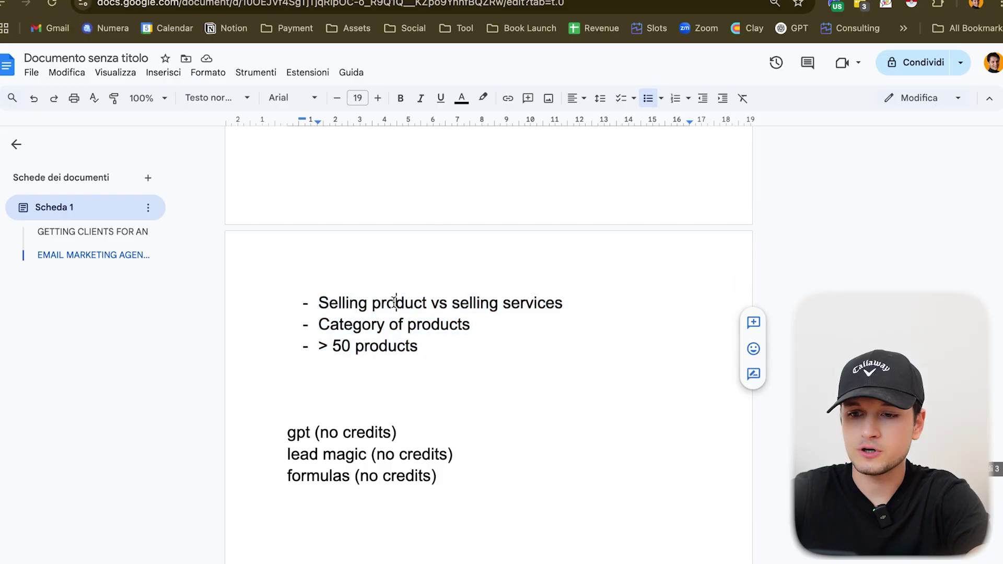
Step: Separate the gpt, lead magic and formulas lines with a blank line between each
triple_click(394, 301)
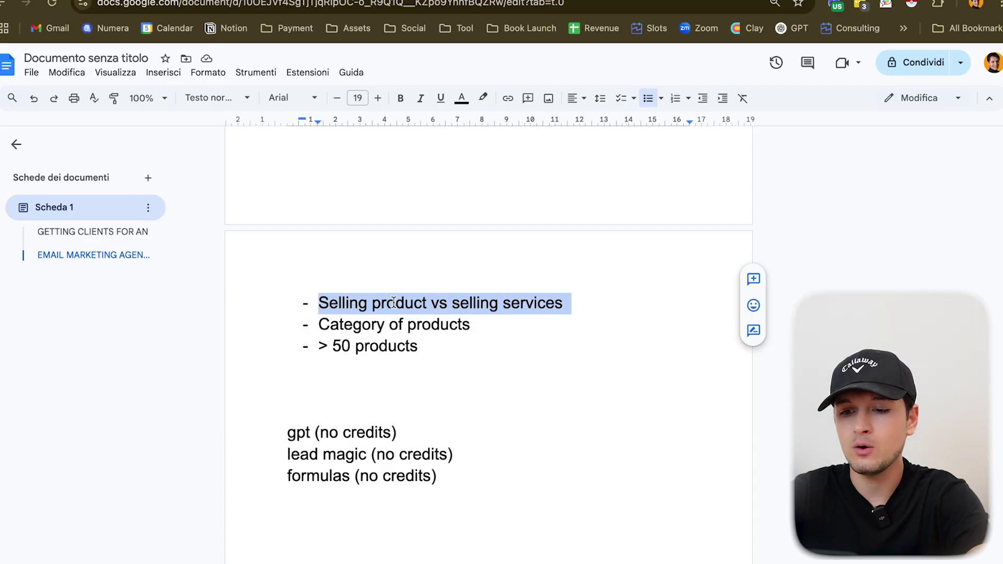
scroll(395, 302, "down", 1)
scroll(394, 302, "down", 1)
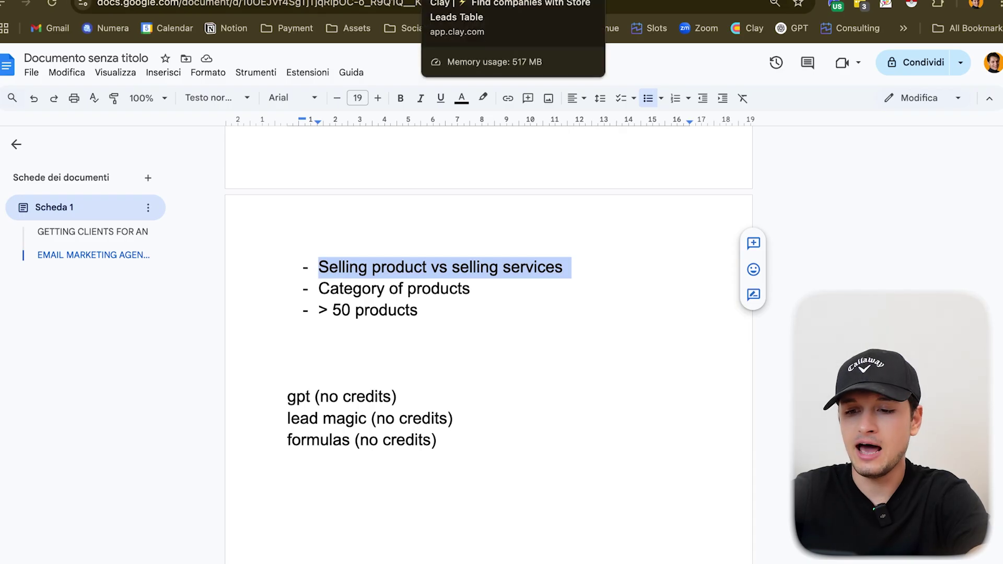
scroll(390, 364, "down", 3)
left_click(288, 355)
key("Return")
left_click(288, 397)
key("Return")
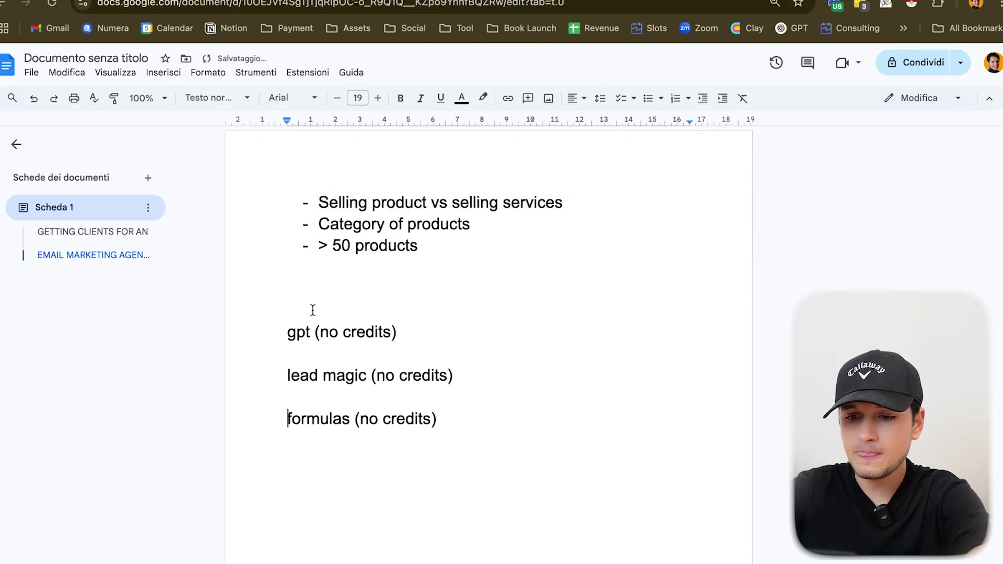
Step: Insert the line "Claygent (no credits)" between the gpt and lead magic lines
triple_click(306, 332)
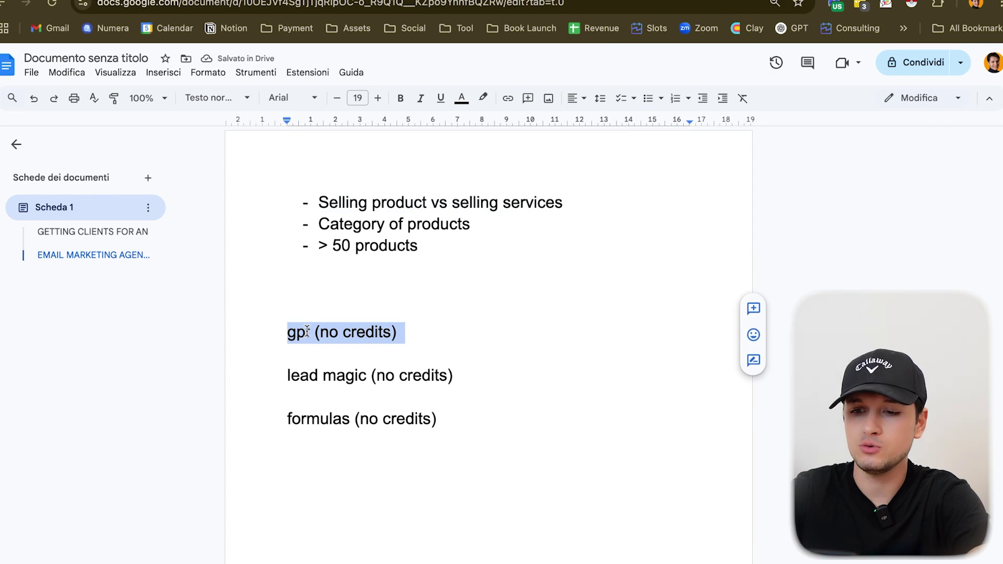
left_click(427, 326)
key("Return")
key("Return")
type("Clay")
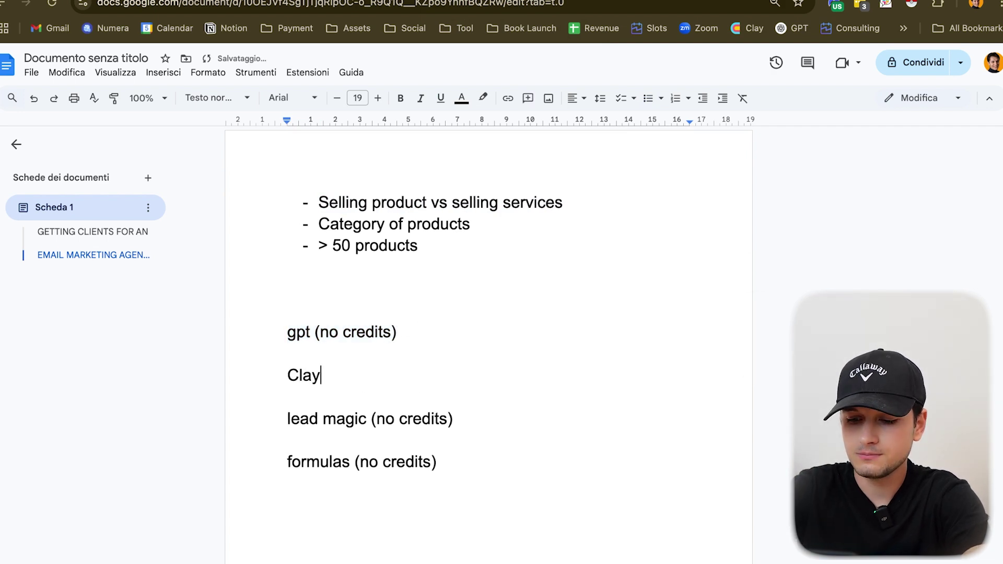
type("gent (no credits")
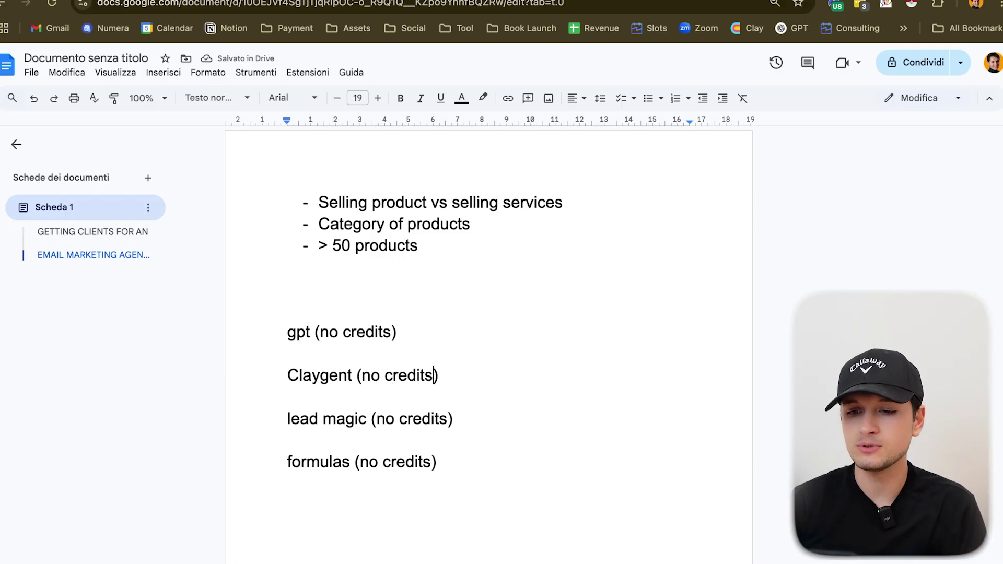
Step: Review the four no-credit tools and compare them with the three refinement bullets above
double_click(308, 376)
double_click(299, 334)
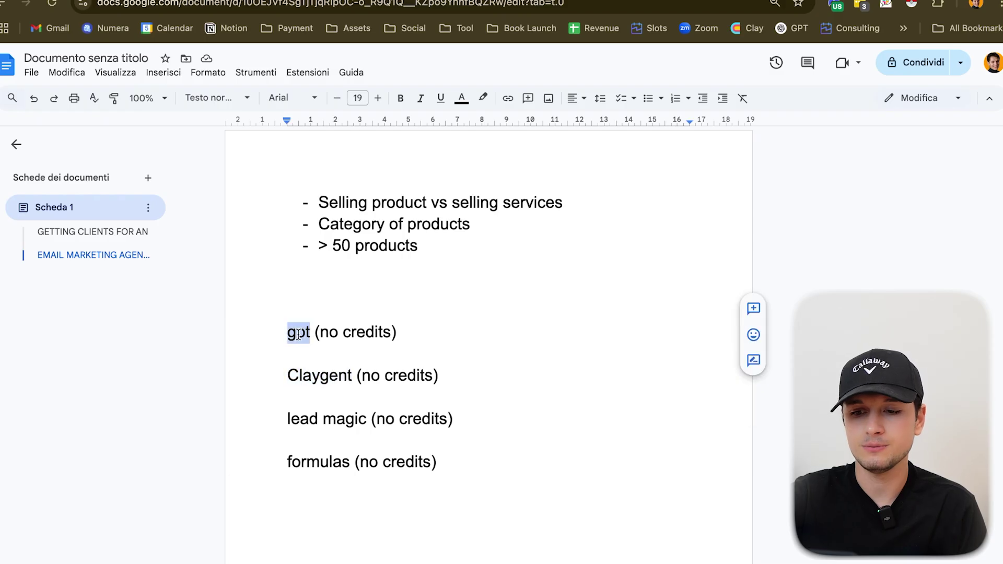
left_click_drag(288, 419, 361, 415)
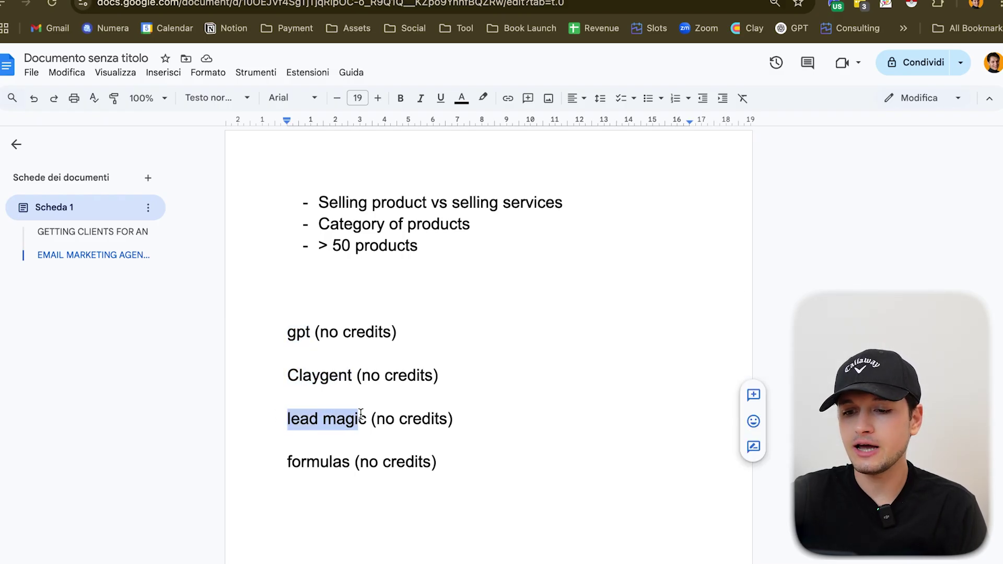
left_click(517, 422)
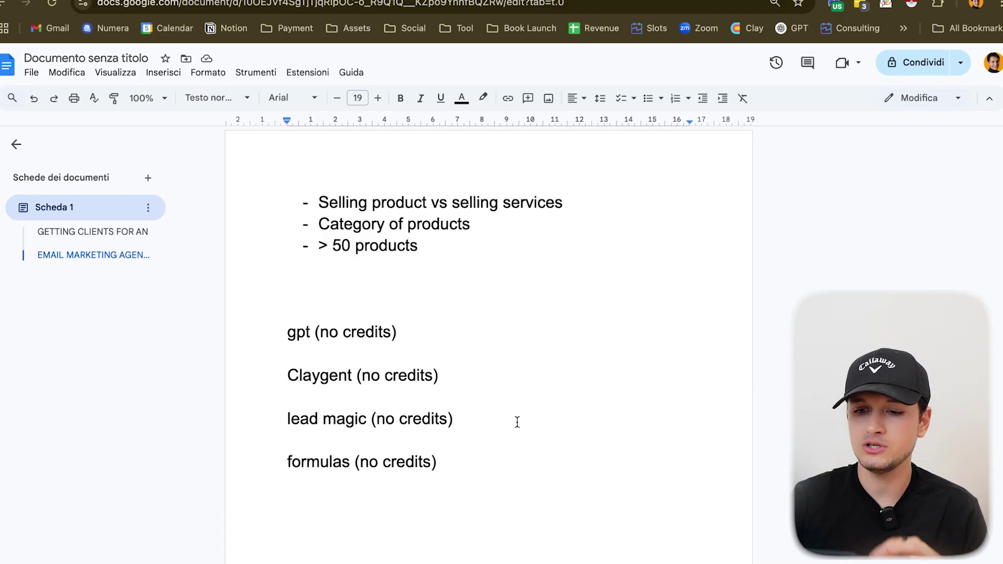
scroll(517, 422, "down", 3)
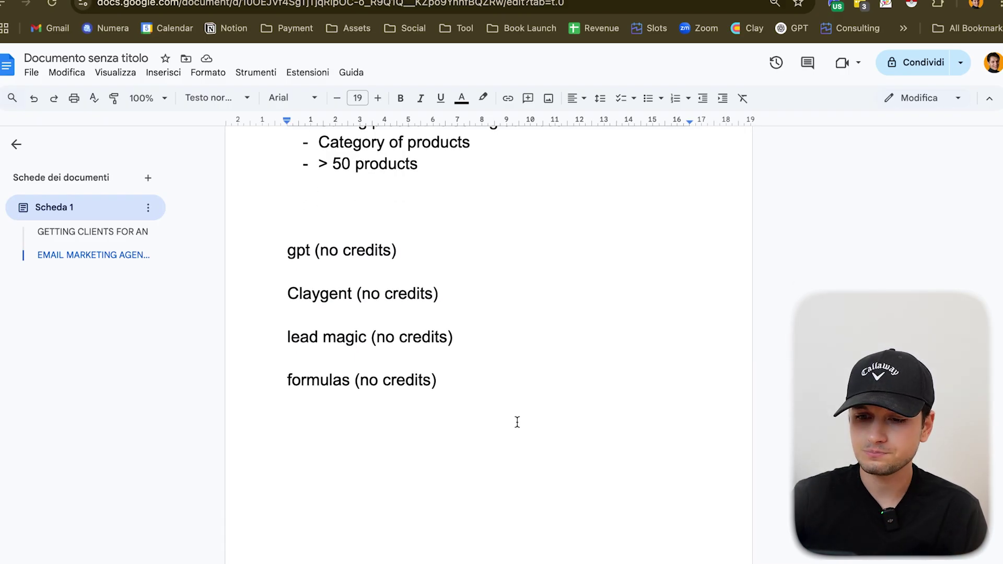
double_click(311, 385)
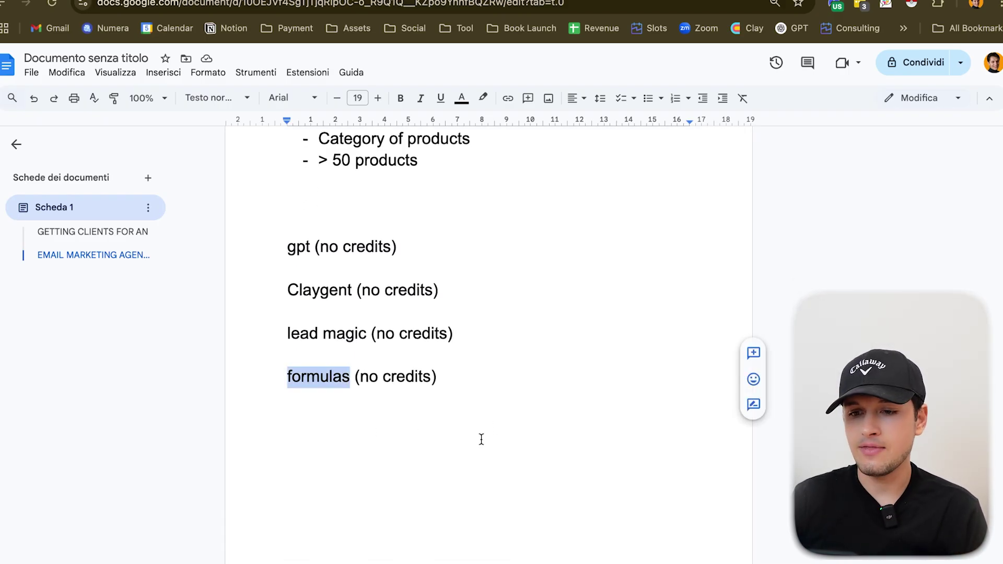
double_click(299, 249)
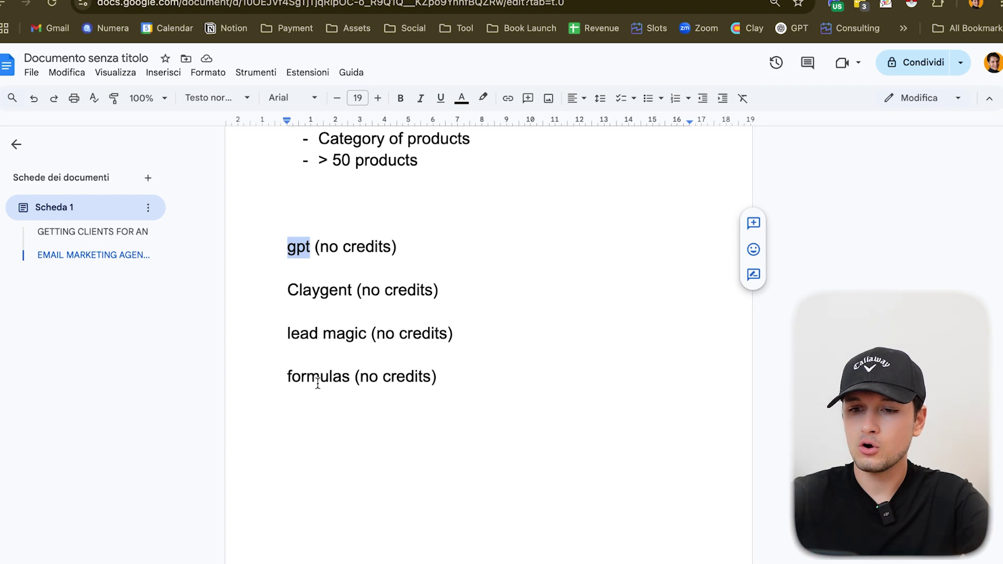
scroll(318, 383, "up", 2)
double_click(434, 445)
left_click_drag(452, 467, 283, 344)
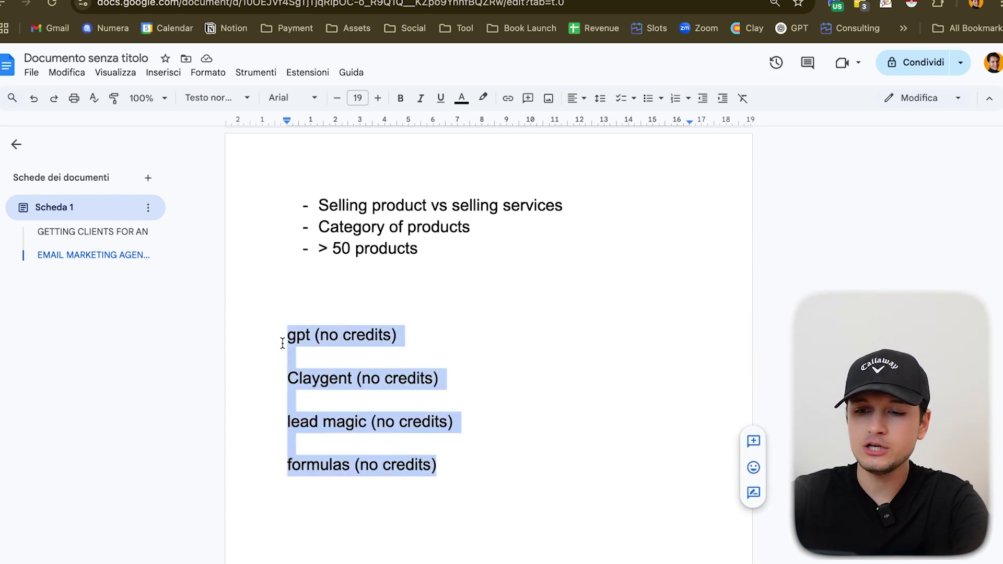
scroll(468, 399, "up", 2)
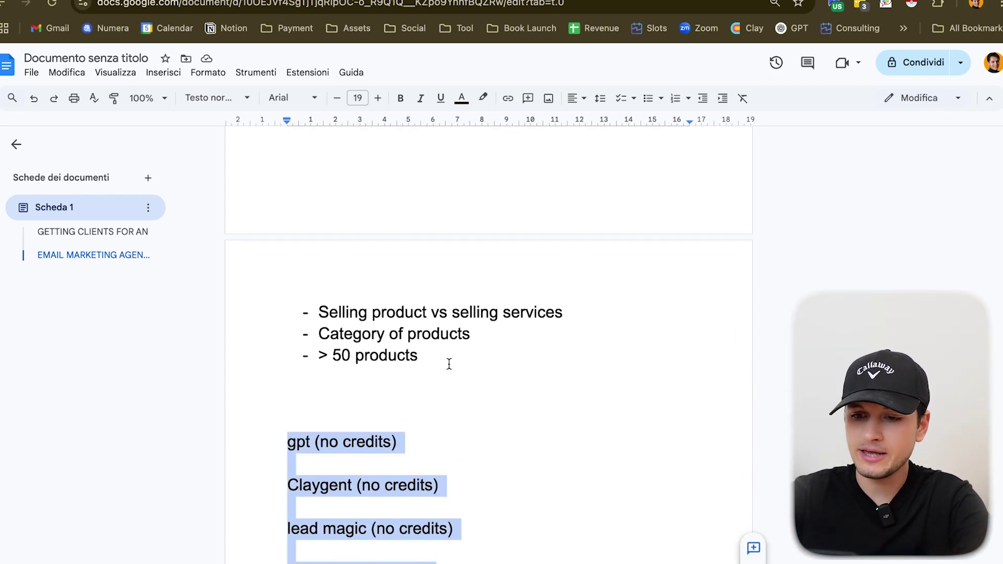
left_click_drag(449, 364, 306, 308)
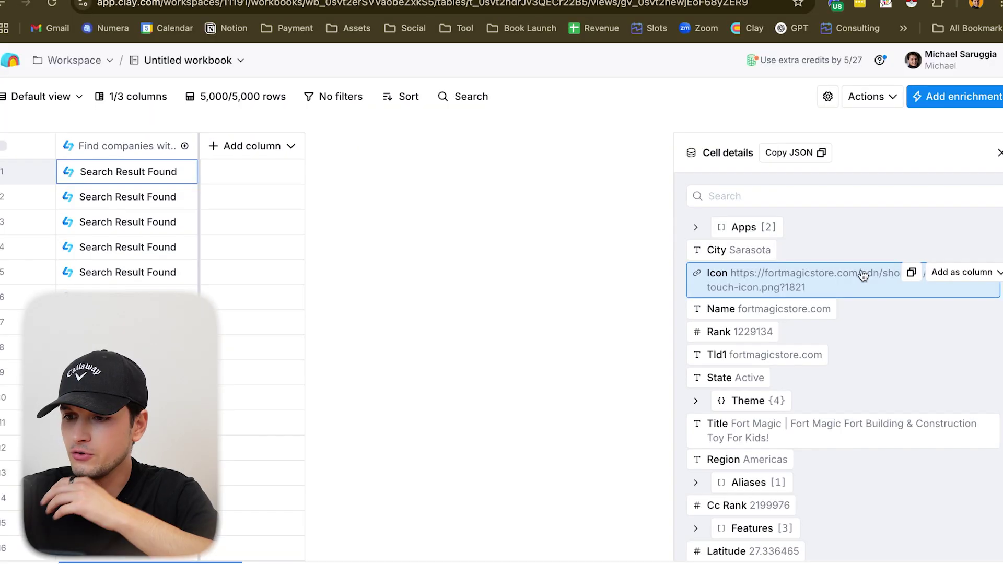
Step: Switch to the Clay table and add the Name and City fields of the first search result as new columns
left_click(956, 309)
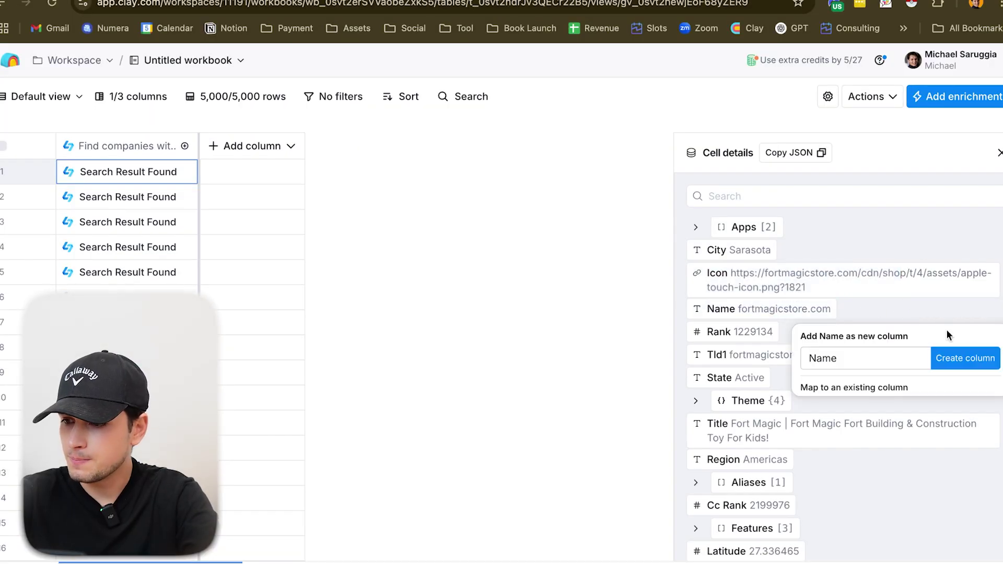
left_click(961, 250)
left_click(963, 299)
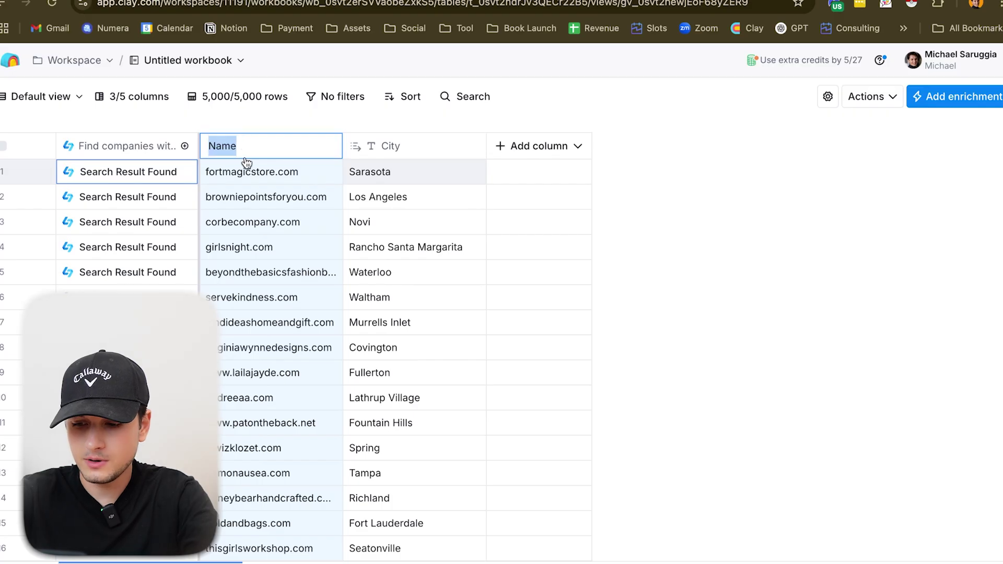
Step: Rename the Name column as "URL" and change its data type to URL
type("URL")
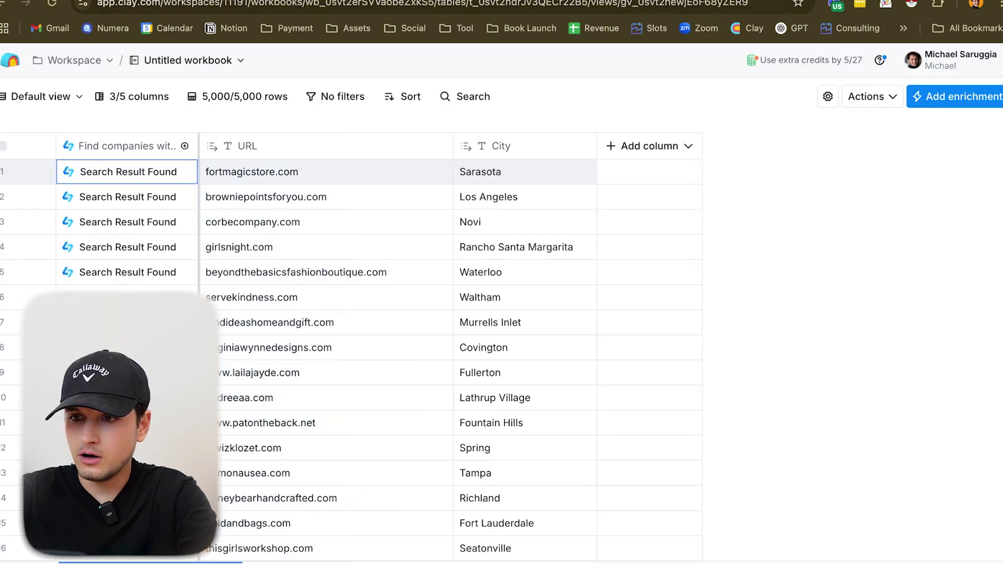
key("ctrl+Tab")
scroll(538, 225, "down", 3)
left_click(500, 403)
left_click_drag(500, 403, 441, 319)
key("ctrl+shift+Tab")
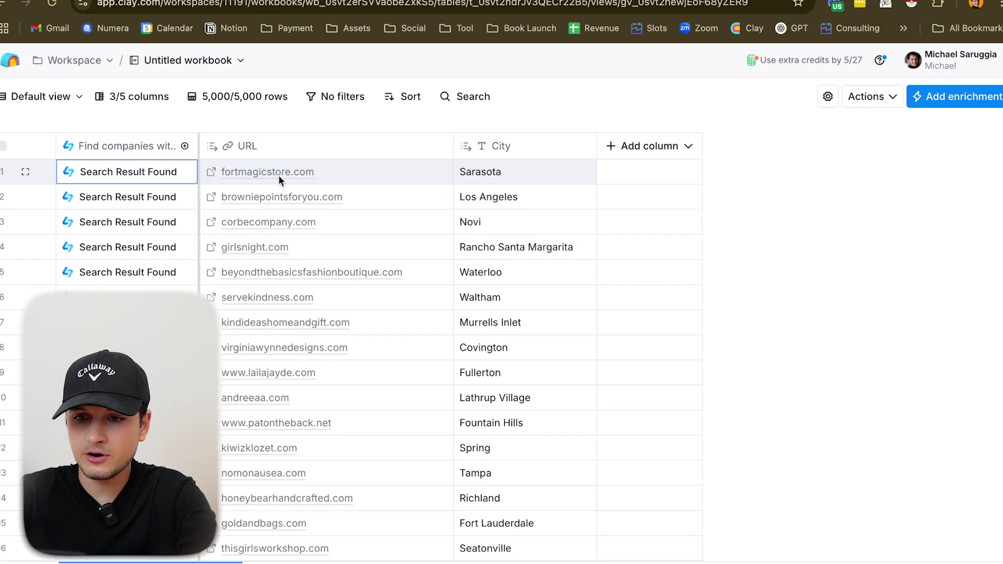
Step: Open the first row's store website, fortmagicstore.com, look through its products and close it
left_click(211, 172)
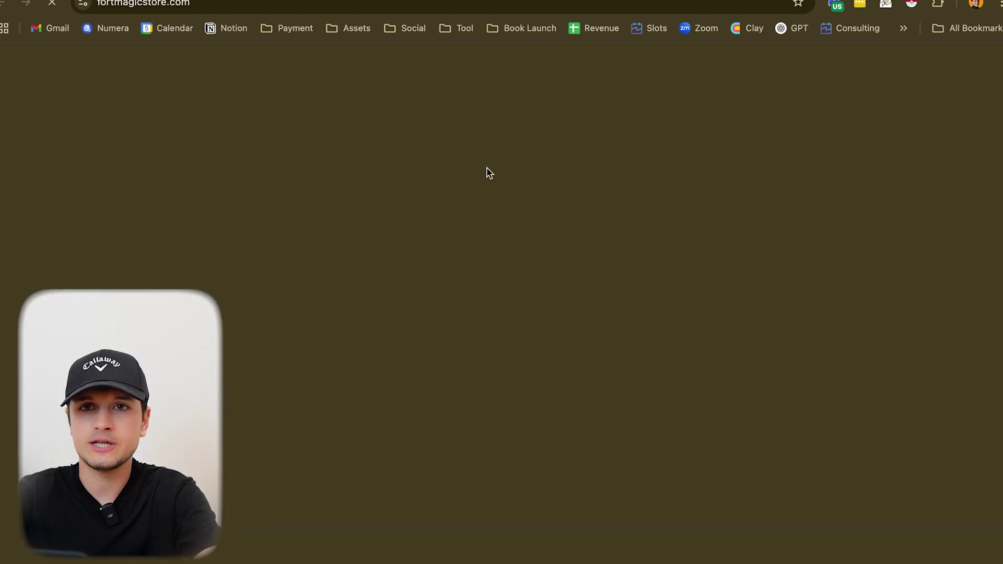
scroll(451, 324, "down", 15)
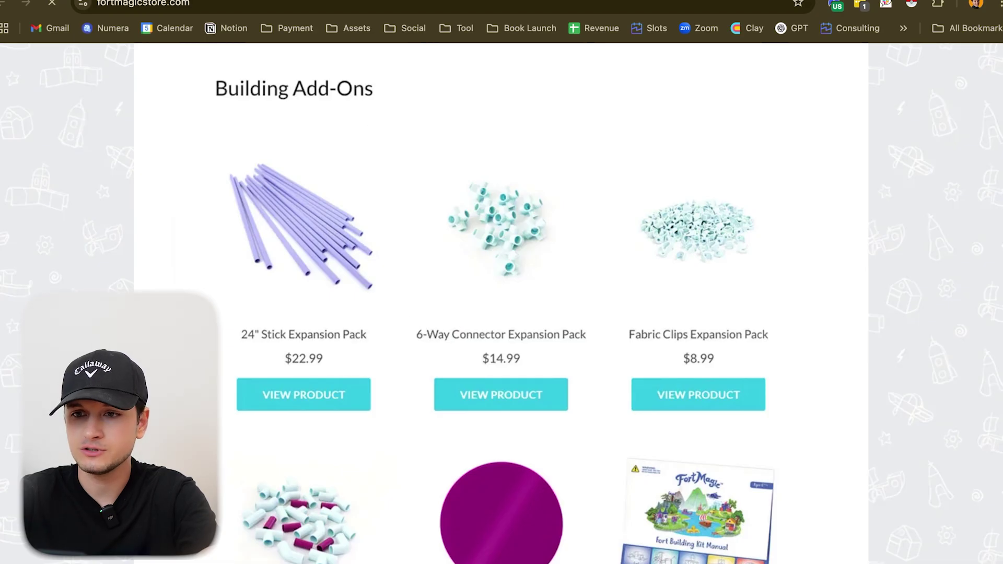
key("ctrl+w")
Step: Search the enrichments for "claygent" and open the AI web research enrichment for configuration
left_click(966, 99)
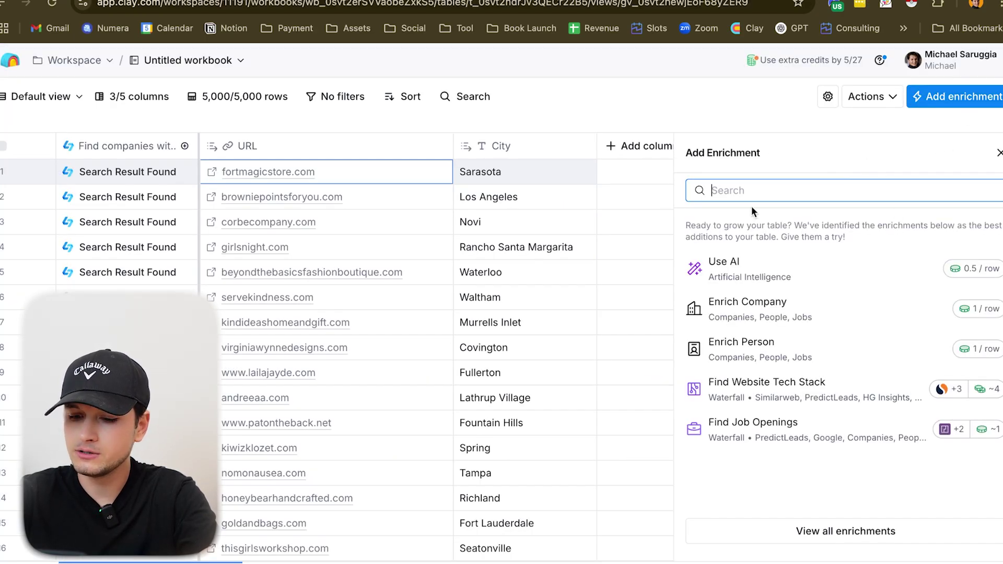
type("claygent")
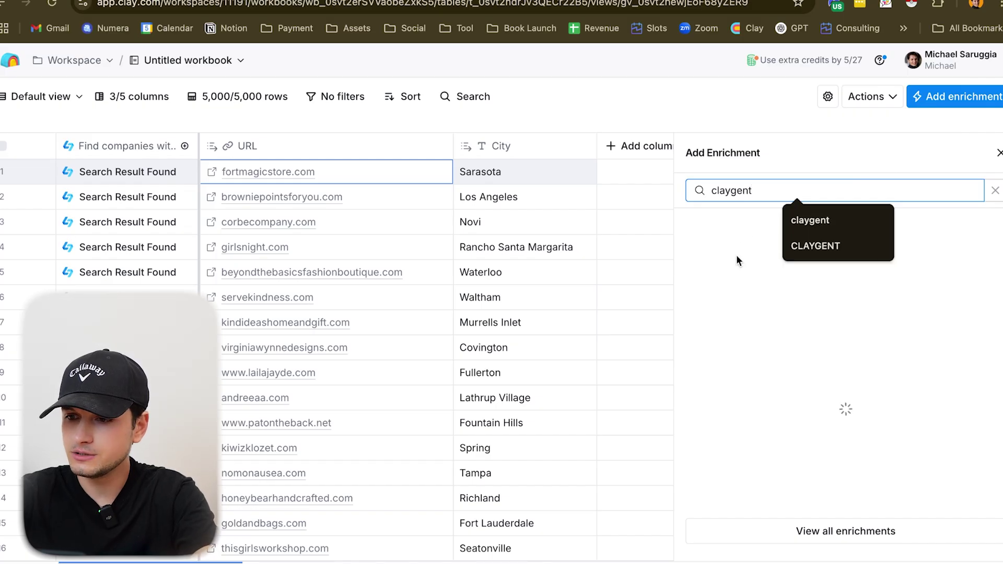
left_click(815, 321)
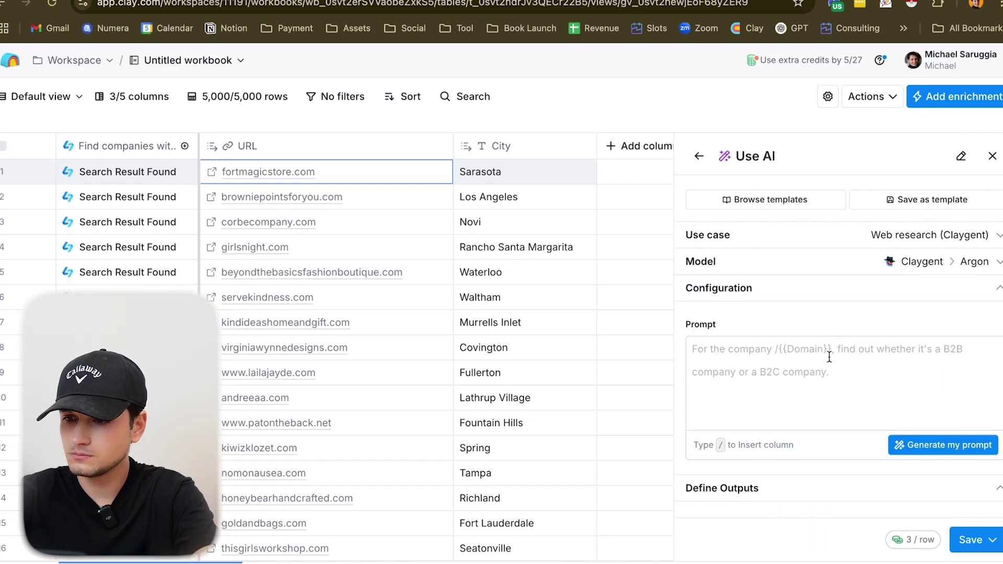
Step: Set the enrichment's model to OpenAI GPT 4.1 Mini and check the connected account it uses
left_click(920, 277)
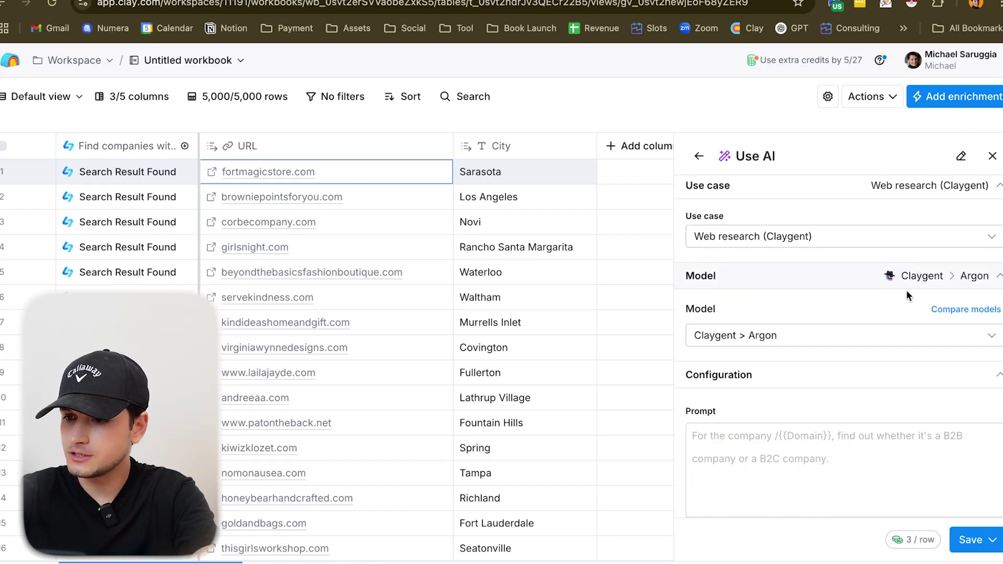
left_click(860, 334)
scroll(843, 434, "down", 1)
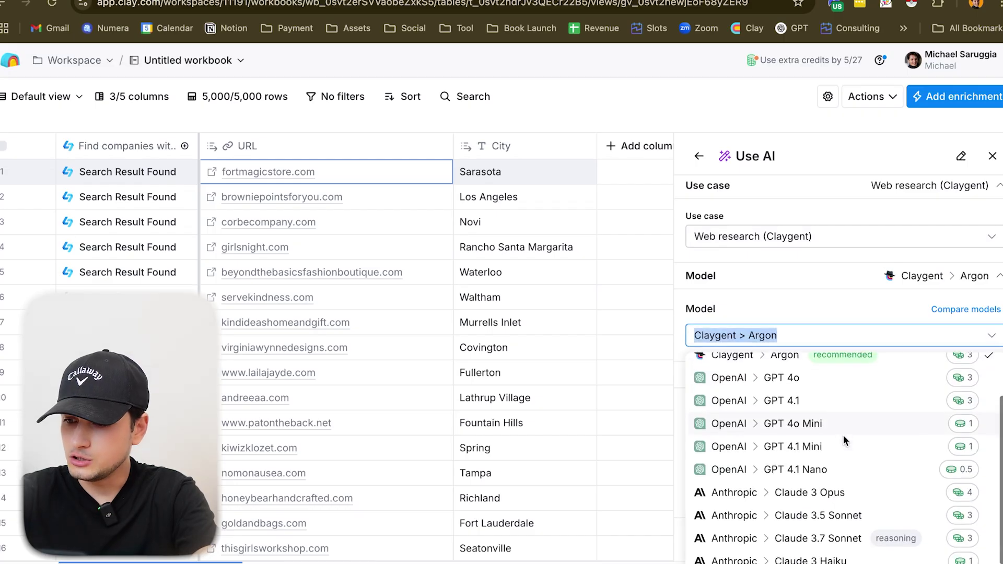
left_click(829, 445)
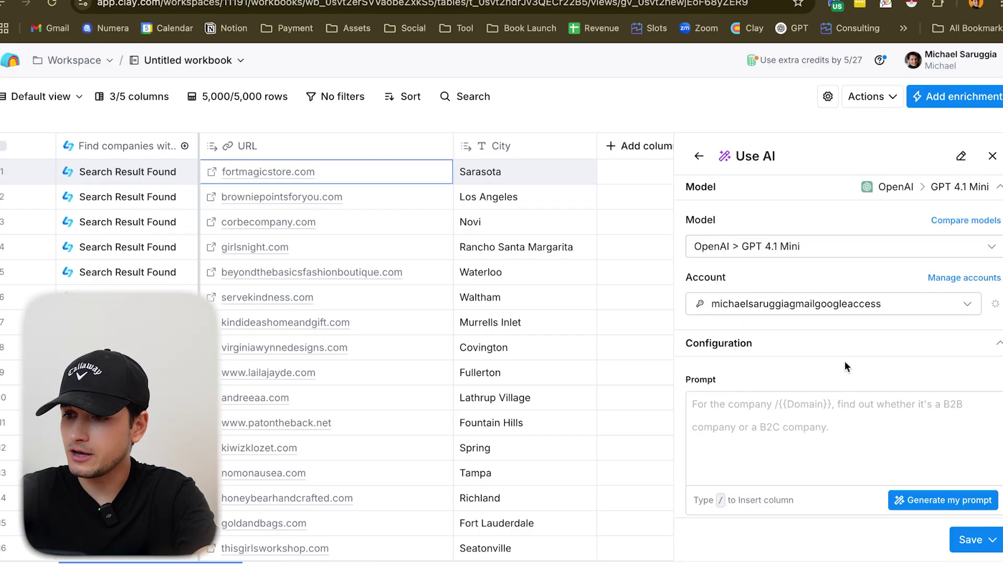
scroll(844, 361, "up", 1)
left_click(779, 349)
left_click(752, 307)
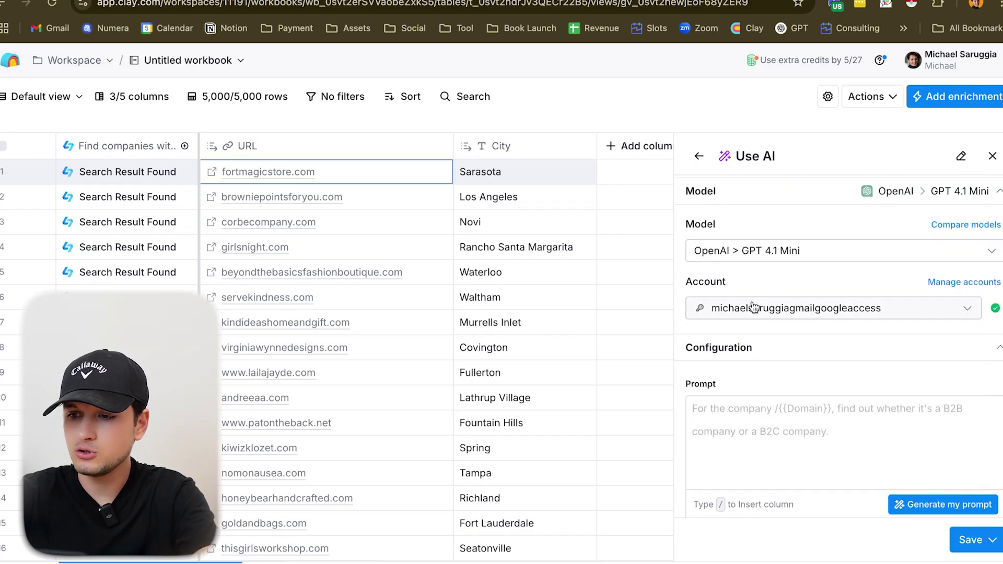
scroll(765, 286, "down", 2)
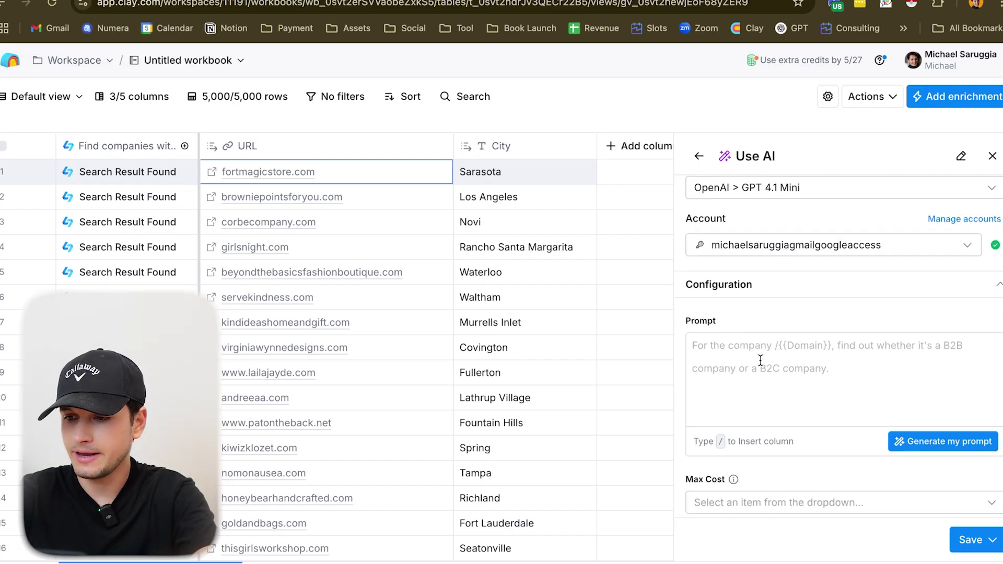
Step: Start the enrichment prompt with "For" followed by a reference to the URL column
left_click(750, 328)
type("For ")
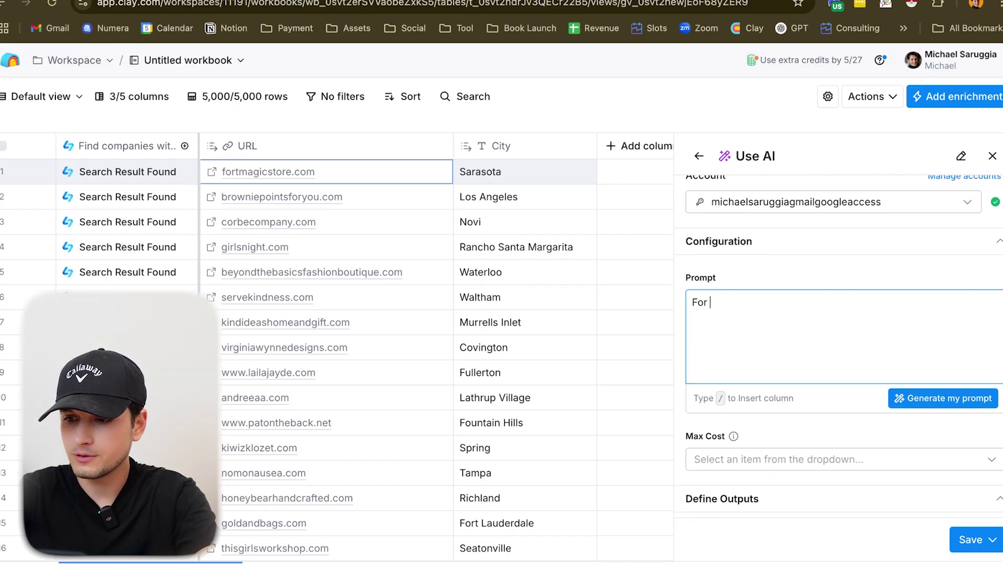
type("/")
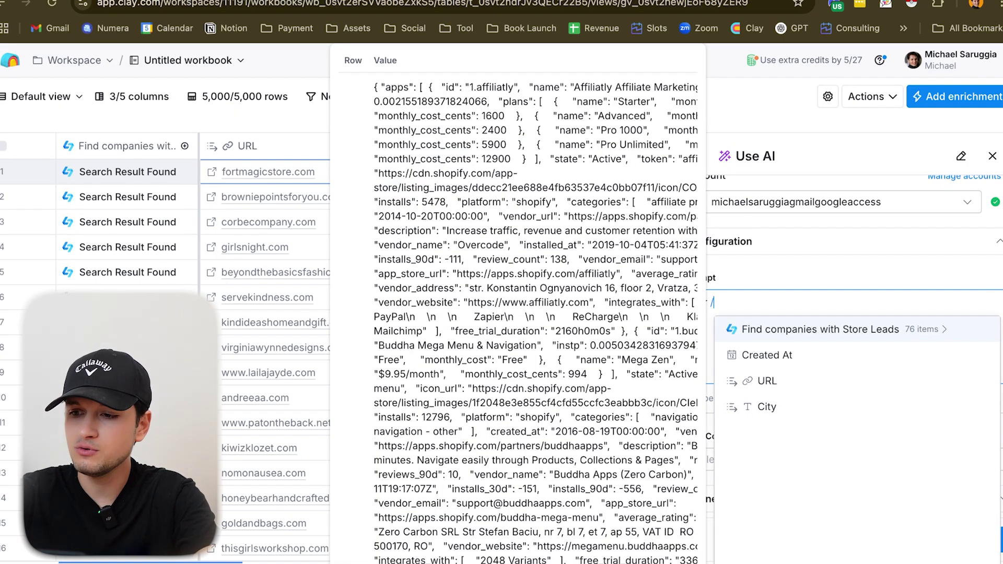
key("Down")
key("Down")
key("Return")
type("t")
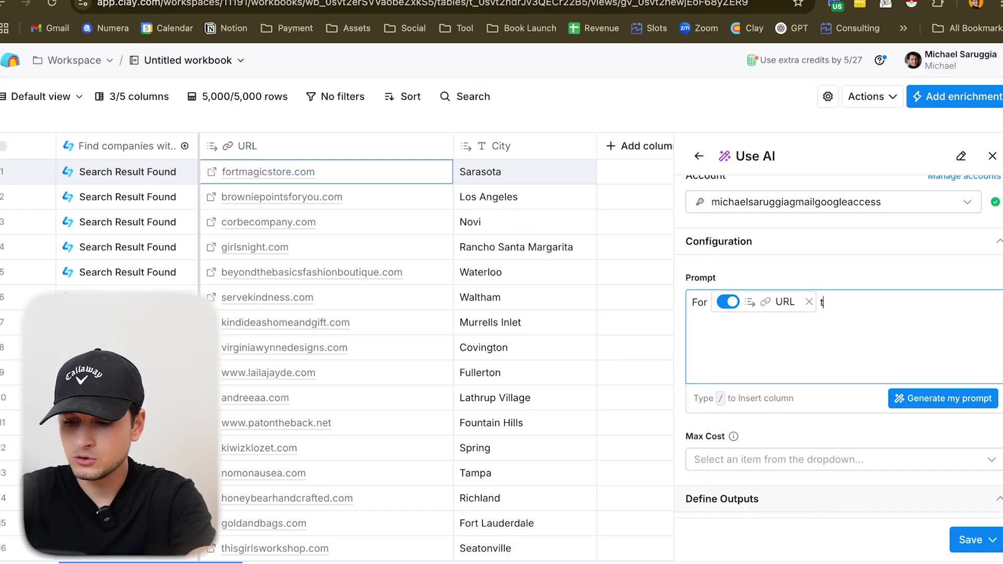
Step: Continue the prompt by asking it to understand if this company is actually an ecommerce and it's selling products or services
type("ry to understasn")
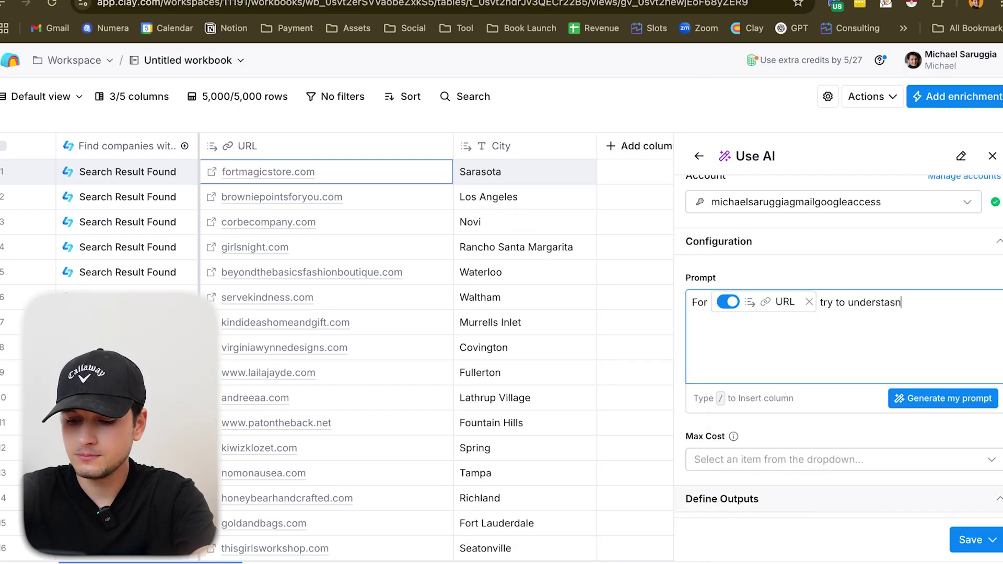
type("d if this company is")
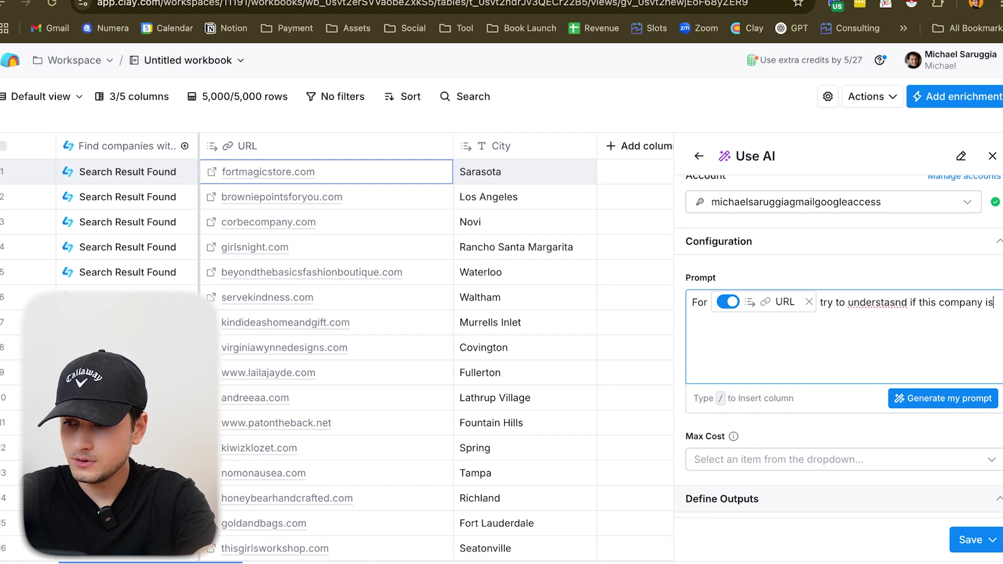
type(" avtuall")
key("BackSpace")
key("BackSpace")
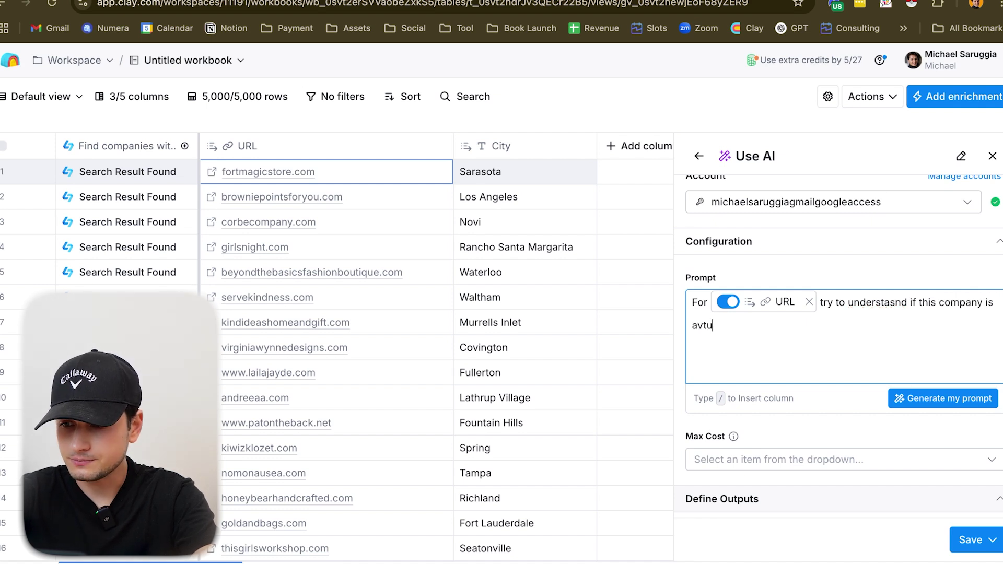
type("actusll")
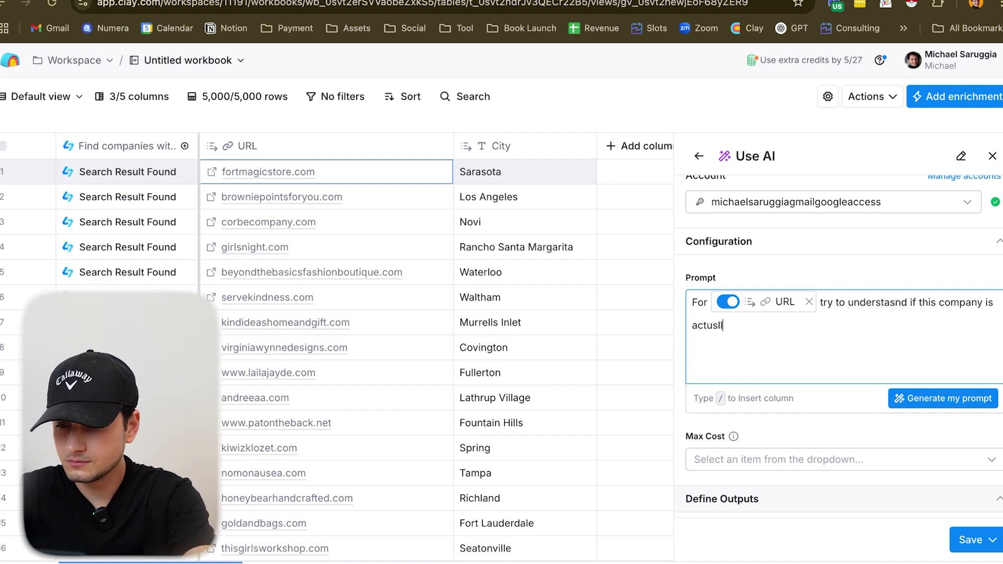
key("BackSpace")
key("BackSpace")
key("BackSpace")
type("ally an ecommerce and")
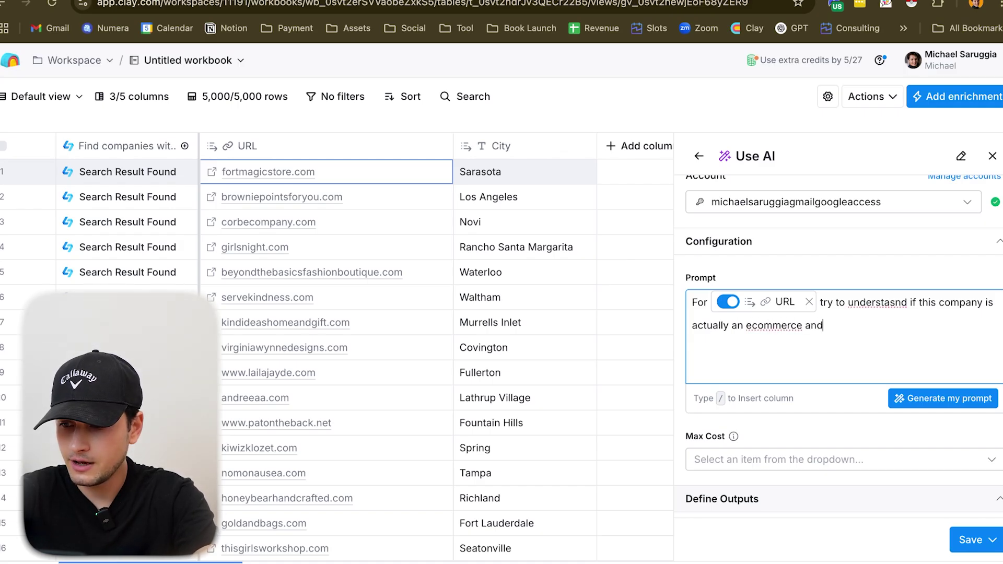
type(" it's selling prod")
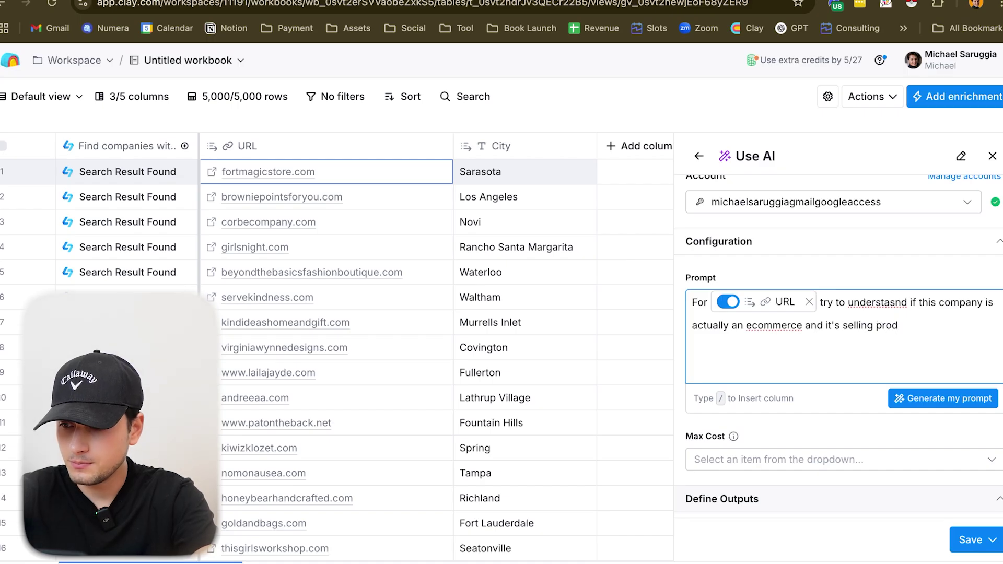
type("ucts or s")
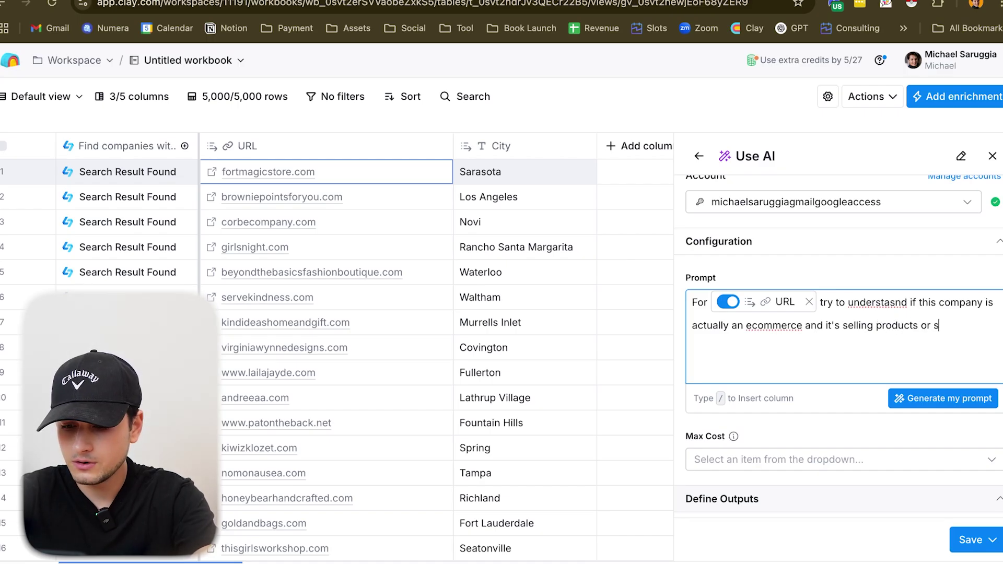
type("ervices.")
Step: Add the instruction "Just return products or services" to the prompt, separated from the question by one blank line
key("Return")
key("Return")
key("Return")
type("Just return pr")
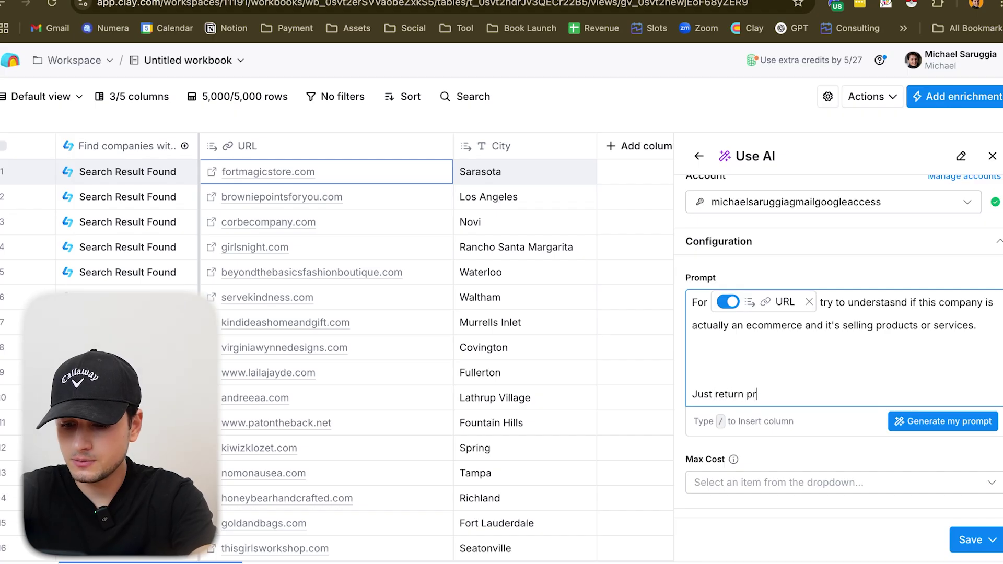
type("oducts i")
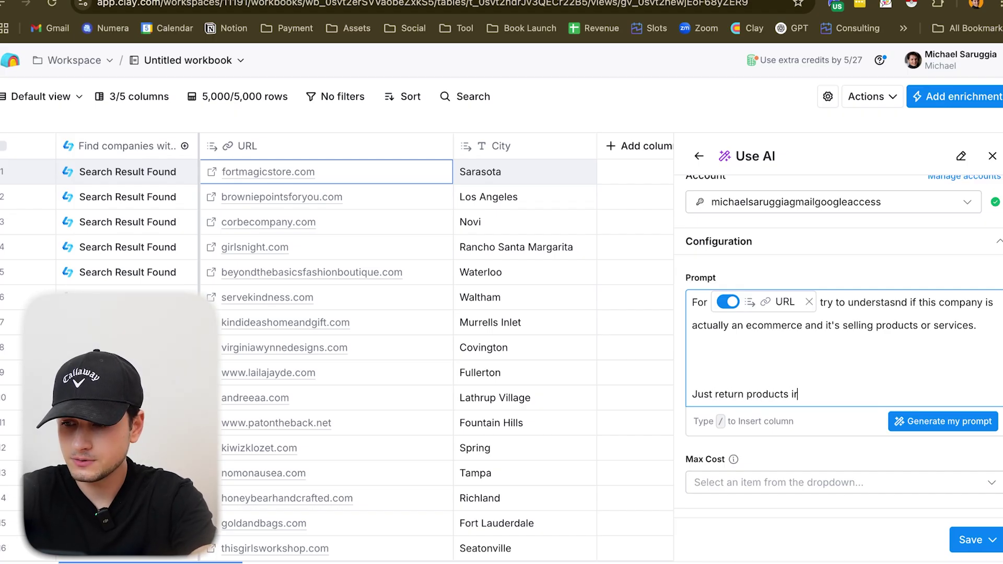
type("r servuce")
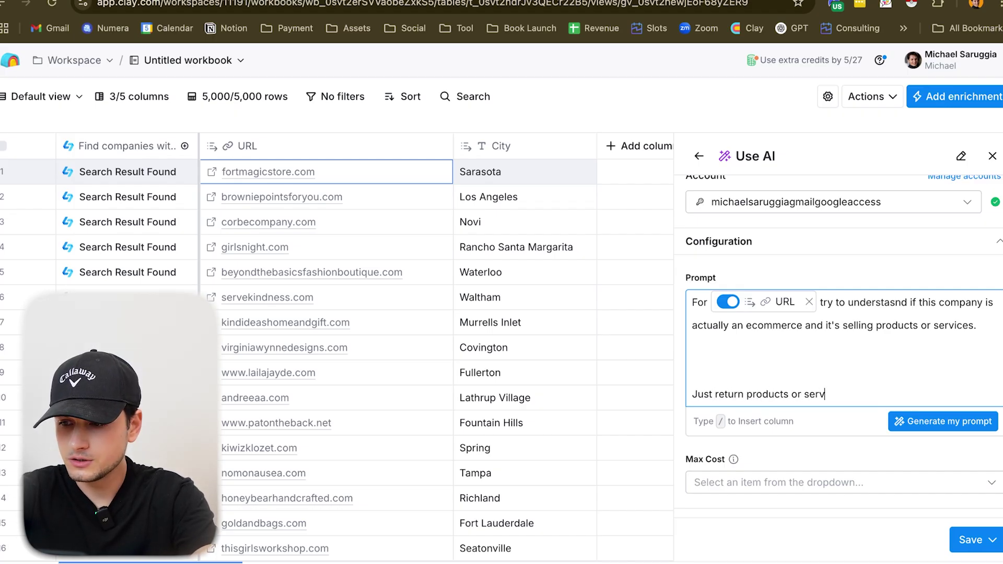
key("BackSpace")
key("BackSpace")
key("BackSpace")
type("ices")
left_click(821, 360)
key("BackSpace")
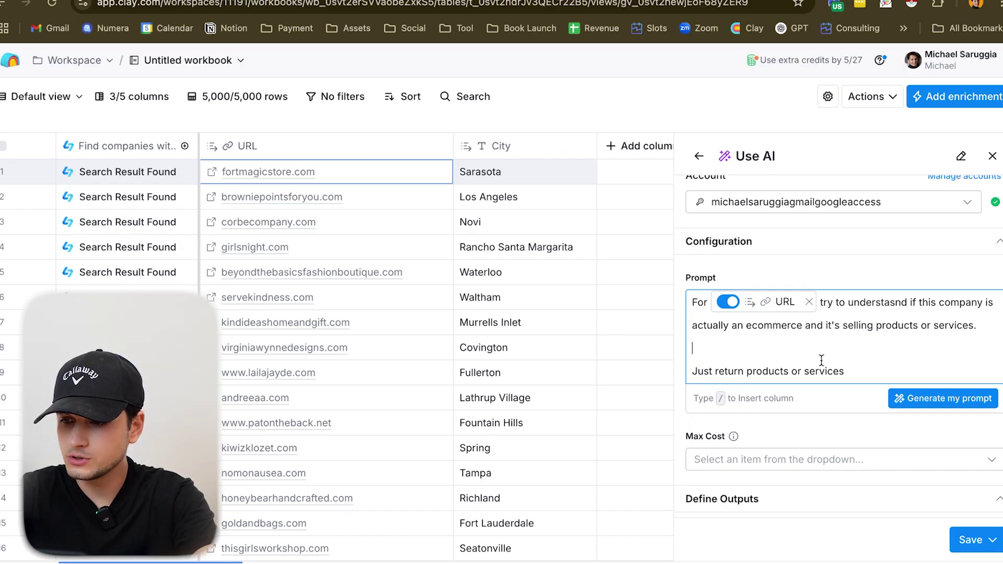
Step: Set the enrichment's maximum cost to $0.001 and change the response output's type to Select
scroll(832, 424, "down", 2)
left_click(812, 356)
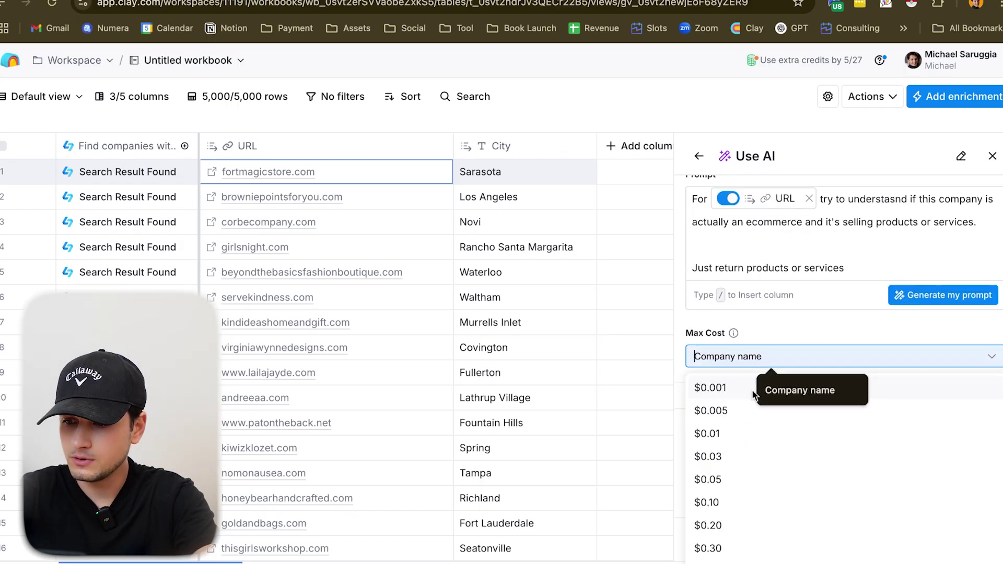
left_click(752, 389)
scroll(805, 334, "down", 4)
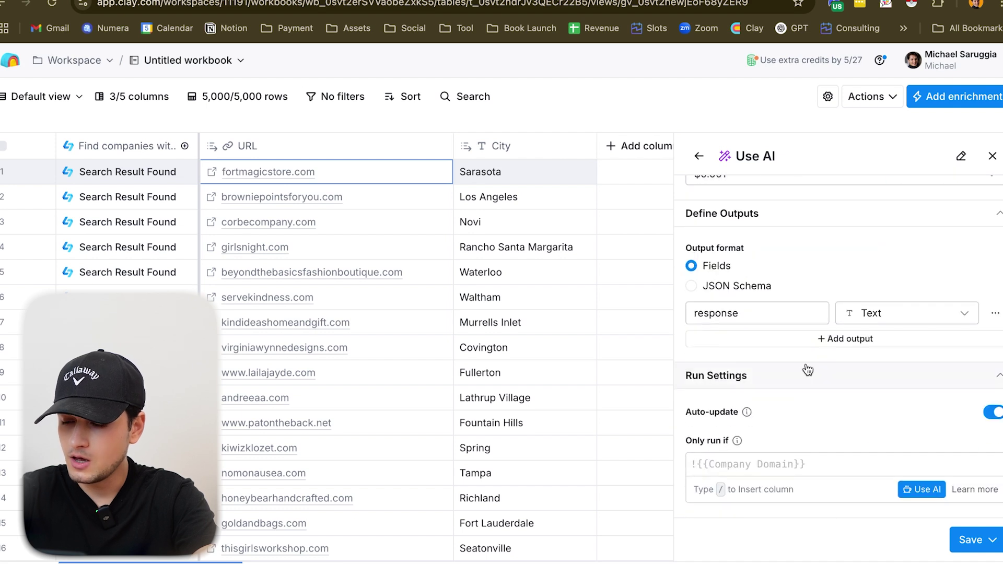
left_click(907, 320)
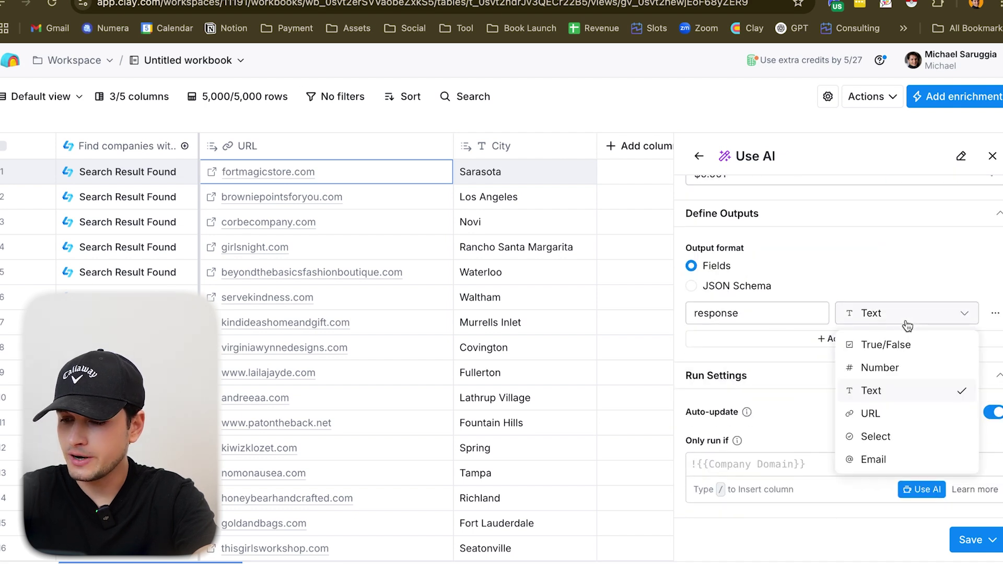
left_click(872, 437)
Step: Add two options for the response output, named PRODUCT and SERVICE
left_click(995, 313)
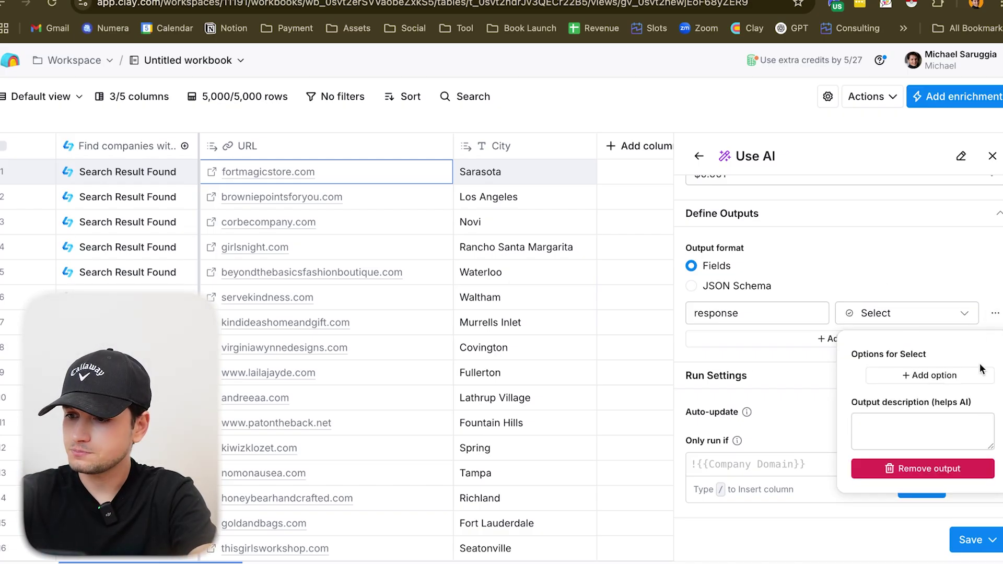
left_click(950, 375)
left_click(940, 410)
left_click_drag(956, 382, 845, 382)
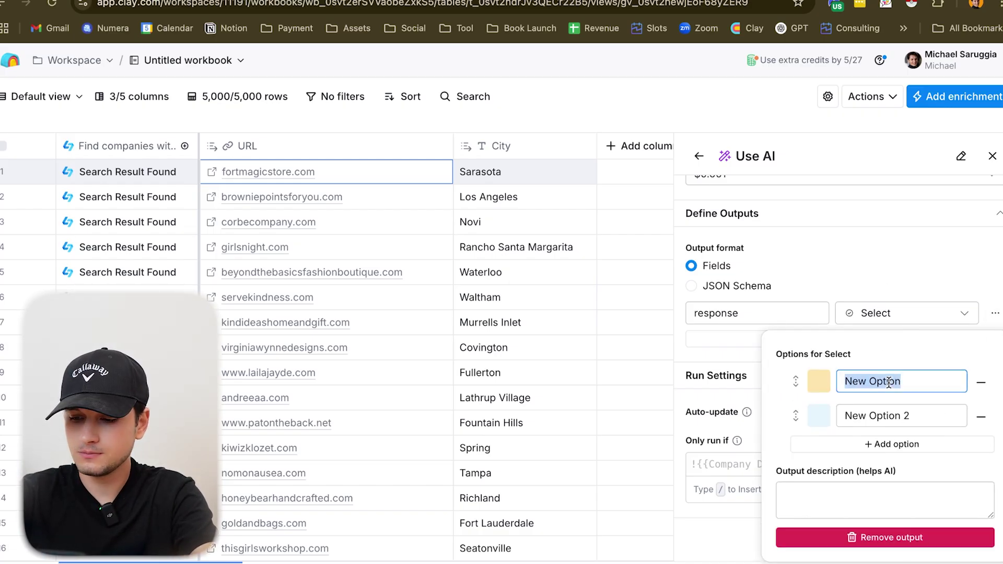
type("PRODUCT")
triple_click(888, 415)
type("SERVICE")
key("BackSpace")
key("BackSpace")
key("BackSpace")
type("ICE")
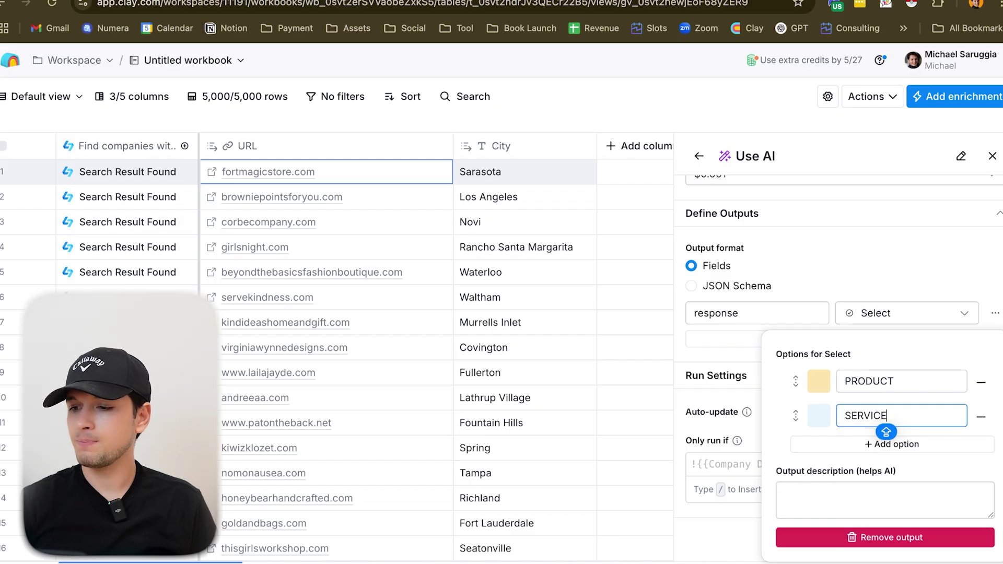
left_click(895, 262)
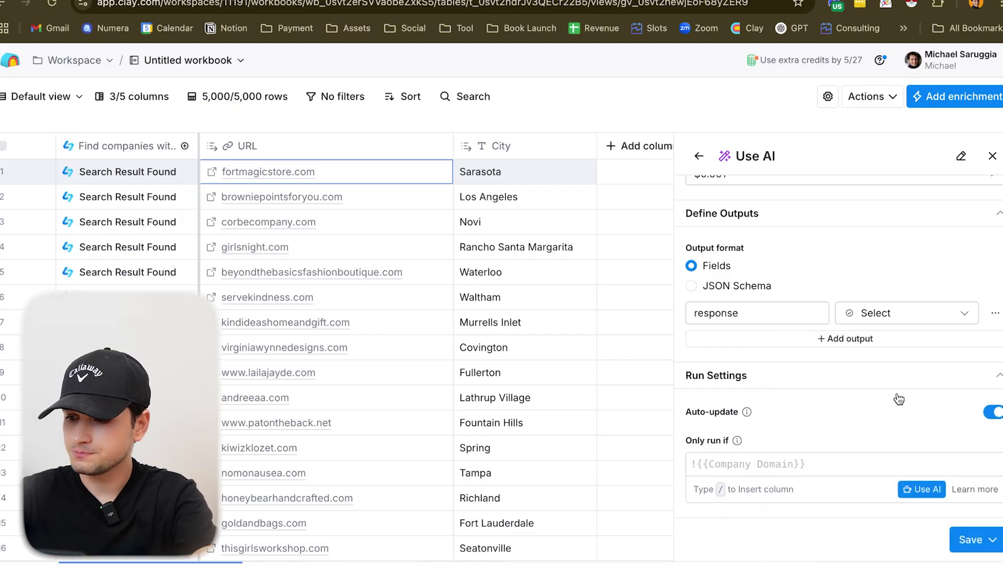
Step: Save the AI enrichment and run it on the company list
left_click(990, 539)
left_click(888, 449)
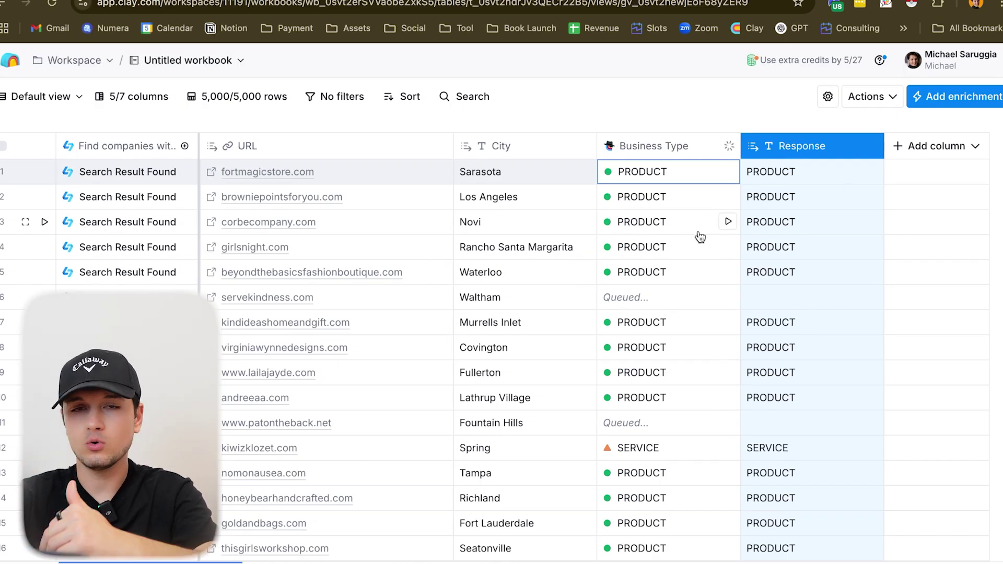
Step: Switch to the Google Docs notes to review the no-credit tools and refinement criteria, and check the REFINE THE TAM section in Miro
left_click(371, 3)
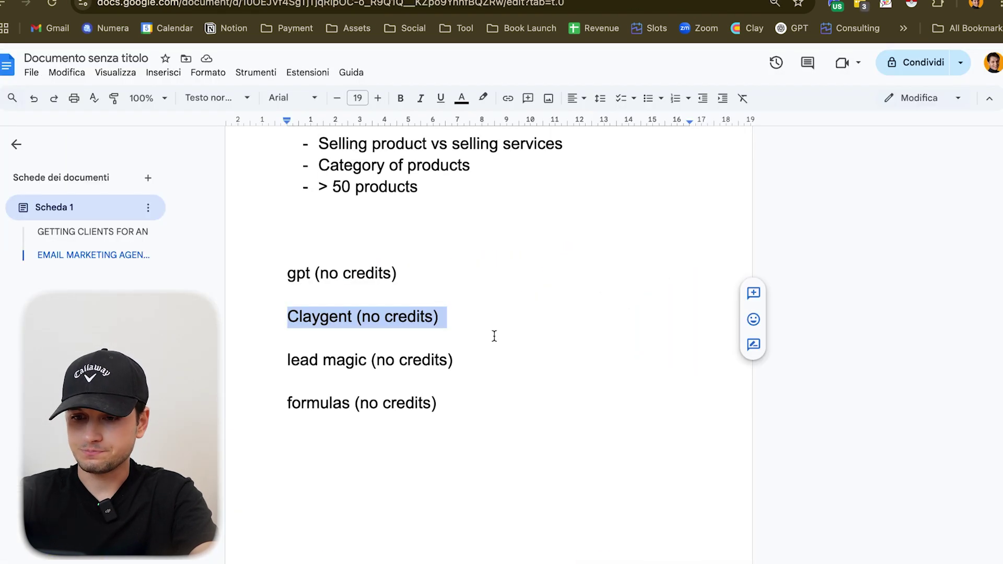
scroll(491, 336, "down", 1)
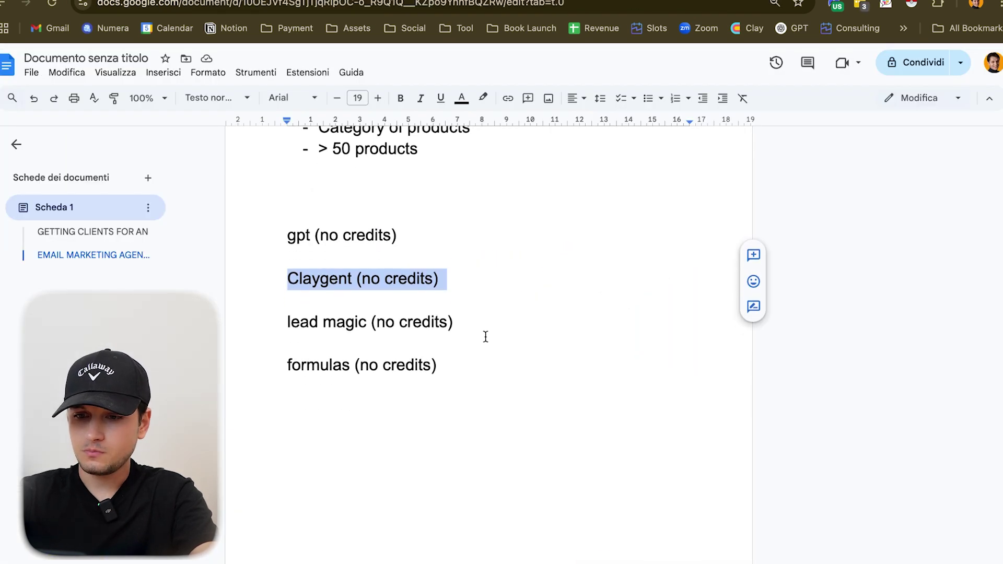
triple_click(406, 326)
scroll(406, 327, "up", 3)
left_click(379, 249)
triple_click(378, 249)
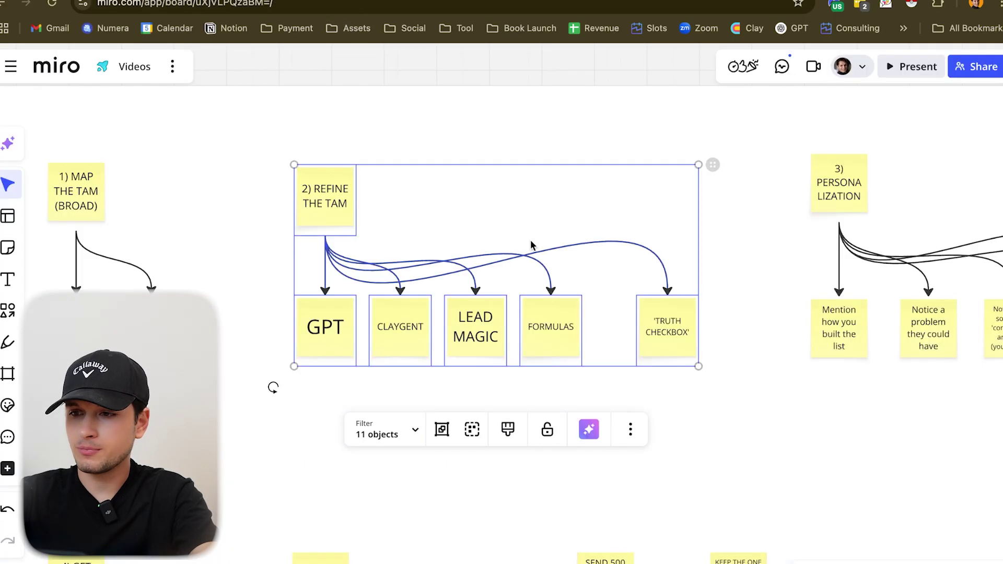
scroll(531, 244, "right", 1)
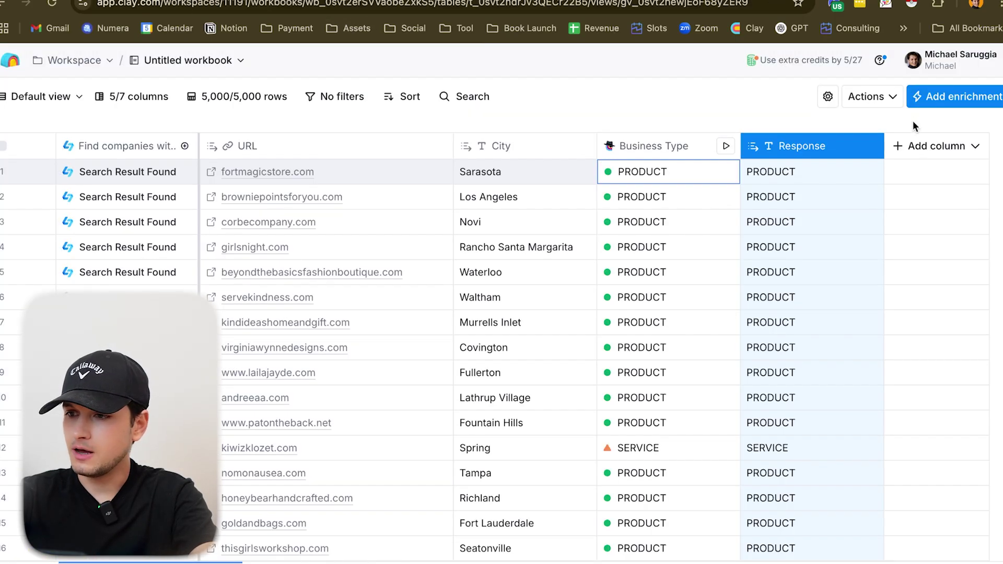
Step: In the Clay table, duplicate the Business Type column and rename the Response column as "PRODUCT VS SERVICE"
left_click(690, 157)
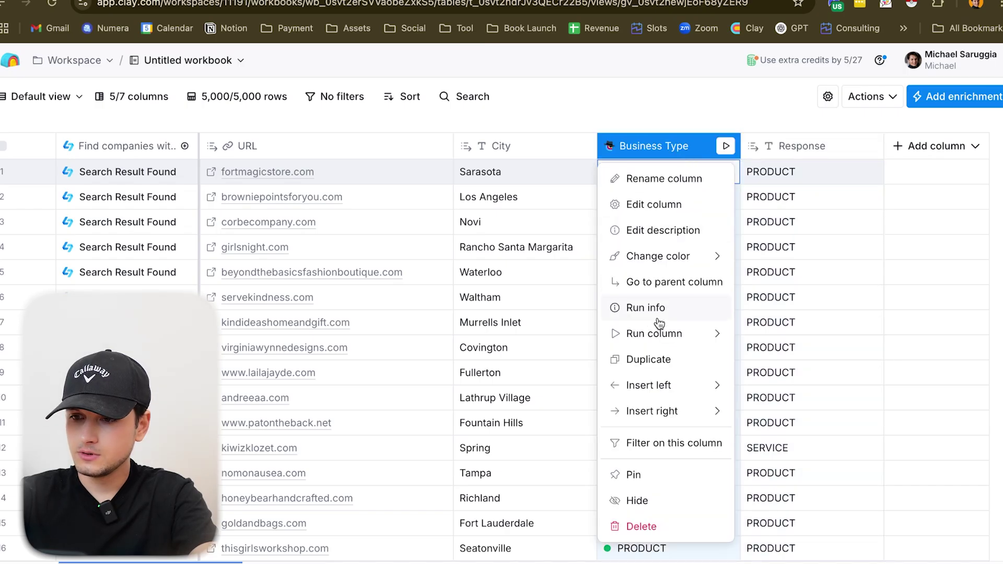
left_click(648, 359)
left_click(647, 146)
left_click(646, 173)
type("PRODUCT")
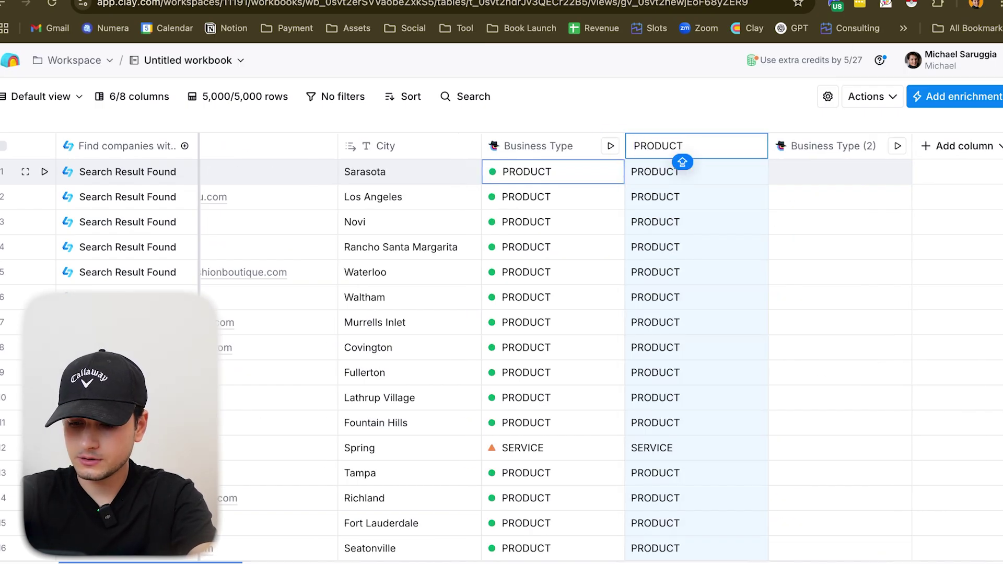
type(" VS SERVICE")
key("Escape")
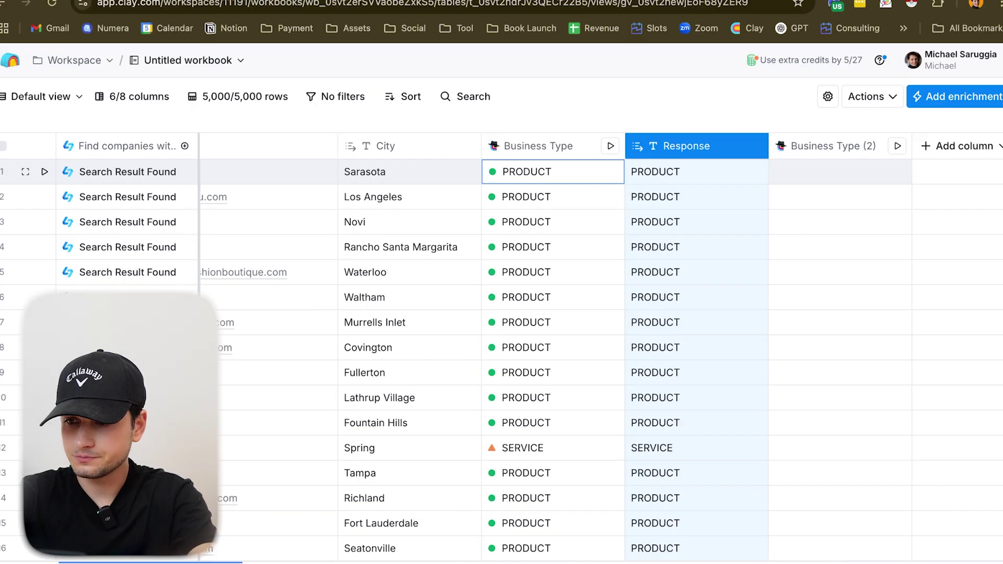
Step: Rename the duplicated Business Type column as "CATEGORY FINDER"
left_click(810, 148)
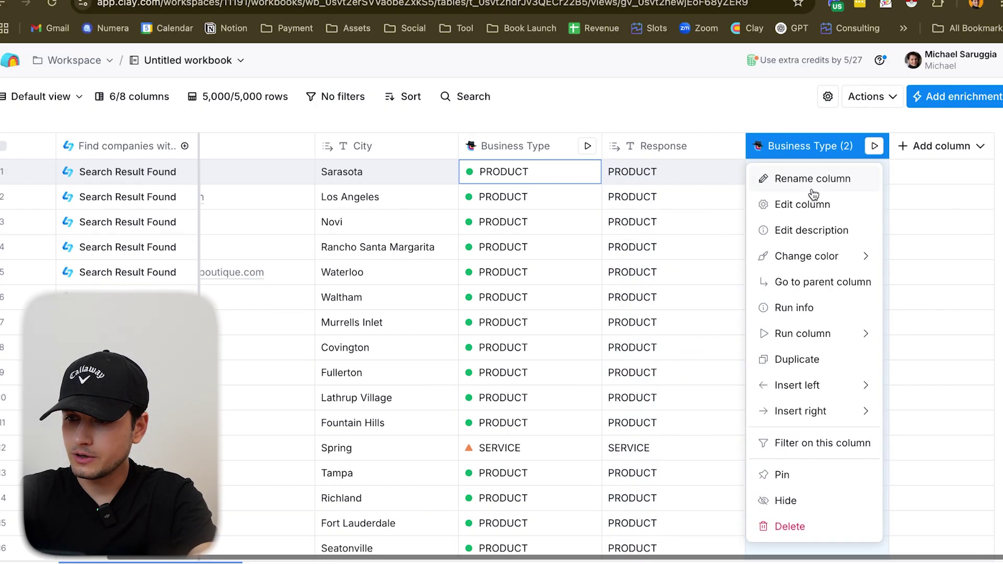
left_click(828, 175)
type("CATEGORY FINDER")
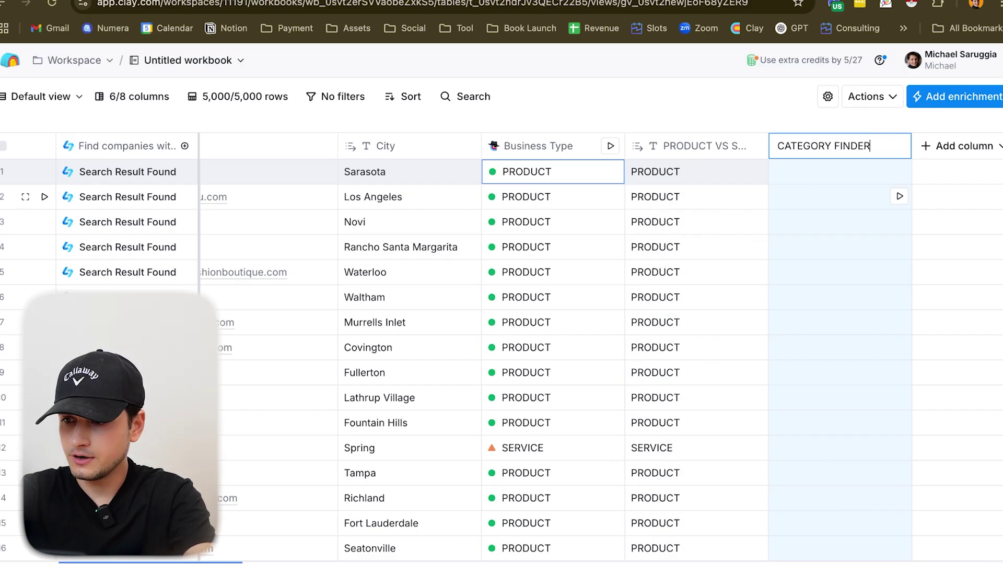
key("Escape")
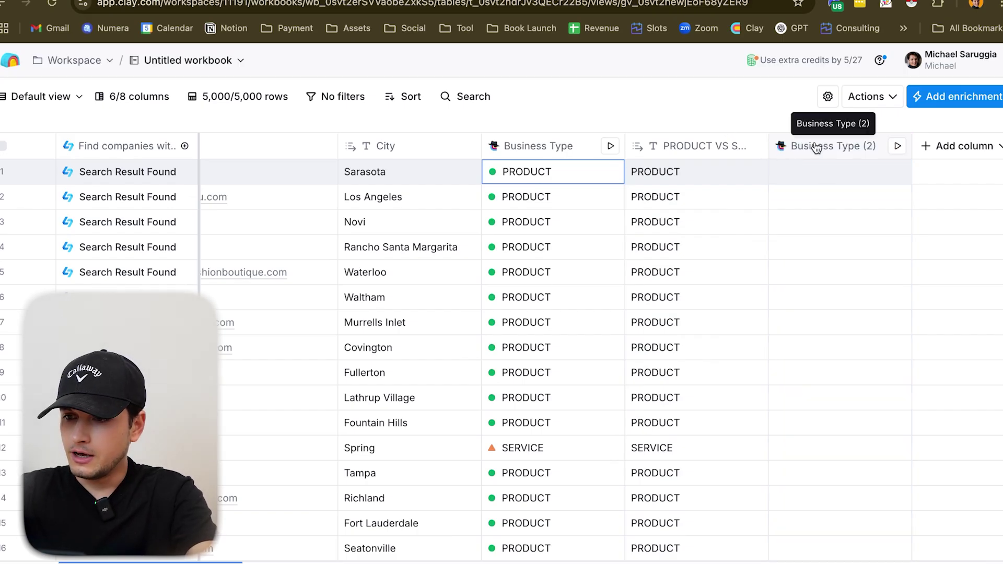
Step: Rewrite the CATEGORY FINDER prompt after the URL reference as "try to understasnd what's the category of the prodcuts of this store."
left_click(815, 148)
left_click(803, 205)
scroll(884, 308, "down", 2)
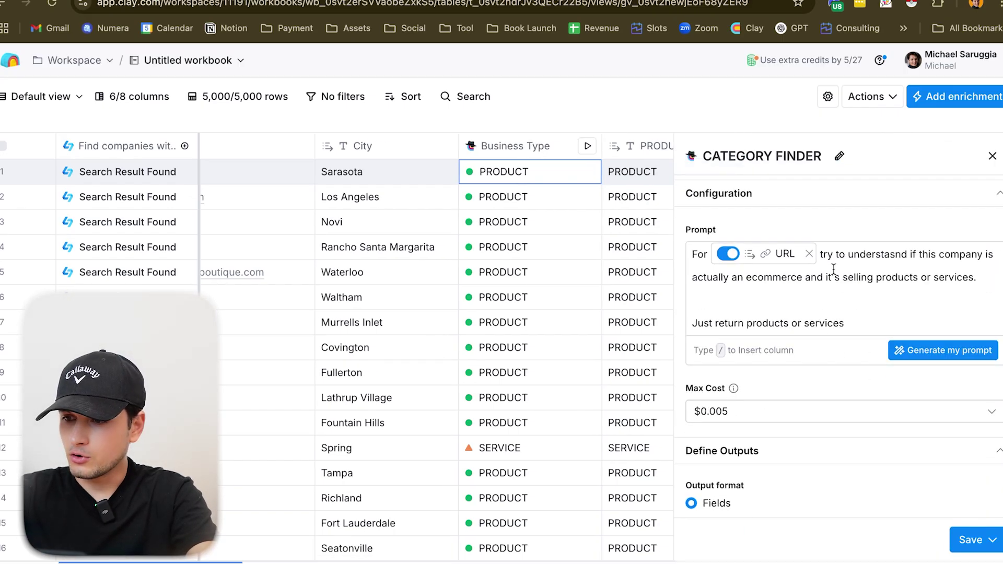
left_click_drag(911, 258, 909, 318)
type("what's the categoy")
key("BackSpace")
type("ry")
key("BackSpace")
key("BackSpace")
type("of the prodcut")
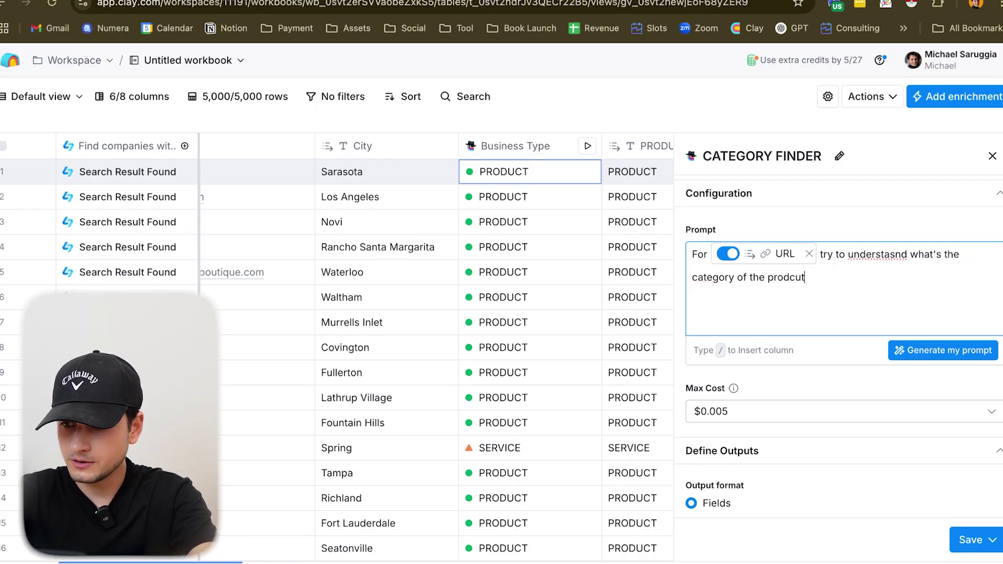
type("s of this")
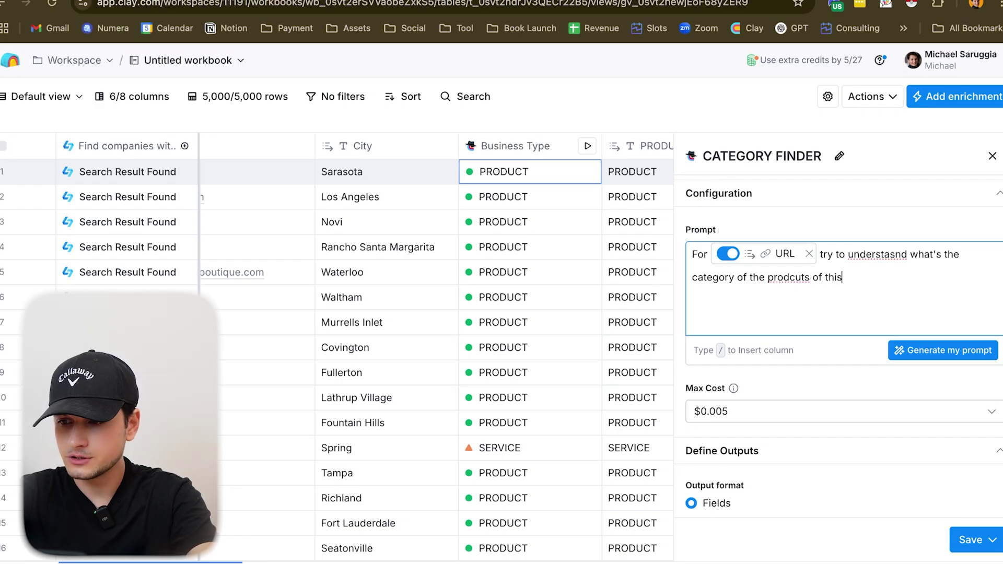
type(" store.  Just retir")
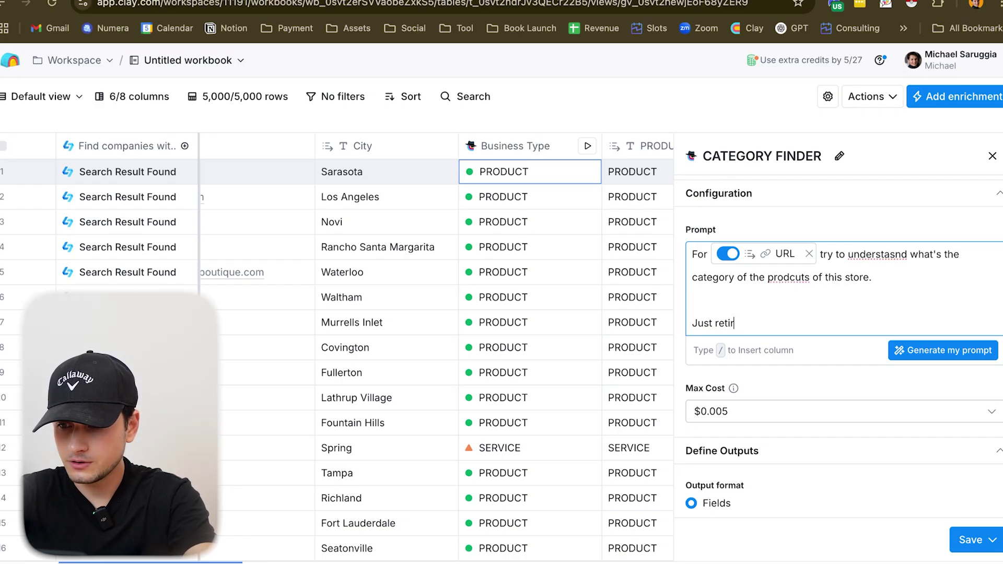
Step: Finish the CATEGORY FINDER prompt with the instruction "Just retur max 3 words"
key("BackSpace")
key("BackSpace")
key("BackSpace")
type("tur ")
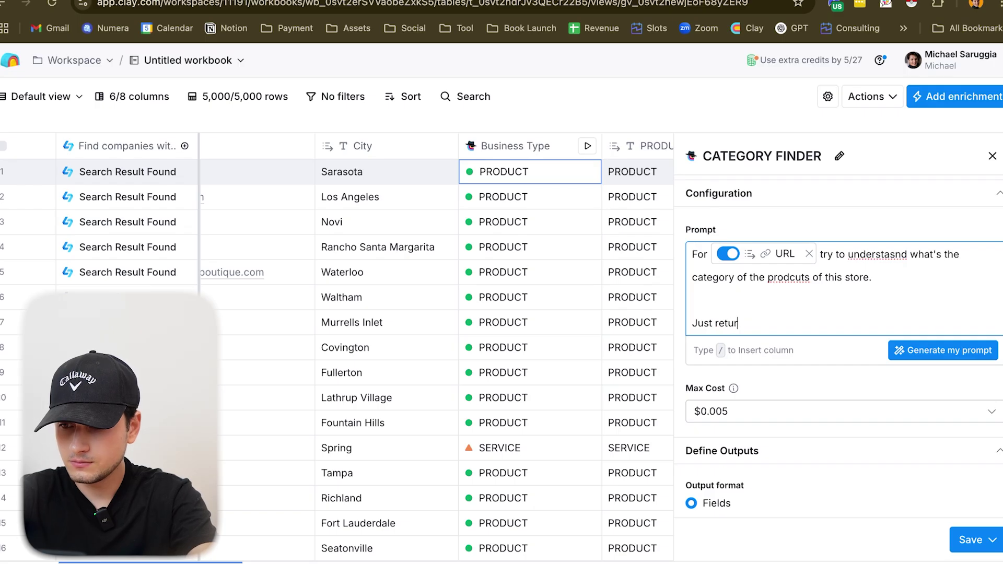
type("max 3 wrods")
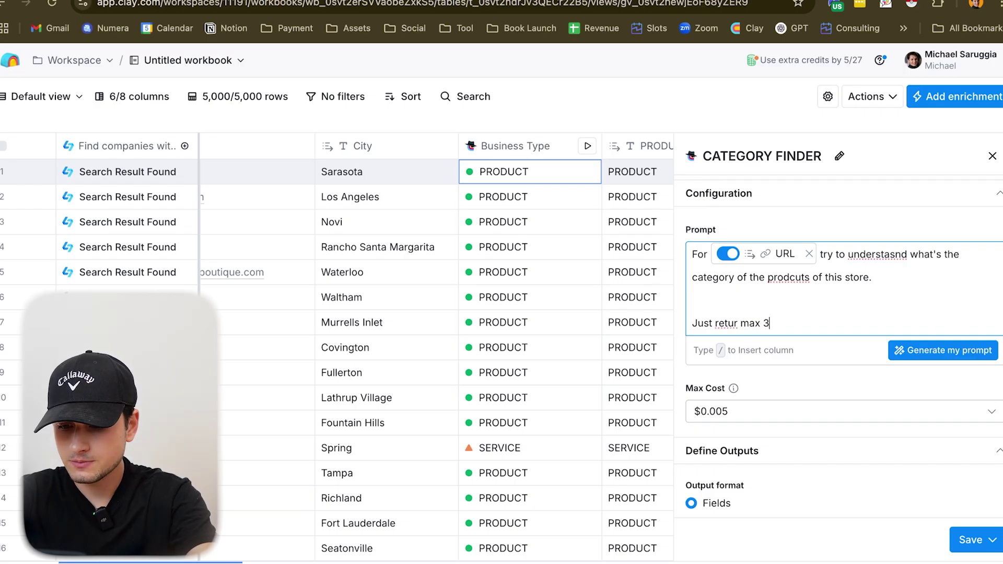
key("BackSpace")
key("BackSpace")
key("BackSpace")
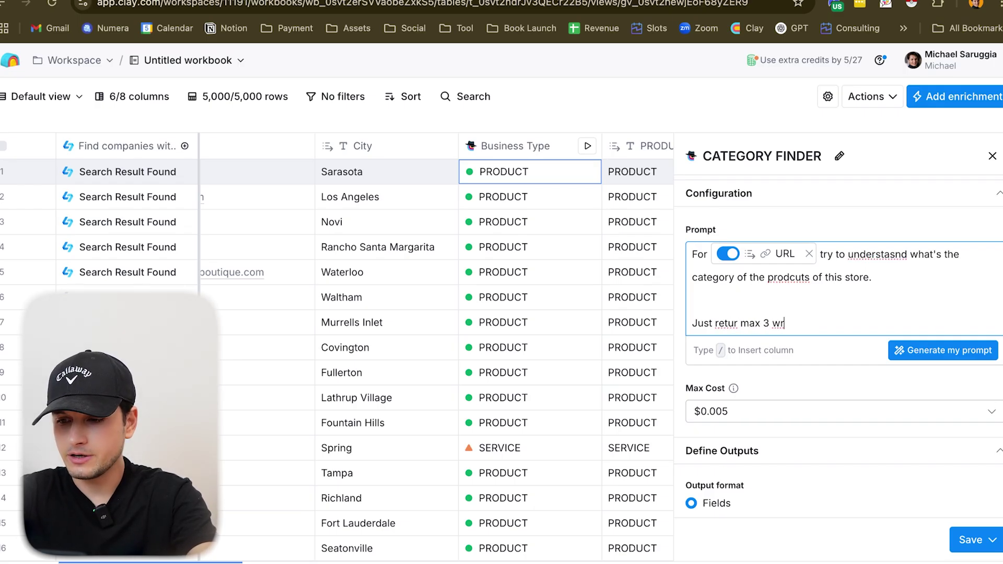
key("BackSpace")
type("ords)")
key("BackSpace")
key("BackSpace")
key("BackSpace")
key("BackSpace")
key("BackSpace")
key("BackSpace")
type("w")
key("BackSpace")
type("ords")
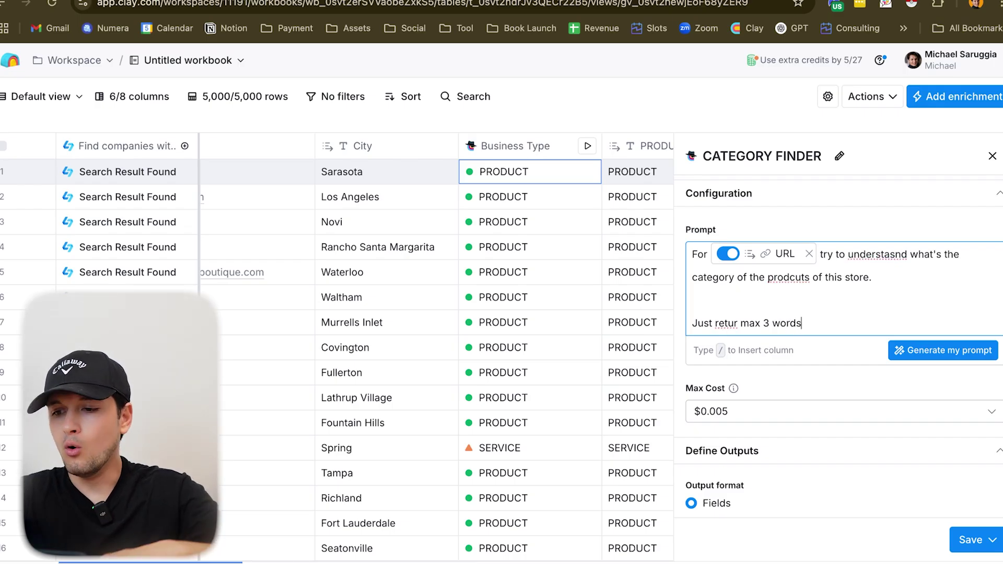
left_click(847, 372)
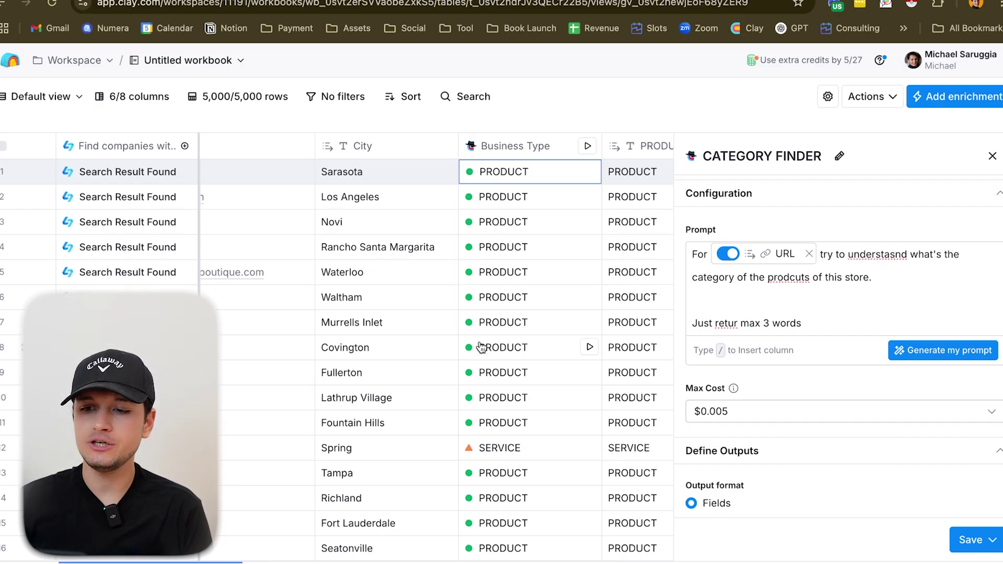
Step: Save the CATEGORY FINDER enrichment and run it on the company list
scroll(480, 346, "right", 1)
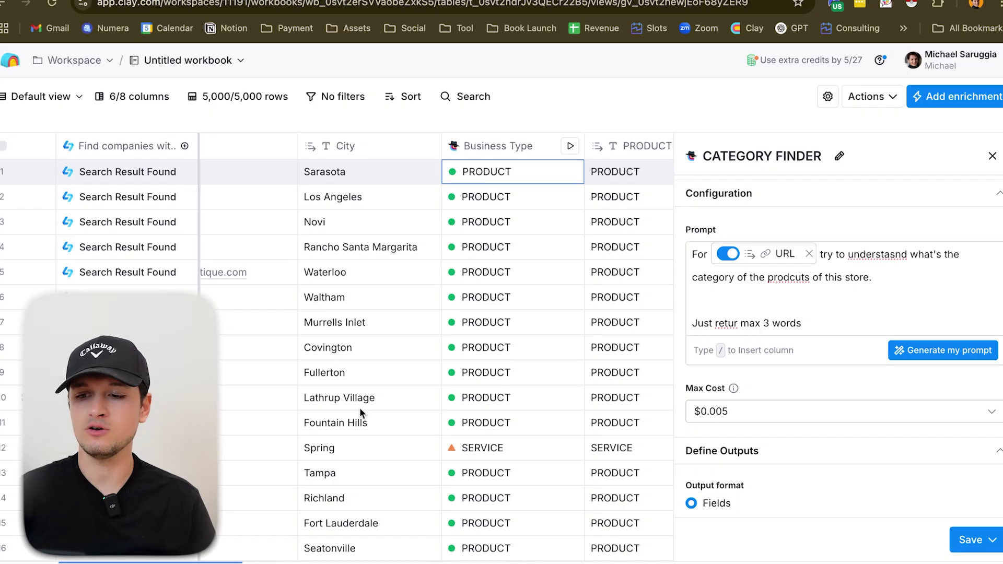
scroll(359, 407, "down", 20)
scroll(359, 407, "up", 20)
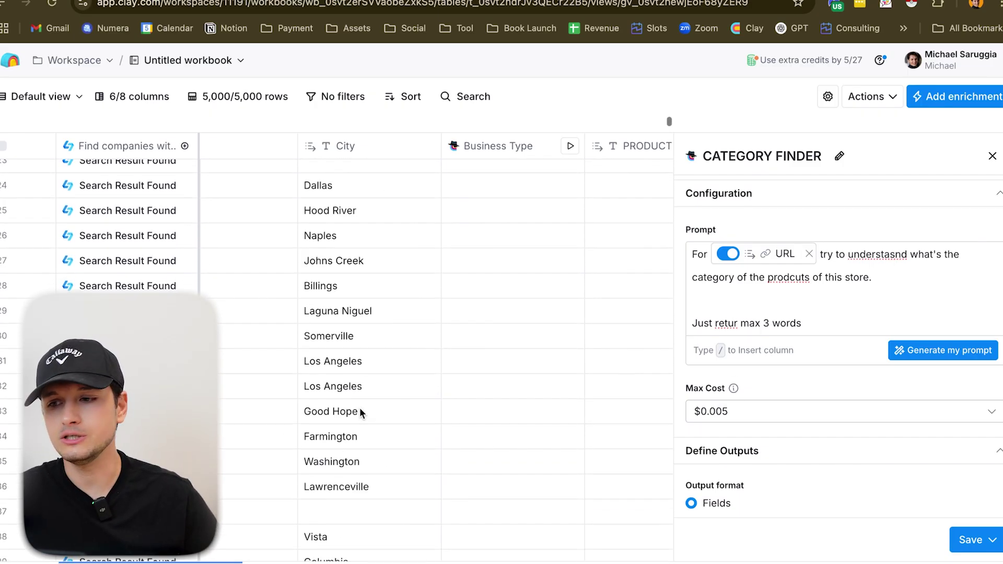
scroll(820, 390, "down", 5)
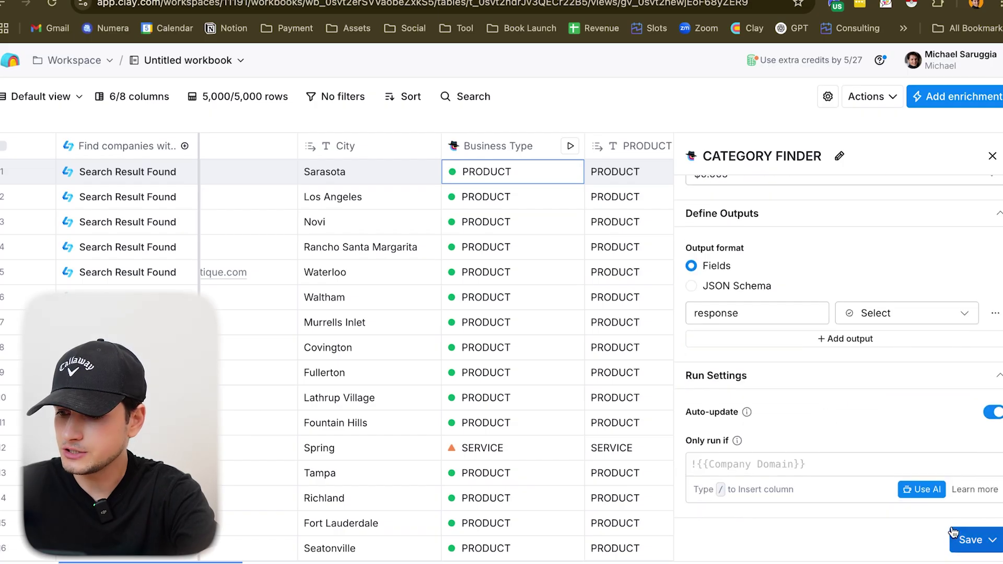
left_click(984, 543)
left_click(922, 473)
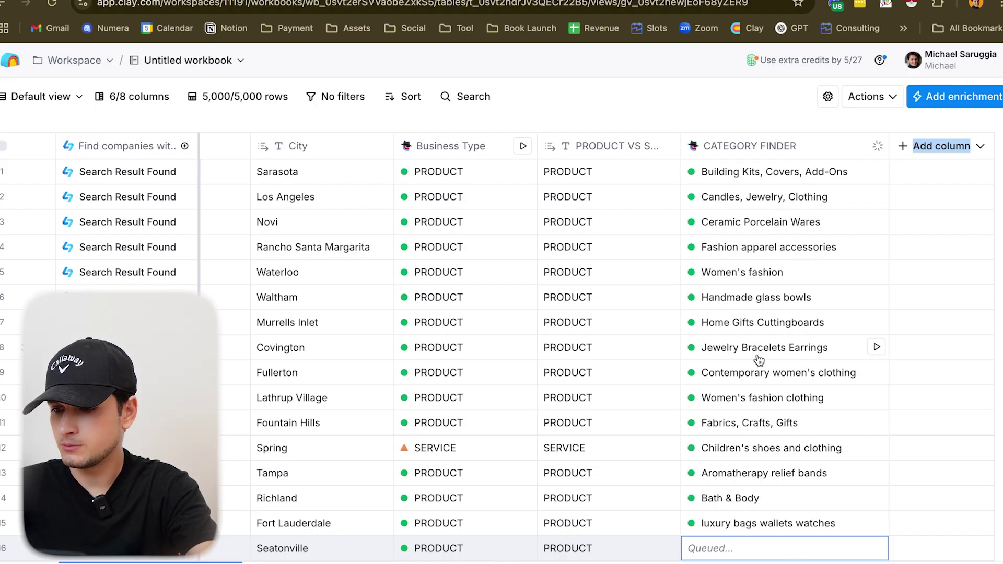
Step: Add "You can't use commas, the words must have a sense together in a sentence, not single words" to the CATEGORY FINDER prompt and save it
left_click(784, 141)
left_click(748, 205)
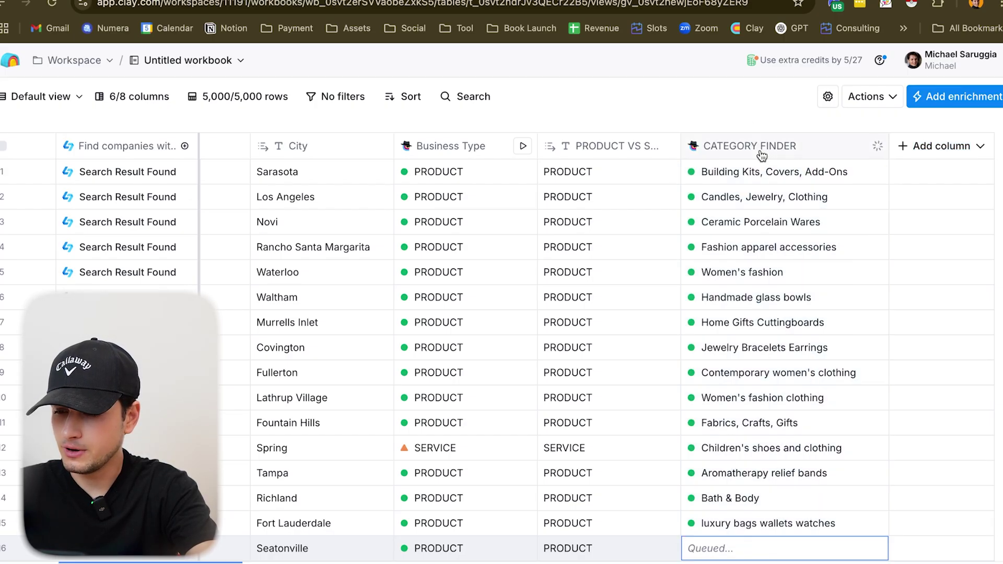
type("use commas, the words m")
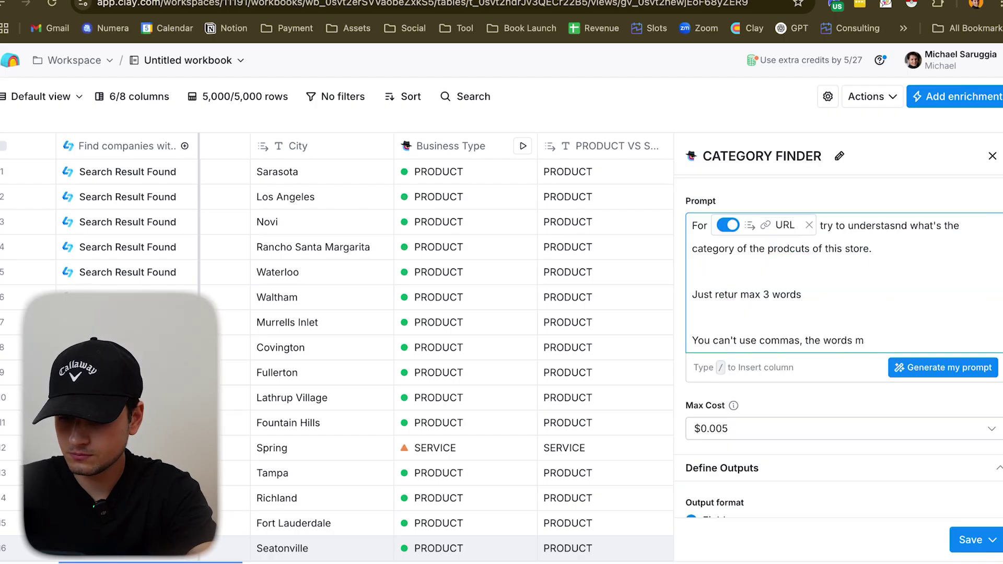
type("ust have a sense together in a sentence, not single words")
left_click(970, 539)
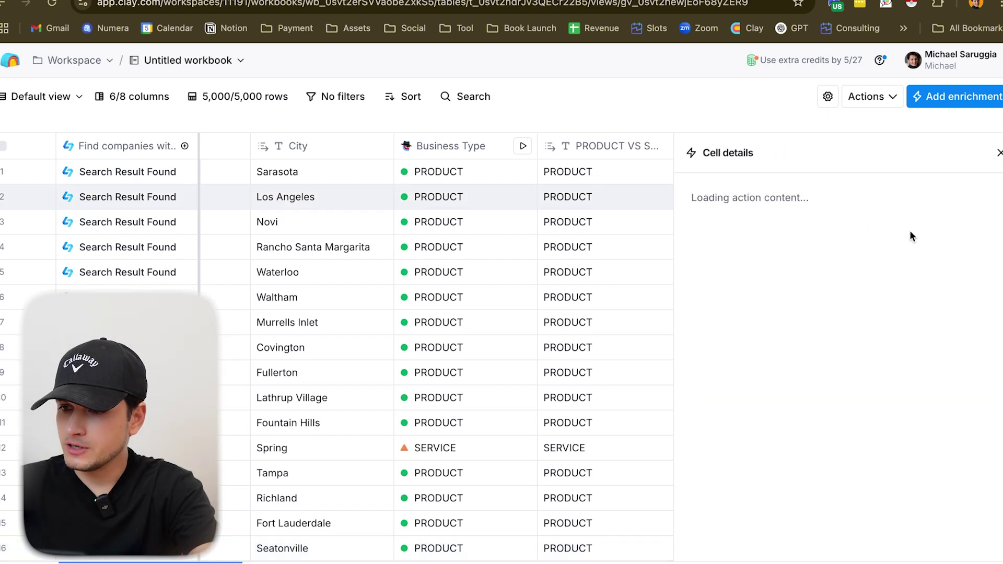
Step: Add the CATEGORY FINDER Response output as a new column and widen the PRODUCT VS SERVICE column
left_click(958, 229)
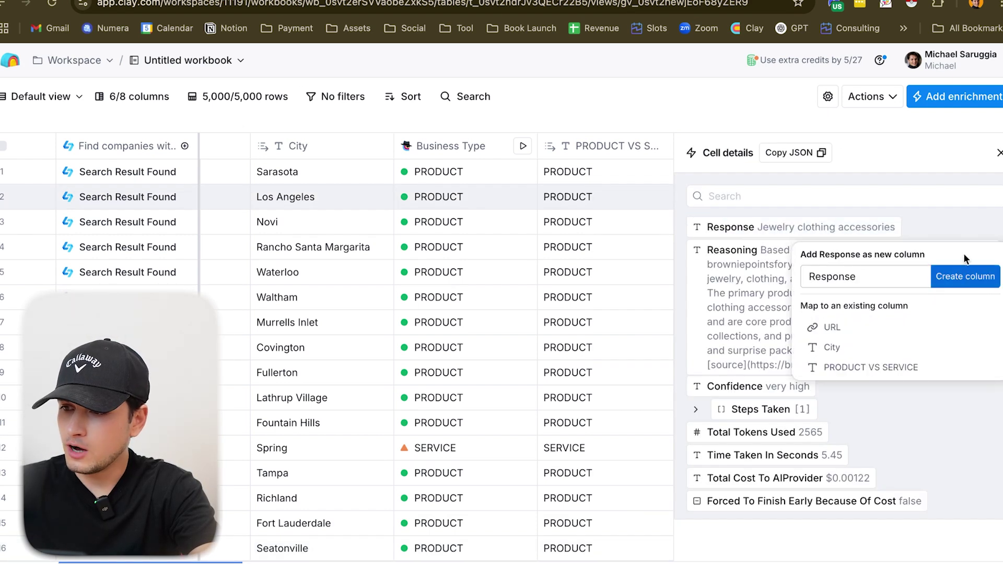
left_click(965, 276)
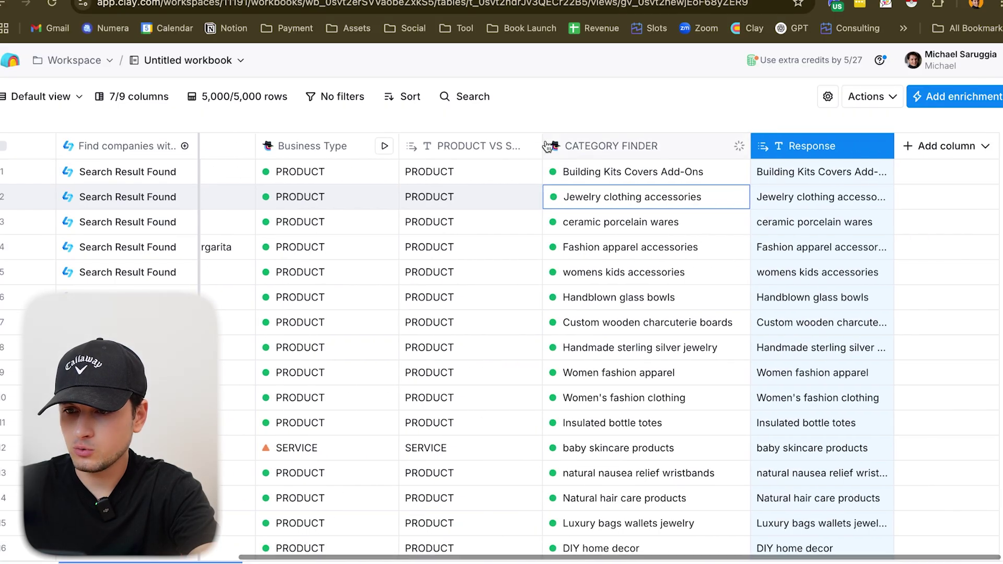
mouse_move(543, 145)
left_mouse_down()
mouse_move(604, 145)
mouse_move(550, 146)
left_mouse_up()
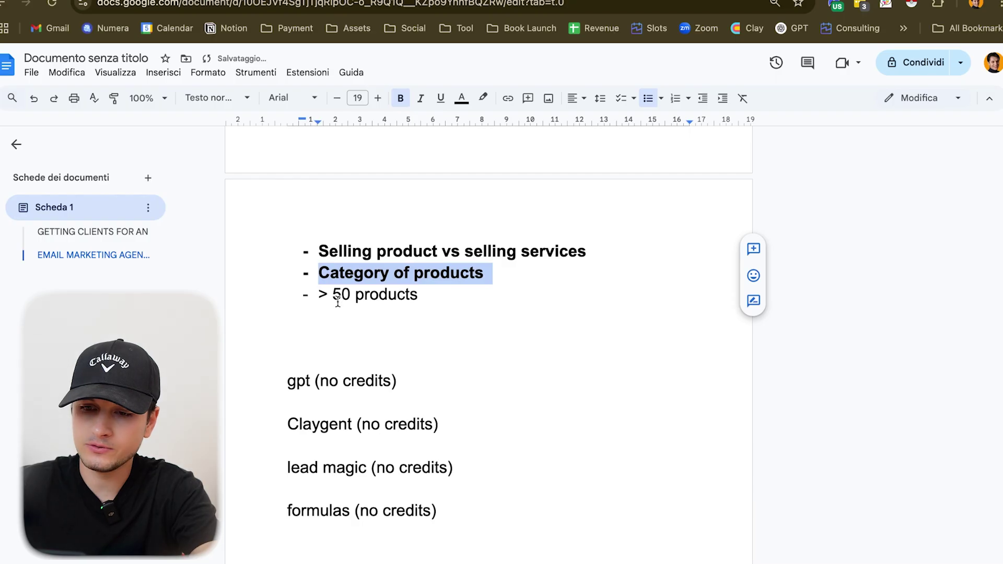
Step: Check the "> 50 products" criterion in the Google Docs notes, and open a company's search result in Clay to add its Product Count as a column
left_click(330, 300)
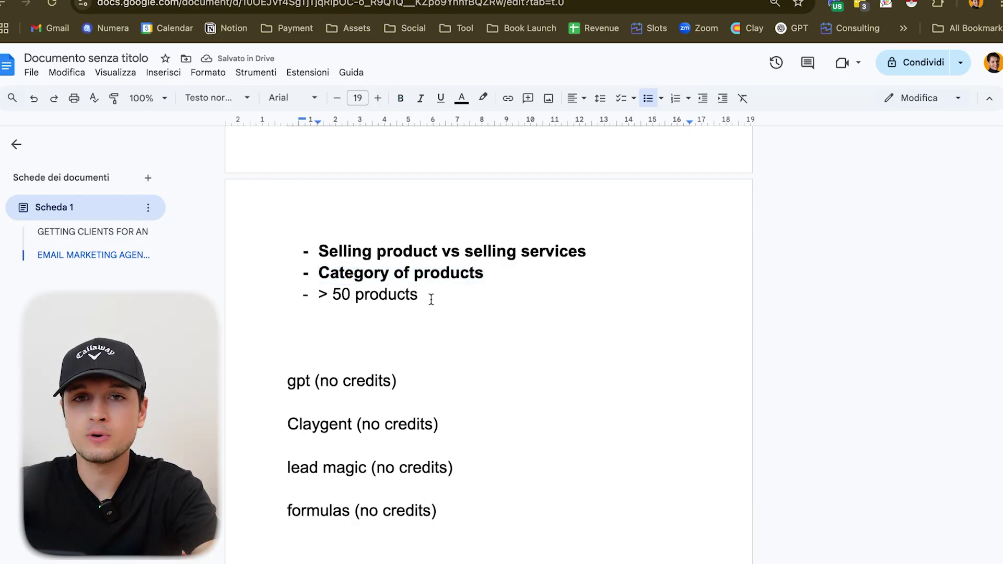
scroll(524, 276, "up", 10)
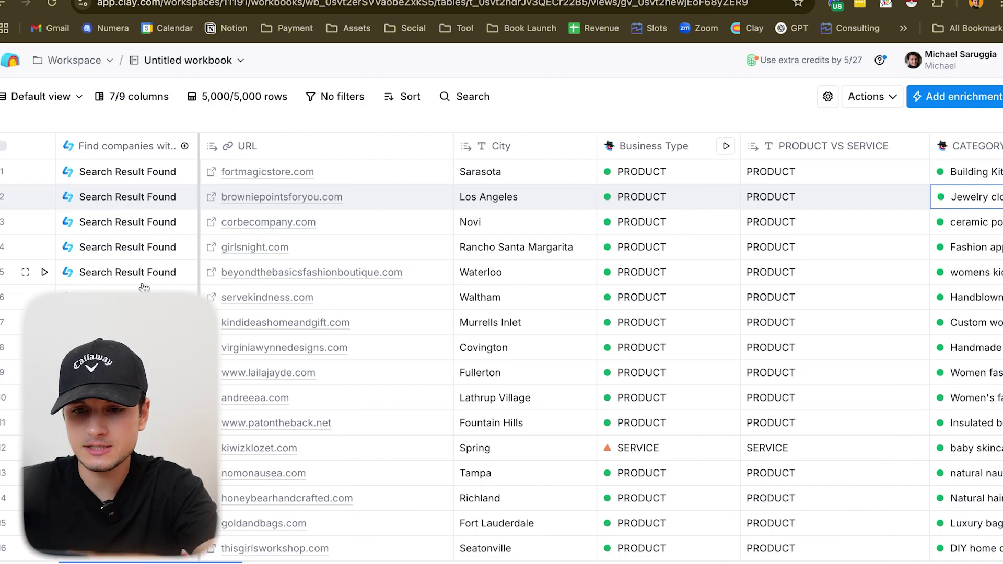
left_click(121, 269)
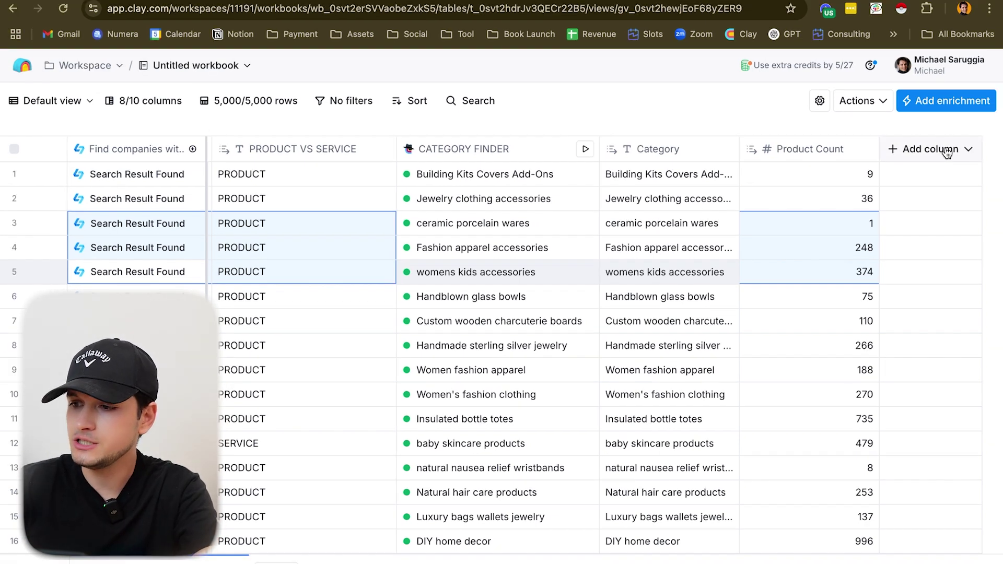
Step: Add a checkbox column named "Product Count (N)" to the table
left_click(946, 151)
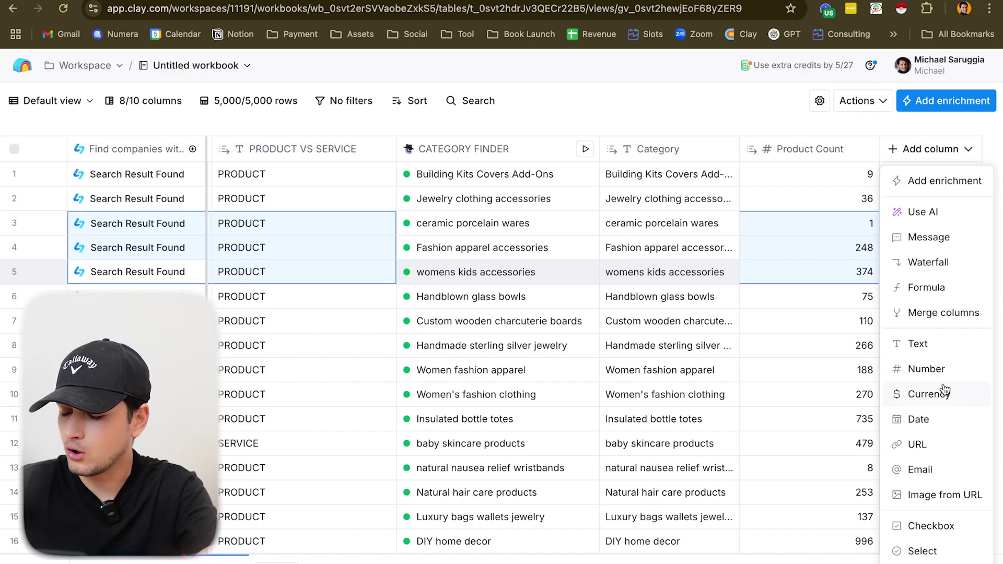
left_click(941, 351)
type("Prod")
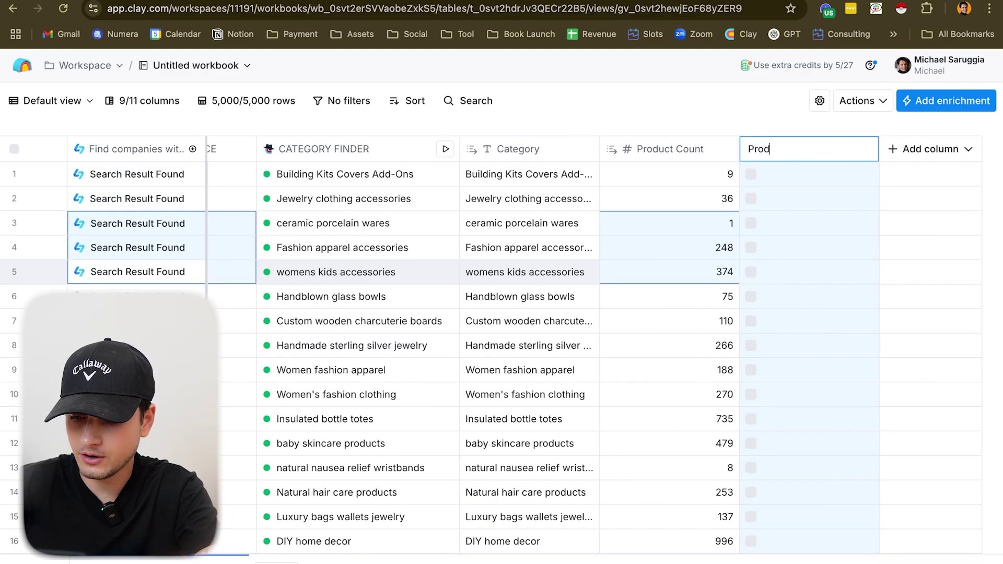
type("uct Count (")
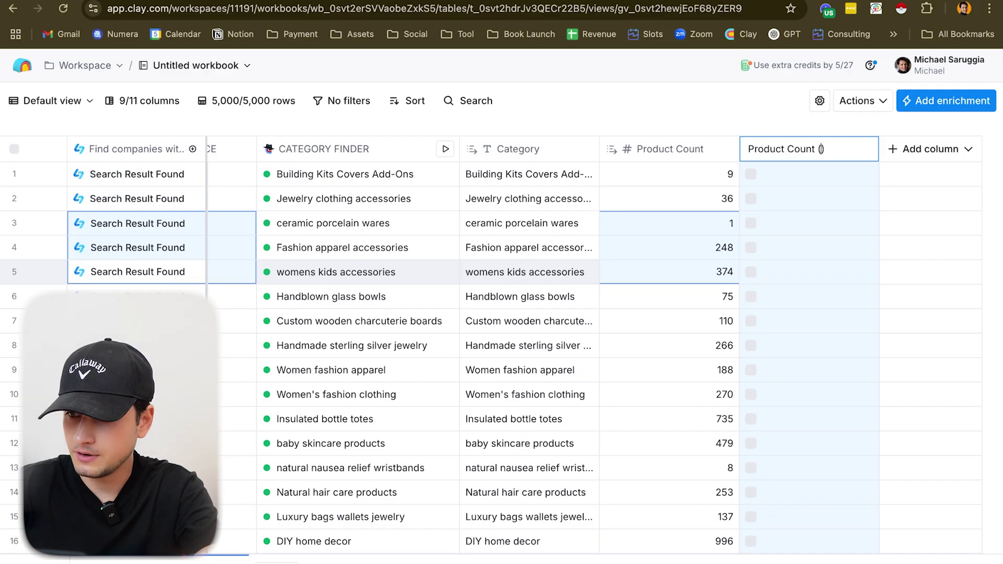
key("Escape")
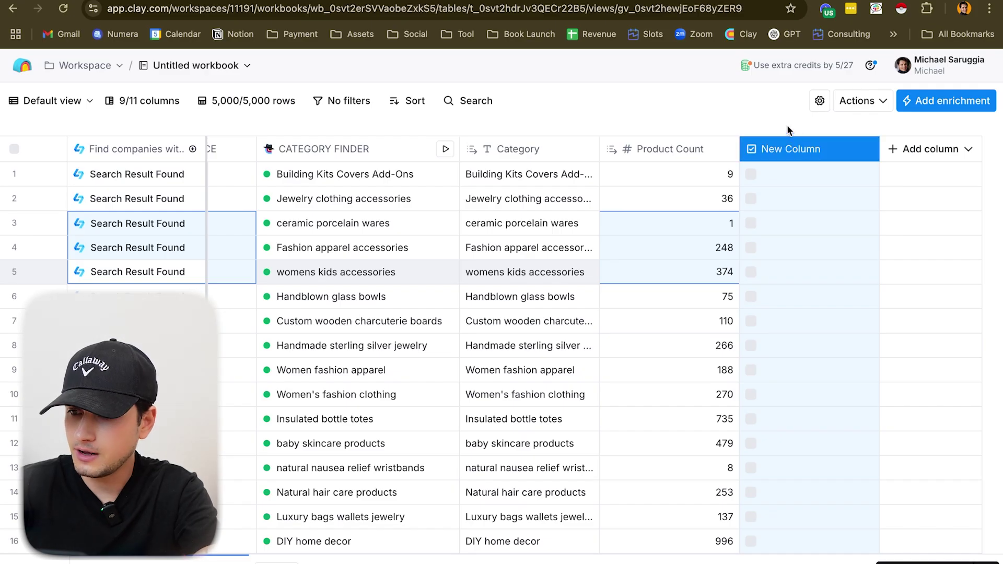
Step: Edit the Product Count (N) column to take a formula as its value and open the AI Formula Generator
left_click(789, 149)
left_click(787, 203)
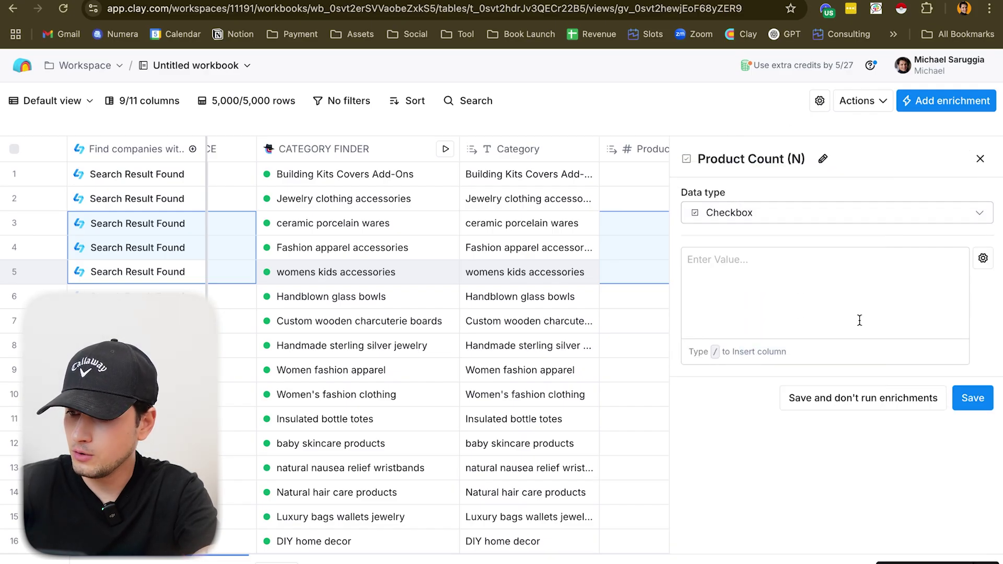
left_click(946, 255)
left_click(910, 367)
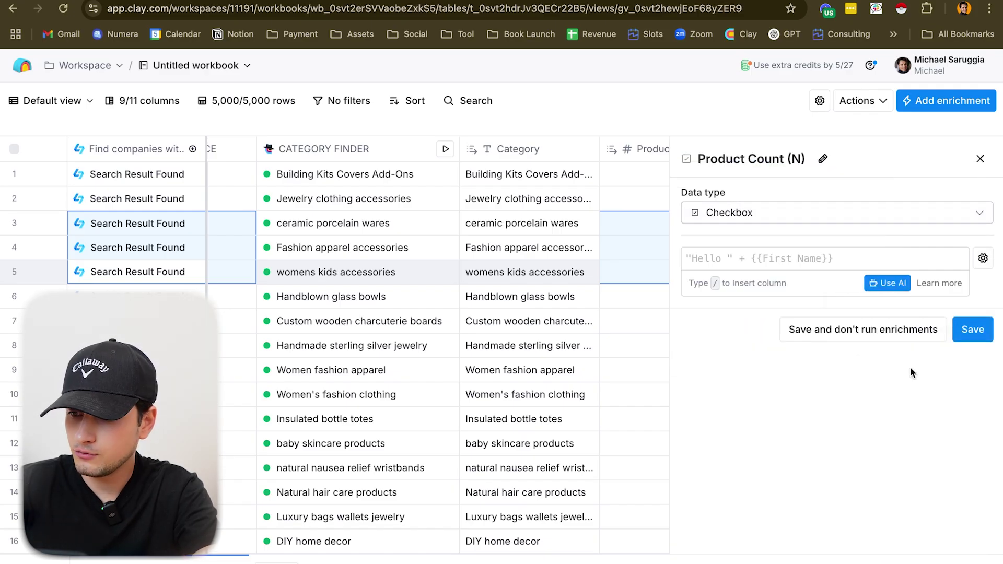
left_click(871, 283)
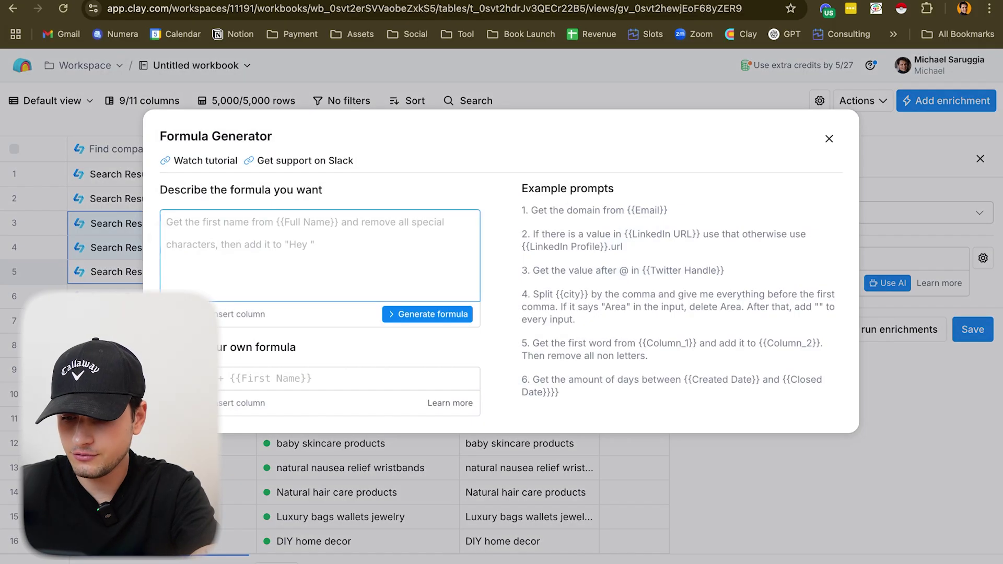
Step: Describe the formula as "IF Product Count > 50, RETURN TRUE", referencing the Product Count column, and generate it
type("IF ")
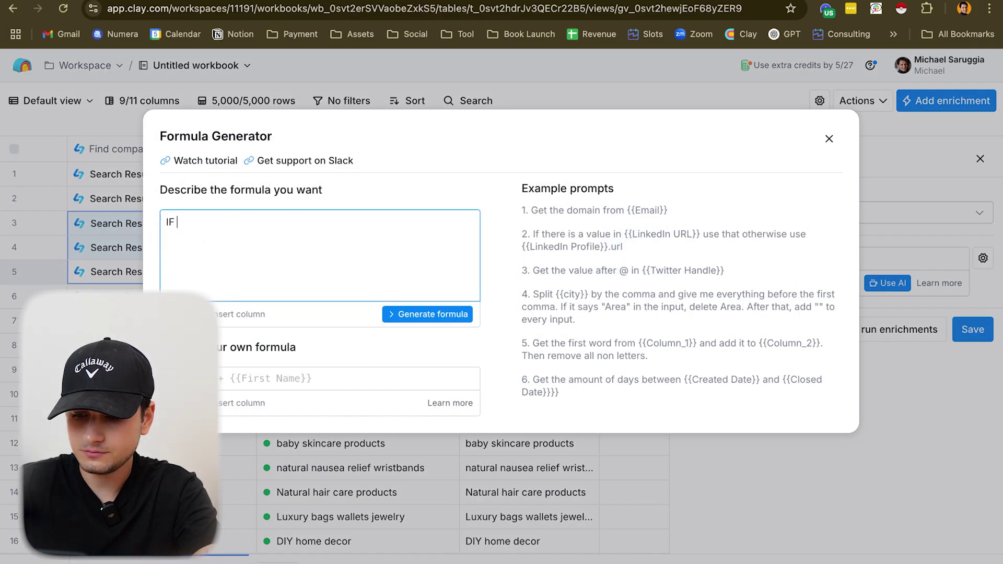
type("(/")
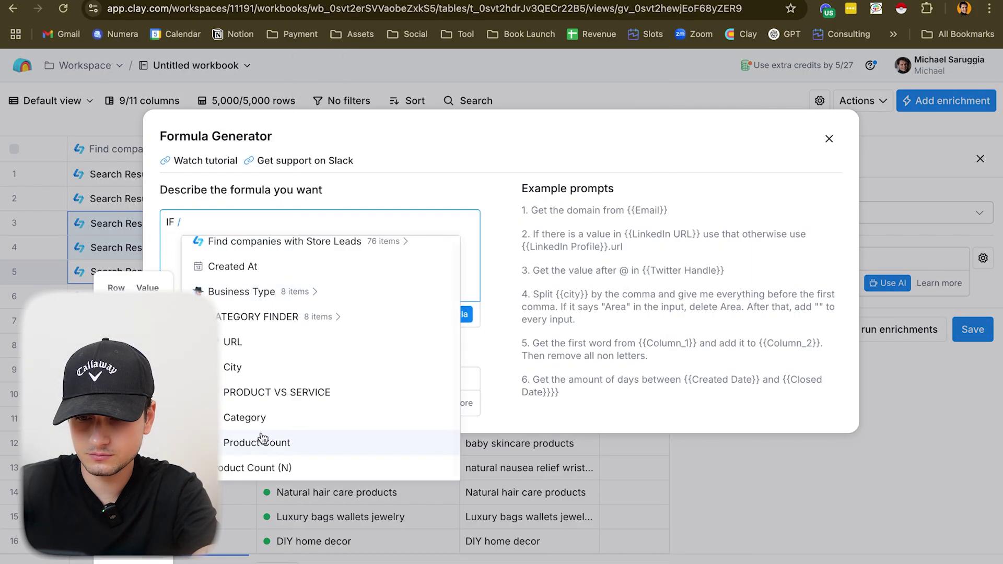
left_click(262, 444)
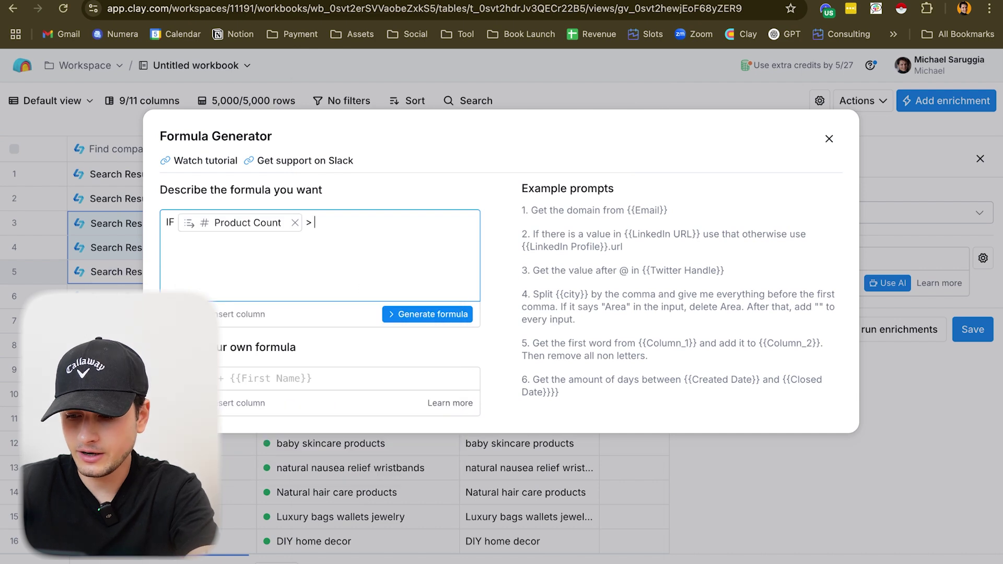
type("> 50, RETURN")
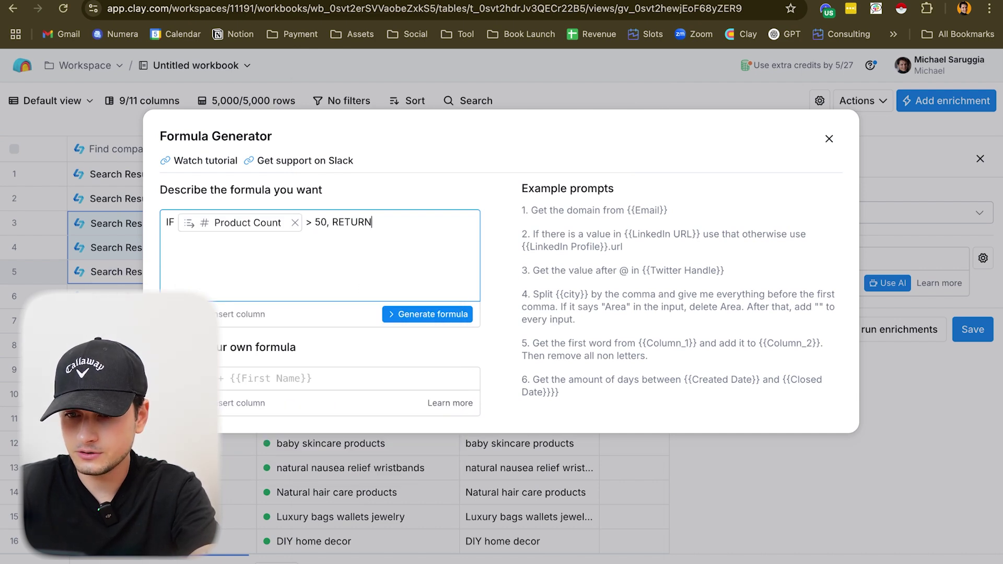
type(" TRUE")
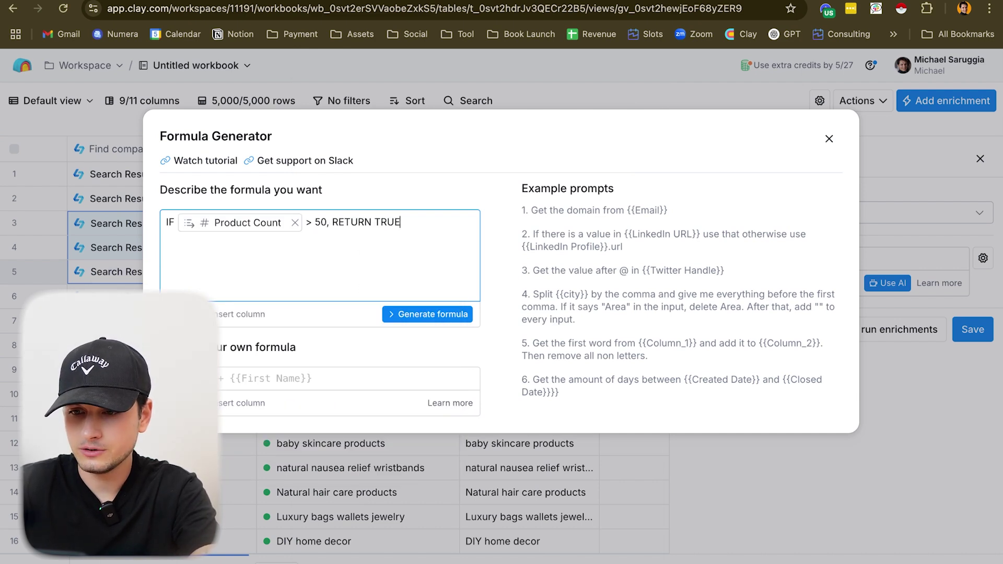
left_click(428, 314)
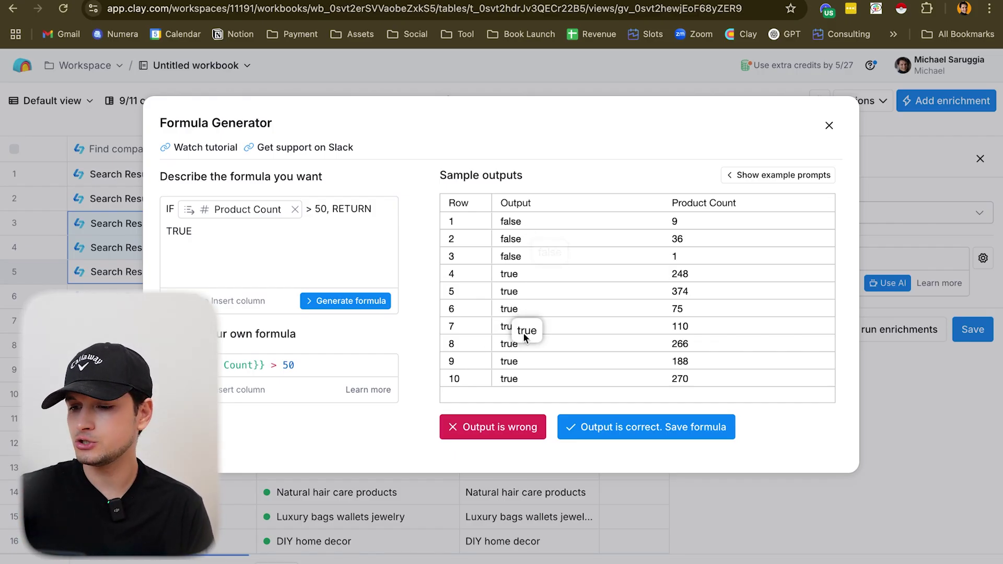
Step: Accept the sample outputs and save the generated formula for the Product Count (N) column
left_click(603, 431)
scroll(725, 341, "down", 3)
scroll(725, 341, "left", 10)
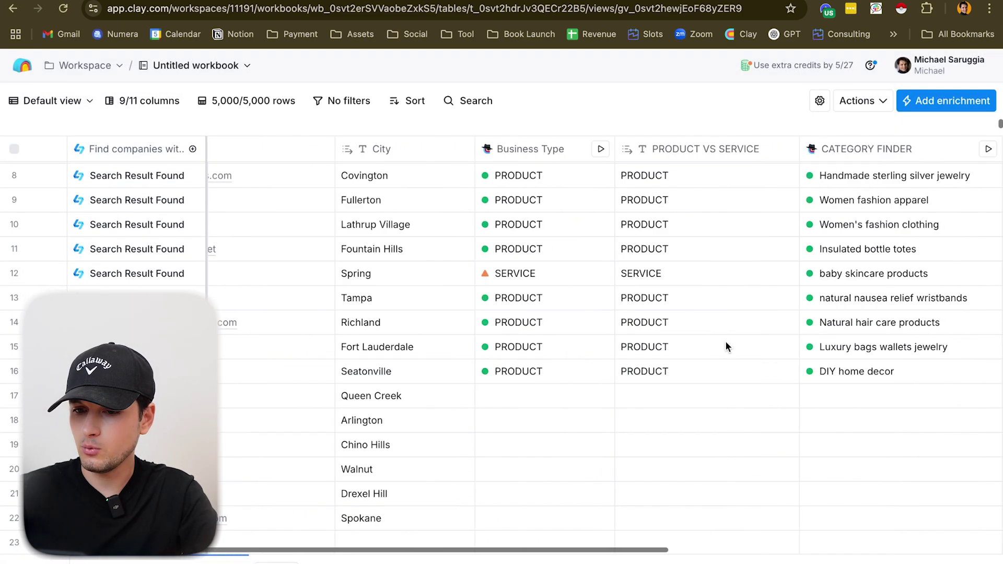
scroll(657, 365, "right", 8)
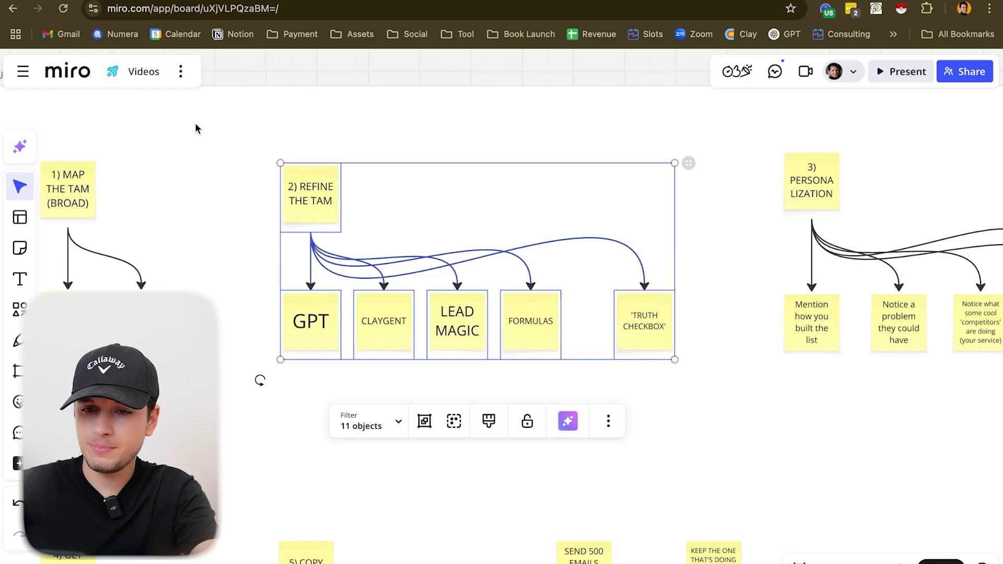
Step: Switch to the Miro board and look over the "2) Refine the TAM" and "3) Personalization" branches
left_click(196, 126)
scroll(197, 128, "left", 5)
scroll(300, 246, "left", 5)
scroll(300, 246, "right", 6)
left_click_drag(362, 184, 861, 450)
scroll(860, 450, "right", 10)
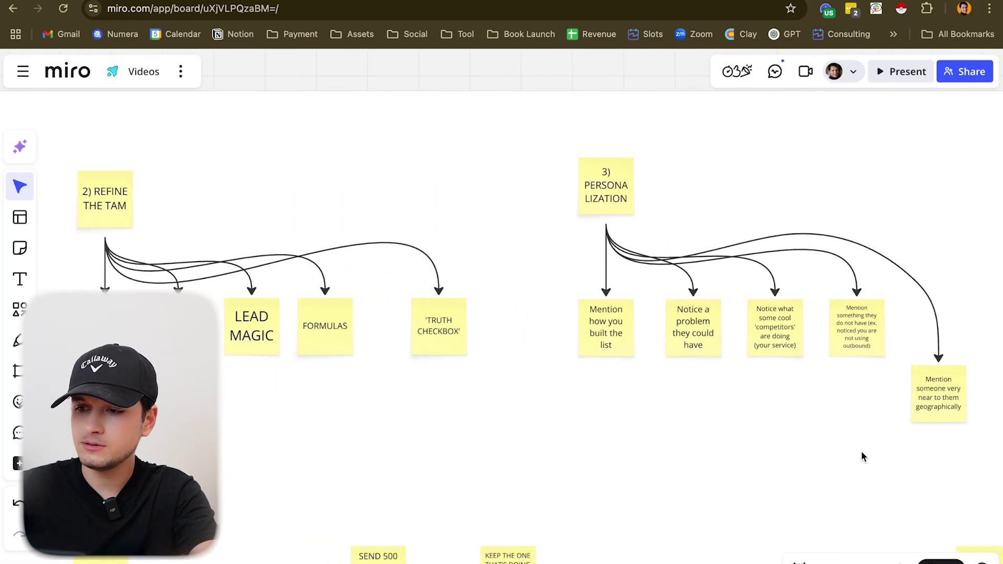
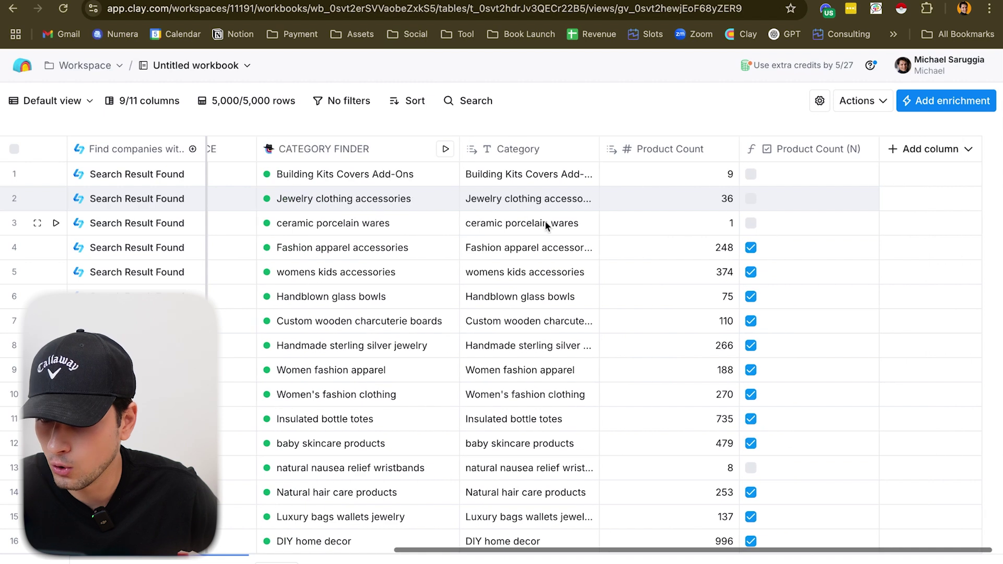
Step: Examine the search result details of the second company in the Clay table
left_click(156, 198)
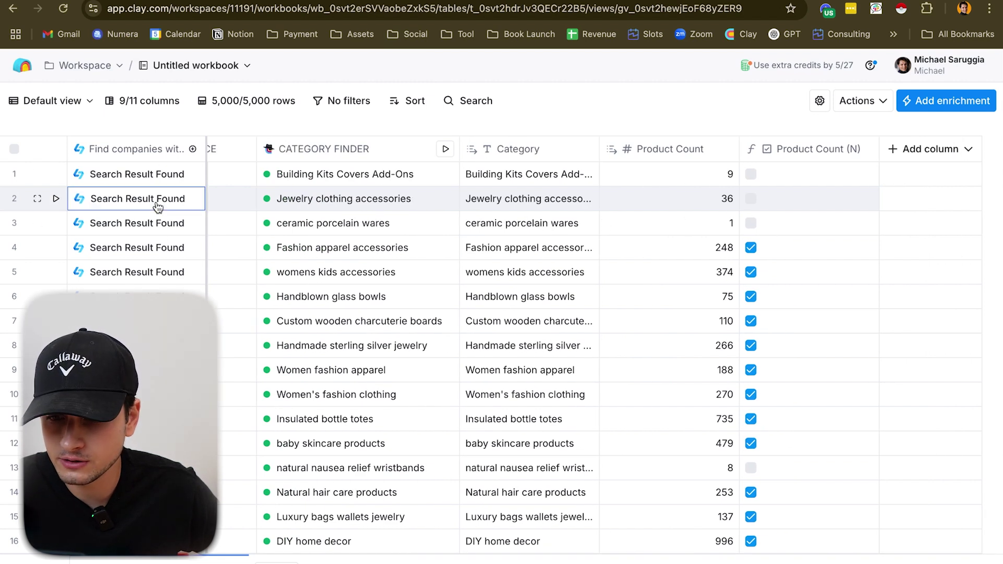
mouse_move(859, 338)
scroll(859, 339, "down", 1)
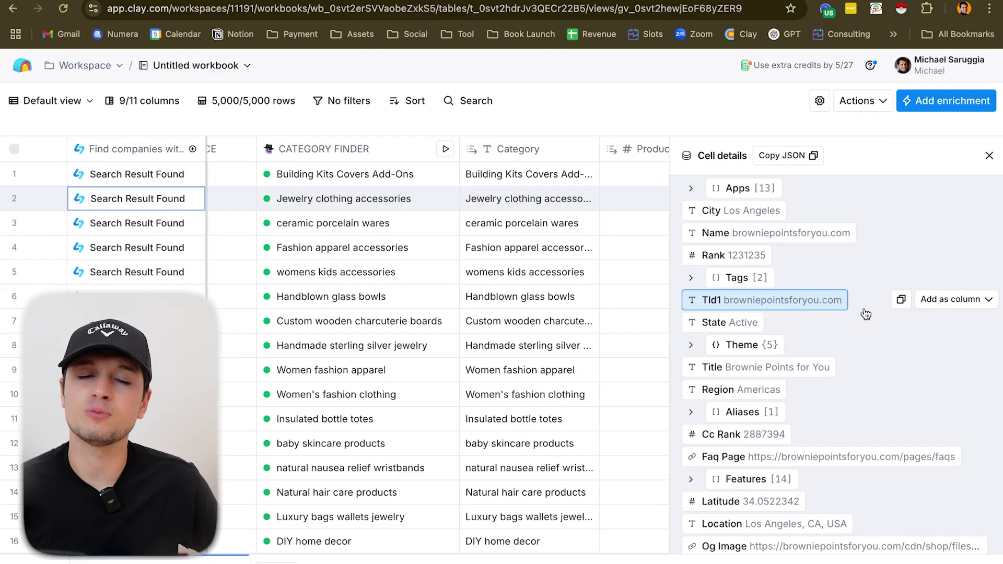
left_click(985, 163)
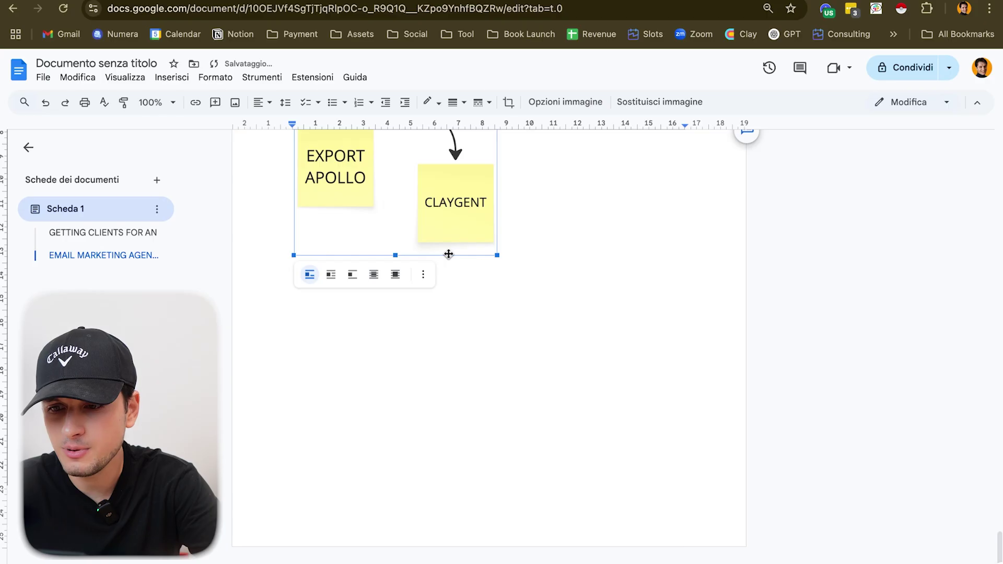
Step: In the Google Docs notes, add a blank line beneath the "Get the people" diagram
scroll(555, 267, "up", 5)
scroll(555, 267, "down", 2)
scroll(556, 267, "down", 1)
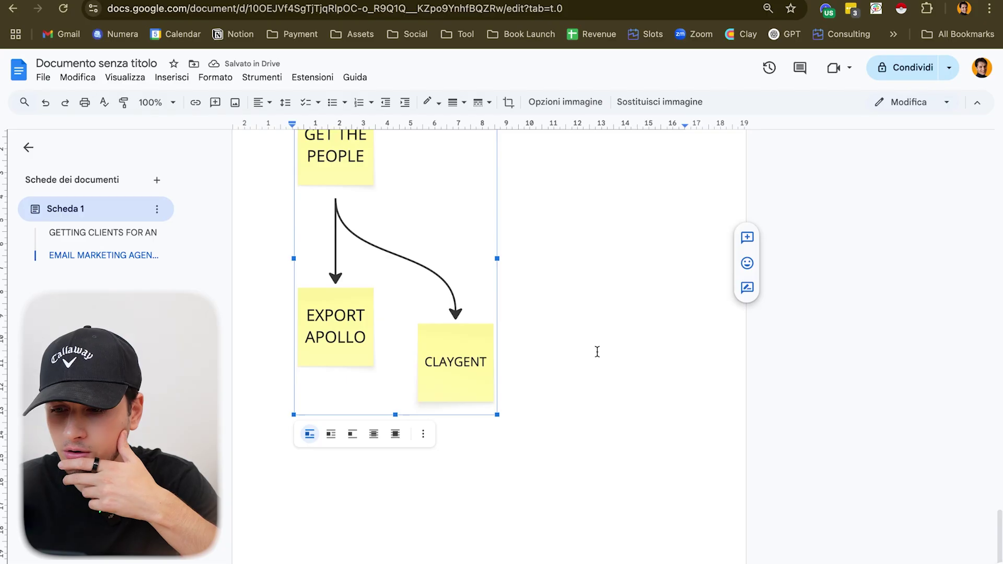
left_click(567, 376)
key("Return")
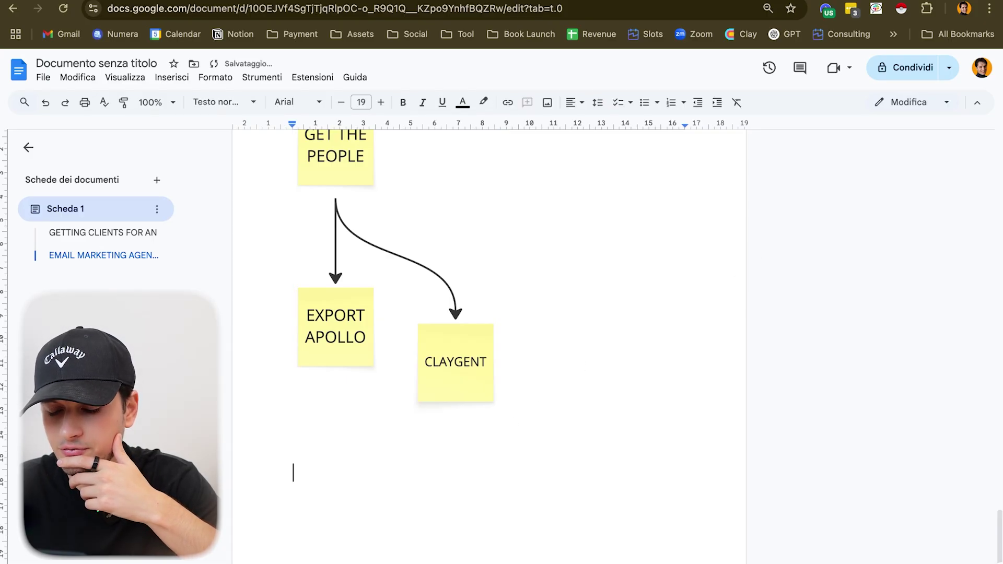
scroll(489, 313, "down", 3)
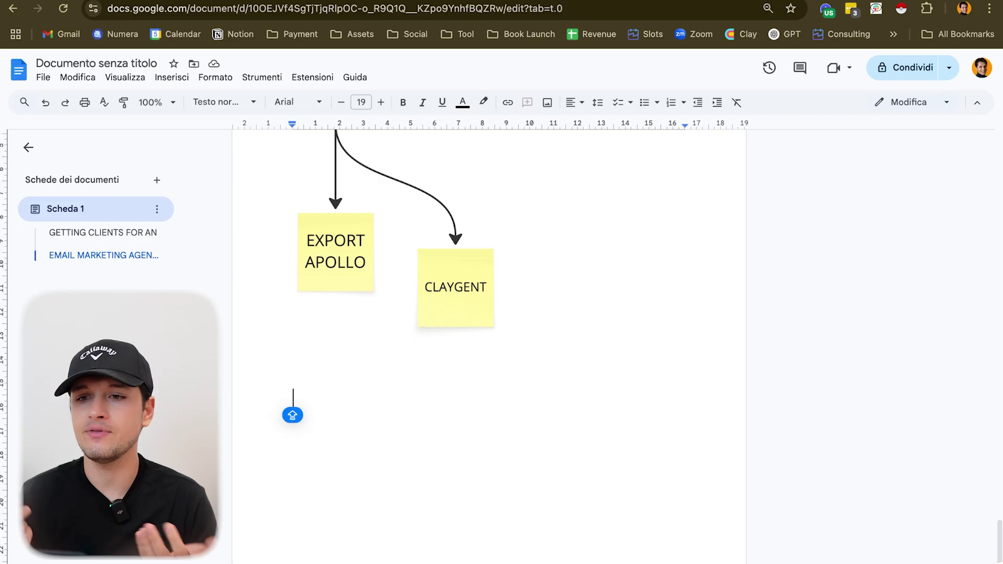
Step: Set up a people search at the Clay table's companies, including levels Owner, Partner, C-suite, VP, Director, Head and Manager
key("ctrl+Tab")
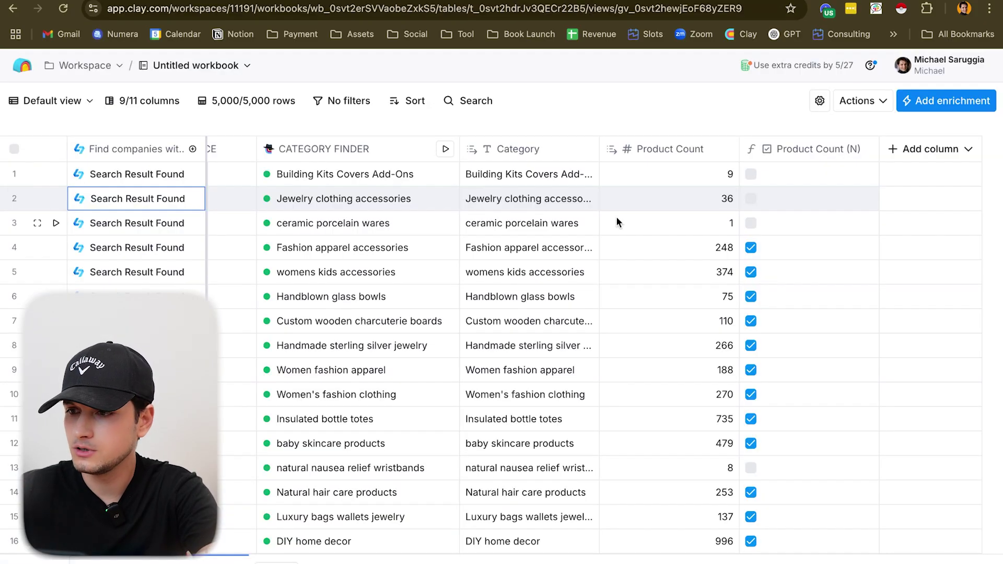
left_click(868, 101)
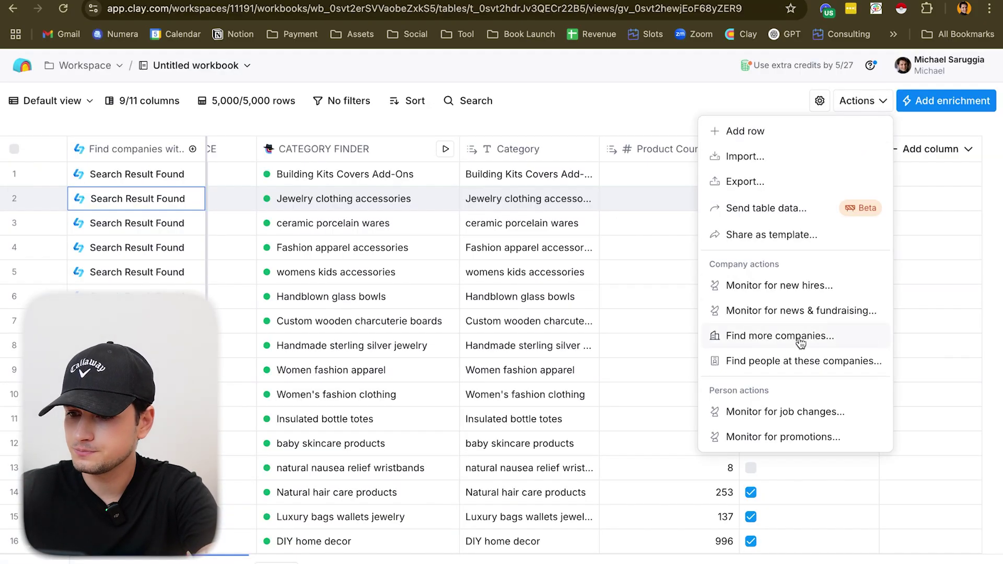
left_click(773, 367)
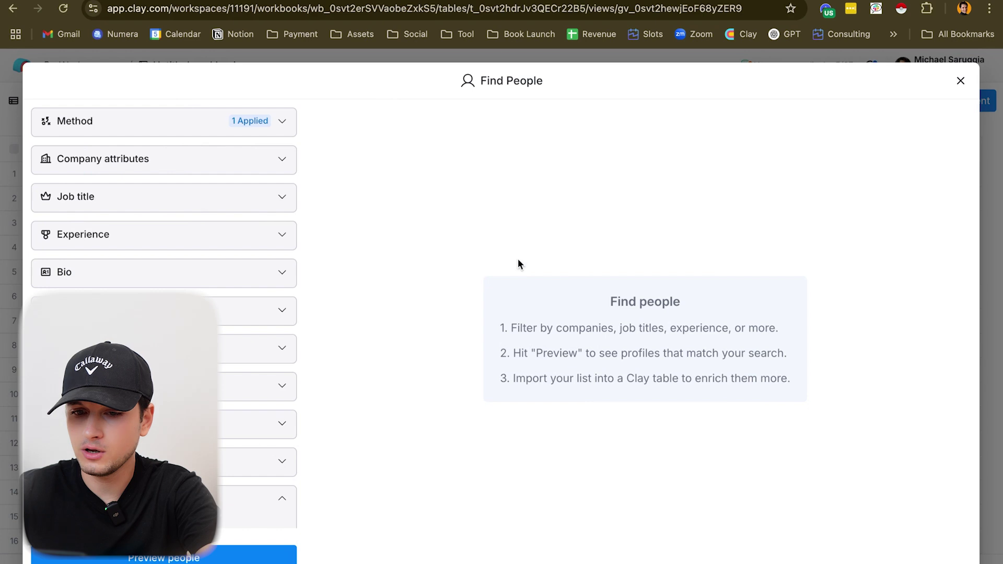
left_click(168, 203)
left_click(166, 235)
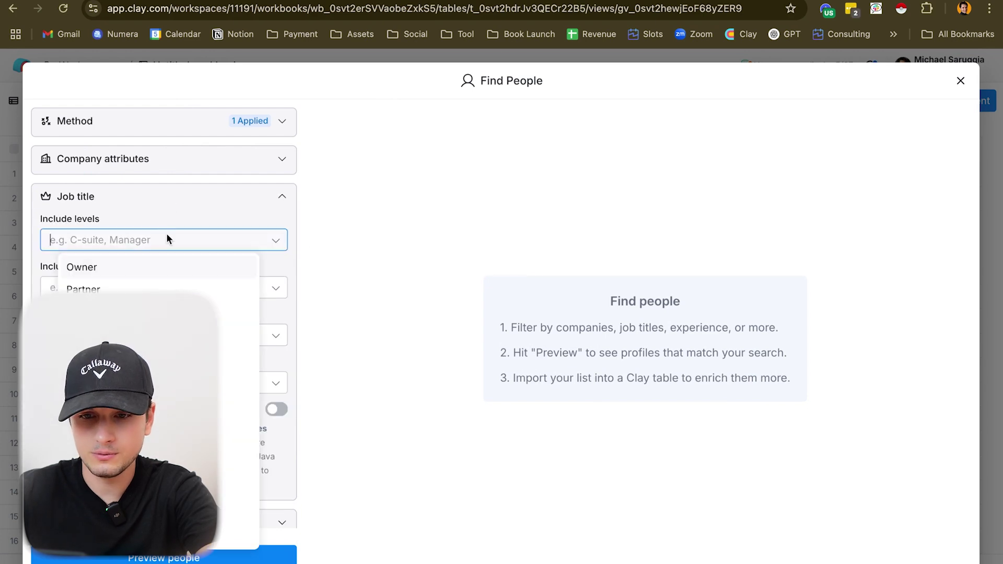
left_click(156, 268)
left_click(158, 289)
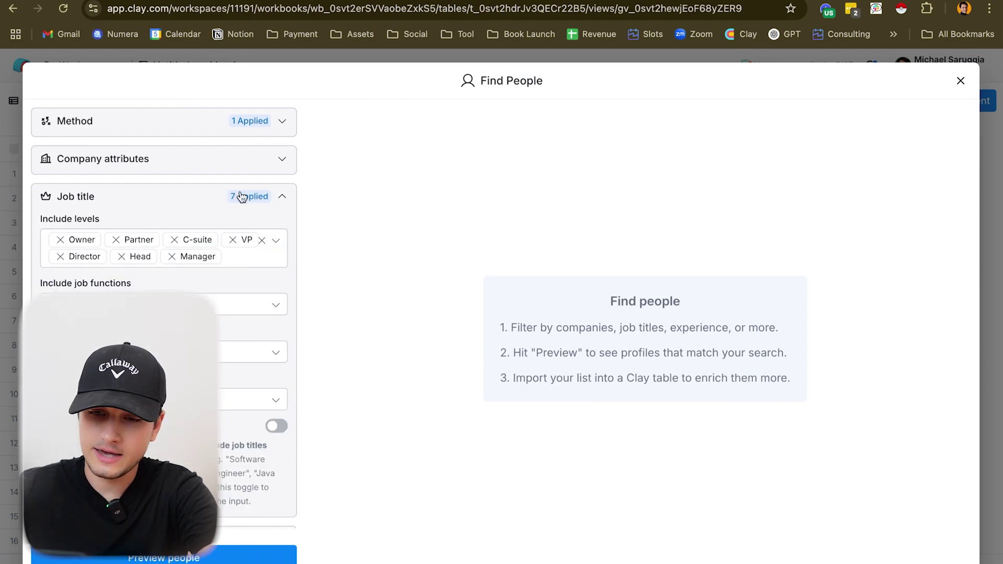
scroll(165, 286, "down", 3)
scroll(161, 206, "up", 2)
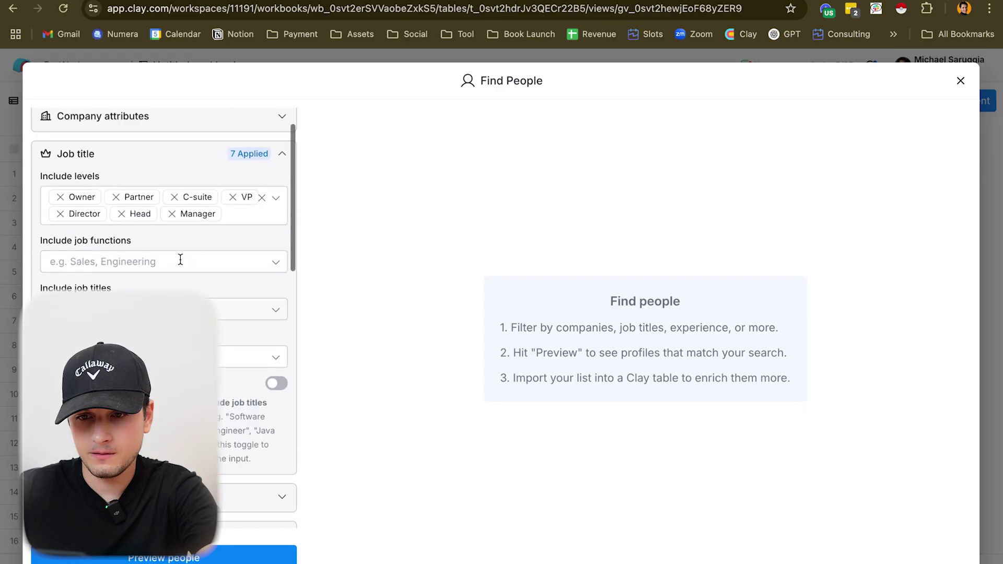
scroll(160, 207, "down", 5)
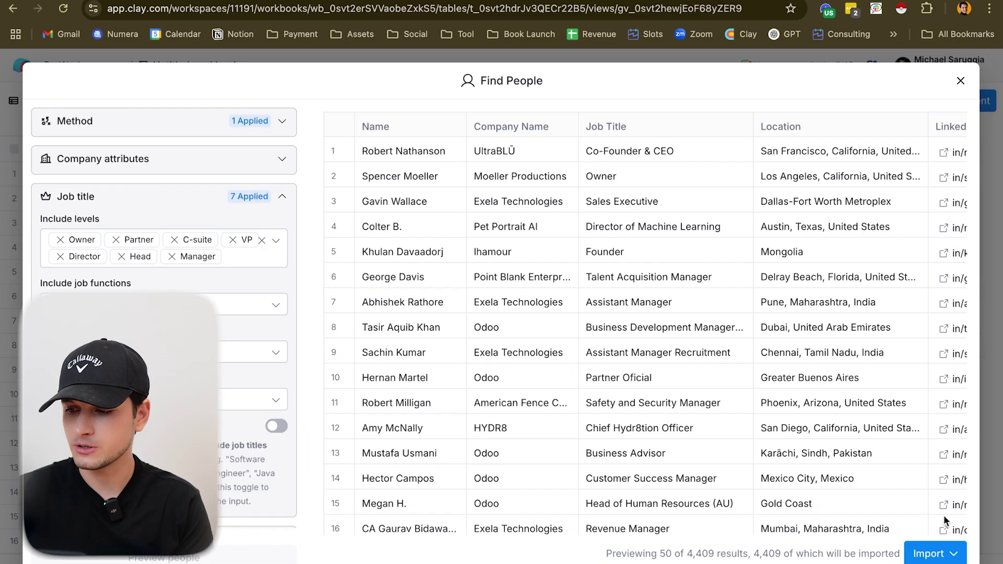
Step: Import the previewed people with only the free Basic Profile and no additional enrichments
left_click(937, 554)
left_click(906, 500)
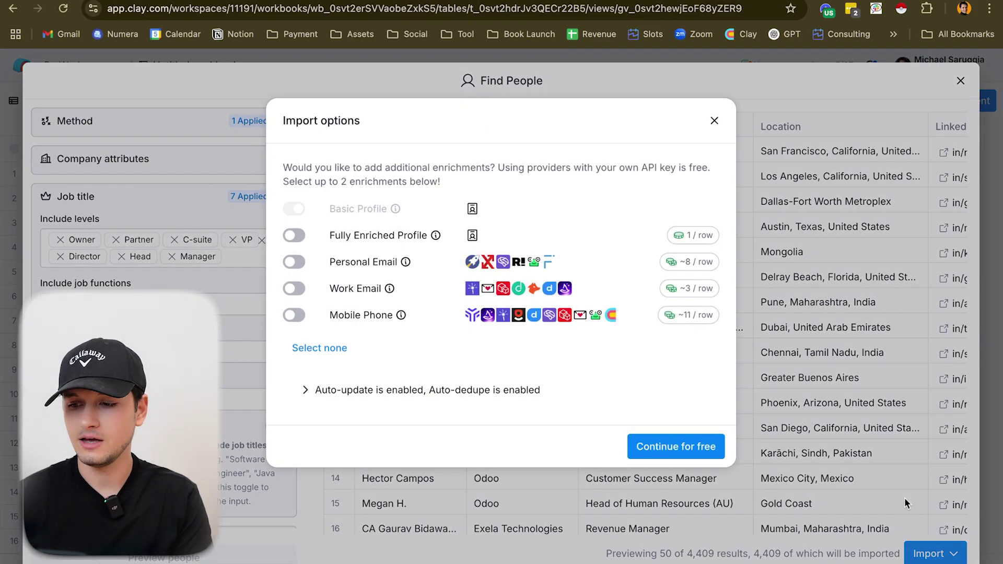
left_click(714, 449)
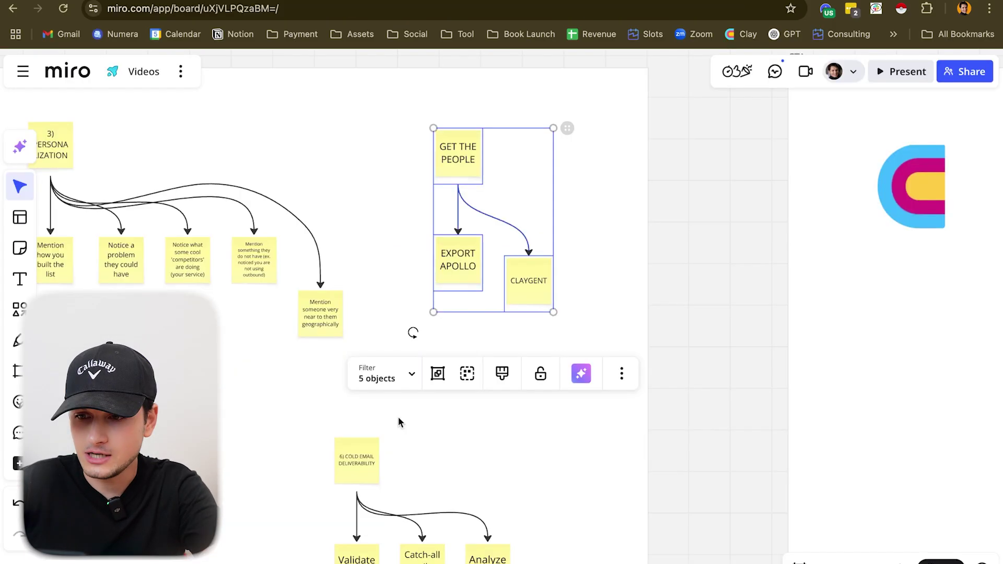
Step: Switch to the Miro board and look over the workflow stages from mapping the TAM to copy strategy and deliverability
scroll(398, 416, "down", 3)
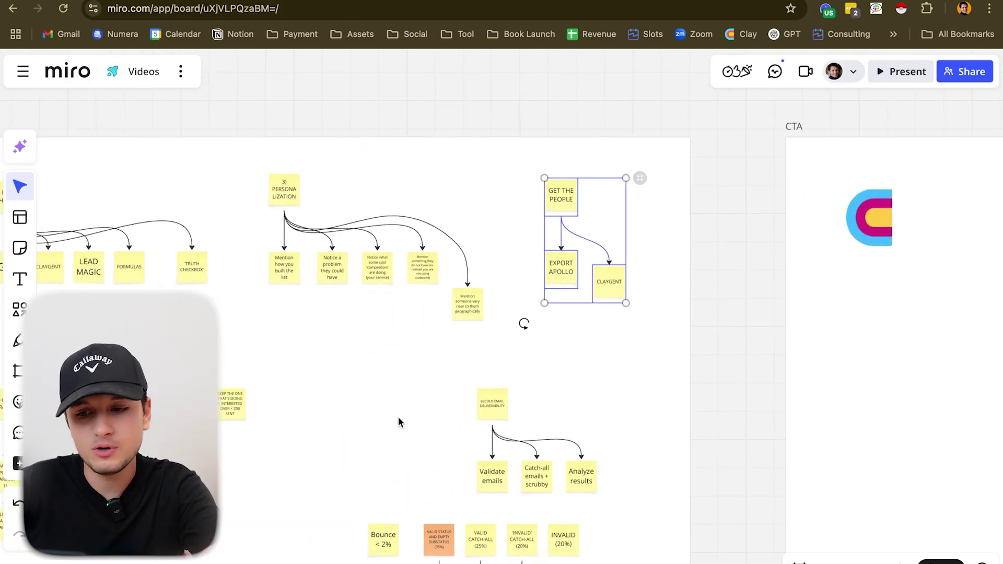
scroll(398, 422, "left", 3)
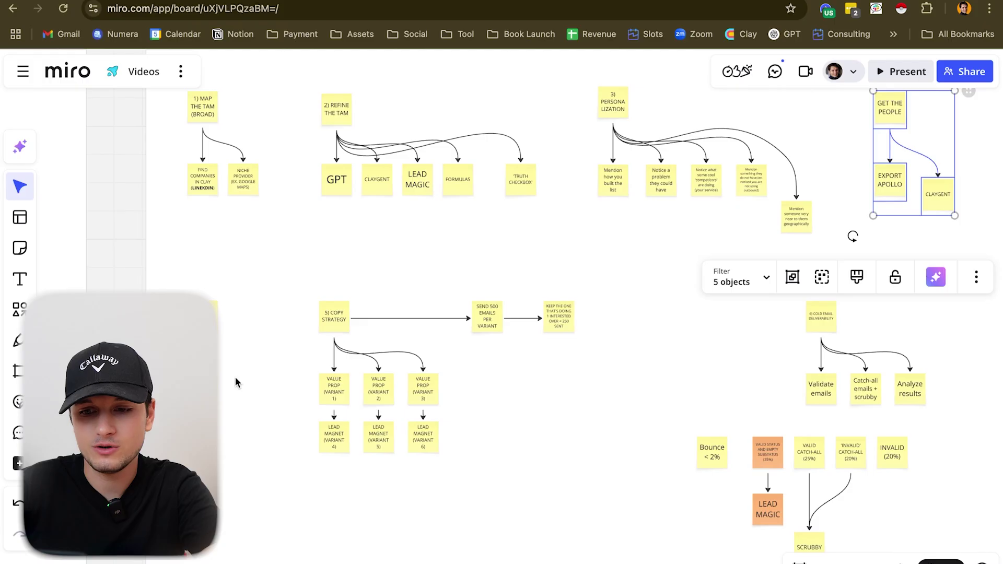
scroll(235, 381, "up", 5)
scroll(238, 379, "left", 3)
scroll(237, 379, "down", 2)
left_click_drag(185, 169, 337, 509)
left_click(337, 495)
scroll(291, 444, "down", 3)
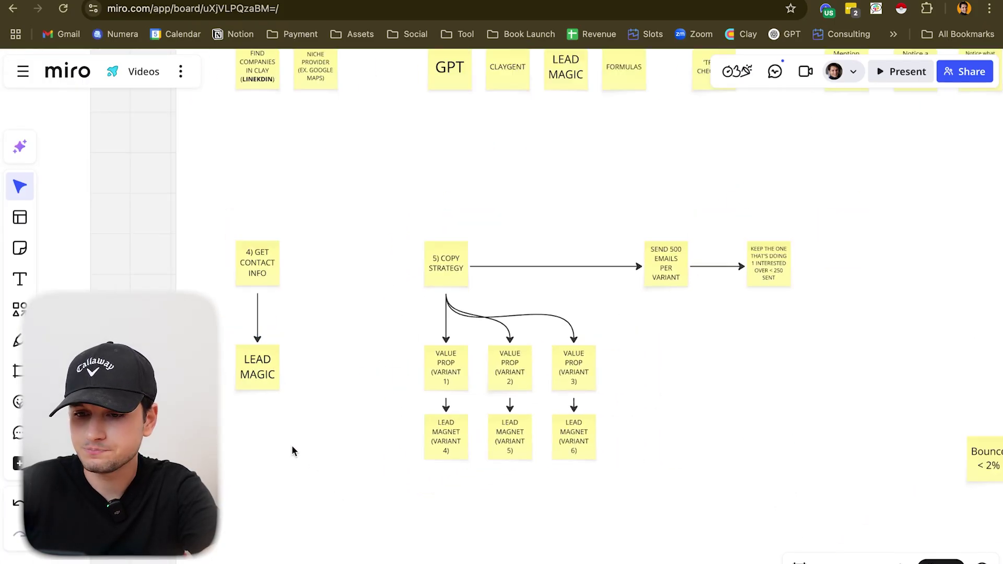
Step: Examine the "4) Get contact info" branch and its Lead Magic note on the board
left_click_drag(234, 231, 314, 418)
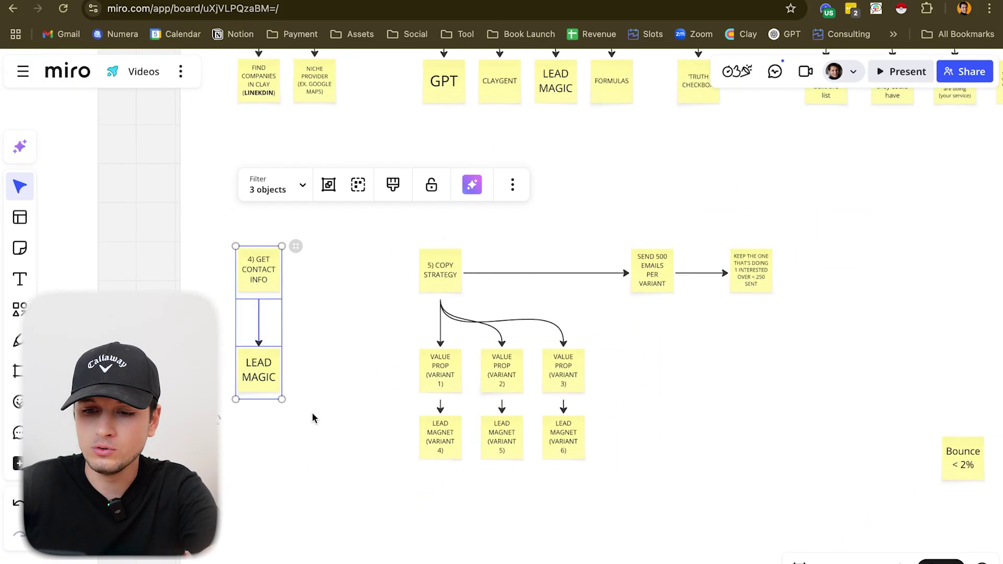
left_click(329, 334)
scroll(272, 329, "up", 5)
double_click(242, 400)
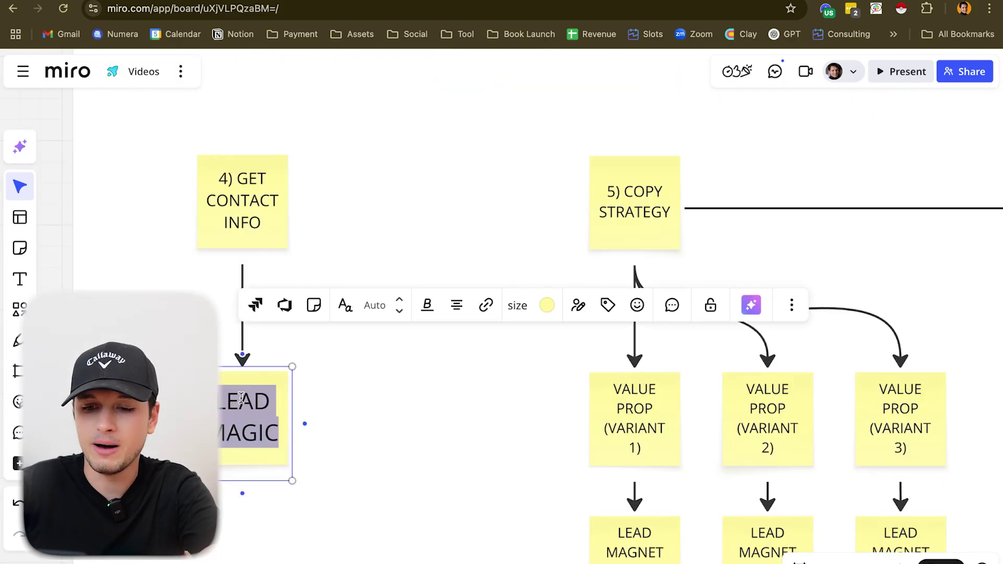
left_click(425, 424)
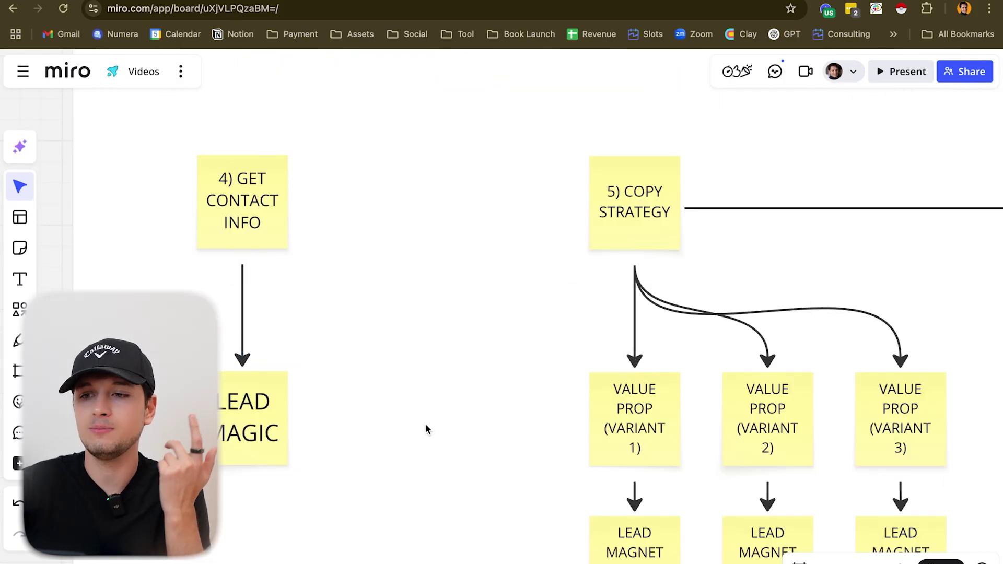
scroll(425, 430, "down", 3)
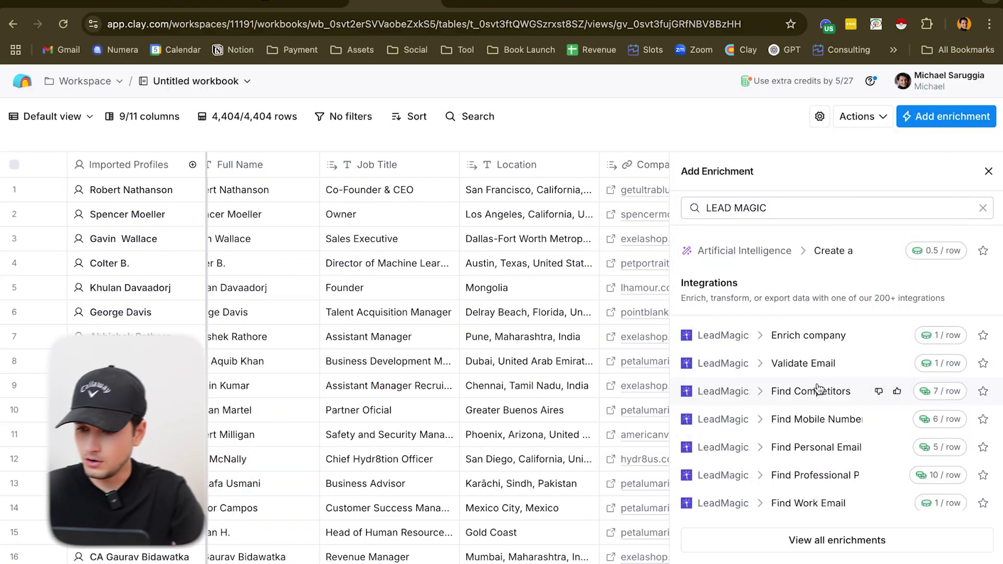
left_click(814, 360)
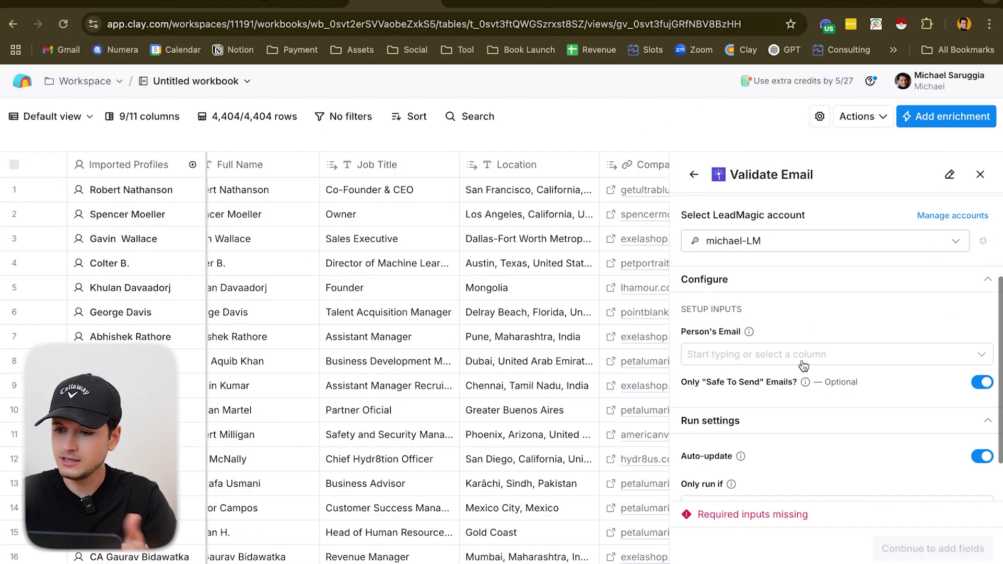
left_click(841, 246)
left_click(829, 274)
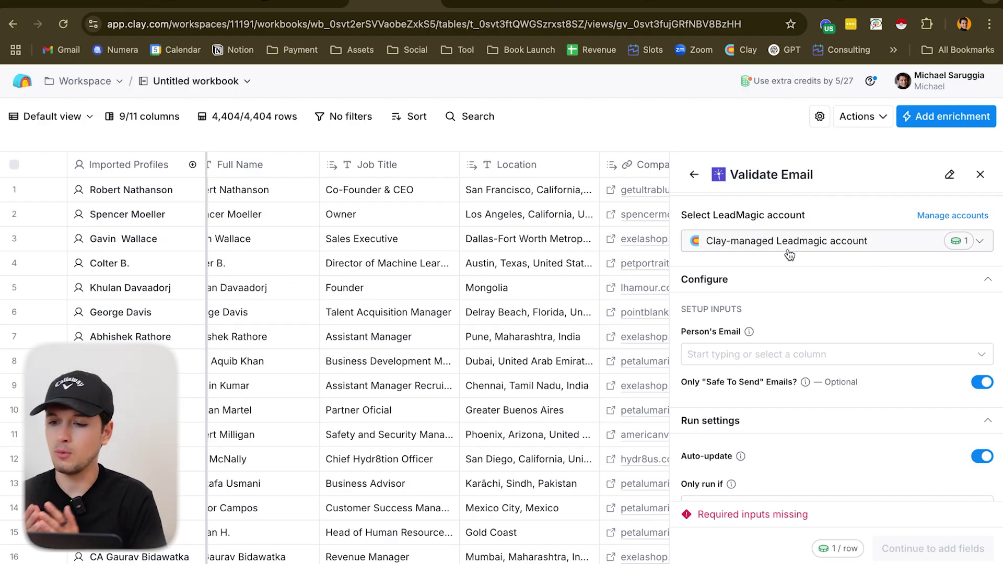
left_click(693, 174)
Step: Add LeadMagic's Find Work Email enrichment using Full Name and Company Domain, output the Email column, and save and run it
left_click(778, 491)
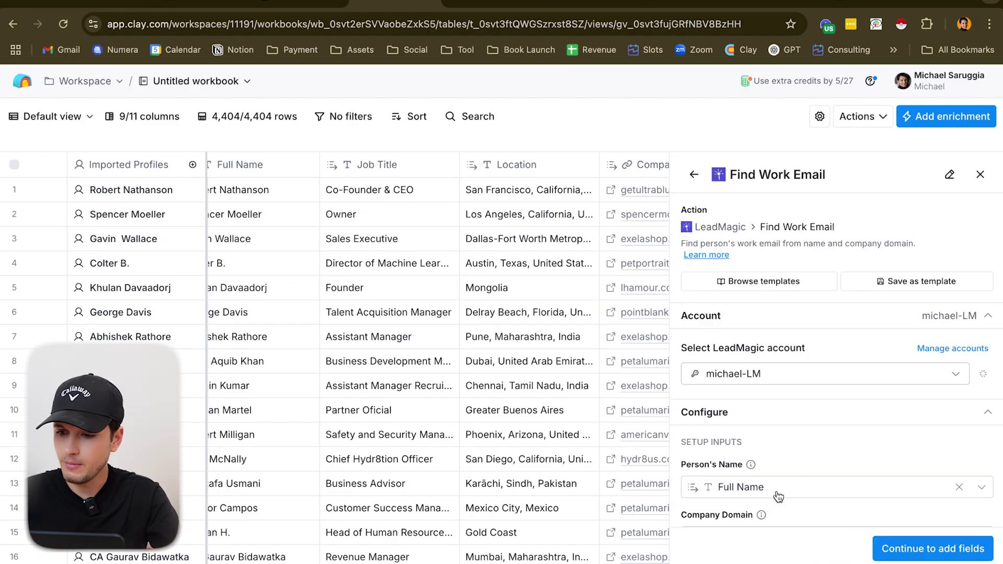
scroll(813, 349, "down", 3)
mouse_move(759, 279)
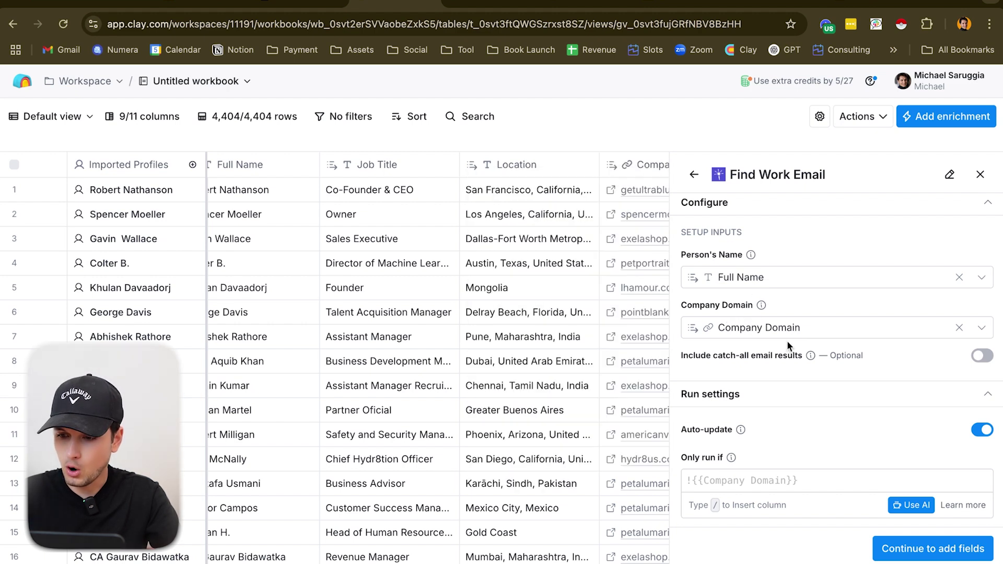
scroll(819, 400, "up", 1)
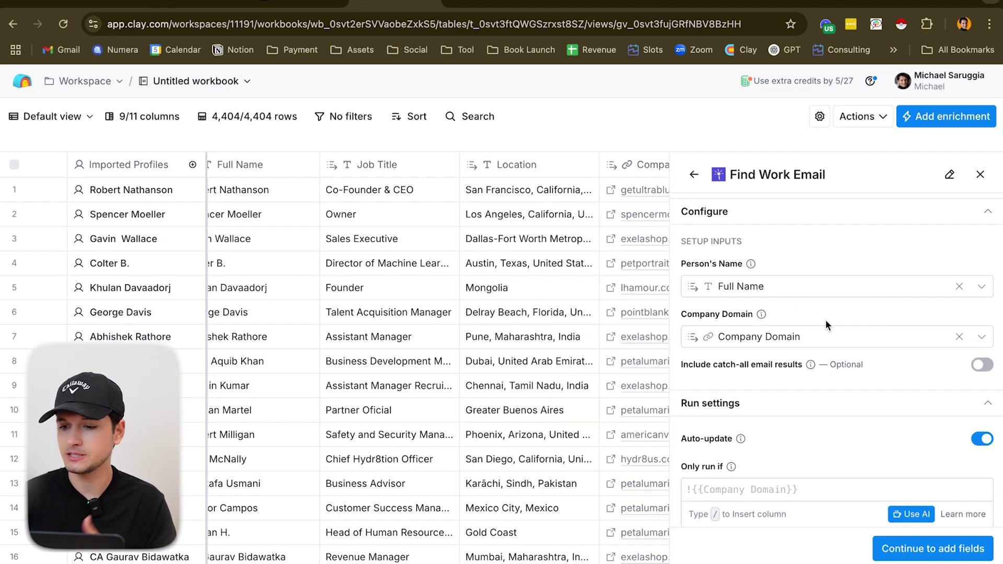
left_click(896, 548)
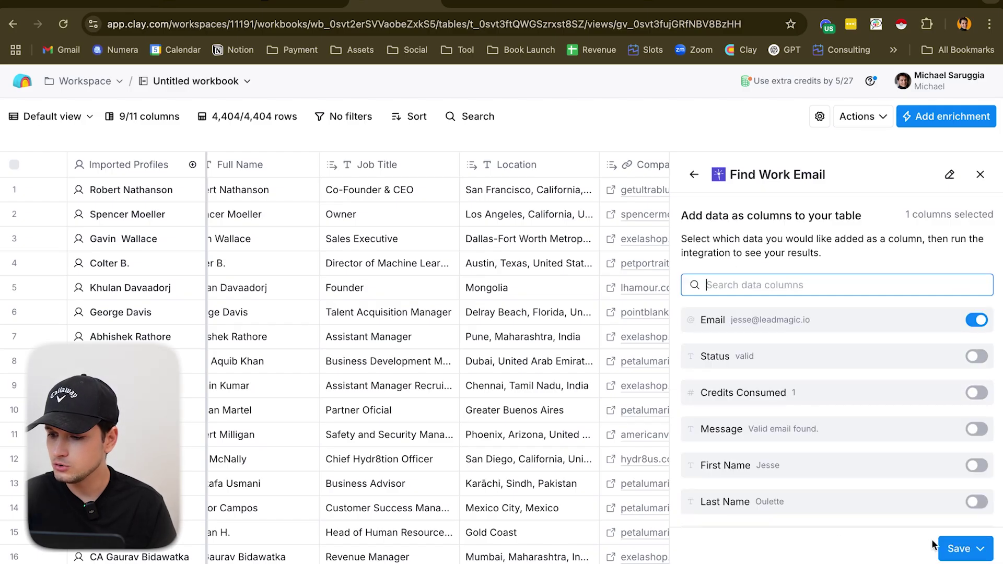
left_click(963, 549)
left_click(827, 483)
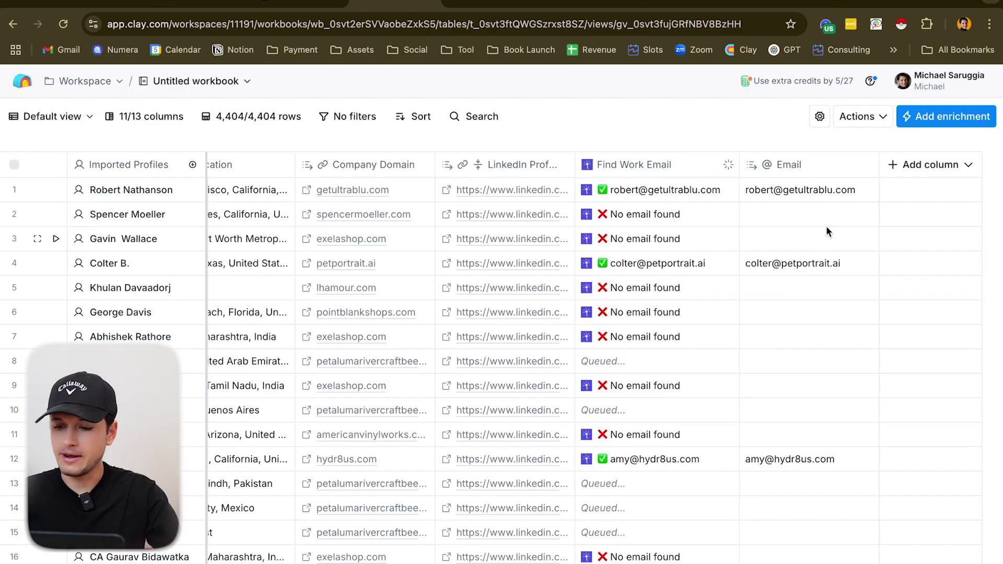
Step: Find LeadMagic's Validate Email enrichment and open its setup for the people table
left_click(948, 116)
type("ba")
key("BackSpace")
key("BackSpace")
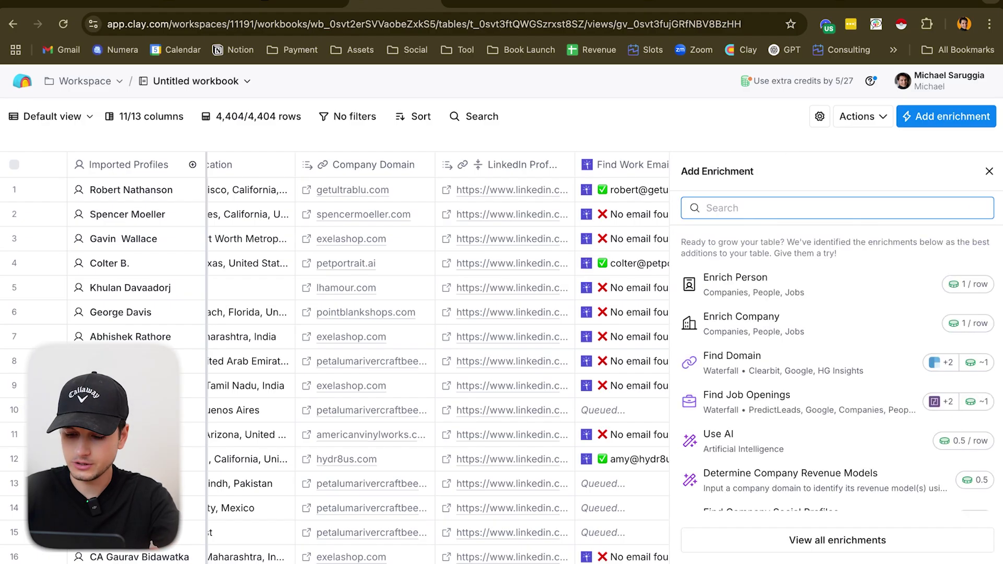
type("validater")
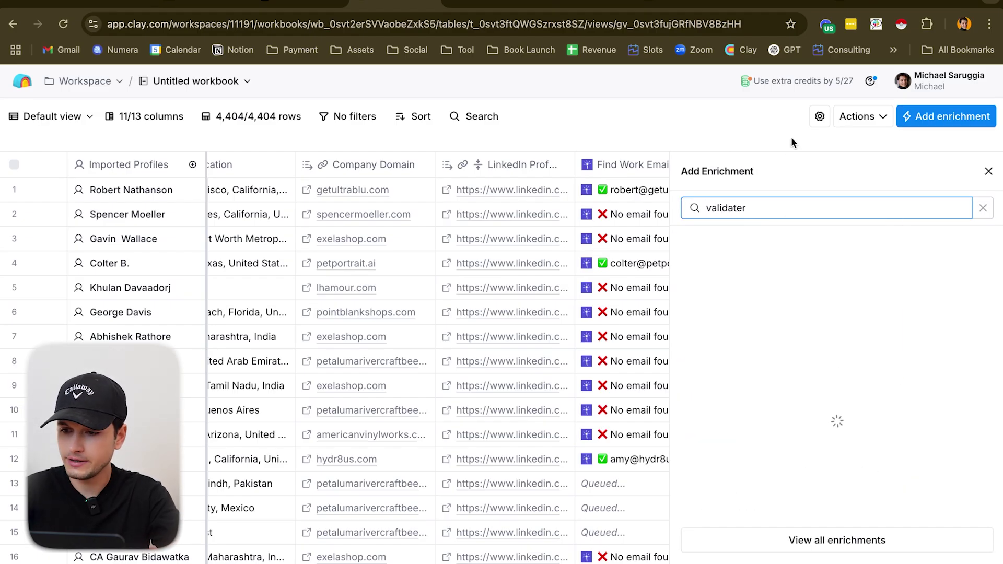
key("BackSpace")
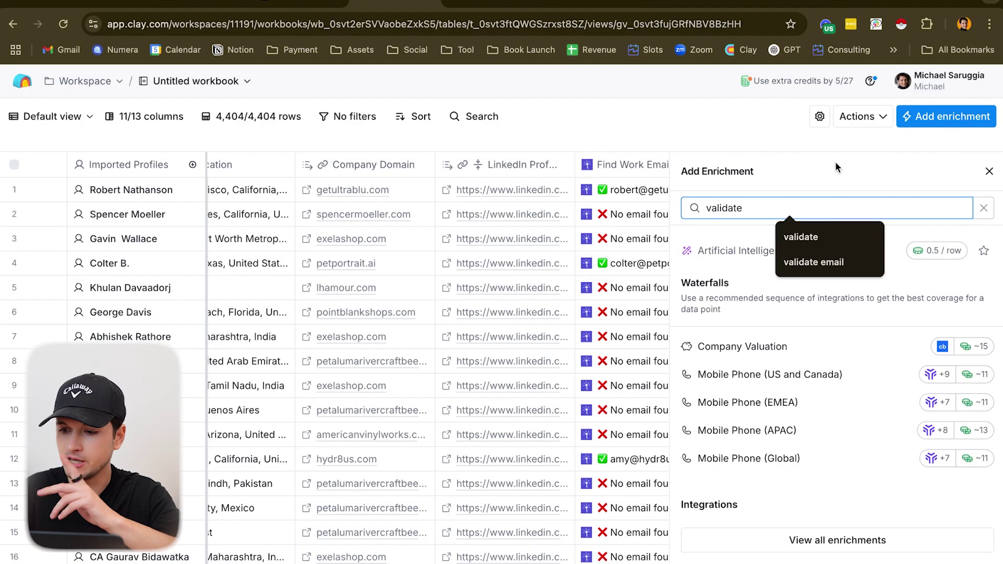
scroll(773, 387, "down", 5)
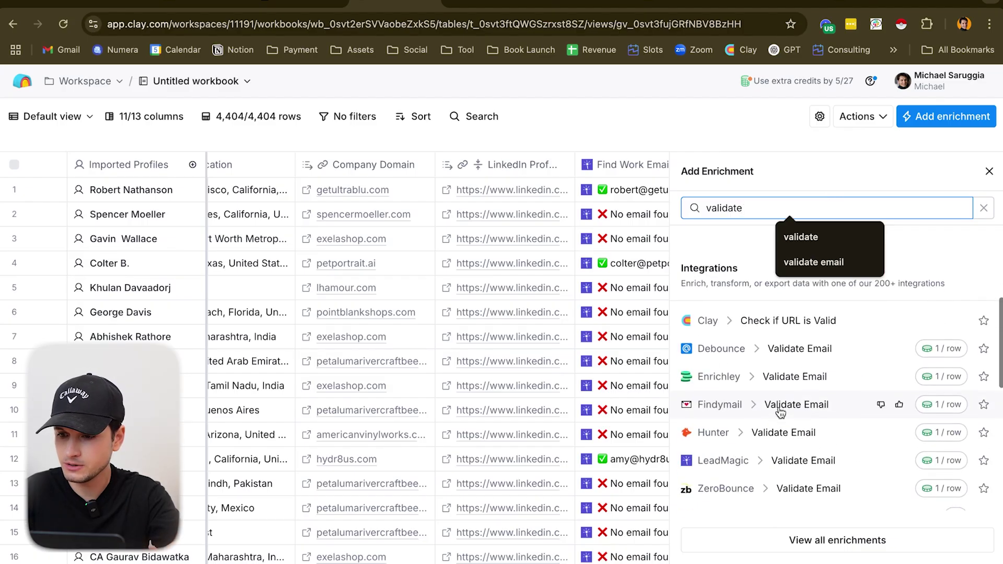
double_click(768, 207)
type("le")
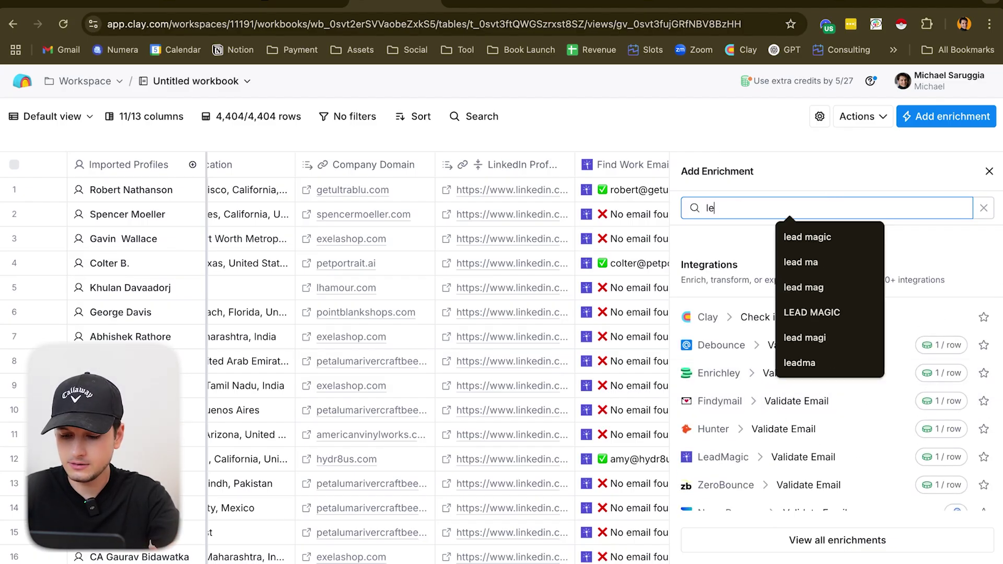
type("ad magic")
left_click(810, 413)
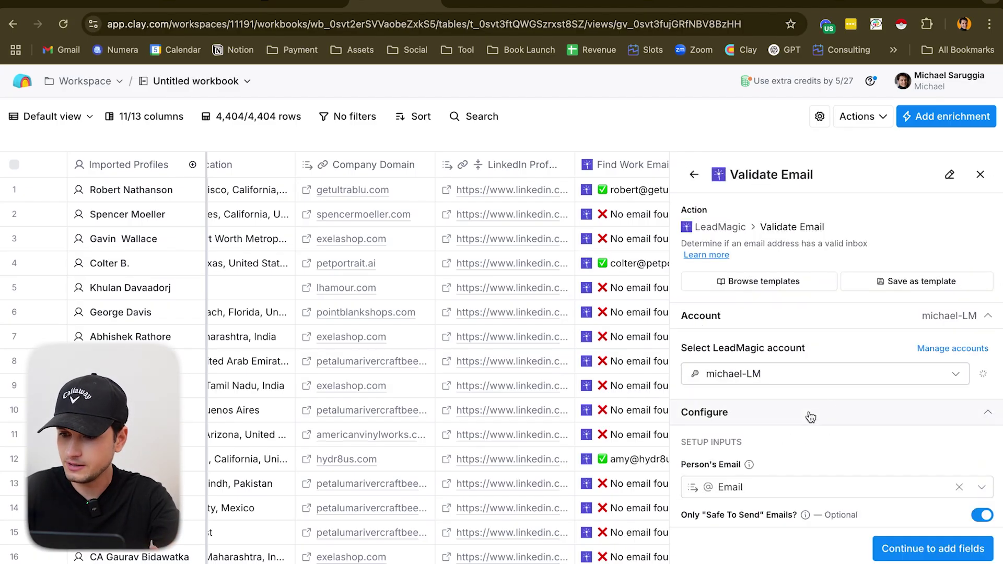
Step: Validate the Email column using the Clay-managed Leadmagic account, output the Status and Sub Status columns, and save and run the enrichment
scroll(832, 409, "down", 3)
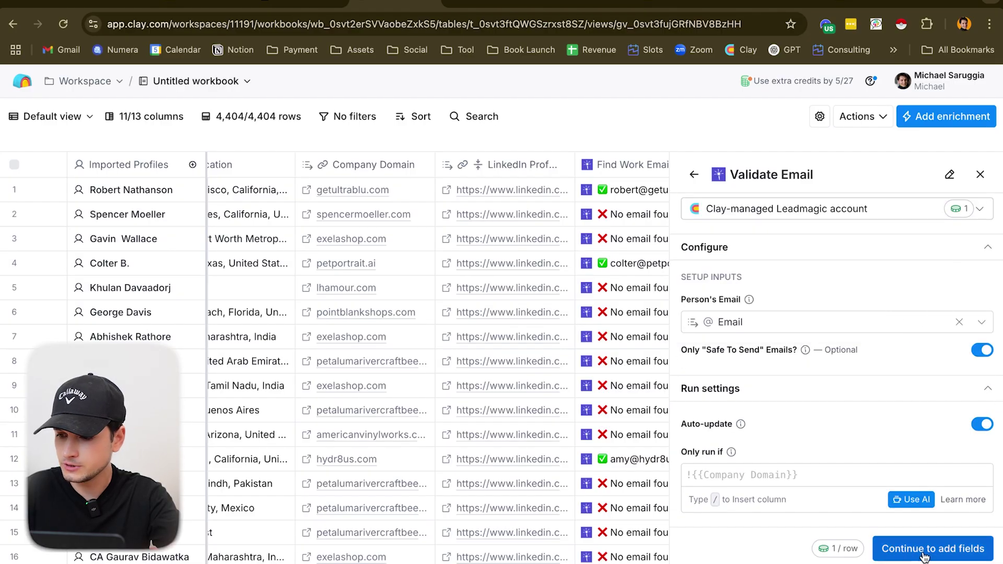
left_click(923, 549)
left_click(959, 547)
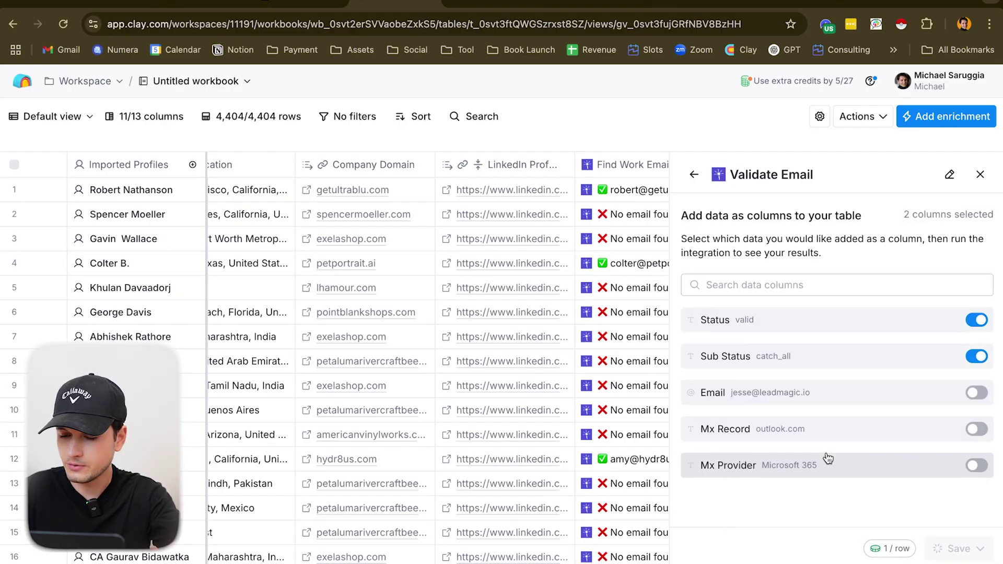
scroll(739, 446, "down", 1)
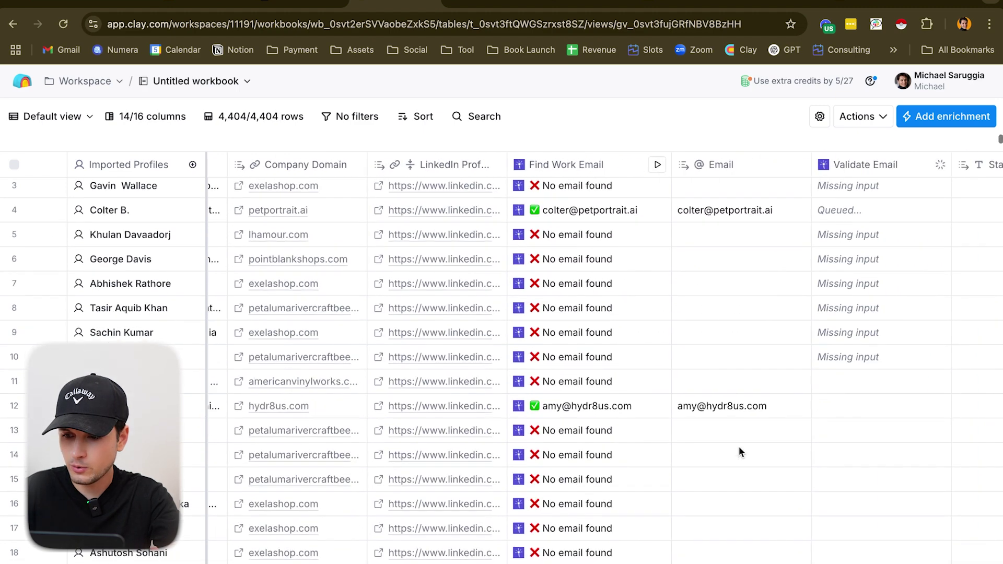
Step: Run Find Work Email individually on more profiles, around rows 24 to 28
scroll(739, 446, "down", 6)
scroll(738, 446, "right", 2)
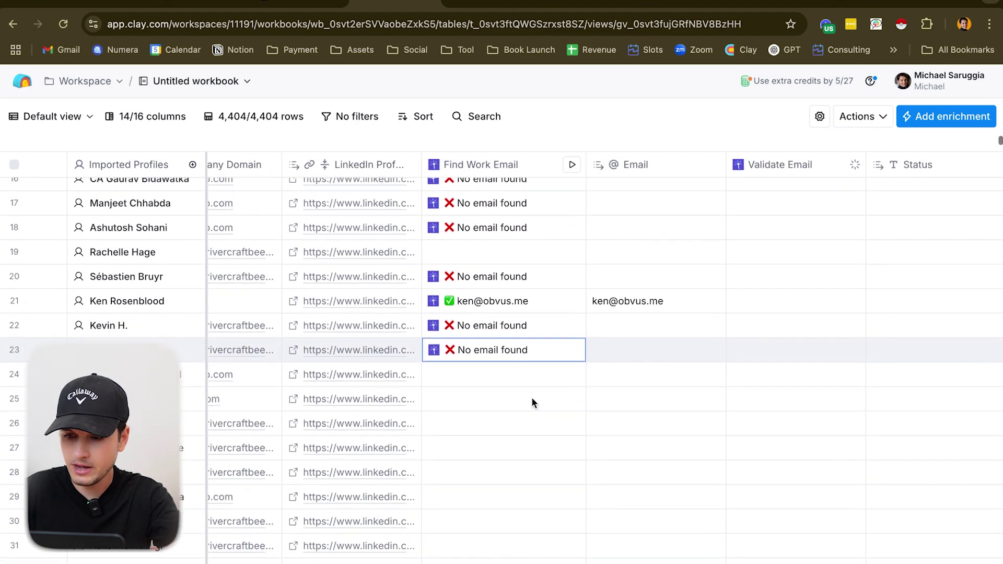
scroll(531, 399, "down", 1)
left_click(576, 347)
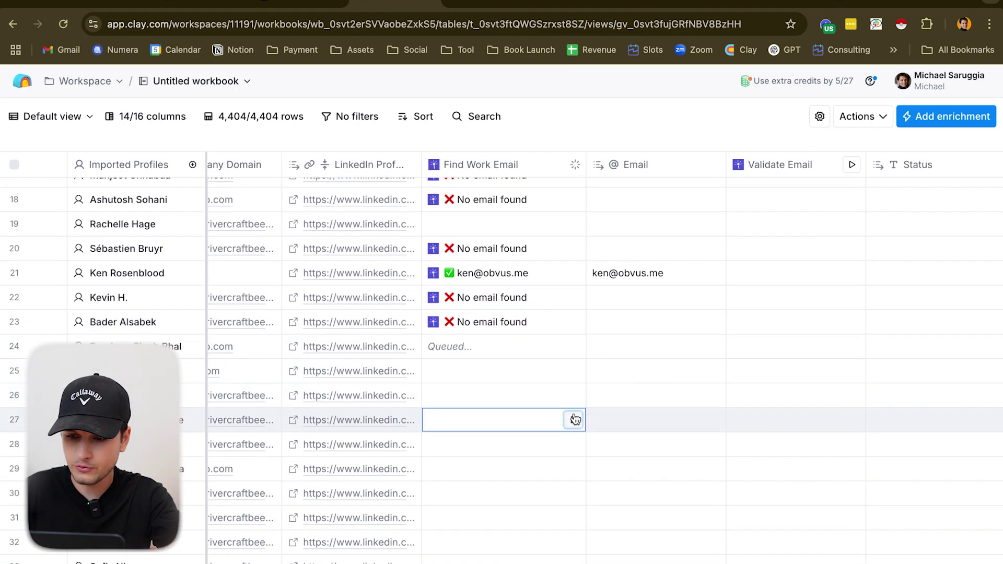
left_click(574, 419)
left_click(574, 443)
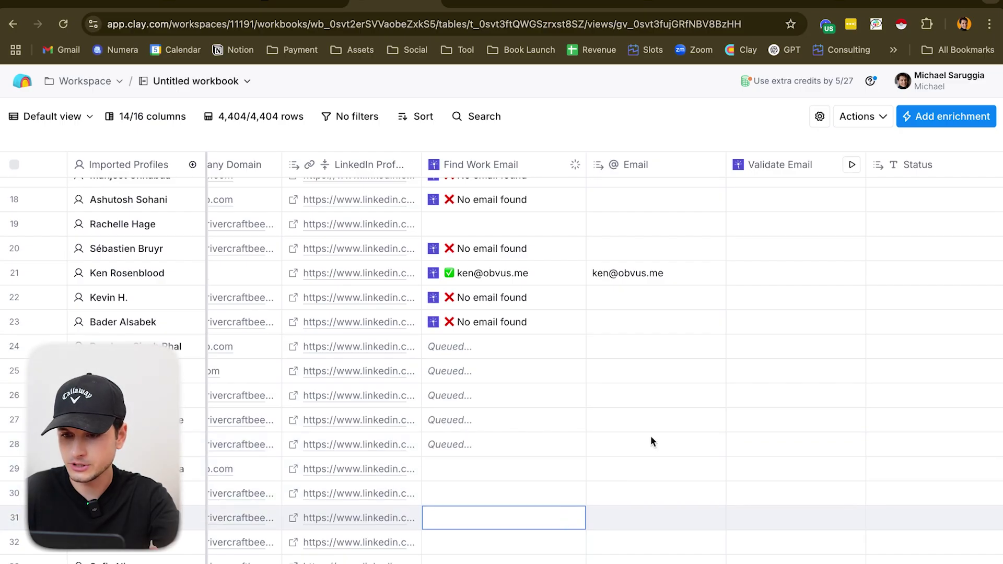
Step: Run Validate Email individually on further rows between 12 and 17, and dismiss the cell details
scroll(650, 436, "up", 10)
scroll(598, 340, "right", 5)
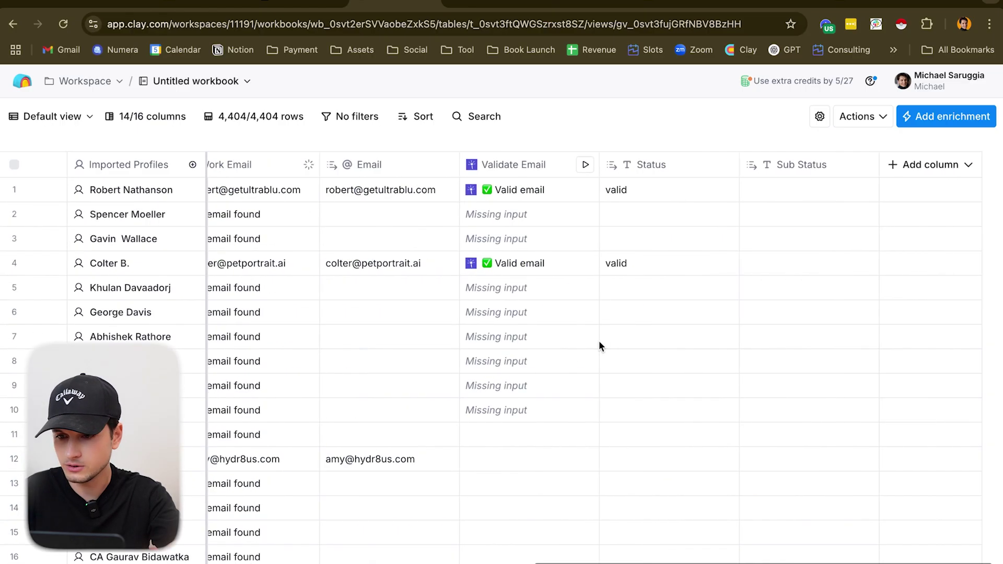
left_click(582, 459)
scroll(584, 459, "down", 2)
left_click(585, 426)
left_click(585, 451)
left_click(585, 501)
left_click(585, 525)
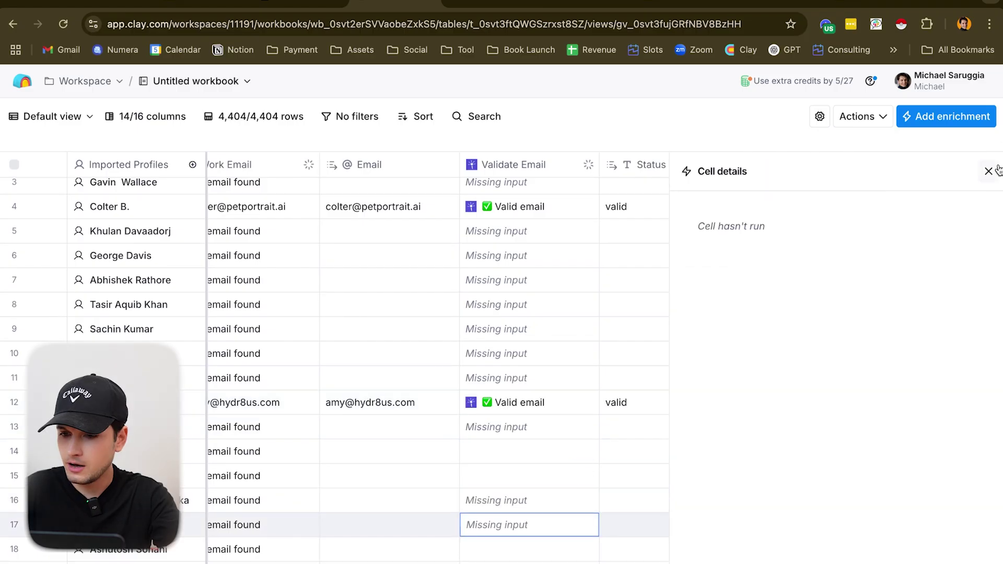
left_click(989, 171)
Step: Switch to the Miro board and copy the whole cold email deliverability diagram, from its heading note to Scrubby
scroll(720, 321, "up", 2)
scroll(720, 321, "left", 5)
left_click(275, 2)
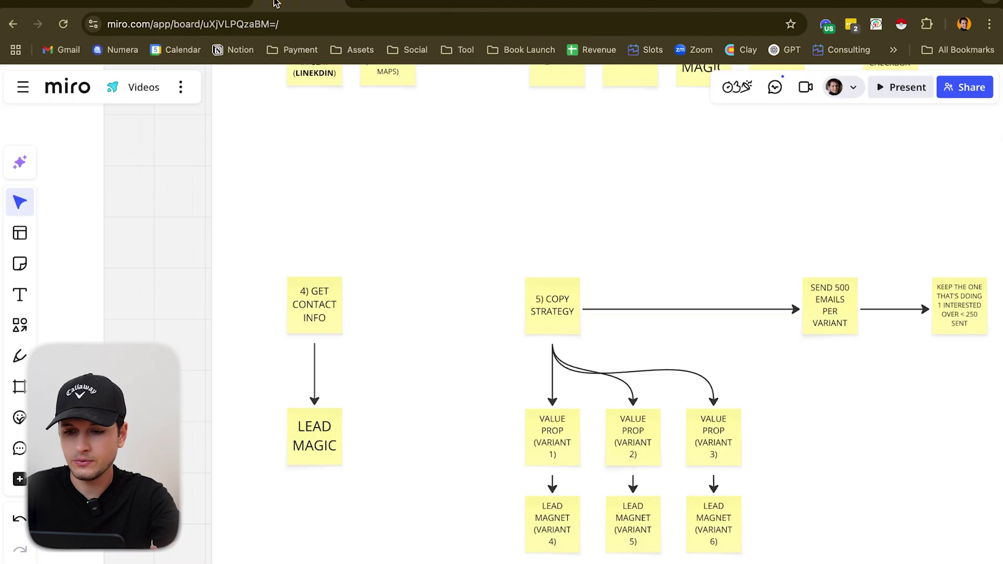
scroll(609, 376, "down", 5)
left_click_drag(472, 280, 757, 511)
scroll(757, 508, "right", 5)
scroll(757, 507, "down", 2)
left_click(843, 464)
left_click_drag(401, 224, 750, 546)
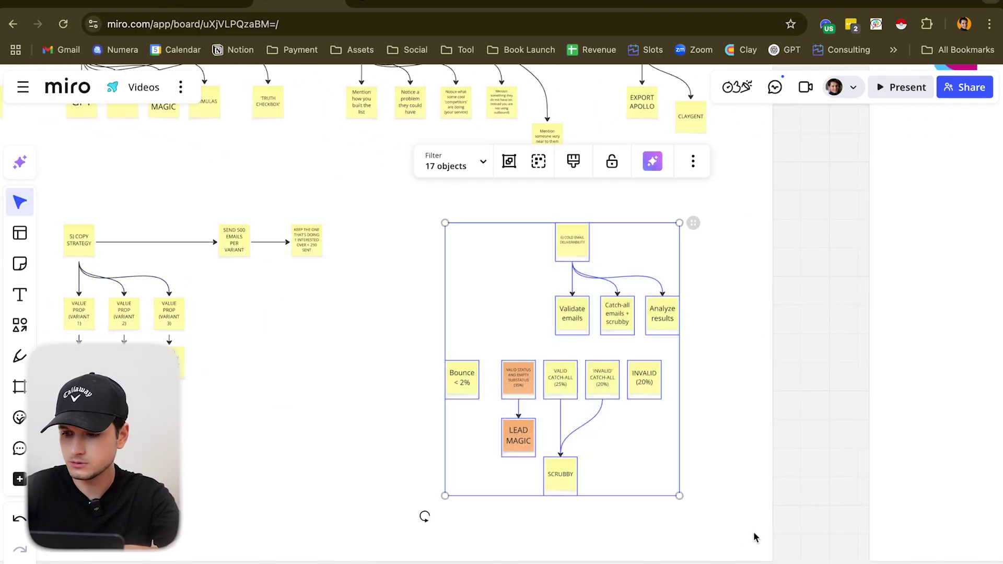
left_click(754, 535)
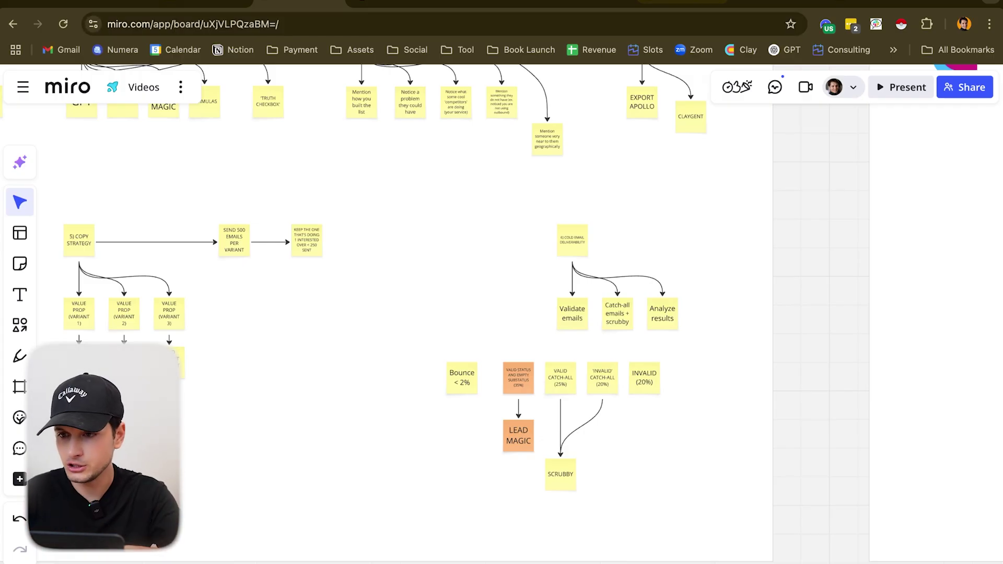
Step: Switch to the Google Docs document and paste the deliverability diagram at its end as an image, replacing the plain-text paste
left_click(681, 4)
scroll(530, 332, "down", 2)
key("ctrl+v")
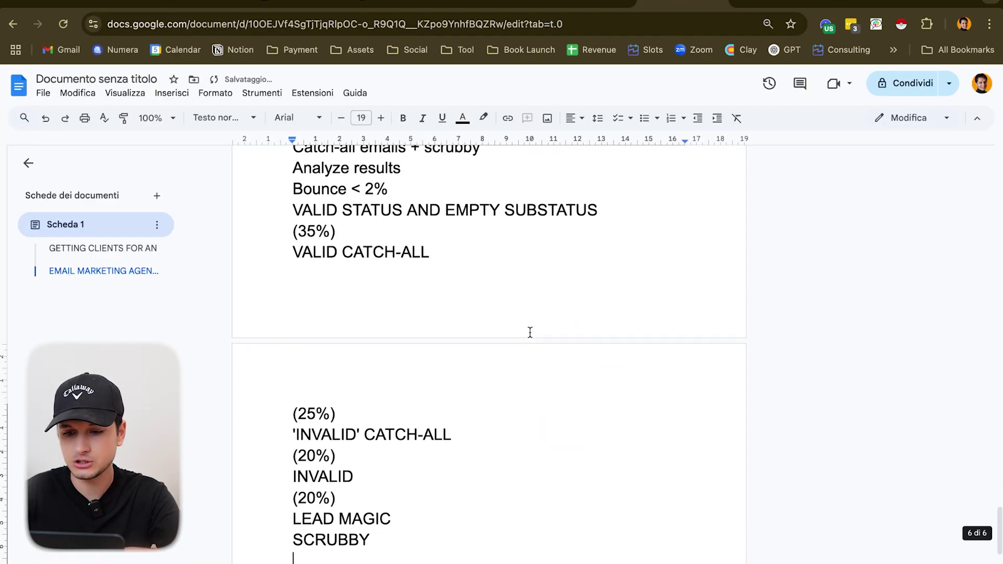
key("ctrl+z")
key("ctrl+v")
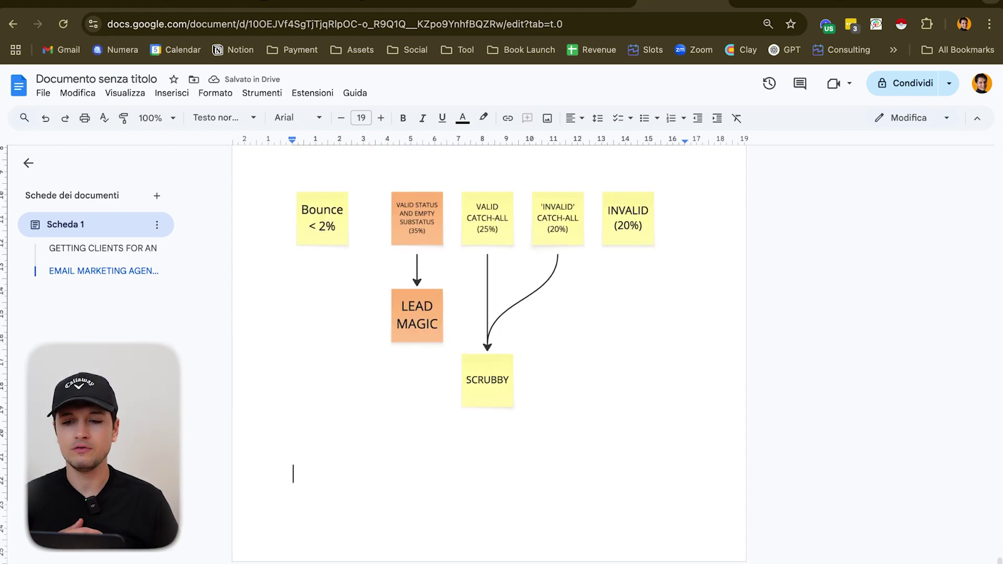
Step: Start a new page after the diagram and write the line "Valid (50%)"
key("ctrl+Return")
type("Valid")
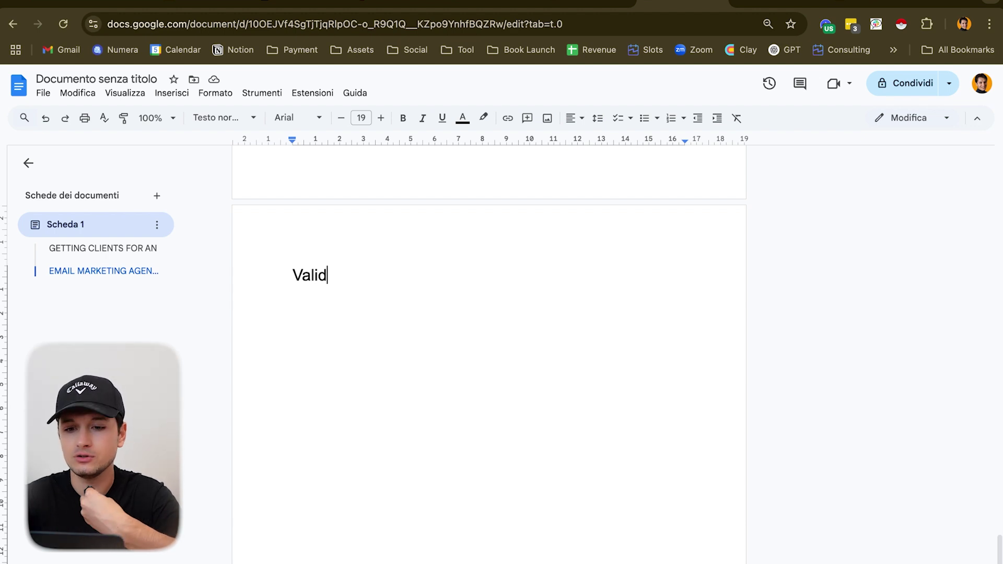
type("(50")
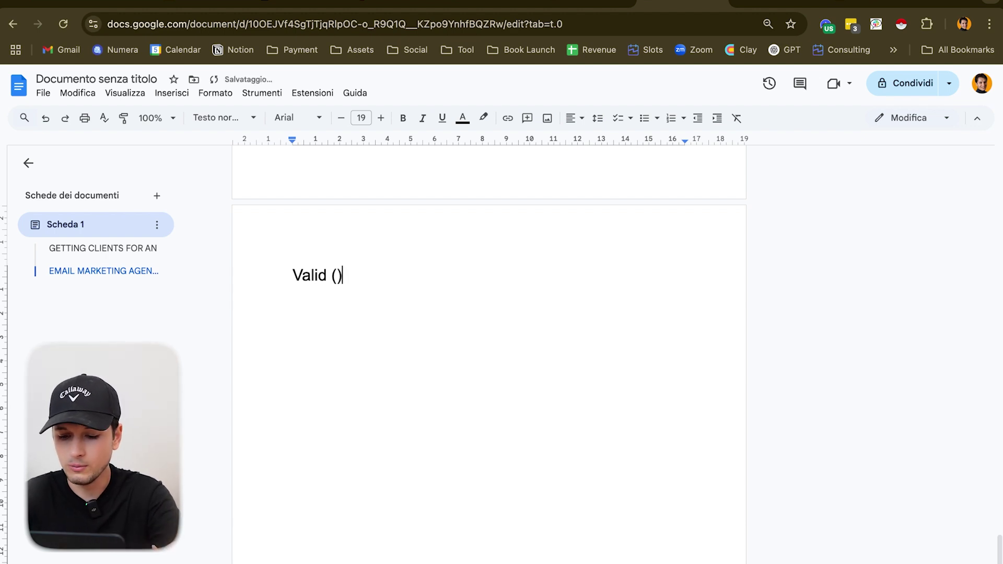
type("%")
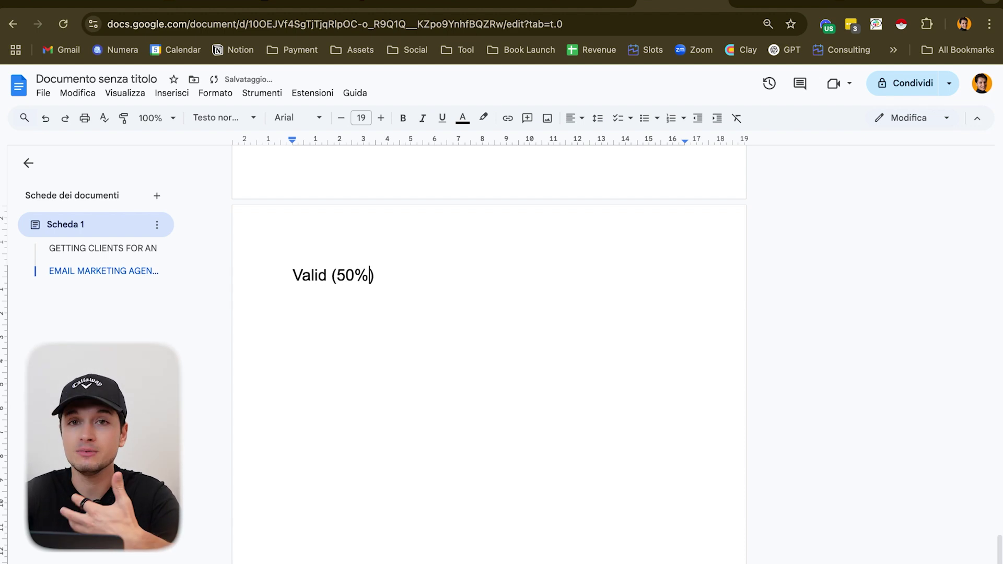
type(")")
key("Return")
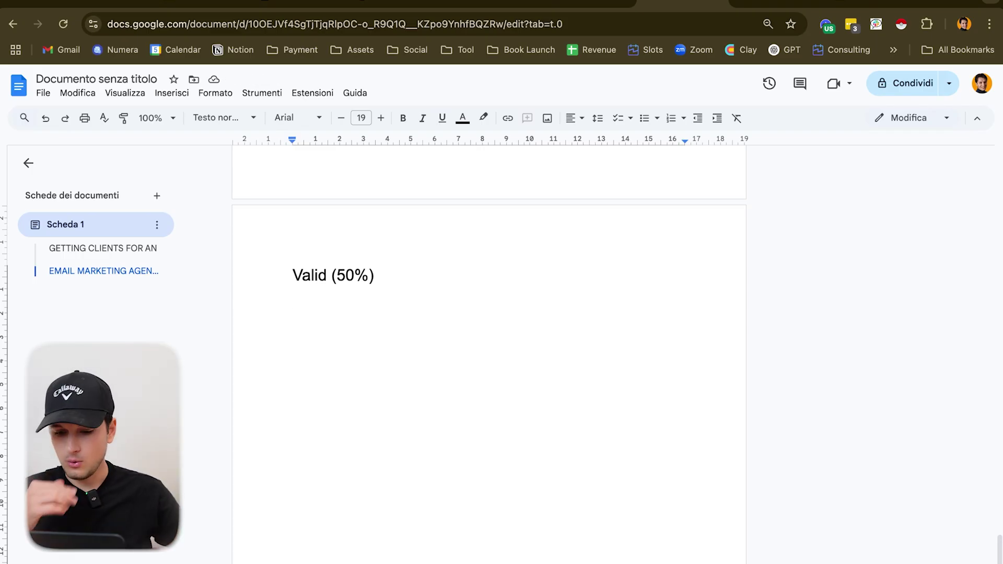
Step: Add the line "10-15% bounce" below "Valid (50%)"
type("10-15")
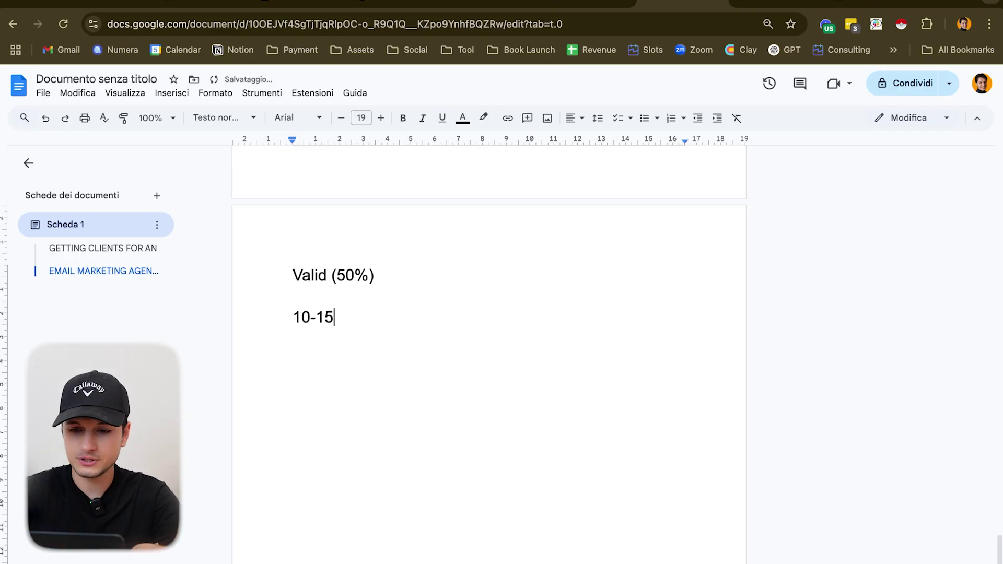
type("% boucne")
key("BackSpace")
key("BackSpace")
key("BackSpace")
type("nce")
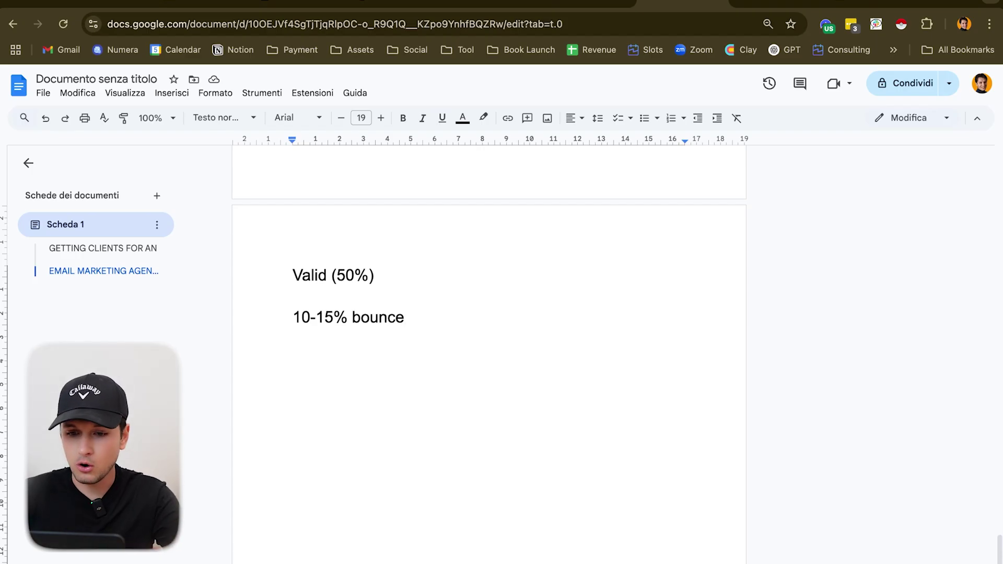
Step: Leave a blank line and start a new line of notes with "Valid em"
key("Return")
key("Return")
type("Valid em")
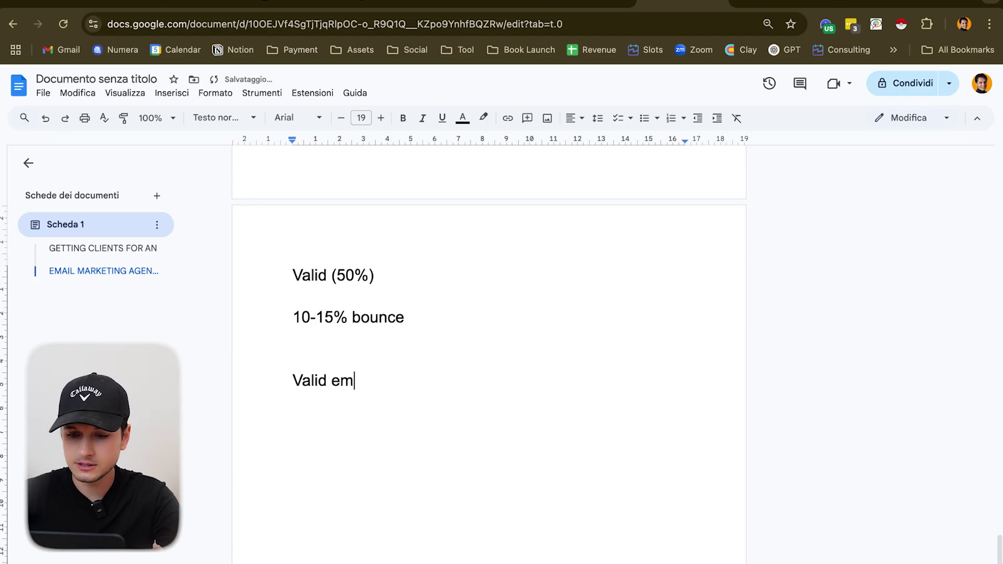
Step: Finish the note as "Valid email and safe to send (35%)" and add the line "Scrubby" below it
type("ail and safe to send ()")
key("Left")
type("35%")
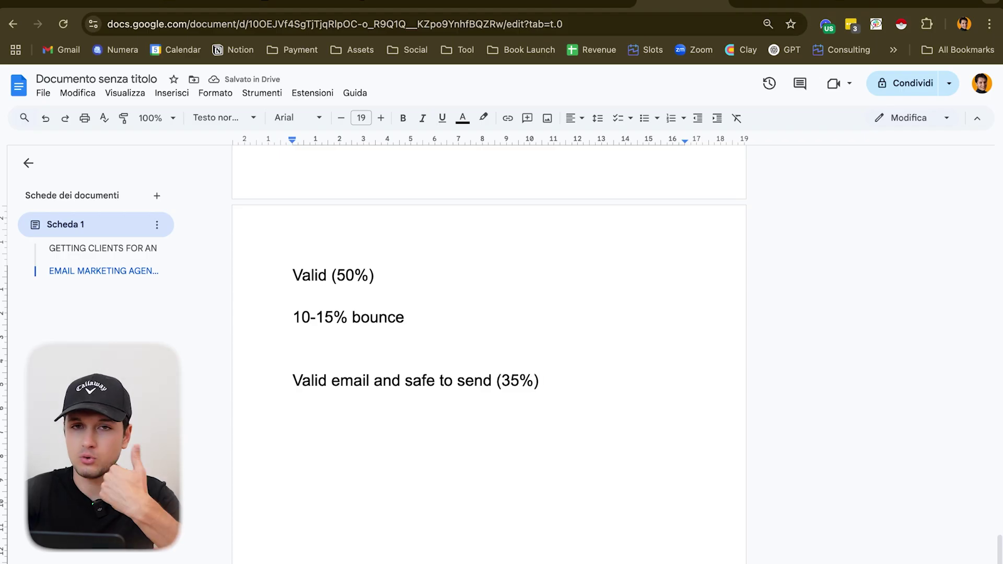
key("Return")
type("Scrubby")
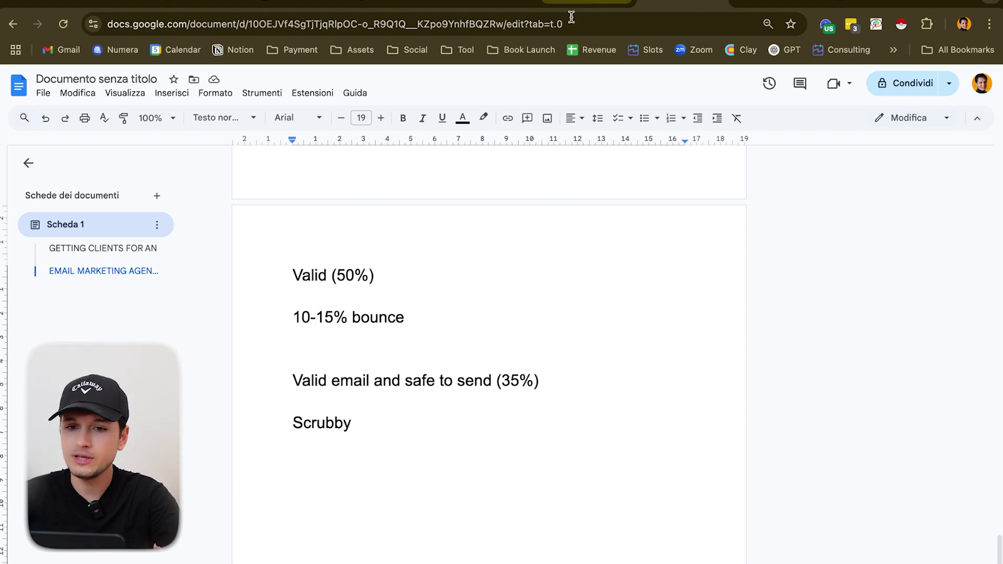
Step: Switch to the Clay table and add the Sub Status value from the first row's Validate Email details as a column
left_click(393, 6)
scroll(544, 327, "right", 5)
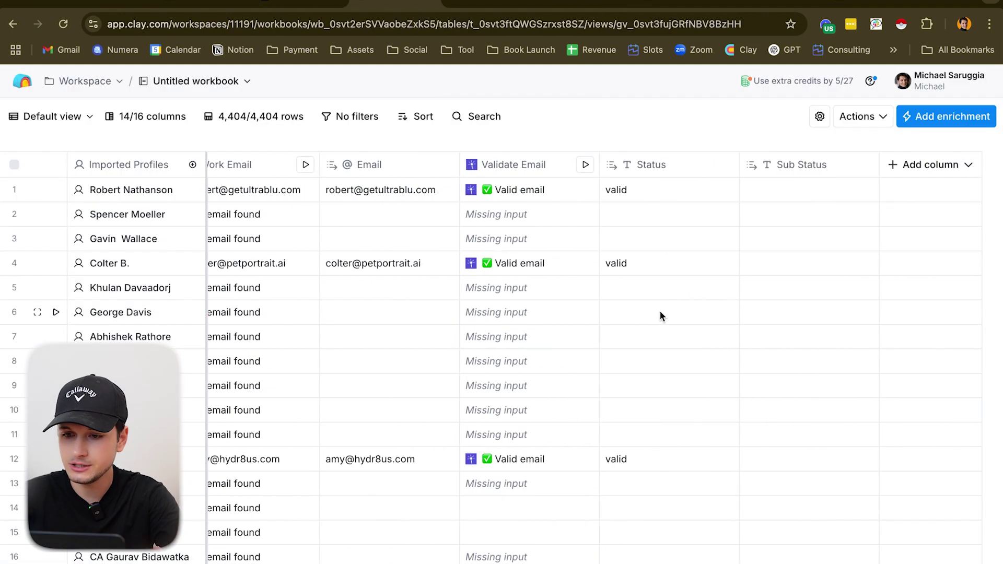
left_click(533, 189)
mouse_move(780, 309)
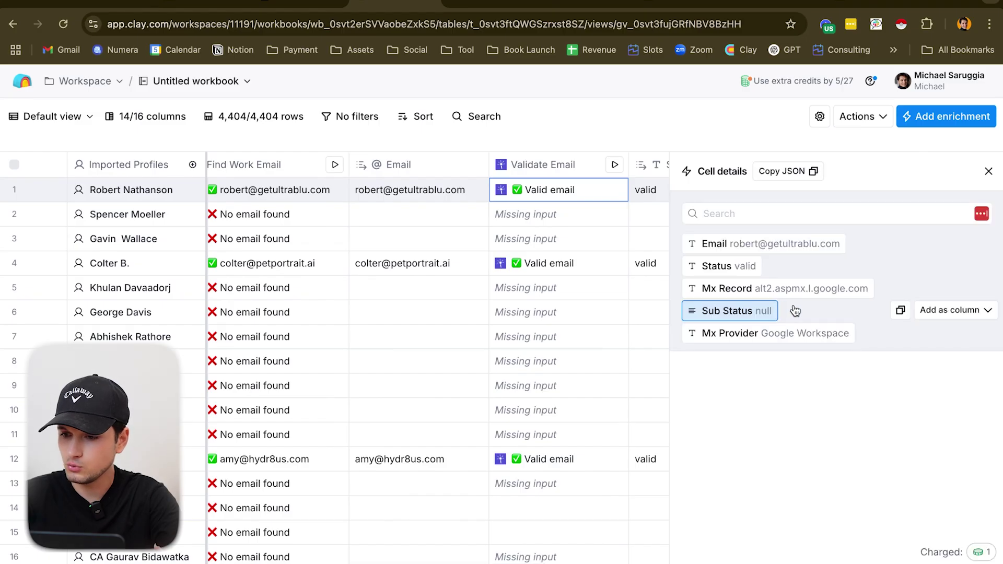
left_click(949, 310)
left_click(951, 358)
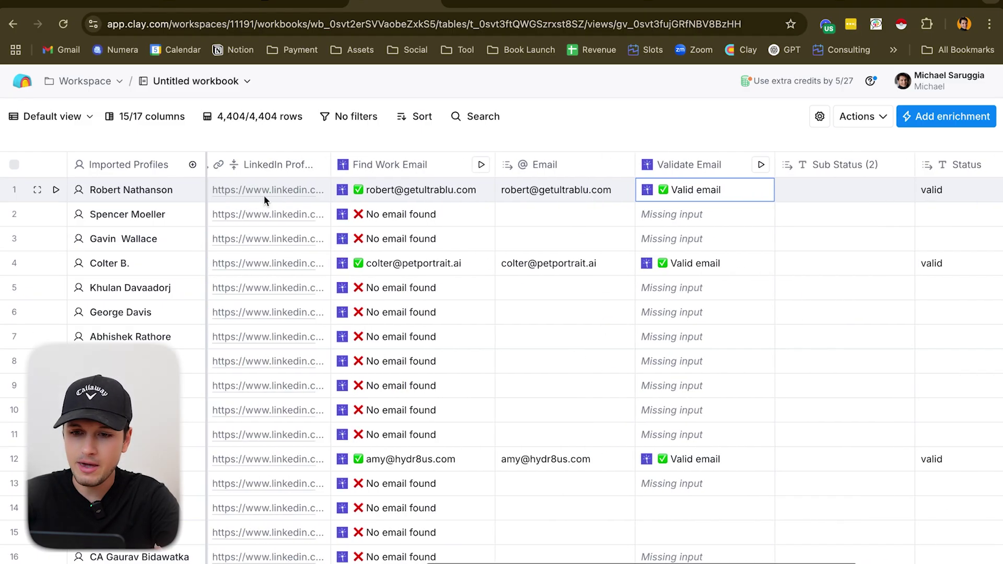
Step: Reorder the columns so Status sits directly after Validate Email, before Sub Status (2)
scroll(616, 215, "right", 6)
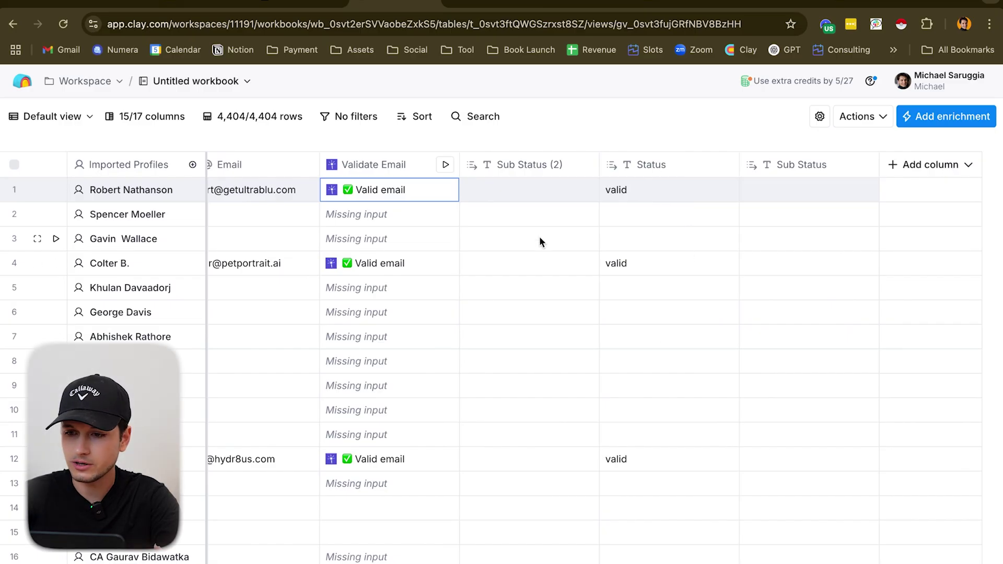
left_click_drag(663, 173, 516, 497)
left_click_drag(682, 200, 671, 474)
Step: Add a checkbox column named "Valid Email" to the table
left_click(934, 166)
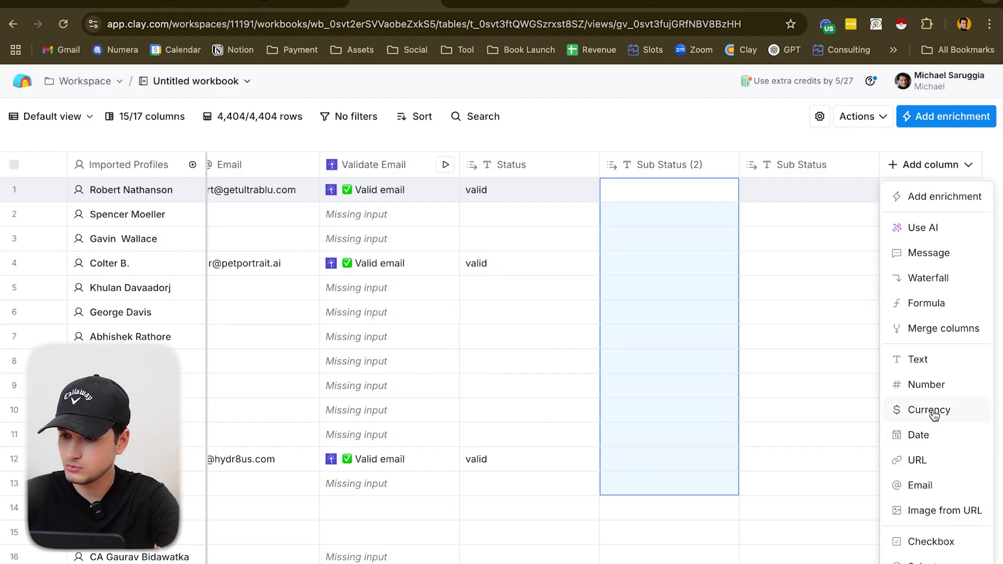
left_click(931, 541)
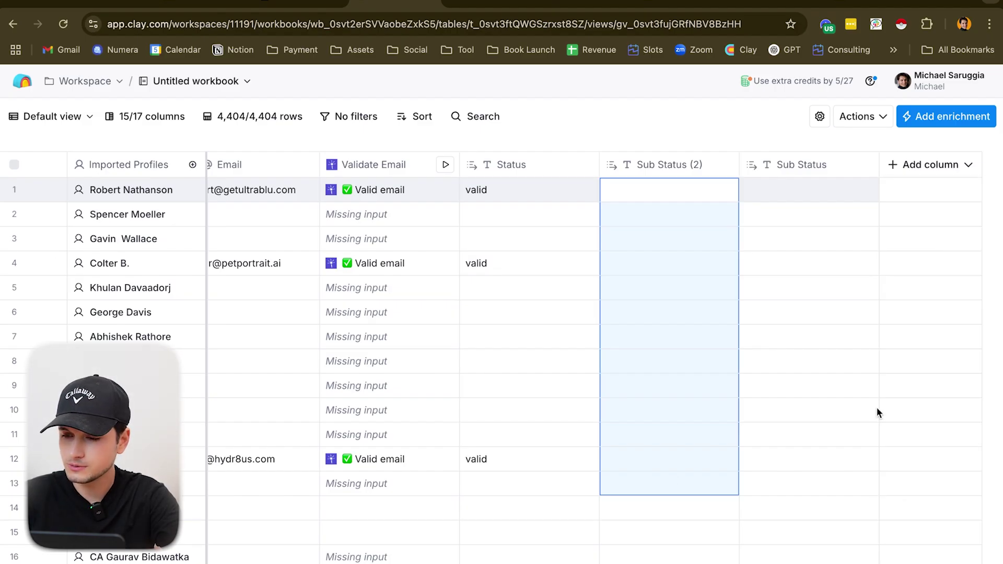
type("Valid Em")
key("Escape")
Step: Generate and save the Valid Email column's formula from the prompt "If Status is valid and Sub Status (2) is empty, return True"
left_click(770, 164)
left_click(797, 222)
type("If /stat")
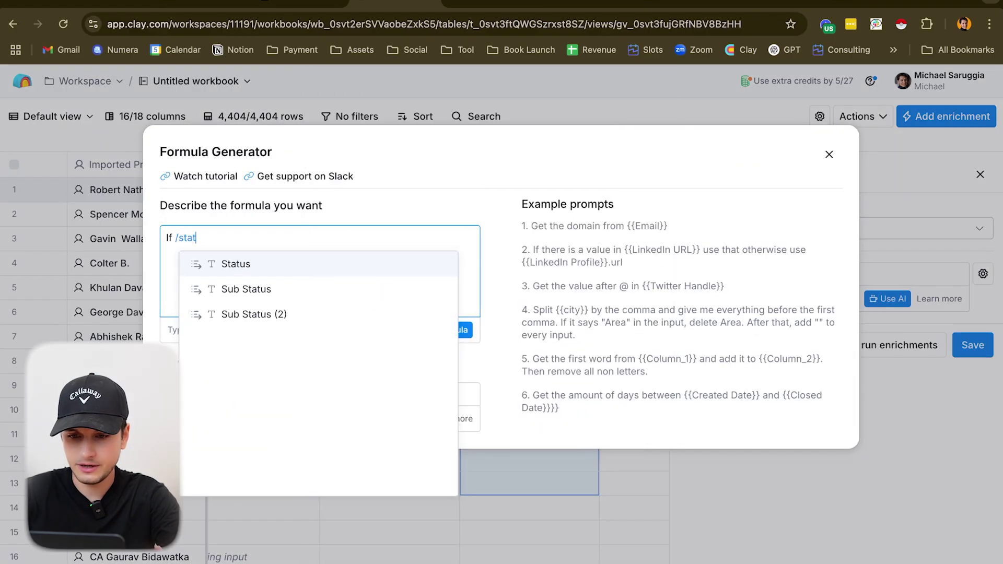
left_click(406, 275)
type("is valid and /sub")
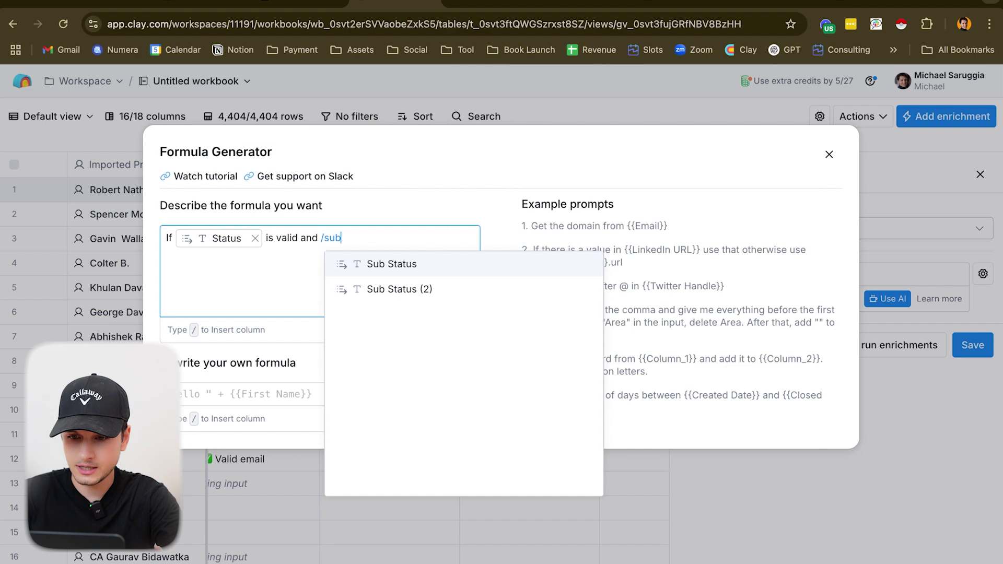
left_click(464, 288)
type("is empty, return True")
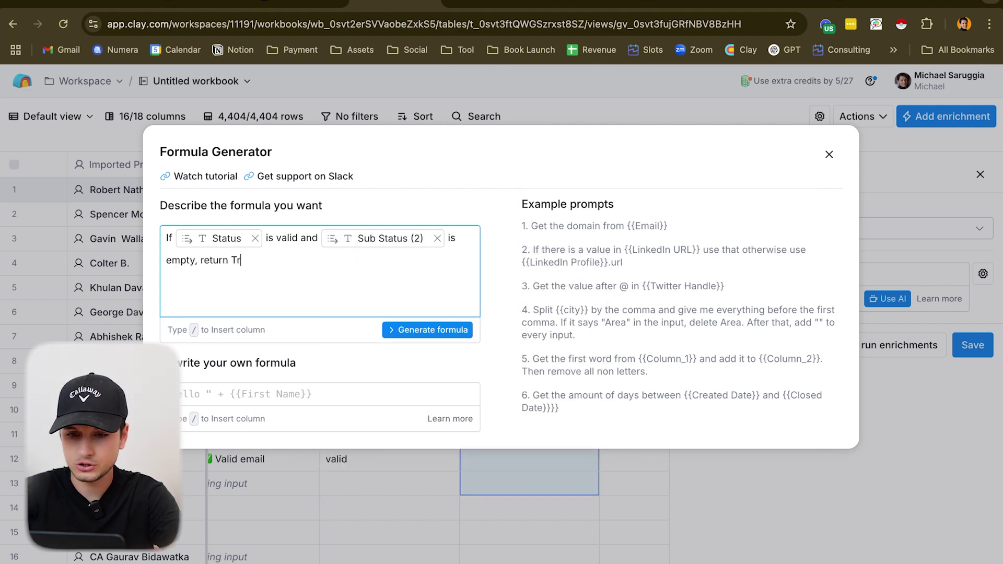
left_click(450, 341)
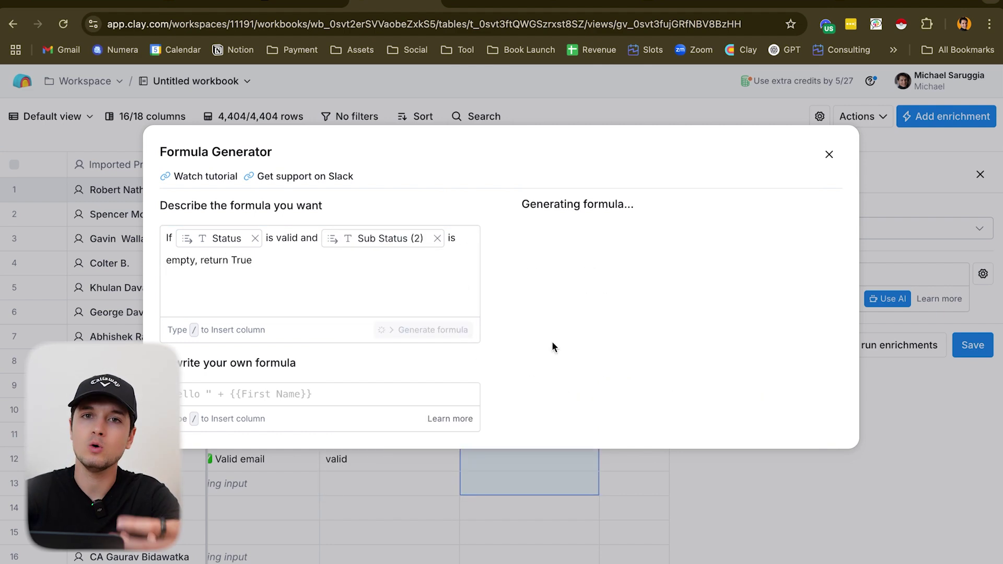
left_click(621, 441)
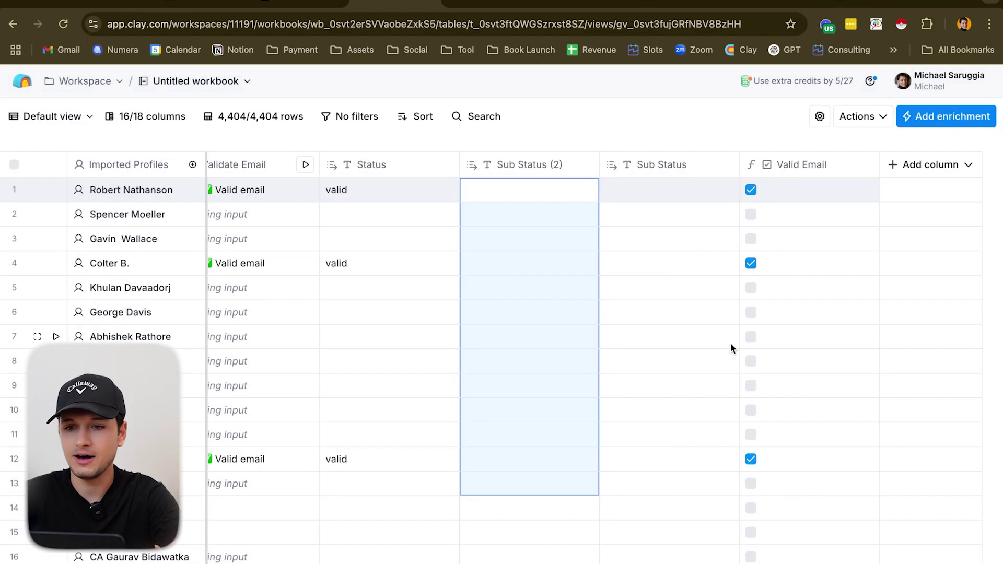
Step: Switch to the Miro board and examine the copy strategy section
left_click(299, 3)
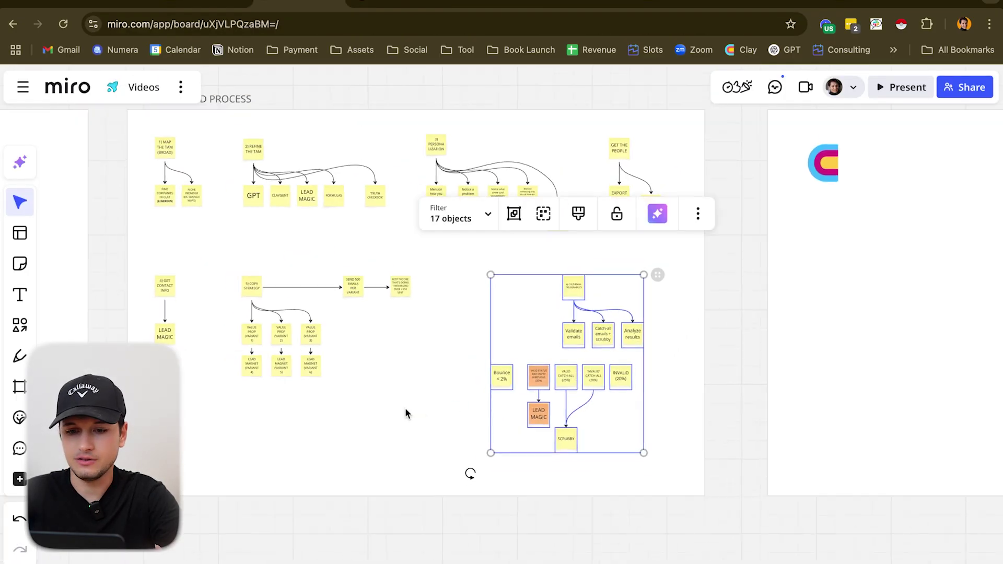
scroll(425, 346, "up", 10)
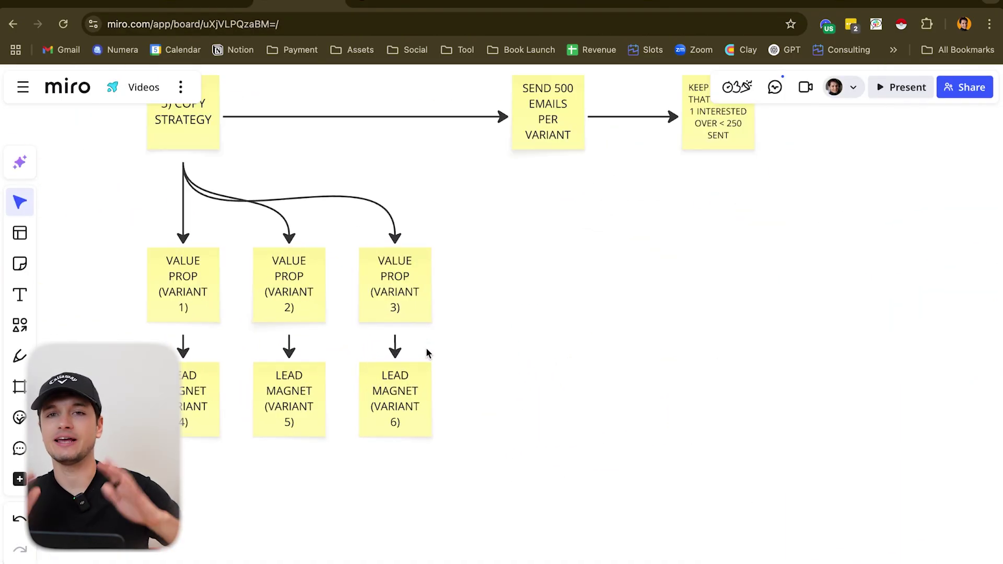
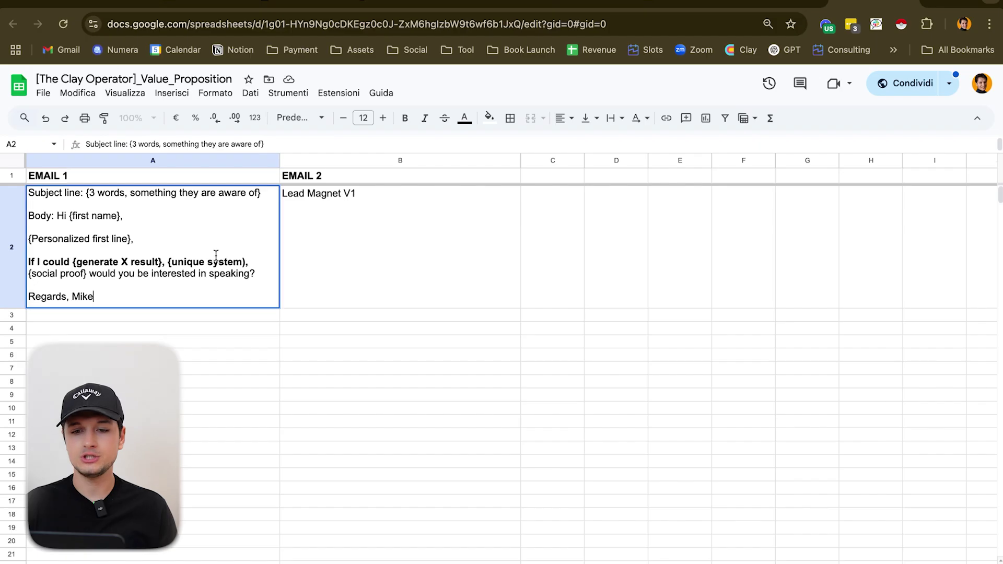
Step: Copy the EMAIL 1 template from cell A2 of the value proposition spreadsheet
triple_click(200, 261)
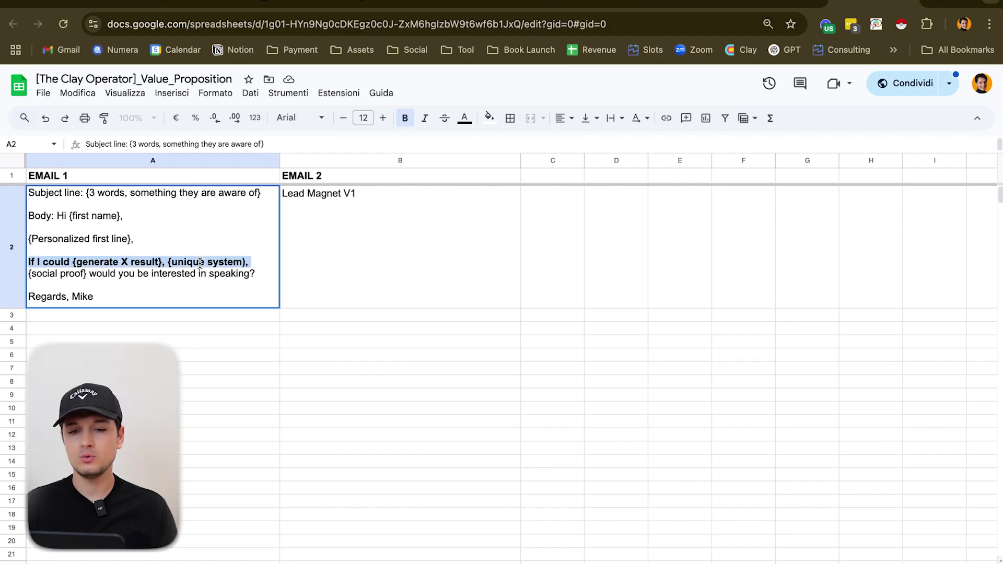
key("ctrl+c")
left_click(304, 434)
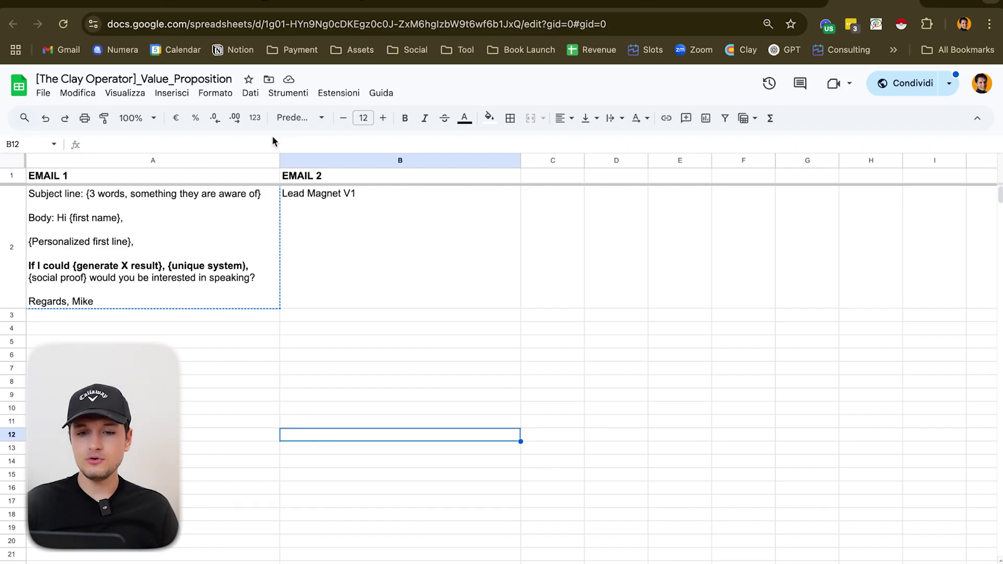
left_click(145, 244)
Step: Switch to the Google Docs document and paste the email template below the "Scrubby" line
key("ctrl+Tab")
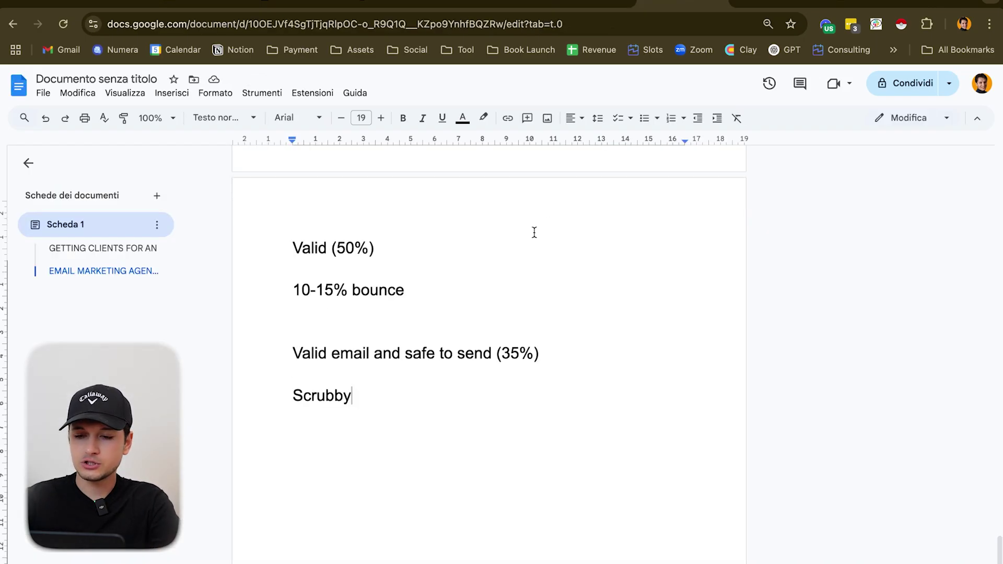
scroll(533, 231, "down", 4)
key("Return")
key("Return")
key("ctrl+v")
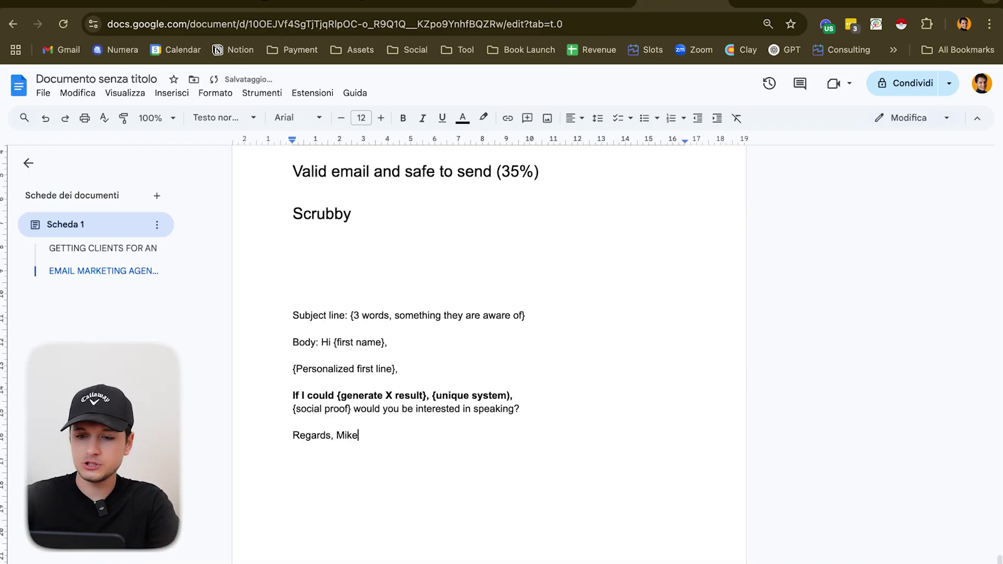
Step: Insert a horizontal line below the signature of the pasted email template
scroll(532, 284, "down", 3)
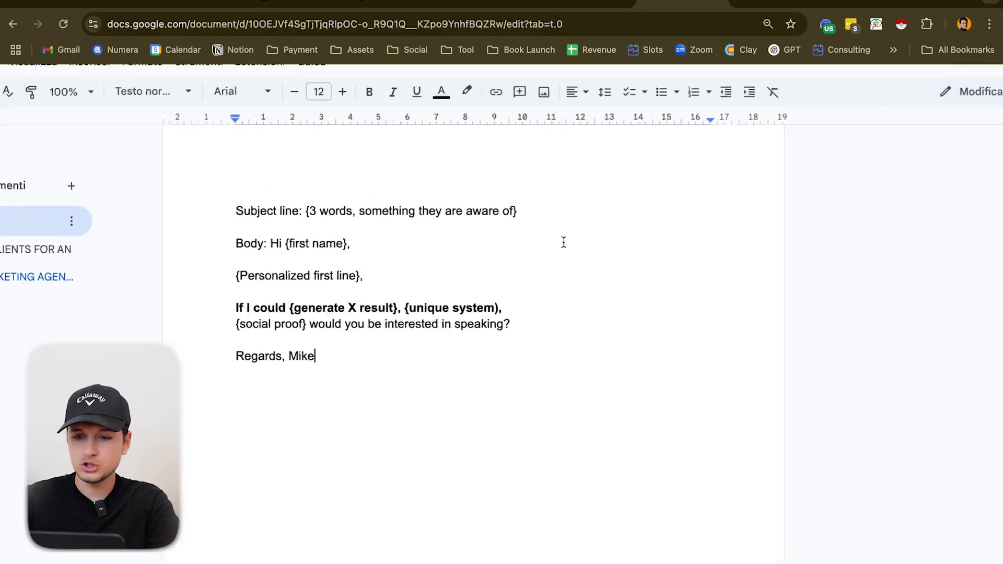
triple_click(459, 308)
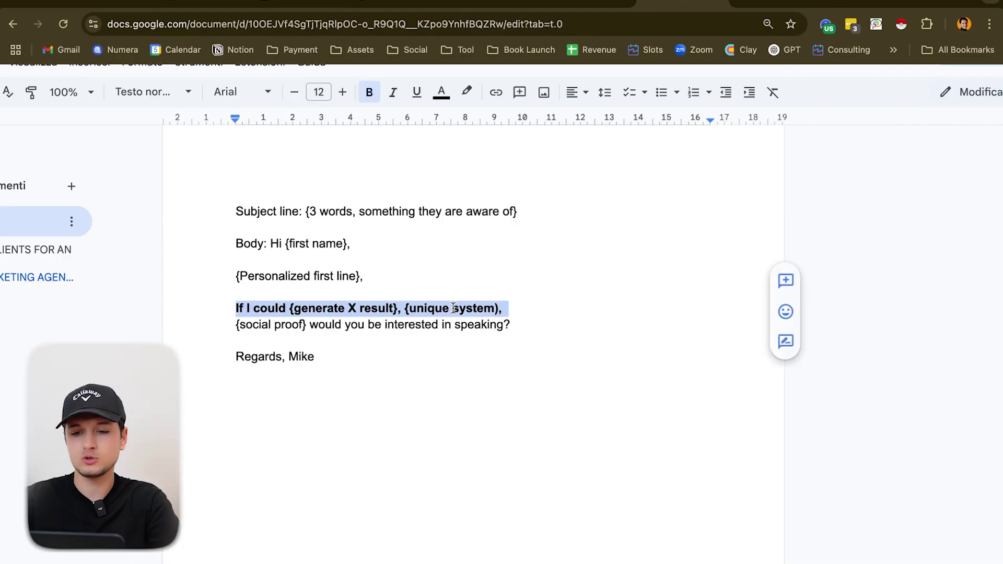
left_click(441, 359)
key("Return")
left_click(89, 61)
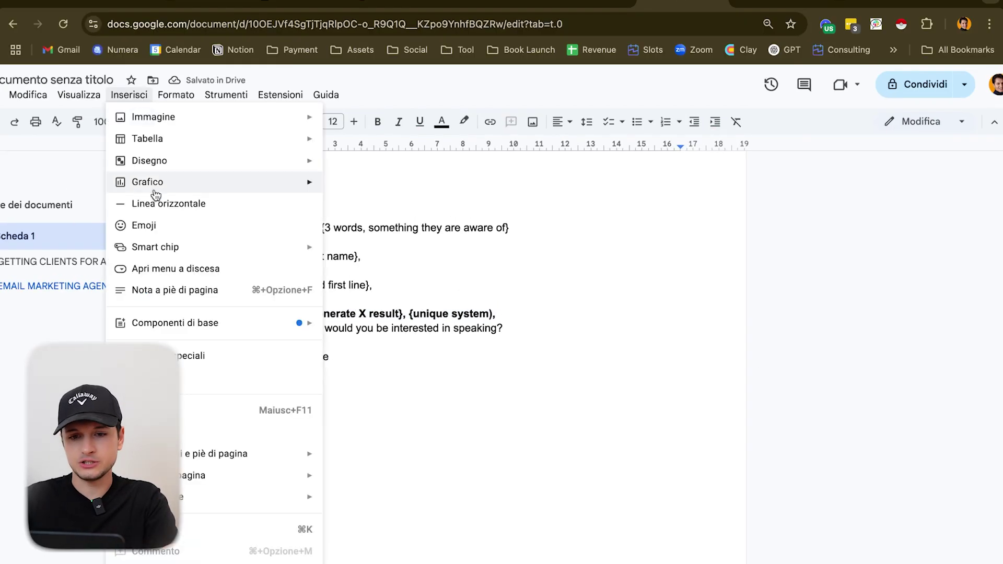
left_click(157, 203)
Step: Duplicate the whole email template, from the subject line to the signature, below the horizontal line
left_click_drag(347, 358, 254, 232)
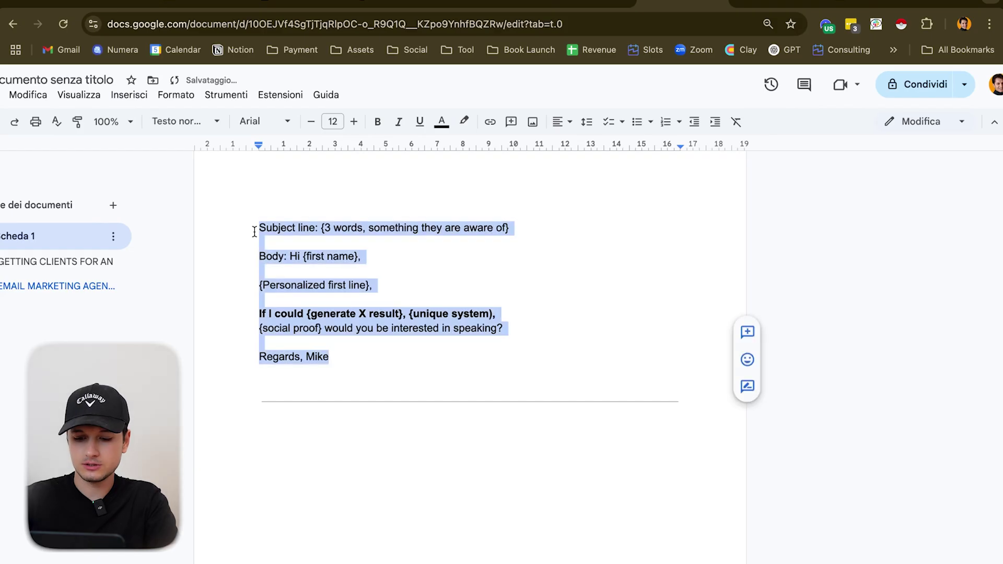
key("super+c")
key("super+v")
scroll(501, 313, "down", 5)
type("ùù")
key("BackSpace")
key("BackSpace")
Step: Insert a horizontal line below the duplicated template and select its bold "If I could" line
key("Return")
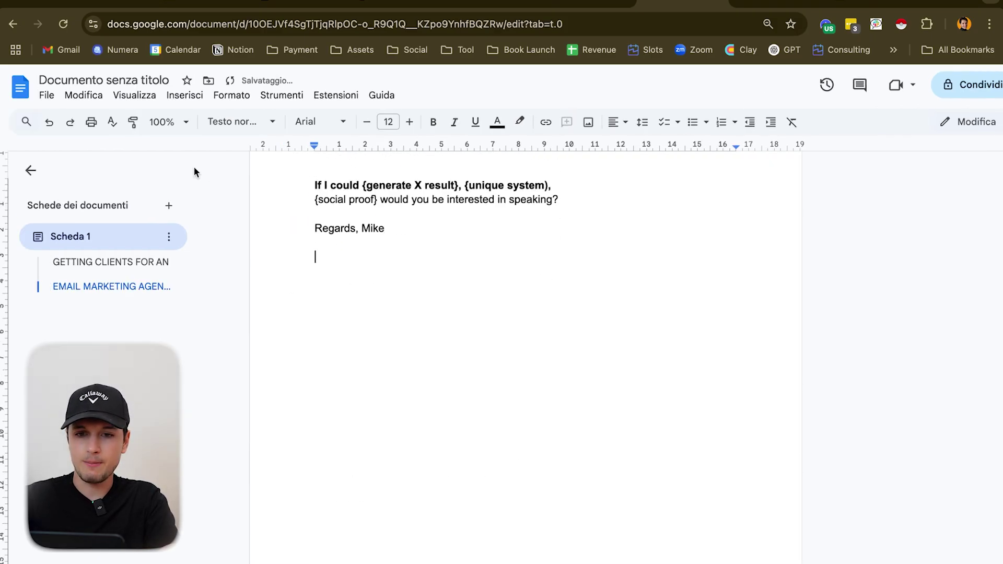
left_click(184, 95)
left_click(195, 202)
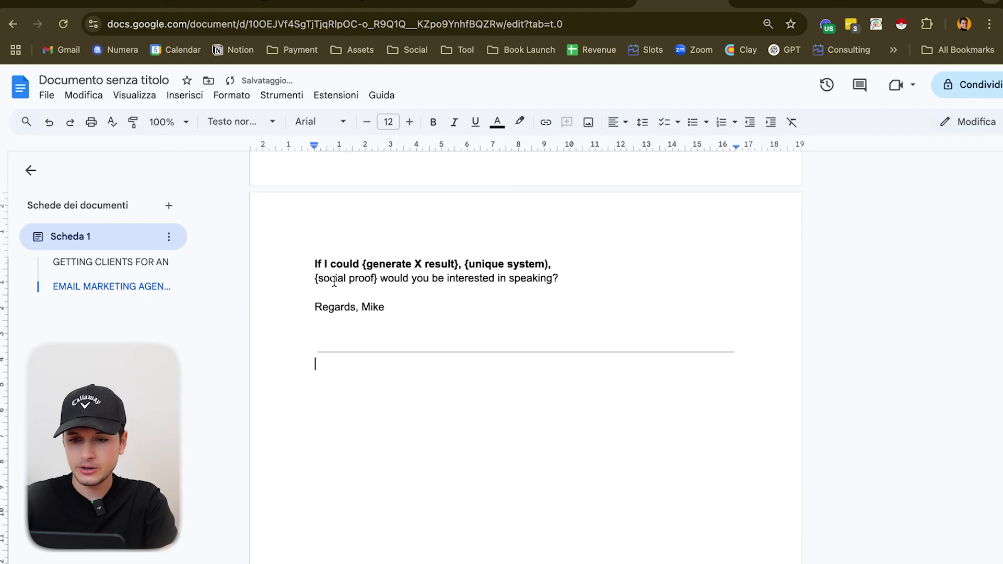
mouse_move(312, 272)
left_mouse_down()
mouse_move(550, 275)
mouse_move(293, 276)
left_mouse_up()
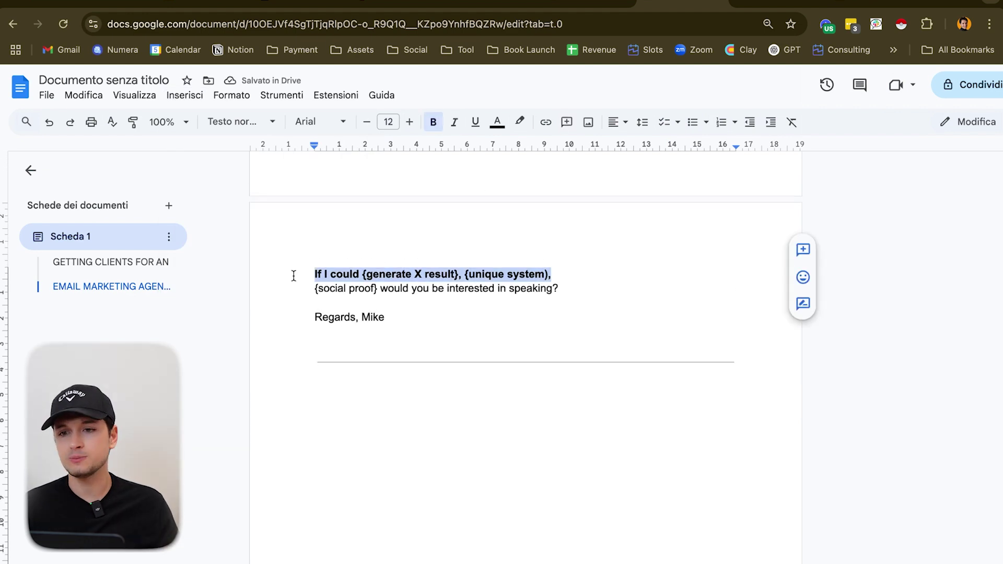
Step: Write the heading "Value Prop?" a few lines below the last horizontal line
left_click(350, 474)
key("Return")
key("Return")
key("Return")
type("Value Porp")
key("BackSpace")
key("BackSpace")
key("BackSpace")
type("rop?")
key("Return")
key("Return")
Step: List "domain knowledge", "Interviews" and "gpt" on separate lines under the "Value Prop?" heading
type("domain knowld")
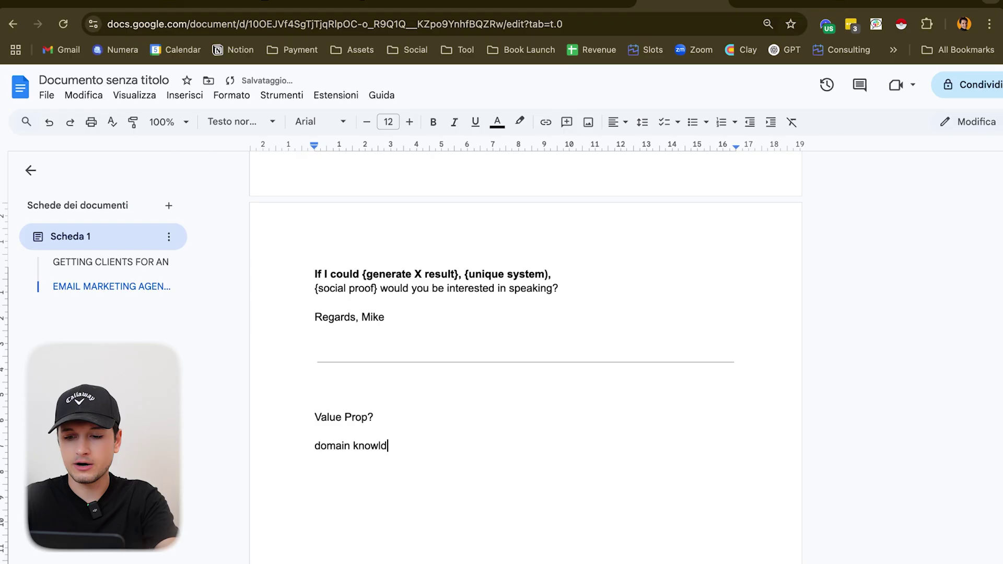
key("BackSpace")
type("edge")
key("Return")
type("Interview")
key("Return")
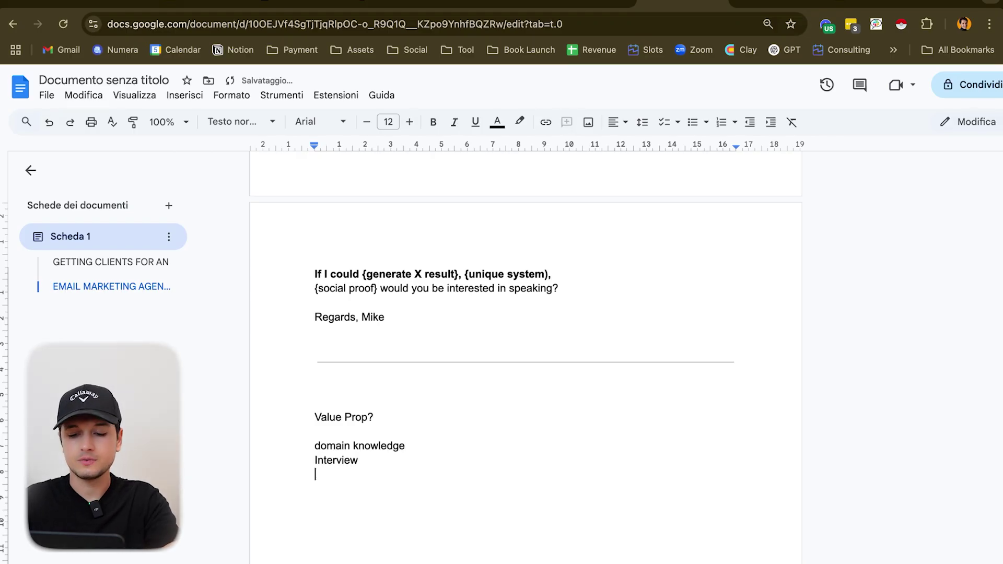
type("gpt")
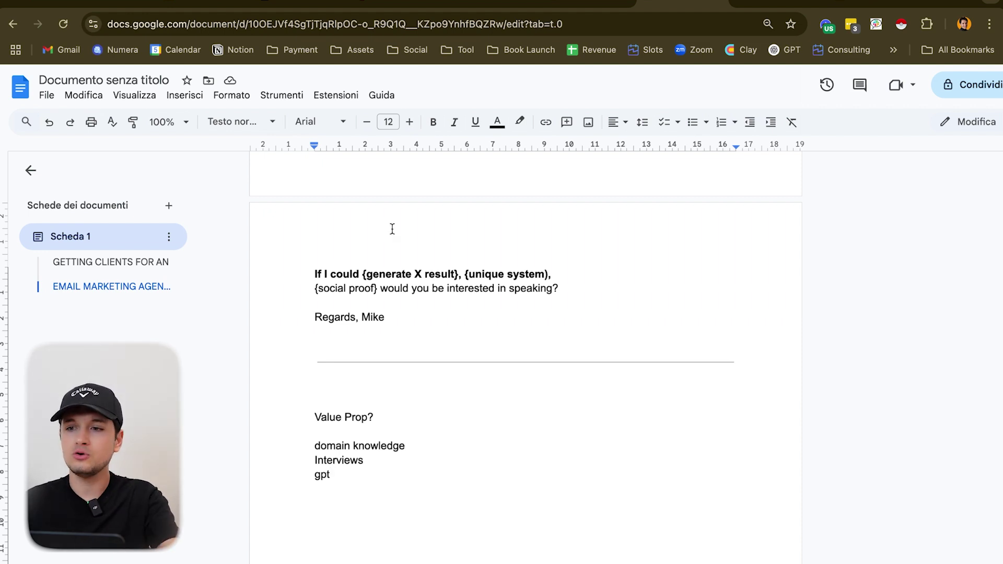
Step: Open ChatGPT in a new browser tab
left_click(930, 4)
type("chat")
key("Return")
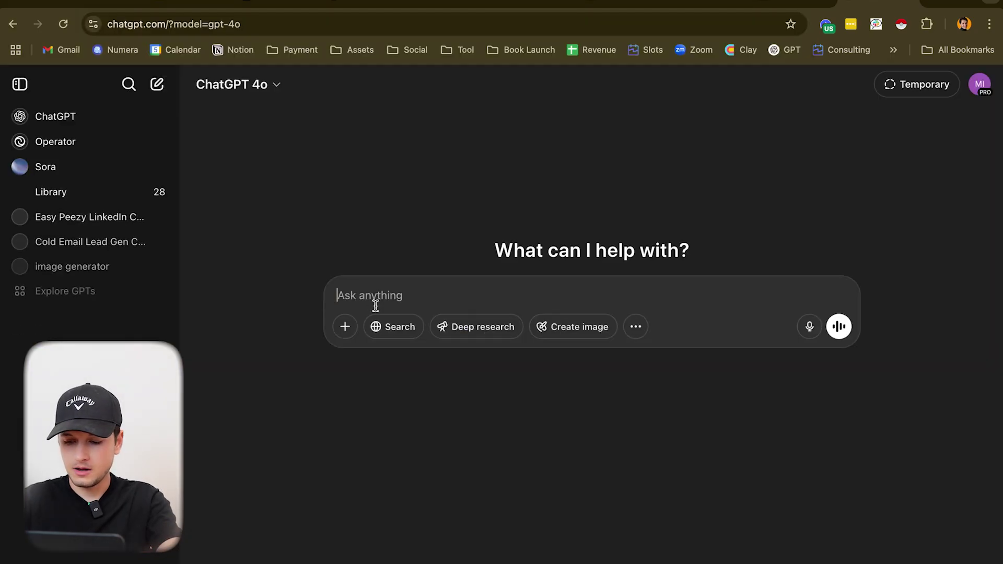
Step: Begin the prompt with "I am trying to writw cold email copy, I am selling email mrketing for ecommerces."
type("I am trying to")
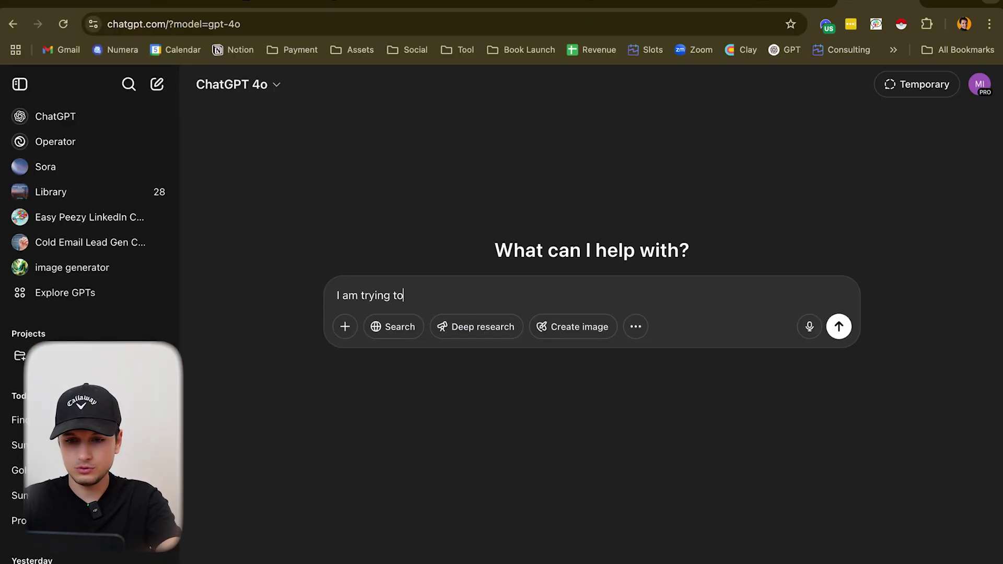
type(" writw cold emai")
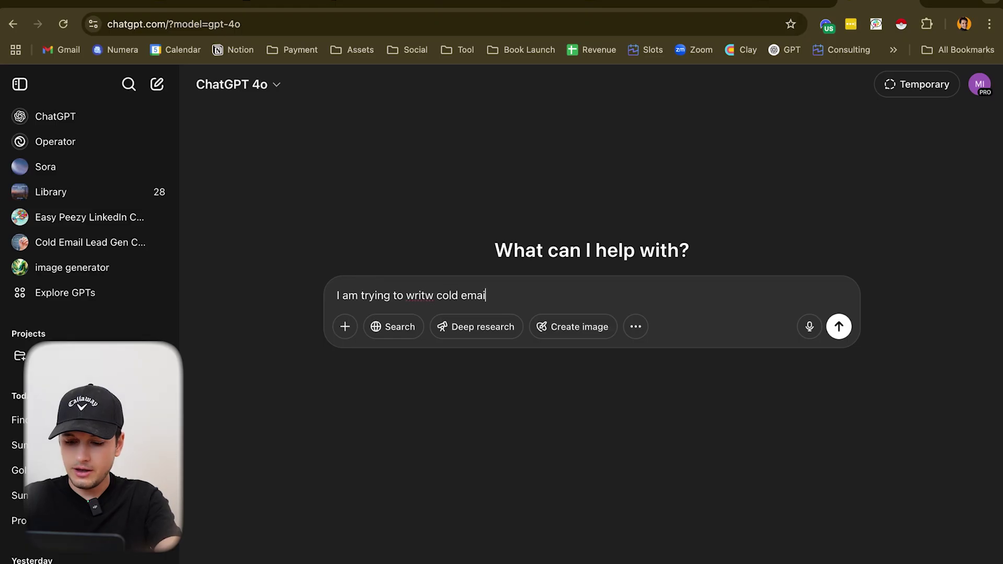
type("l copy, I am selling")
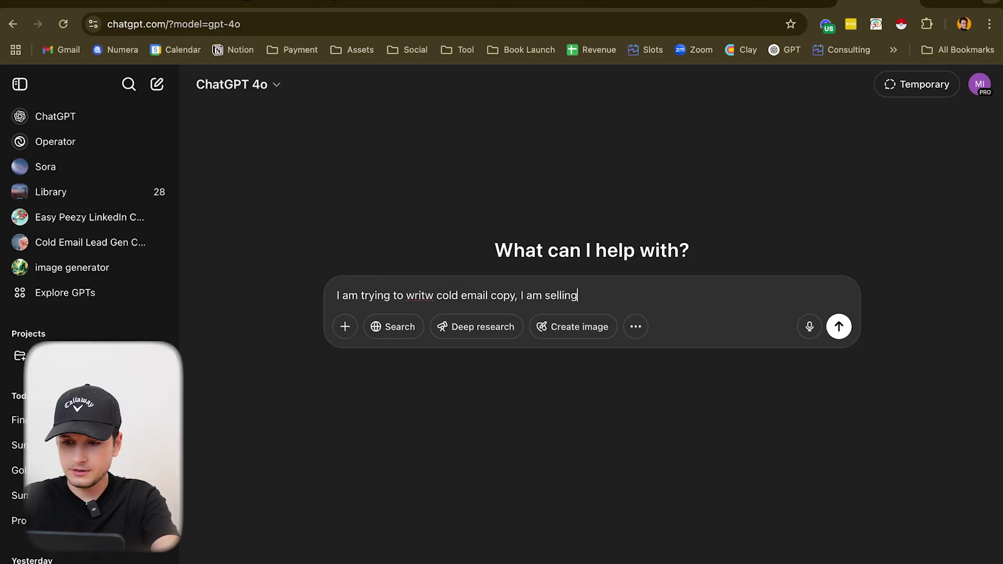
type(" email mrkt")
key("BackSpace")
type("eting for ecommerces.")
Step: Complete the prompt with "Can you please help me and list 5 value propositions?" on a separate paragraph and submit it
key("shift+Return")
key("shift+Return")
type("Csn")
key("BackSpace")
key("BackSpace")
type("an you please help me and list 5 value propo")
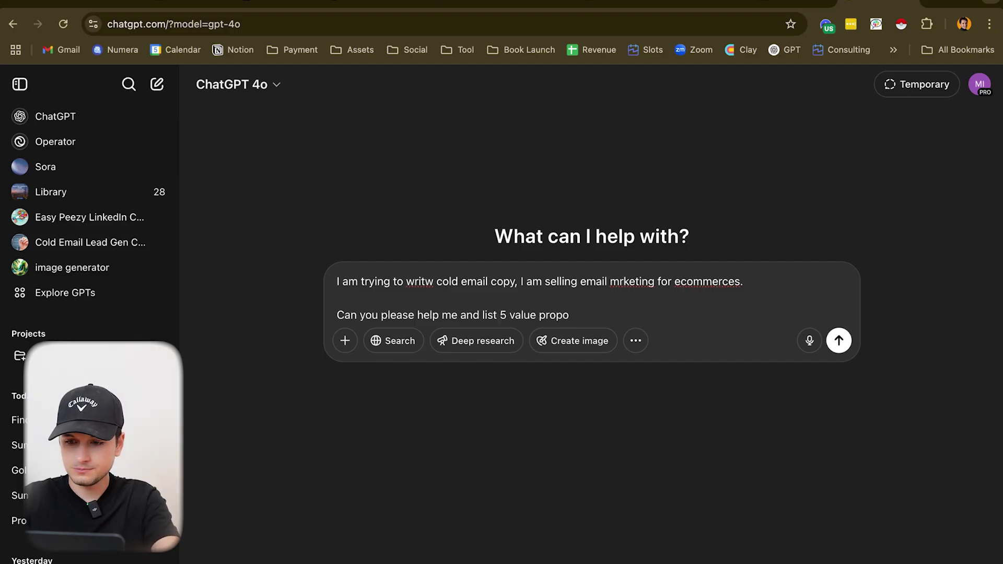
type("sitions?")
key("Return")
Step: Read the suggested value propositions and ask for better ones that are clearer in terms of more revenue, save money, etc
left_click_drag(337, 200, 529, 200)
double_click(433, 249)
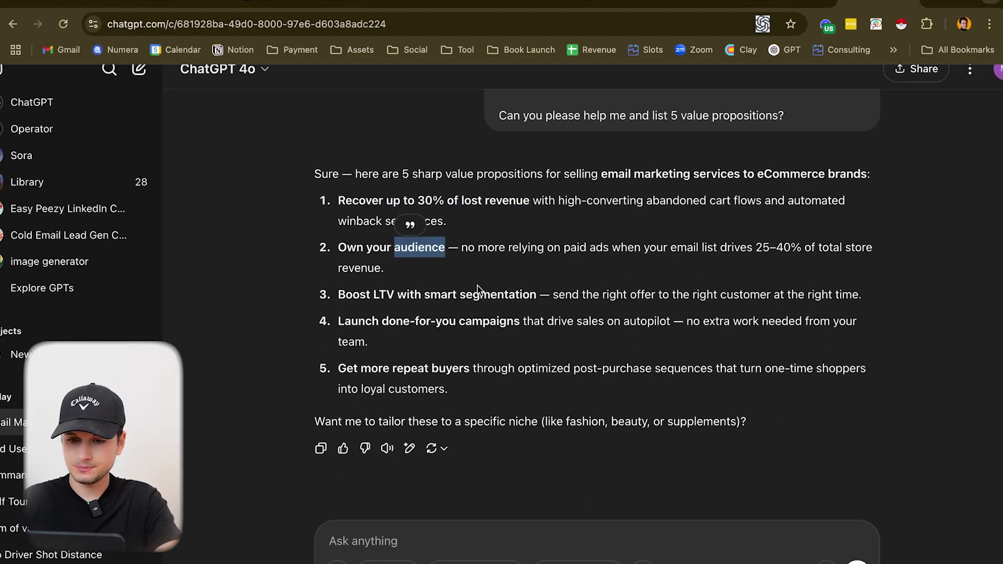
type("Better value")
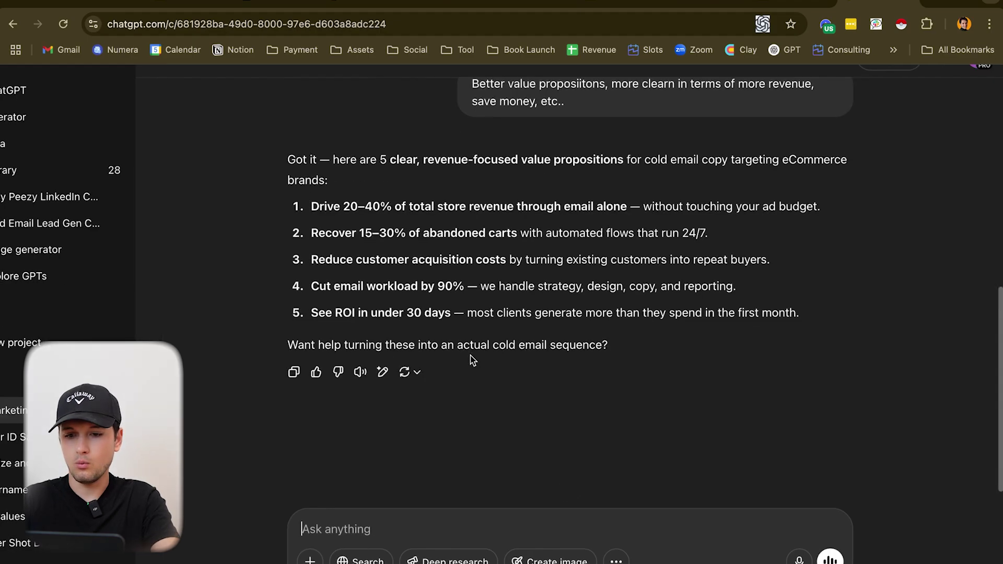
Step: Review the revenue-focused value propositions, then consult the reference text in another browser tab
scroll(548, 490, "up", 2)
scroll(391, 313, "down", 2)
left_click_drag(312, 224, 517, 225)
left_click(610, 3)
scroll(565, 388, "down", 1)
scroll(519, 346, "up", 4)
left_click_drag(562, 464, 315, 260)
Step: Switch to the [The Clay Operator]_Value_Proposition spreadsheet in Google Sheets and make a copy of it
left_click(784, 3)
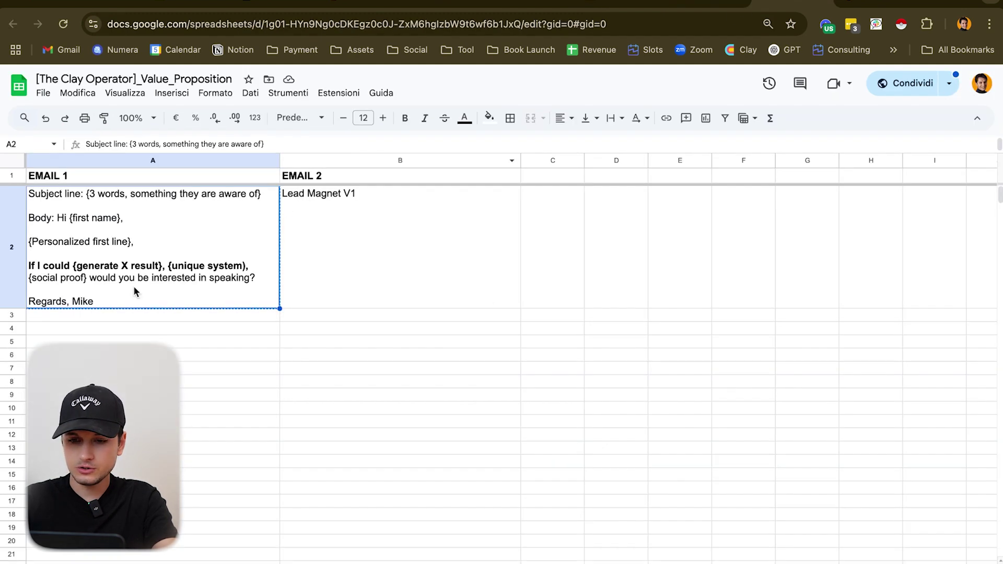
left_click(470, 501)
left_click(44, 93)
left_click(179, 177)
left_click(558, 455)
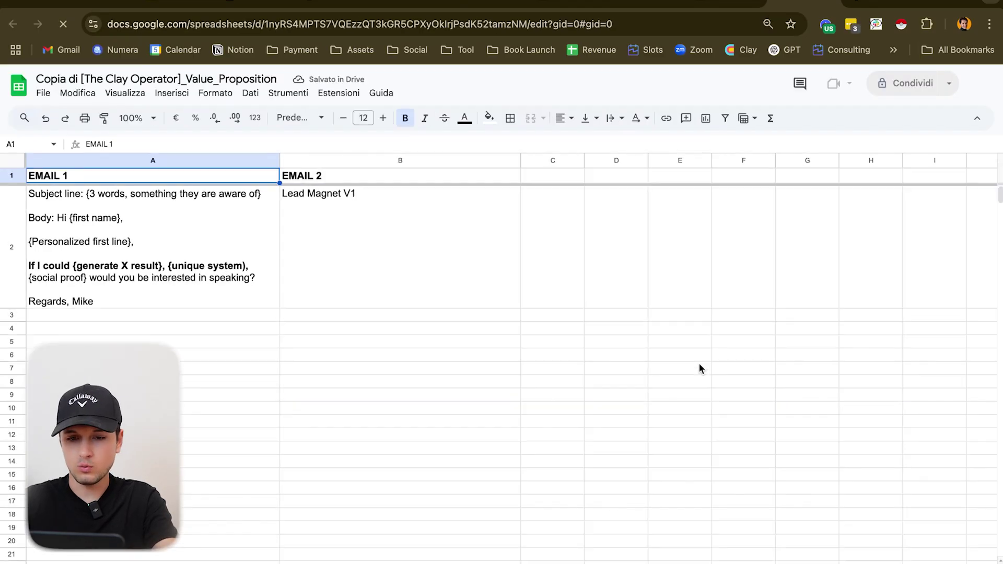
Step: In cell A2, remove the subject line and "Body:" label, and replace the personalized first line with "I noticed your {category} {Shopify} store."
left_click(131, 285)
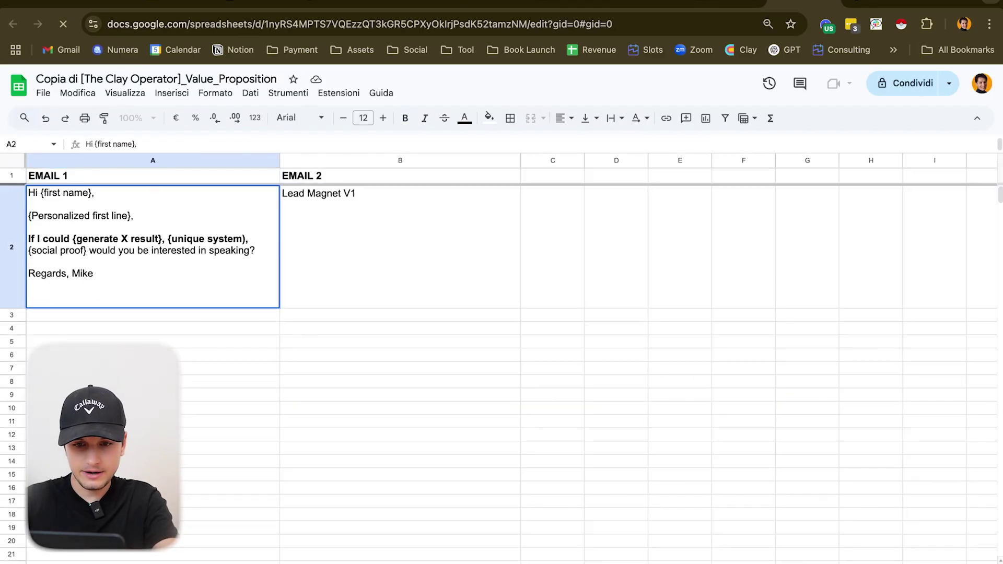
type("I noticed your")
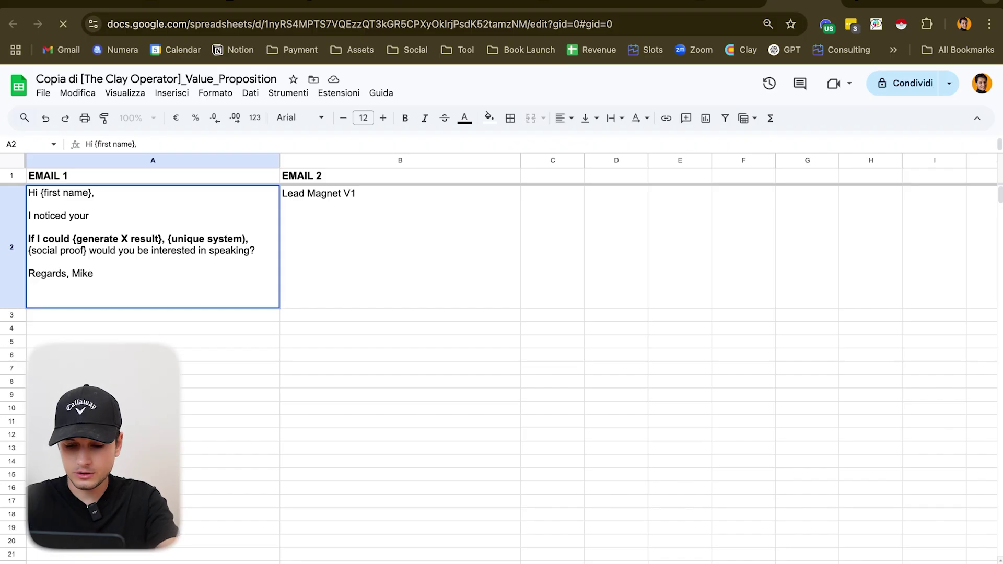
type(" {category} {Shopify}")
type(" store")
left_click(92, 215)
type("{category}")
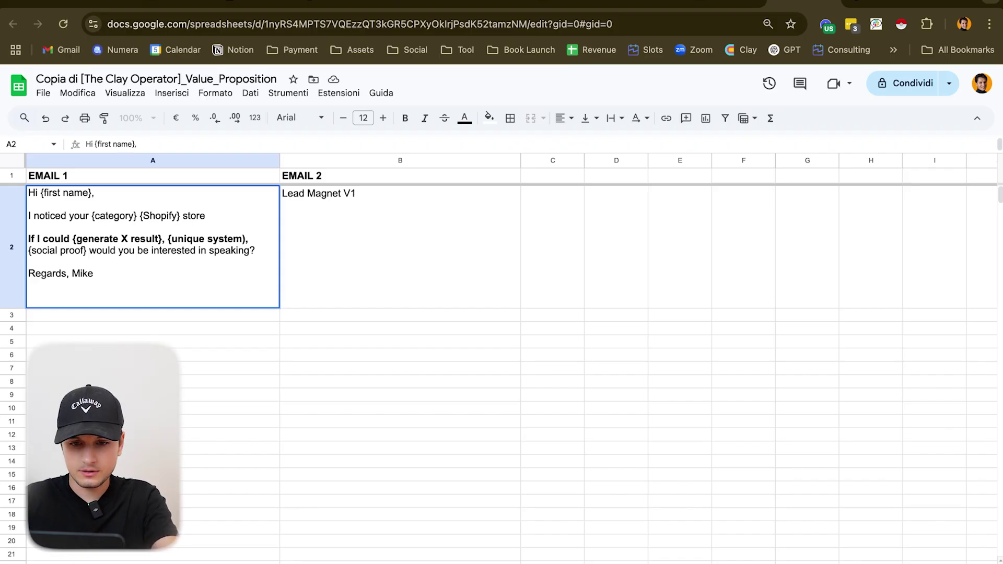
left_click(237, 211)
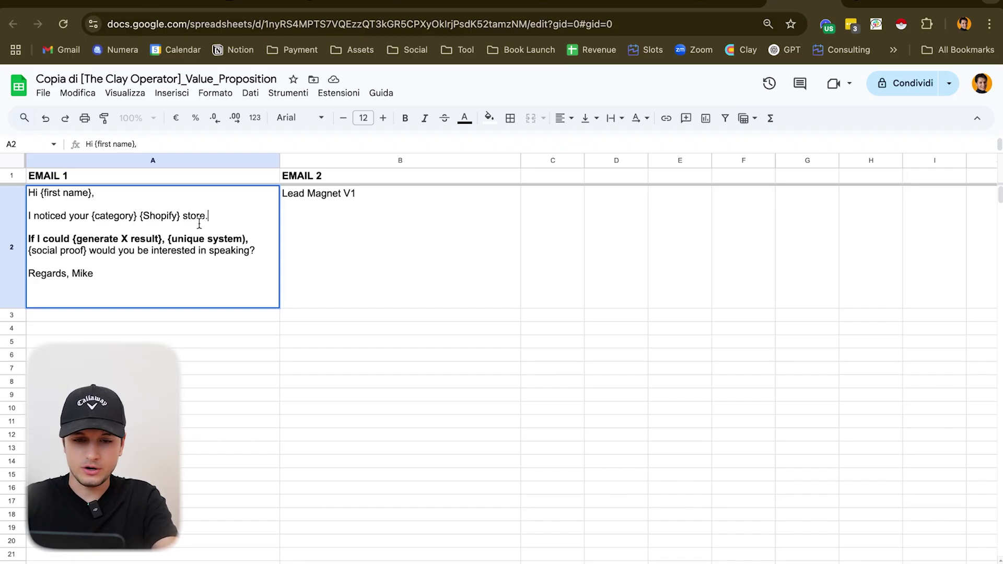
Step: Switch to the Clay table and examine the values in the Category column
left_click(232, 8)
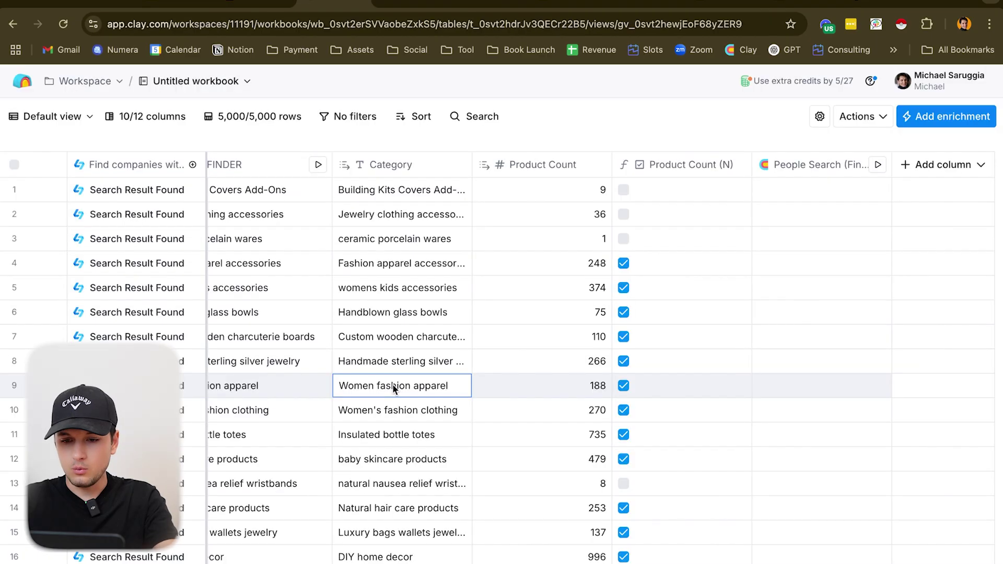
left_click(391, 334)
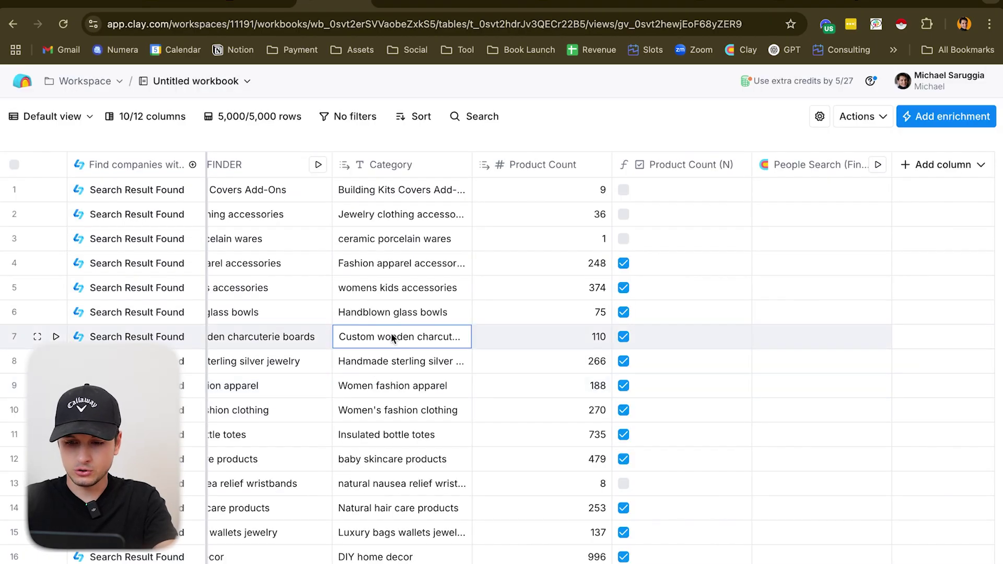
scroll(390, 333, "down", 5)
double_click(402, 413)
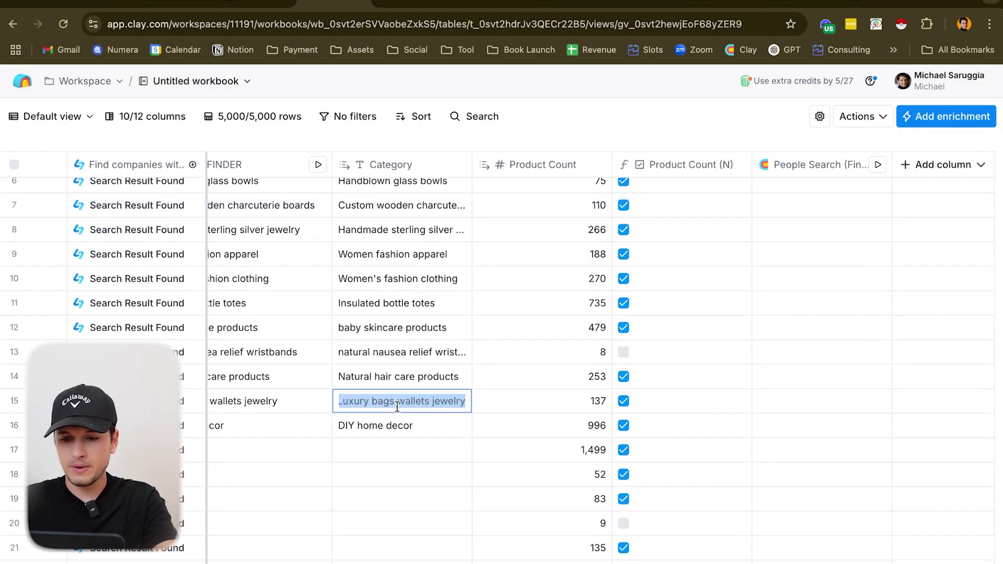
left_click(425, 346)
scroll(426, 346, "up", 5)
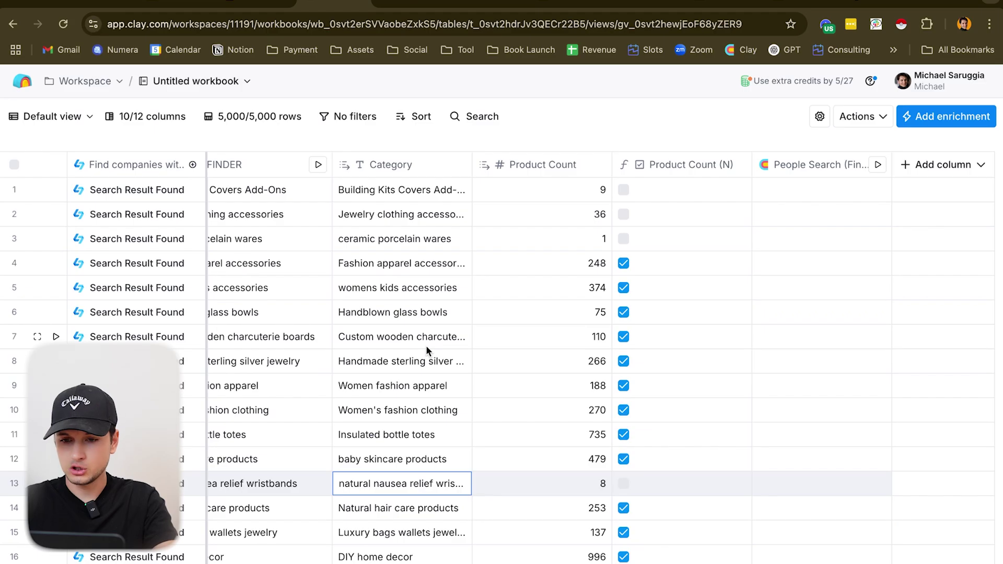
double_click(353, 242)
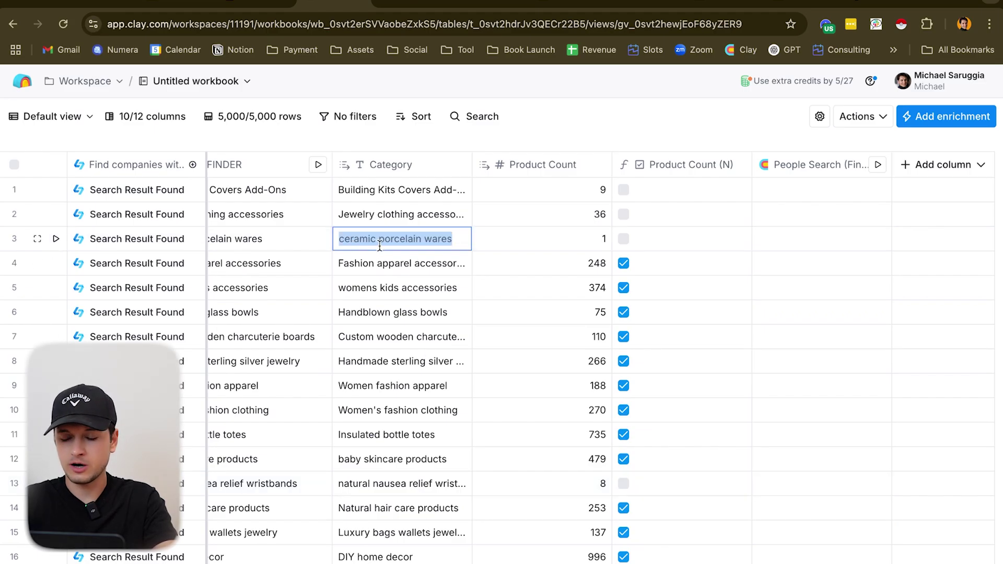
left_click(446, 311)
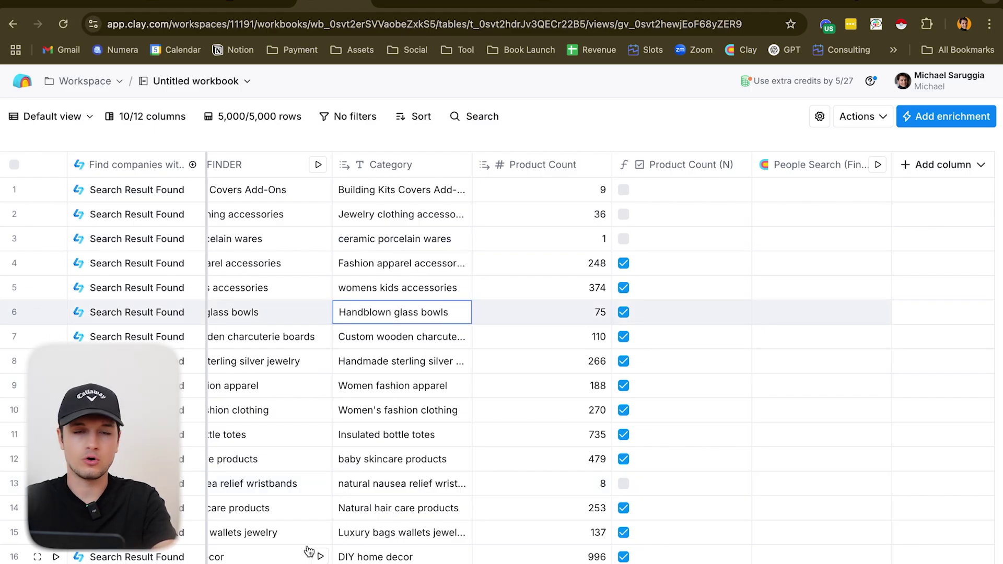
Step: In ChatGPT, draft the prompt "Put value proposition 1 into this template:" followed by email template text copied from the spreadsheet
left_click(882, 7)
type("Put ")
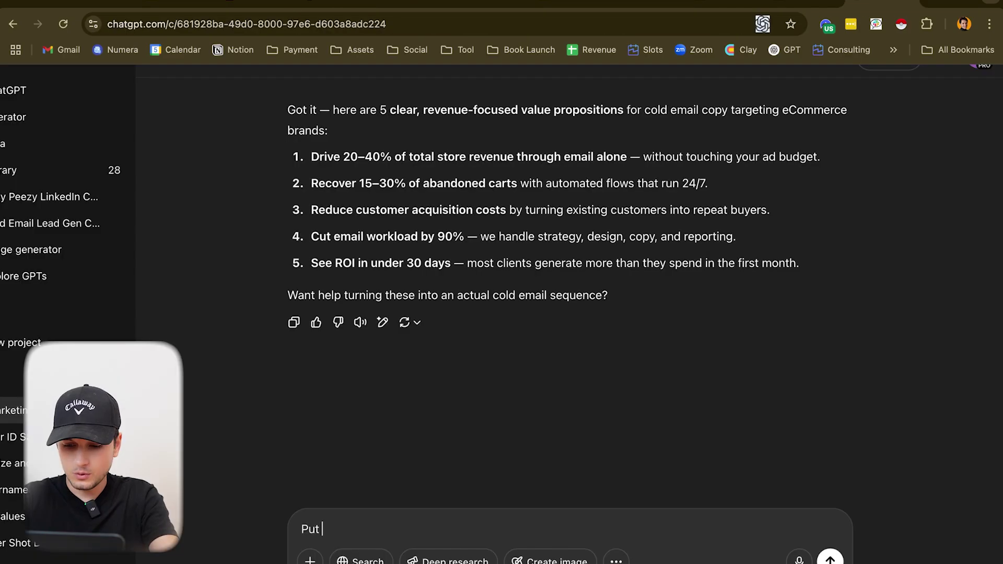
type("value propositi")
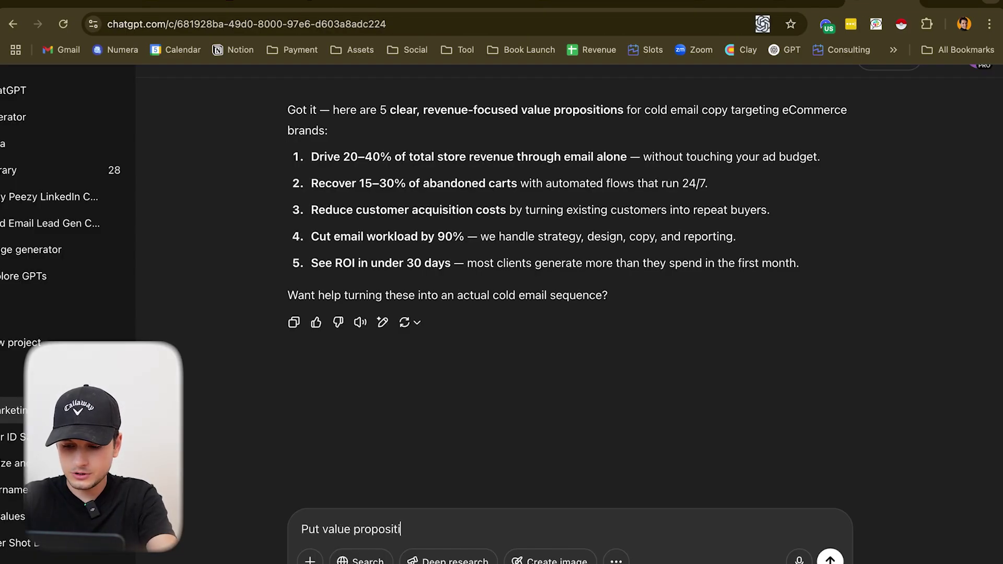
type("on 1 into th")
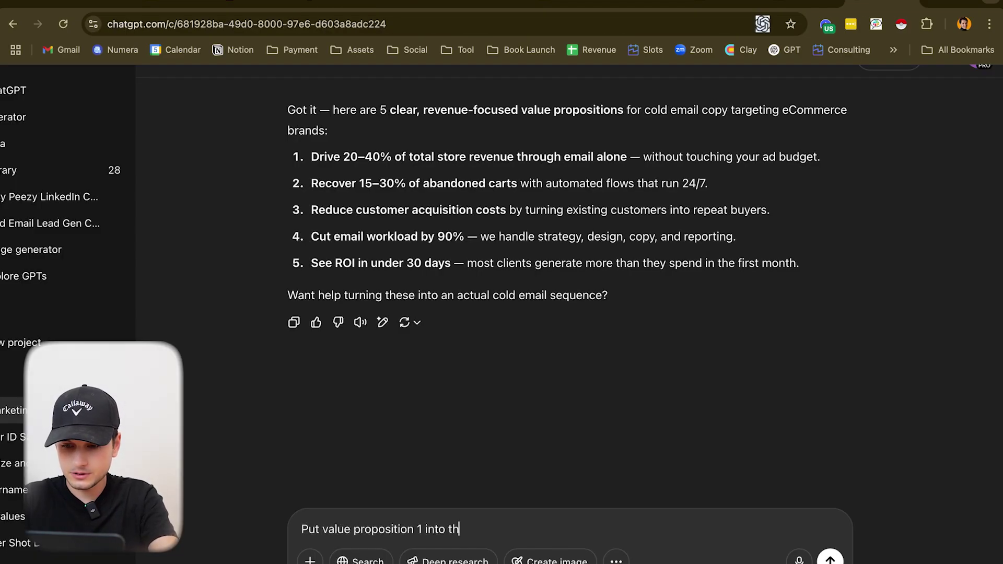
type("is template")
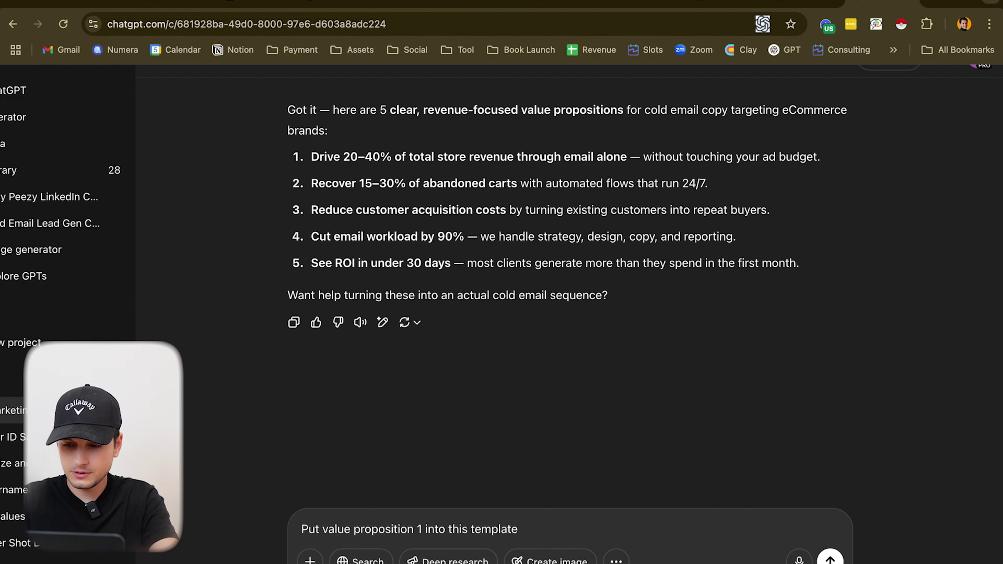
type(":")
key("ctrl+Tab")
key("super+c")
key("ctrl+shift+Tab")
key("shift+Return")
key("shift+Return")
key("super+v")
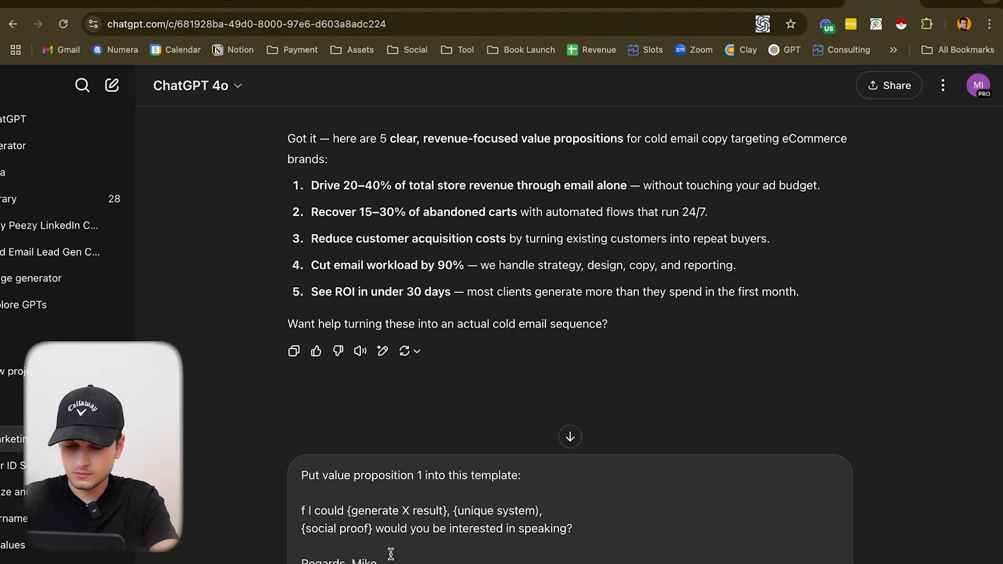
Step: Submit the full email template, starting at "Hi {first name},", as the ChatGPT message in place of any drafted text
key("super+a")
key("super+v")
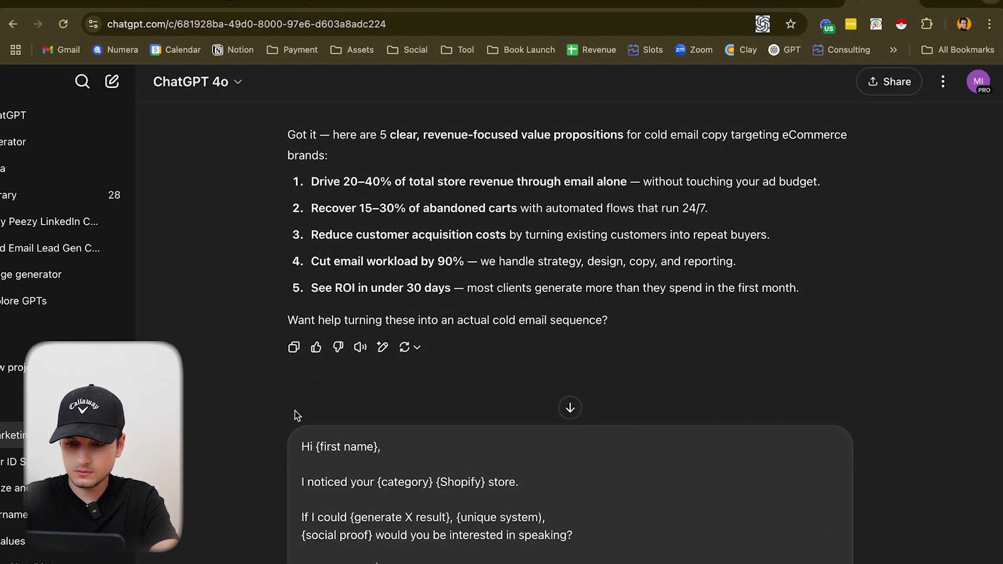
key("Return")
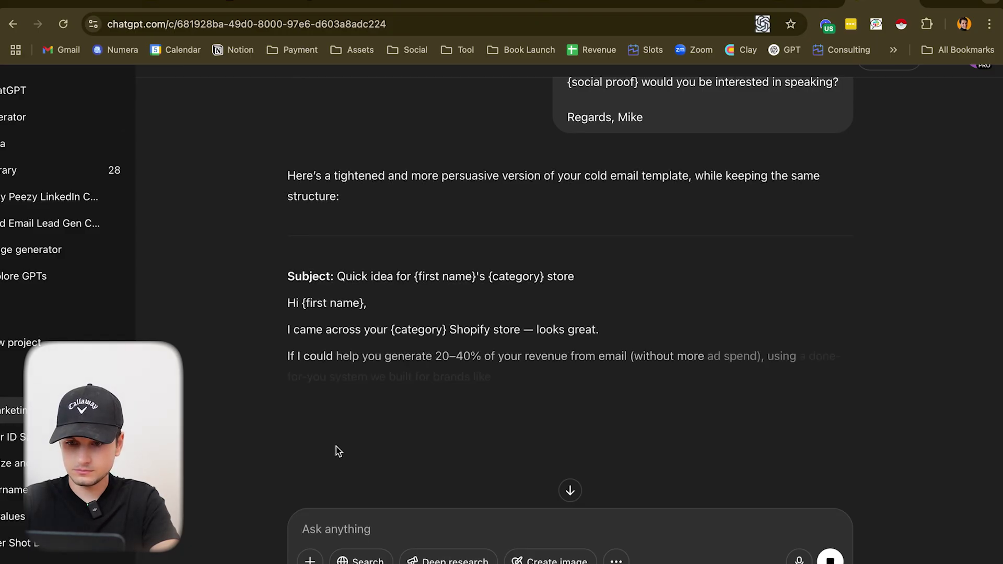
Step: Select the rewritten email from greeting to sign-off, leaving out the subject, and switch to the copied spreadsheet in Google Sheets
scroll(338, 451, "down", 3)
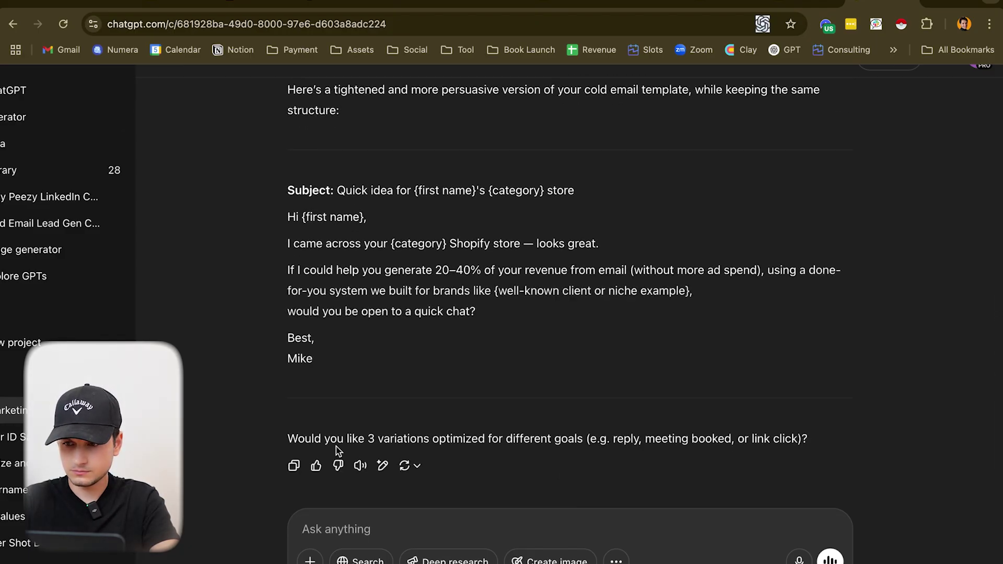
left_click_drag(287, 212, 338, 360)
left_click(781, 5)
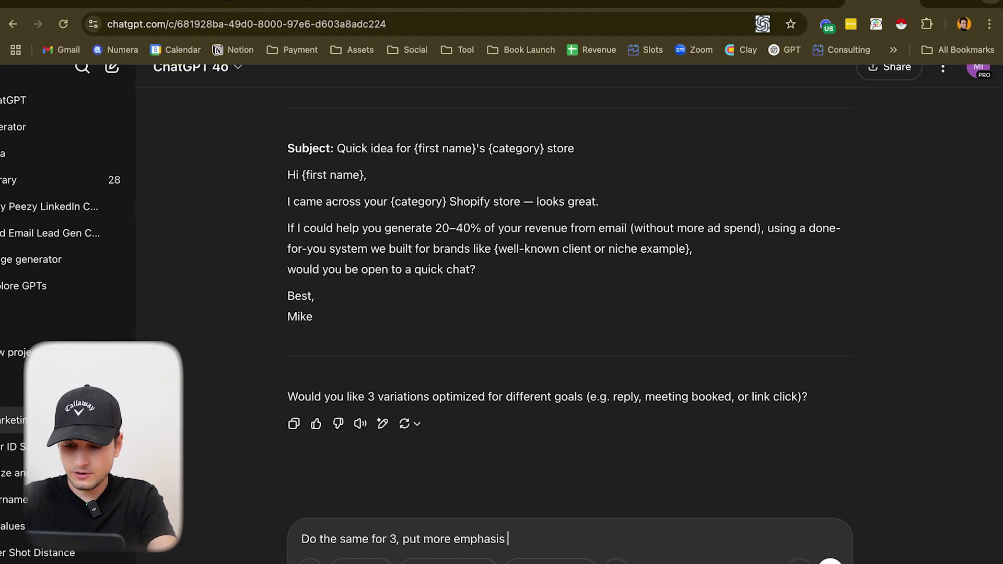
Step: Submit the ChatGPT prompt "Do the same for 3, put more emphasis of paid ads"
type("of ")
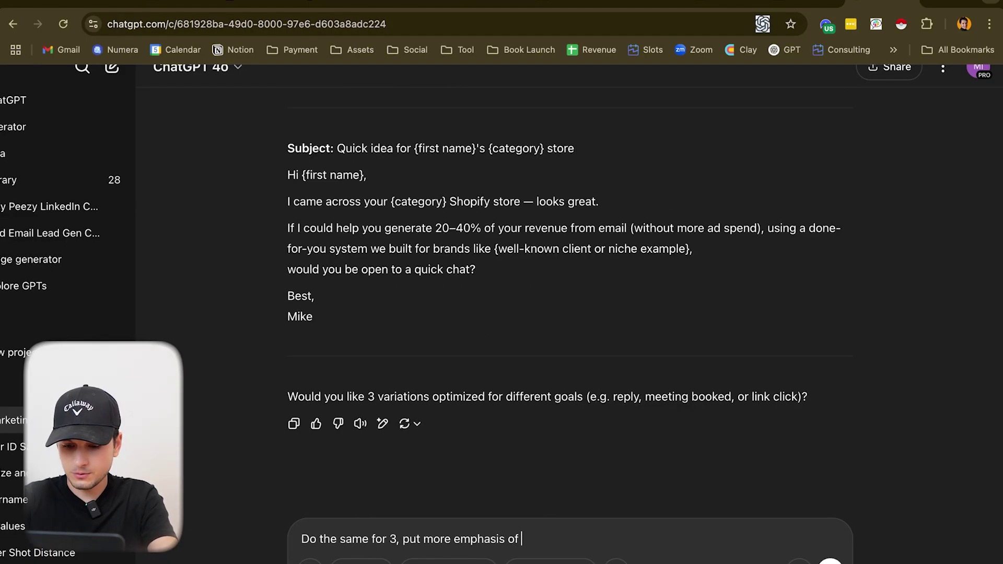
type("padi ads")
key("BackSpace")
key("BackSpace")
key("BackSpace")
key("BackSpace")
key("BackSpace")
key("BackSpace")
type("id ads")
key("Return")
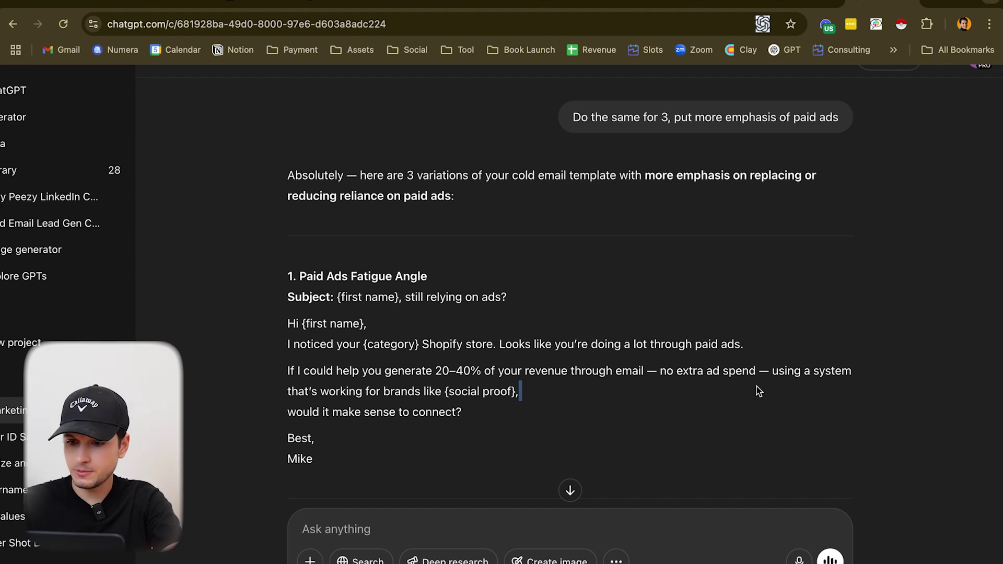
Step: Copy the Paid Ads Fatigue Angle email, without its subject, into cell A2 of the Google Sheets sheet containing Lead Magnet V2
triple_click(735, 389)
left_click(662, 371)
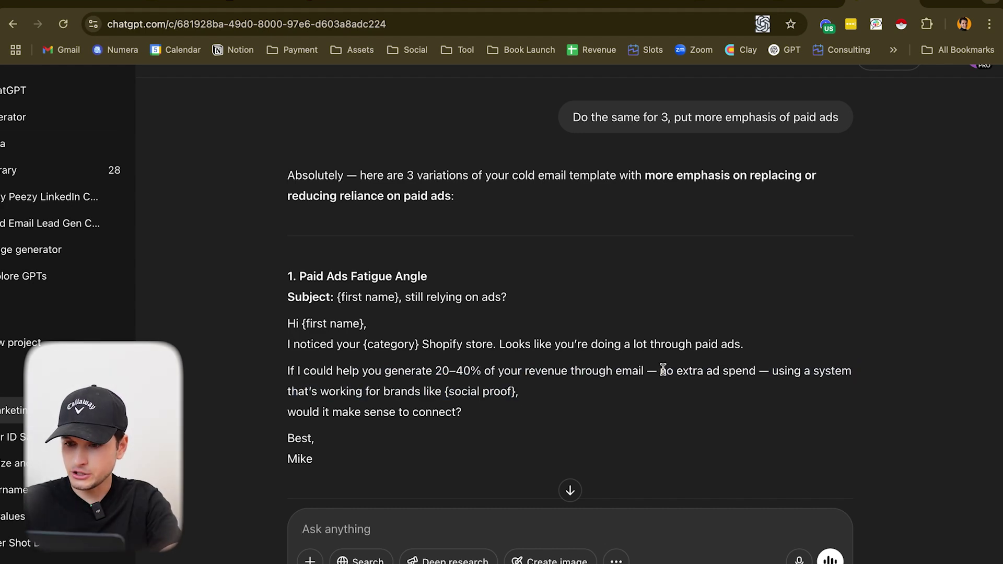
left_click_drag(568, 372, 651, 376)
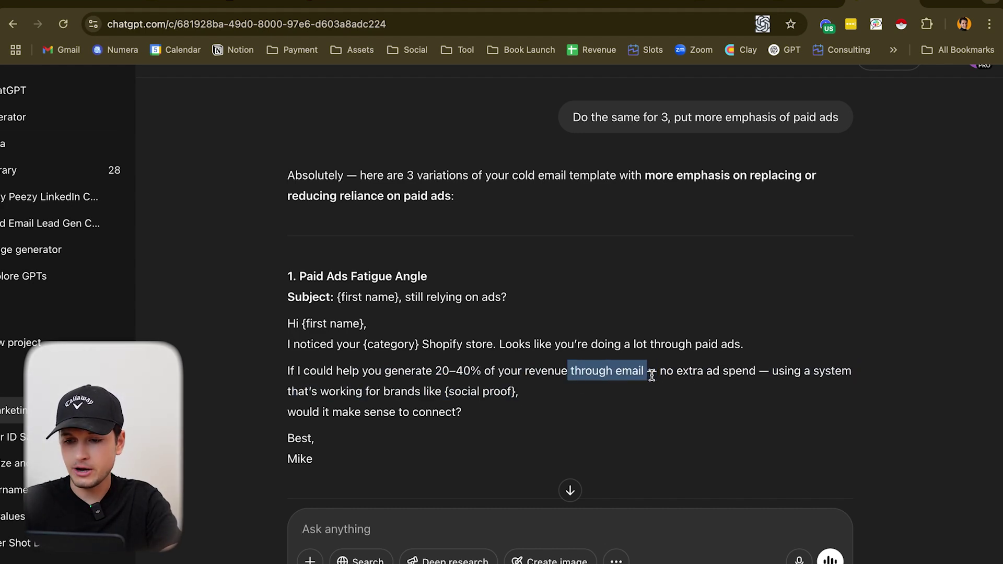
left_click(617, 395)
left_click_drag(287, 323, 314, 459)
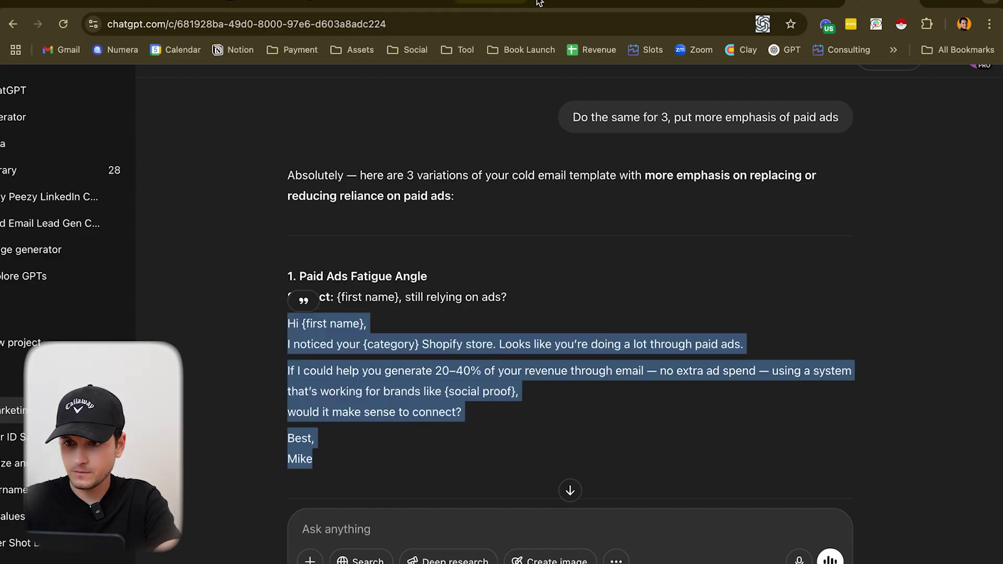
key("ctrl+Tab")
key("ctrl+Tab")
key("ctrl+Tab")
key("ctrl+Tab")
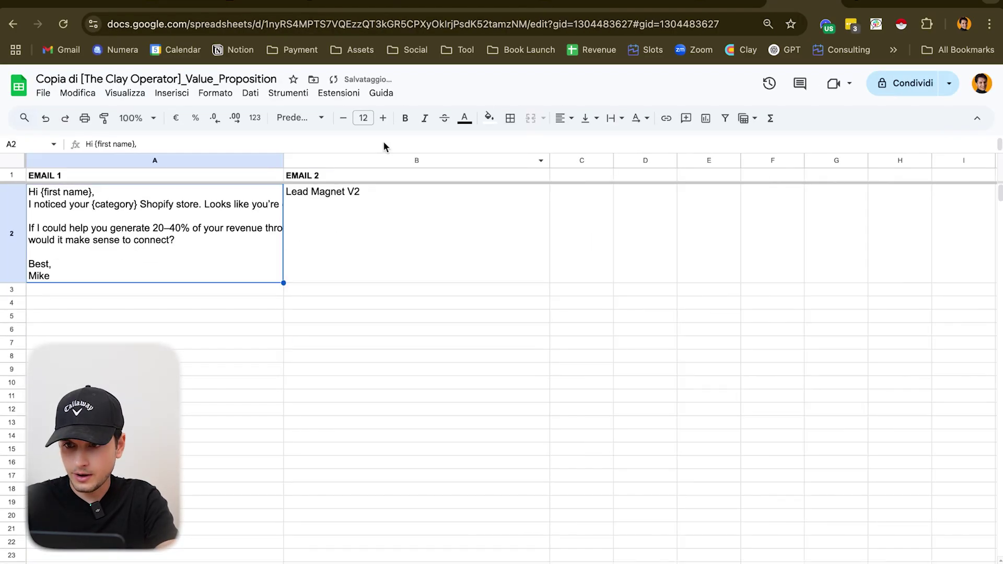
Step: Ask ChatGPT "Do the same for this value prop too:" followed by "Recover 15–30% of abandoned carts with automated flows that run 24/7."
key("ctrl+Tab")
scroll(607, 303, "up", 5)
scroll(607, 303, "up", 10)
scroll(607, 303, "down", 20)
type("Do the same for this value prop too:")
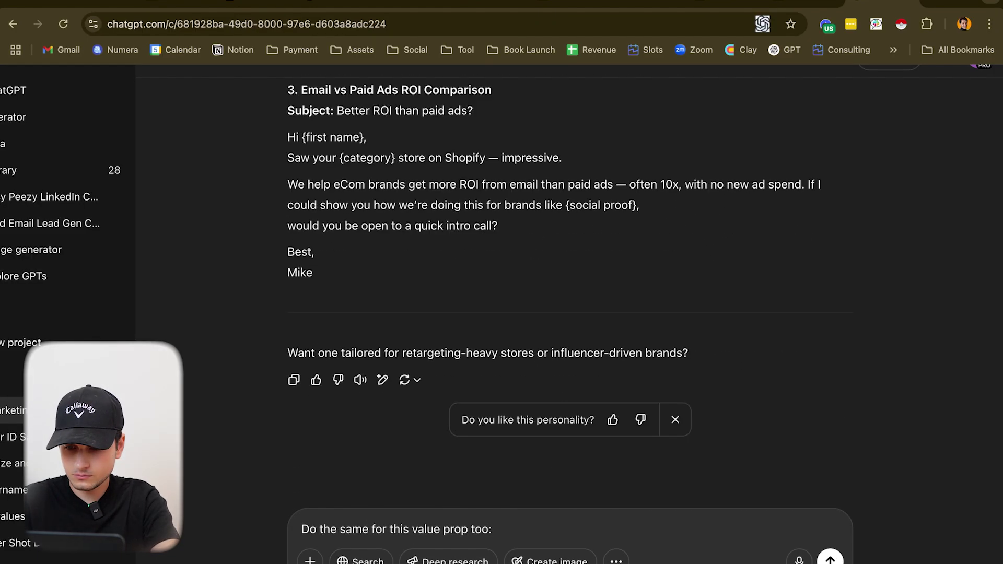
scroll(481, 365, "up", 15)
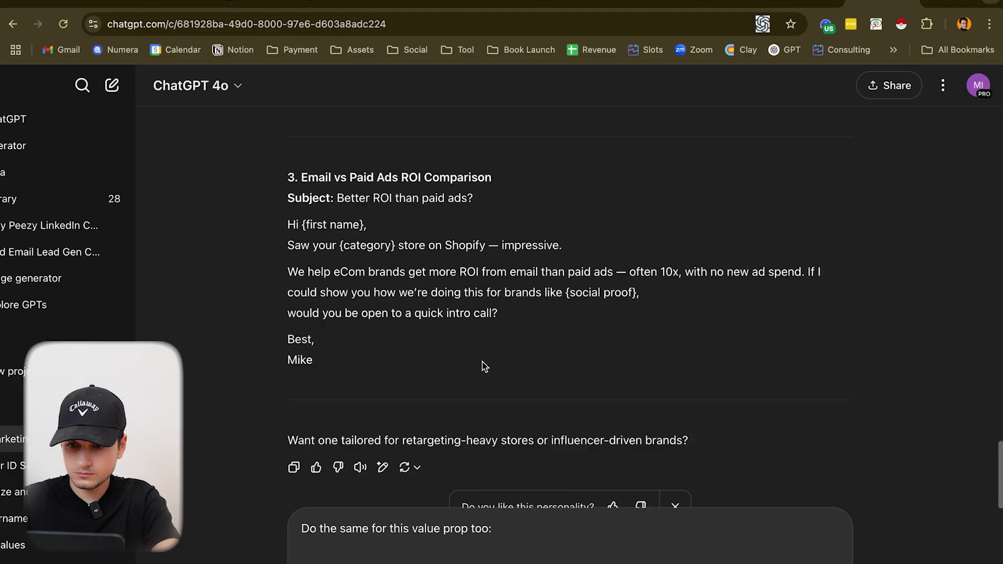
left_click_drag(310, 283, 840, 285)
scroll(601, 470, "down", 15)
type(":")
key("super+v")
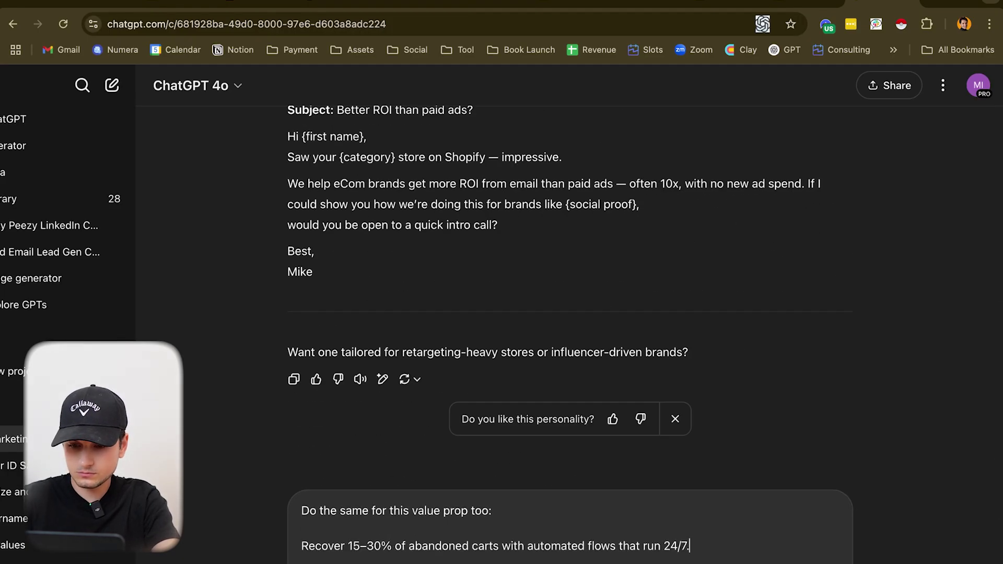
key("Return")
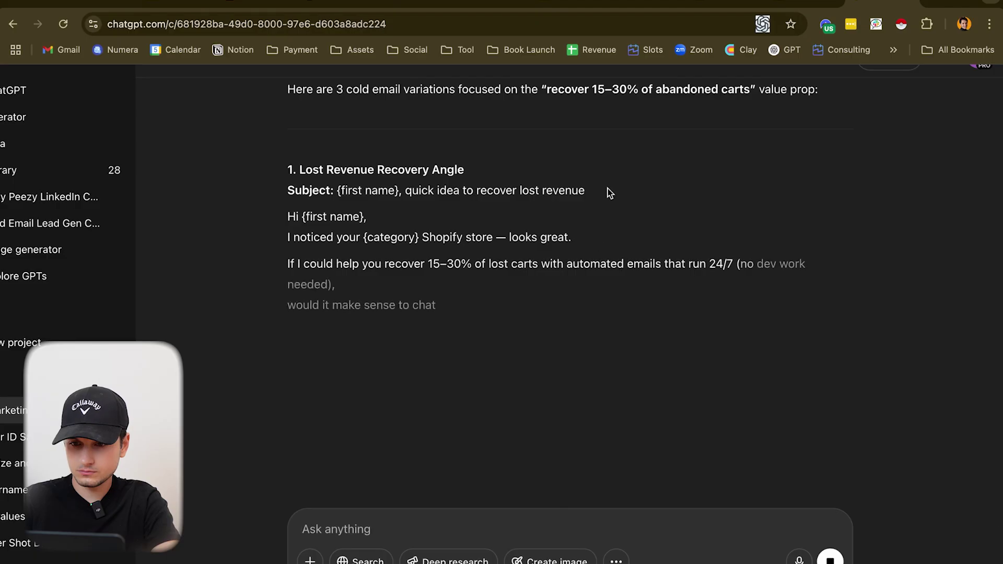
Step: Copy the email beginning "Most eCom brands lose thousands in dropped carts every month" into the next sheet's cell A2 in Google Sheets
scroll(606, 193, "down", 4)
left_click_drag(313, 402, 291, 267)
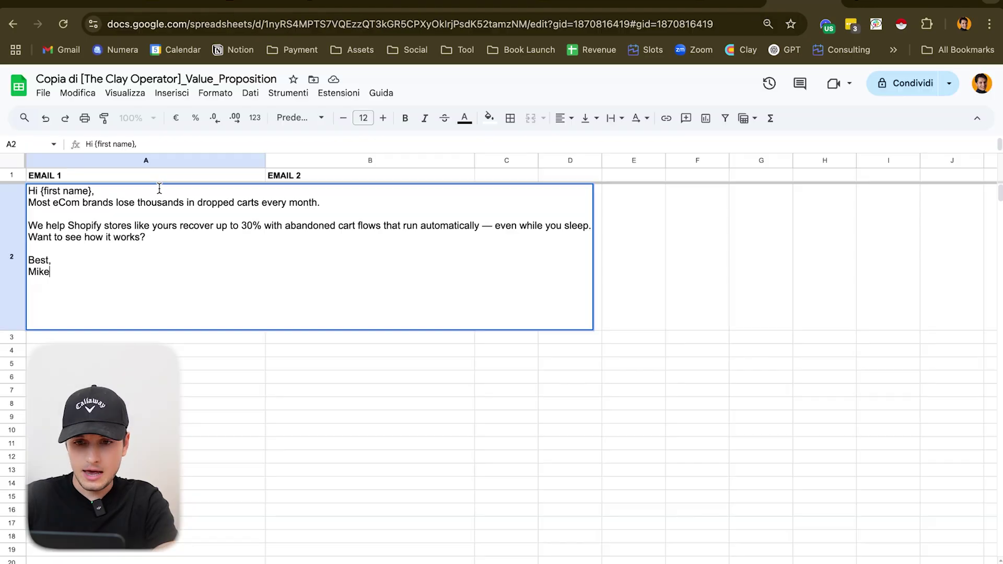
Step: In cell A2's email, add a blank line after the greeting and join the sender's name to the "Best," line
left_click(156, 176)
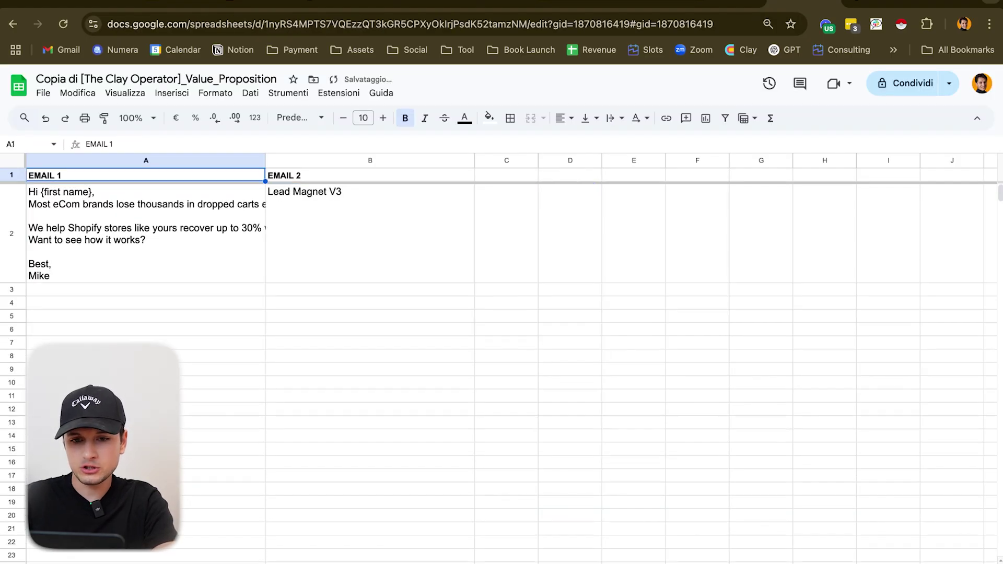
left_click(157, 239)
double_click(157, 239)
left_click(129, 192)
key("alt+Return")
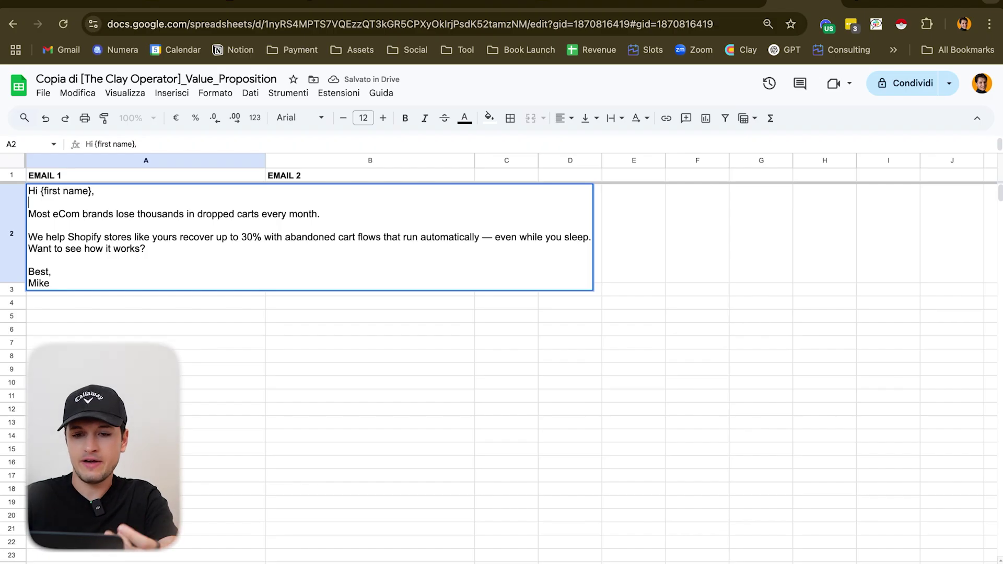
left_click(60, 285)
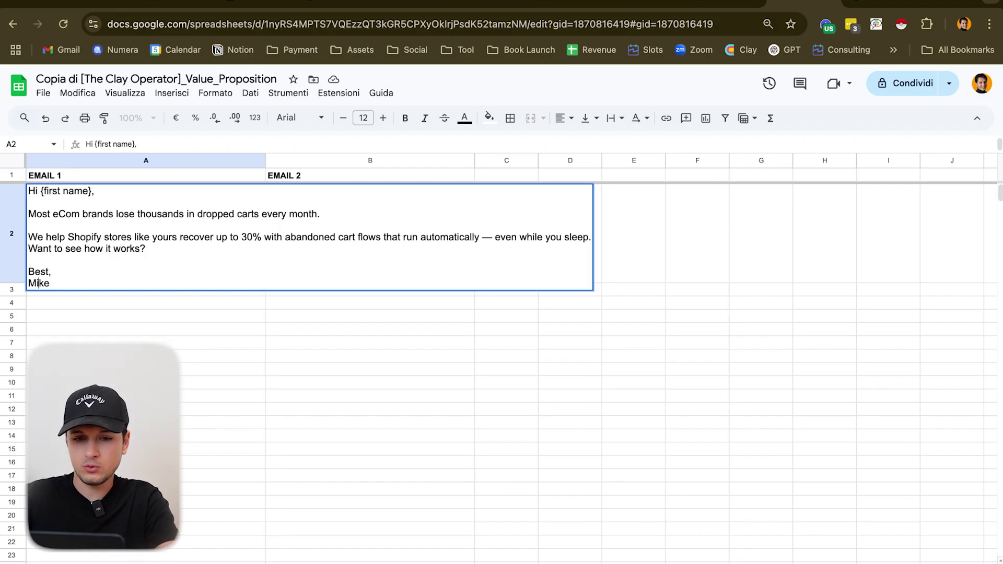
key("BackSpace")
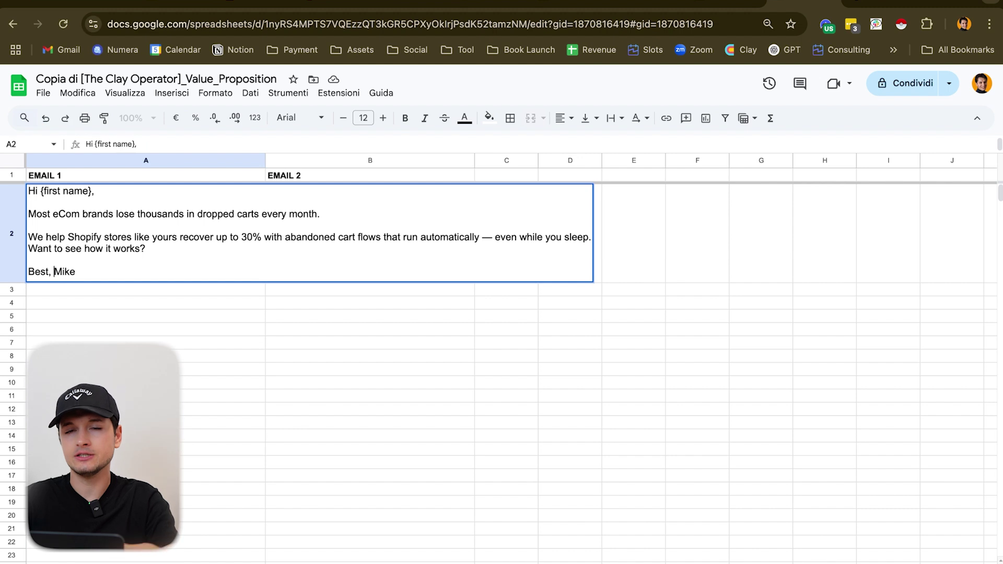
left_click(222, 422)
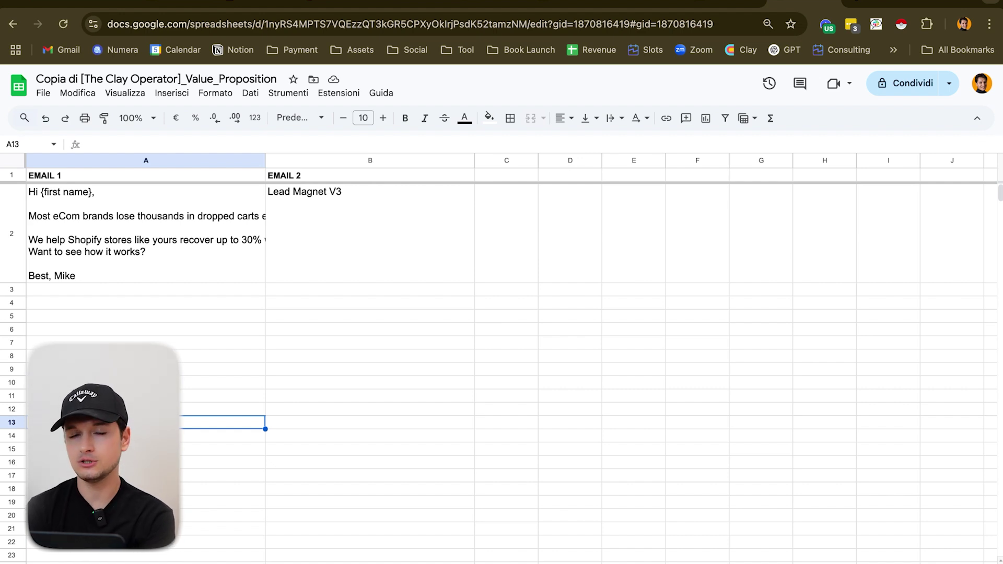
Step: Switch to Miro and review the three value prop and three lead magnet variant notes under the copy strategy
left_click(384, 254)
left_click(261, 6)
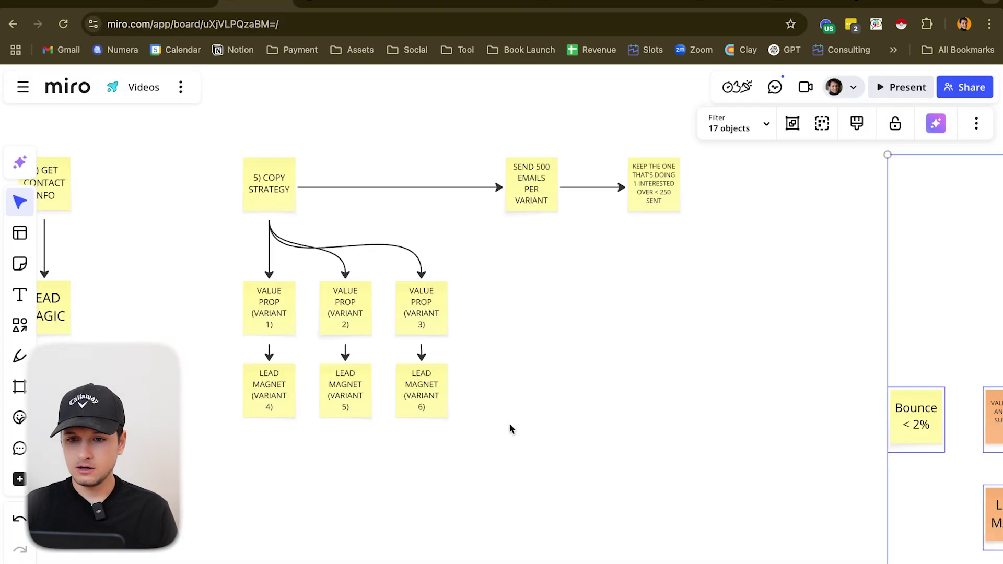
scroll(509, 422, "down", 3)
scroll(428, 450, "up", 5)
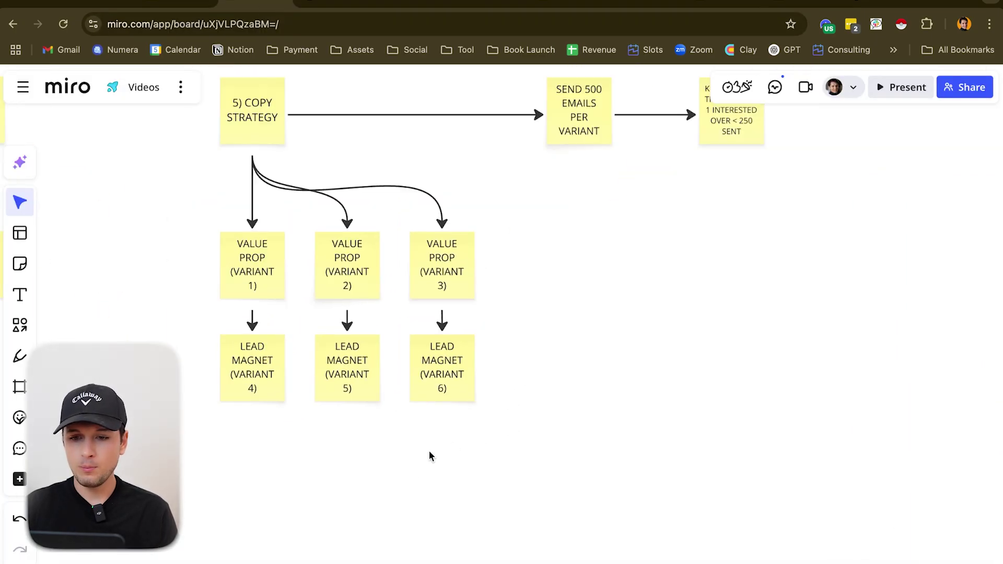
left_click_drag(214, 496, 695, 253)
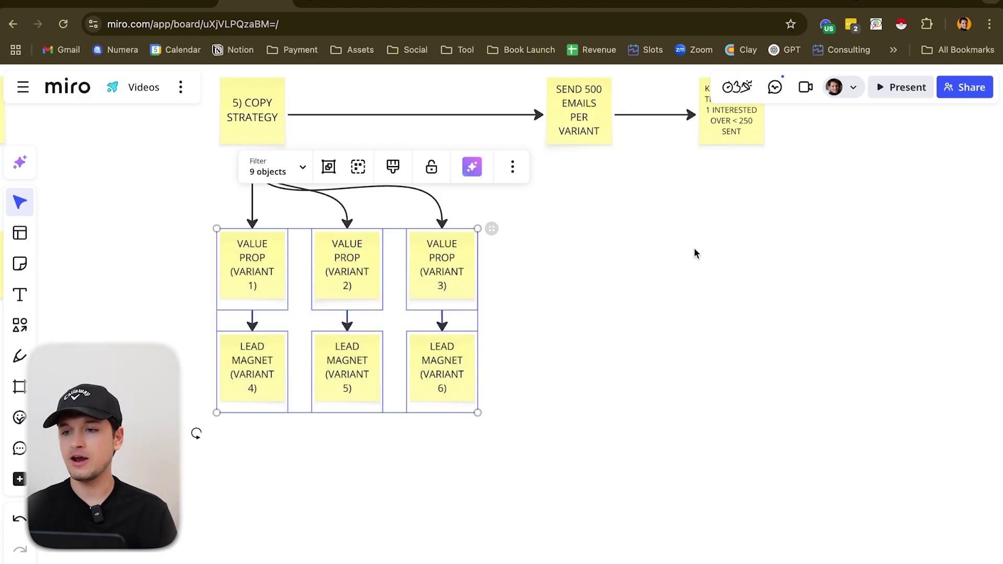
left_click(800, 4)
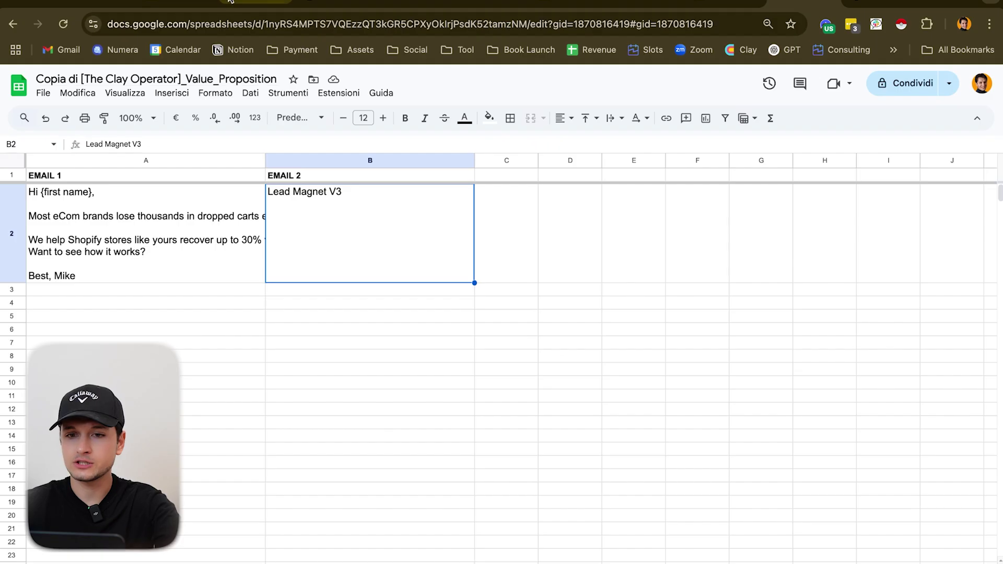
Step: Switch to the Google Docs document, insert a two-column, six-row table below "gpt" and enter "Value prop 1" in its first cell
left_click(569, 5)
key("Return")
key("Return")
key("Return")
key("Return")
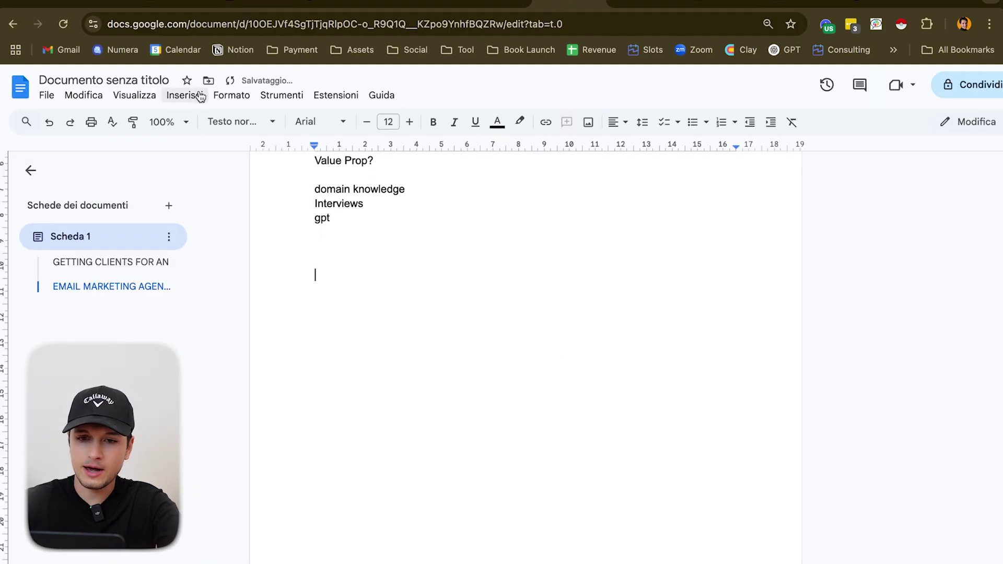
left_click(185, 95)
mouse_move(183, 137)
left_click(405, 198)
type("Value prop 1")
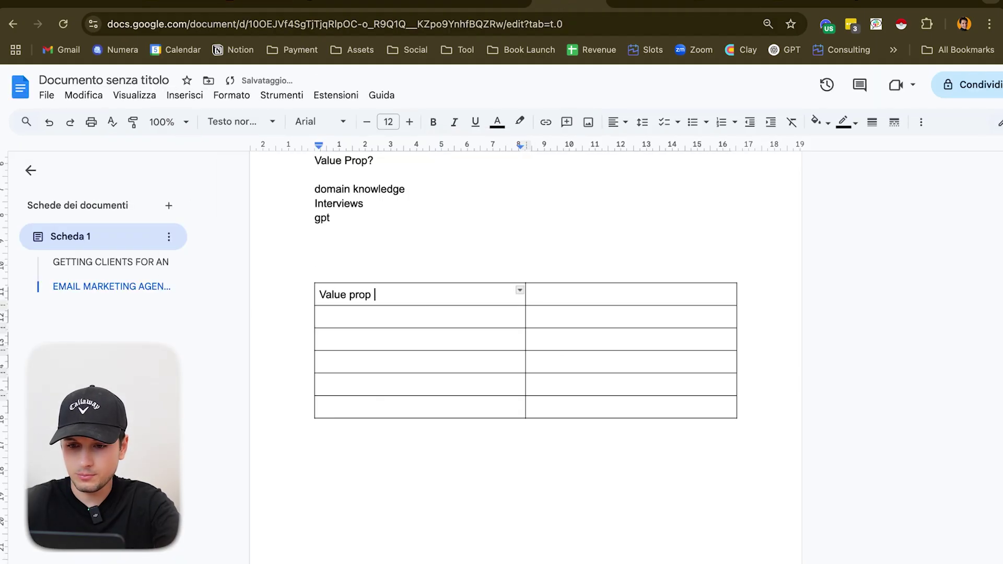
Step: Copy "Value prop 1" into the remaining first-column cells and change the last row's entry to "Value prop 6"
key("shift+Home")
key("ctrl+c")
left_click(398, 317)
key("ctrl+v")
left_click(398, 340)
key("ctrl+v")
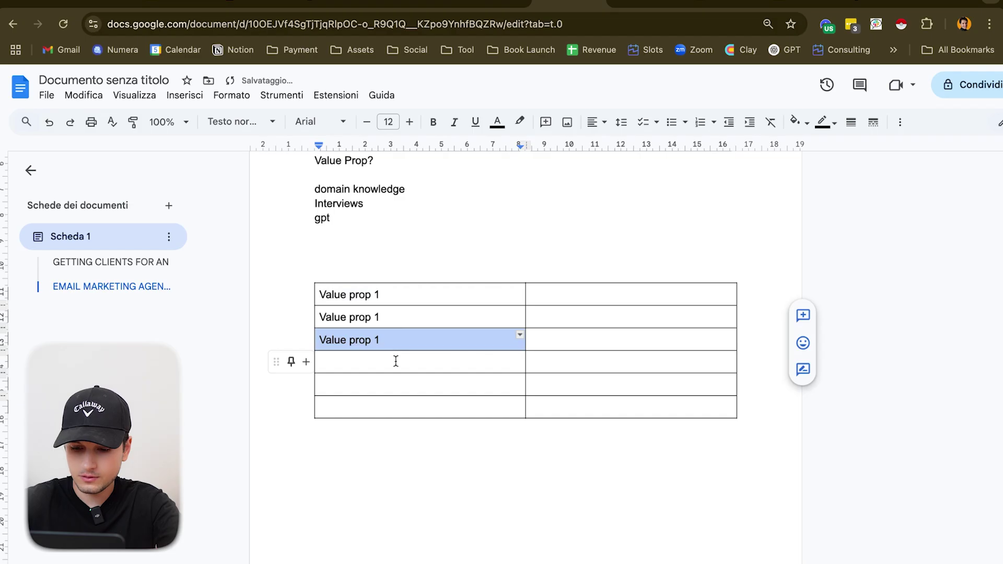
left_click(394, 362)
key("ctrl+v")
left_click(394, 385)
key("ctrl+v")
left_click(394, 408)
key("ctrl+v")
key("BackSpace")
type("6")
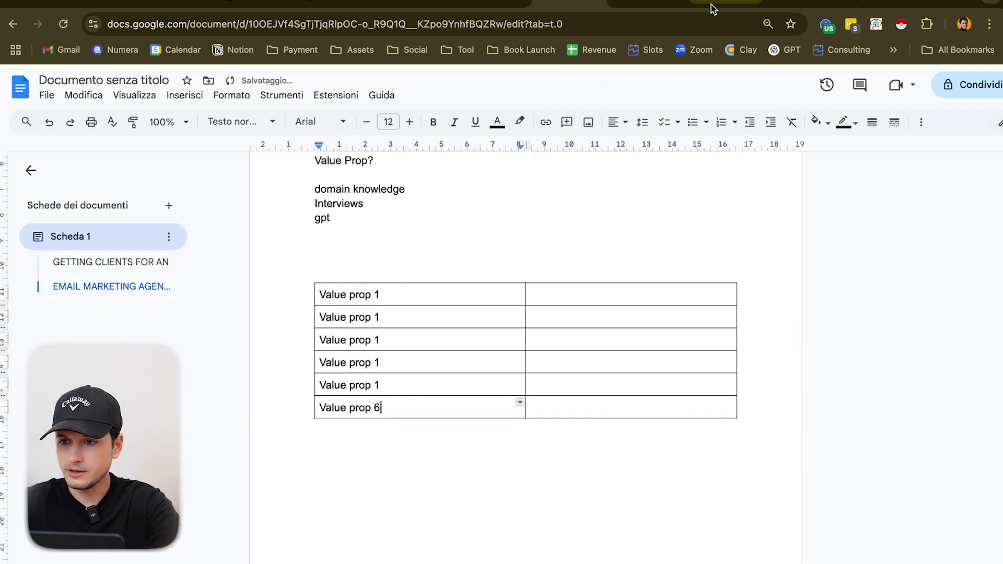
Step: Renumber the duplicate entries in the second to fifth rows as Value prop 2, 3, 4 and 5
left_click(804, 5)
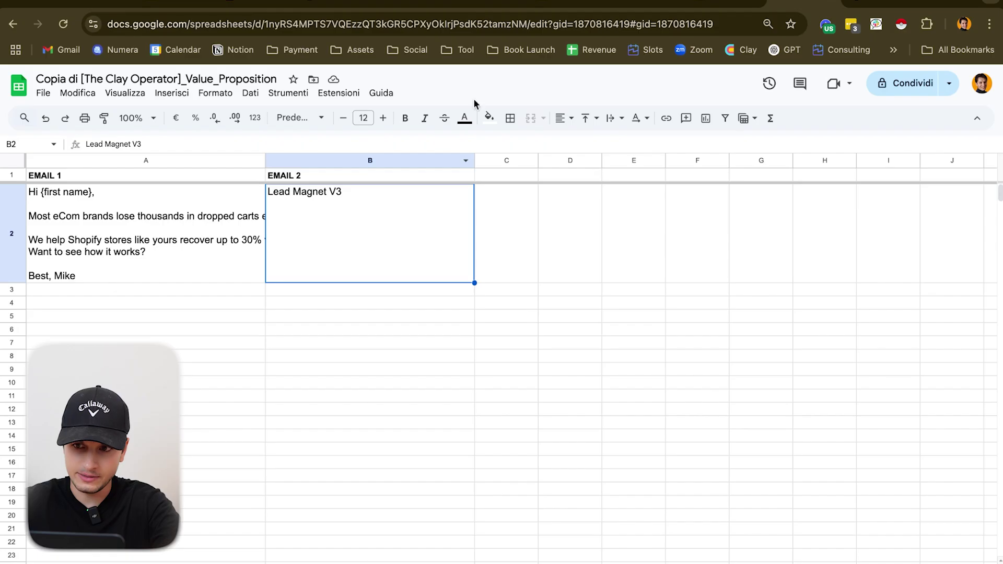
left_click(567, 5)
left_click(390, 317)
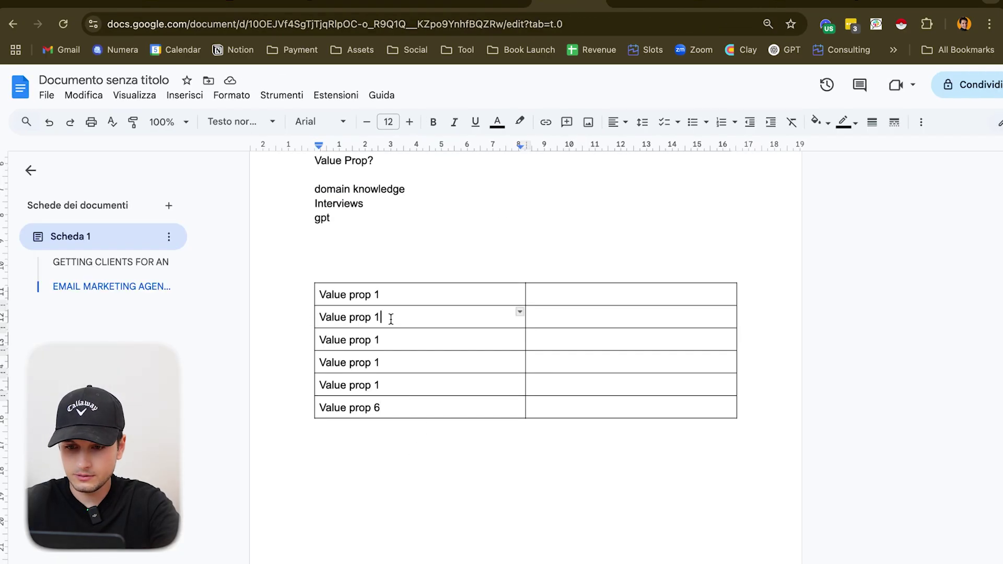
key("BackSpace")
type("2")
key("Down")
key("Down")
key("BackSpace")
type("4")
key("Down")
key("BackSpace")
type("5")
Step: Add a row above Value prop 1 with the heading "500 test email" in its second column, and write "3000" below the table
left_click(555, 298)
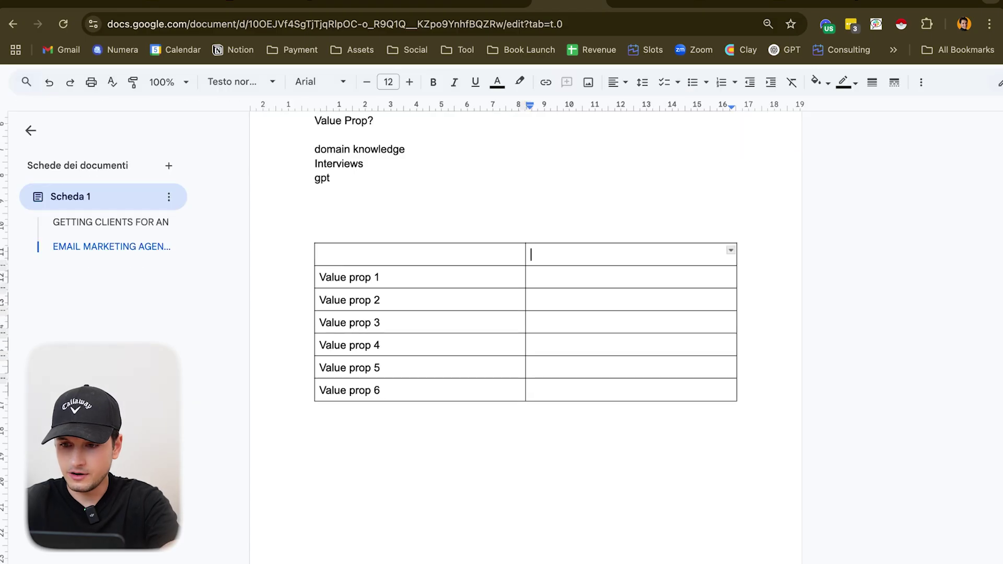
type("500 test email")
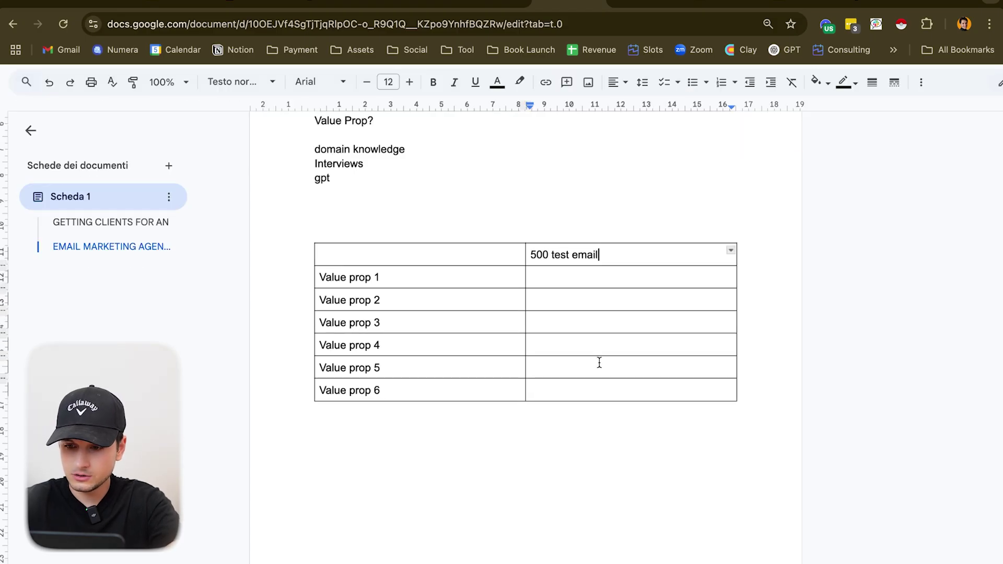
left_click(600, 465)
key("Return")
type("30000")
key("BackSpace")
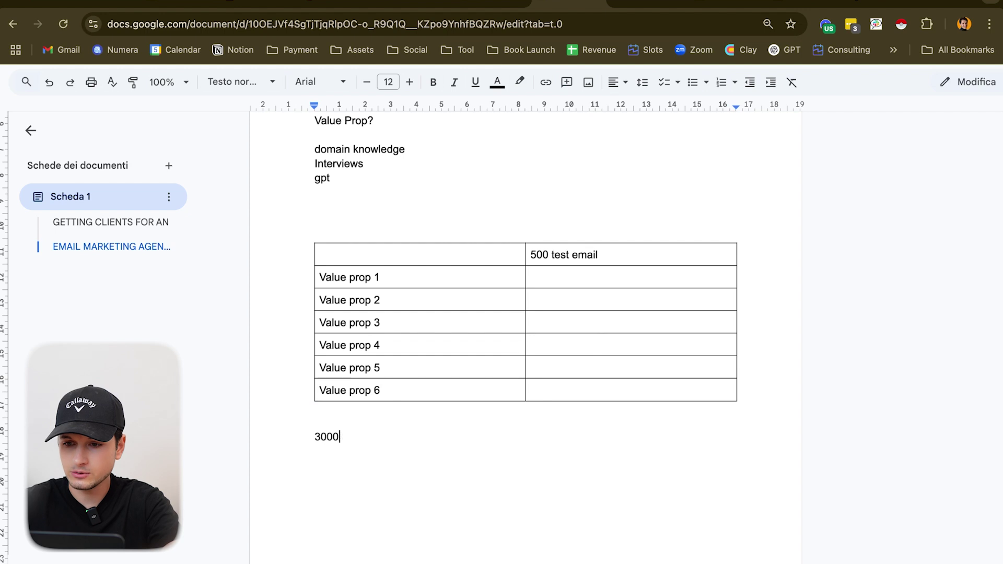
Step: Add a third table column and enter 1, 0, 0, 3, 2 and 1 for Value props 1 to 6
left_click(721, 238)
left_click(666, 280)
type("1")
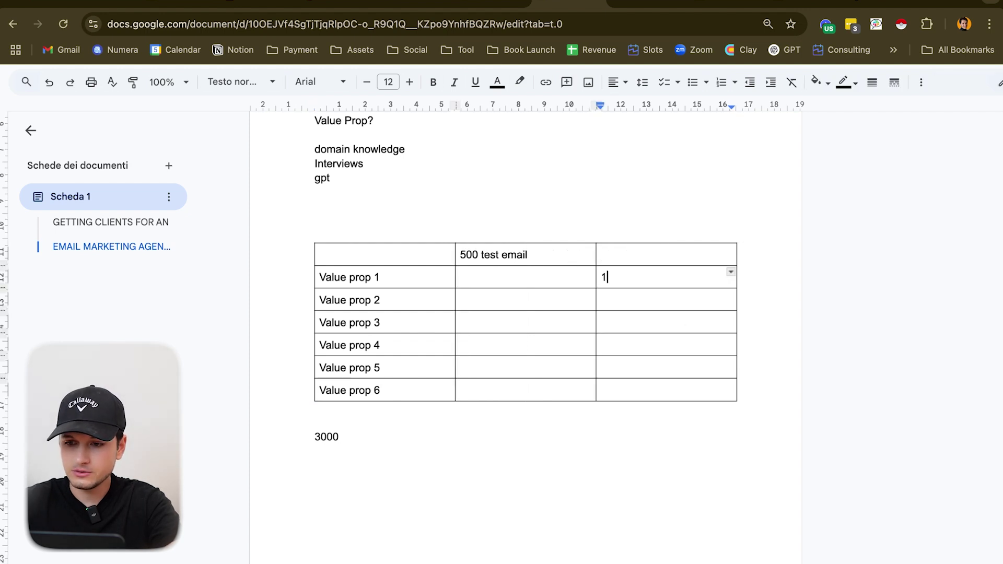
left_click(654, 302)
type("0")
left_click(662, 325)
type("0")
key("Down")
type("3")
key("Down")
type("2")
key("Down")
type("1")
Step: Highlight the text of the Value prop 4 row in green
left_click_drag(644, 351, 334, 346)
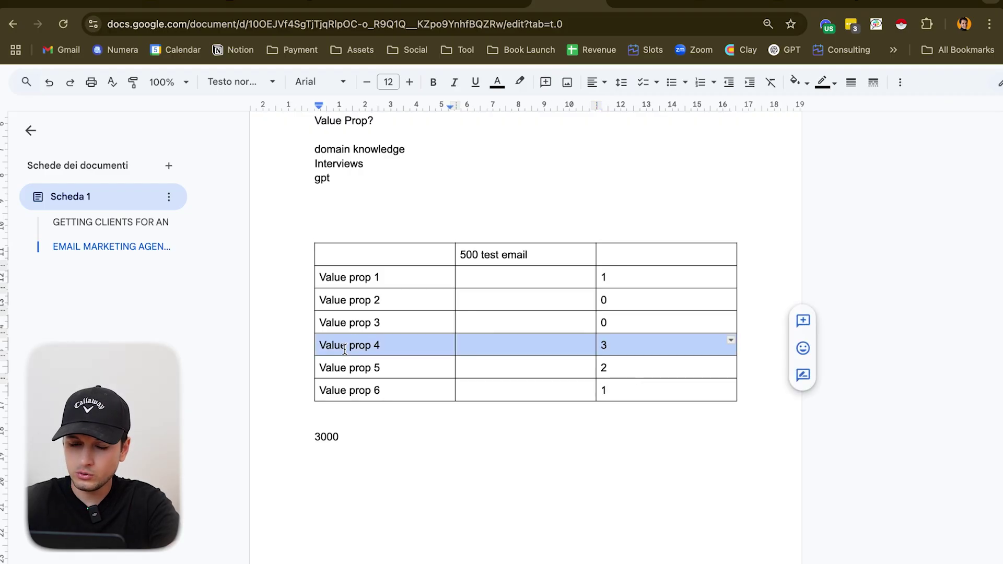
left_click(520, 82)
left_click(574, 144)
Step: Write "500 / 3 = 166" below the 3000 line and highlight it in yellow
left_click(517, 434)
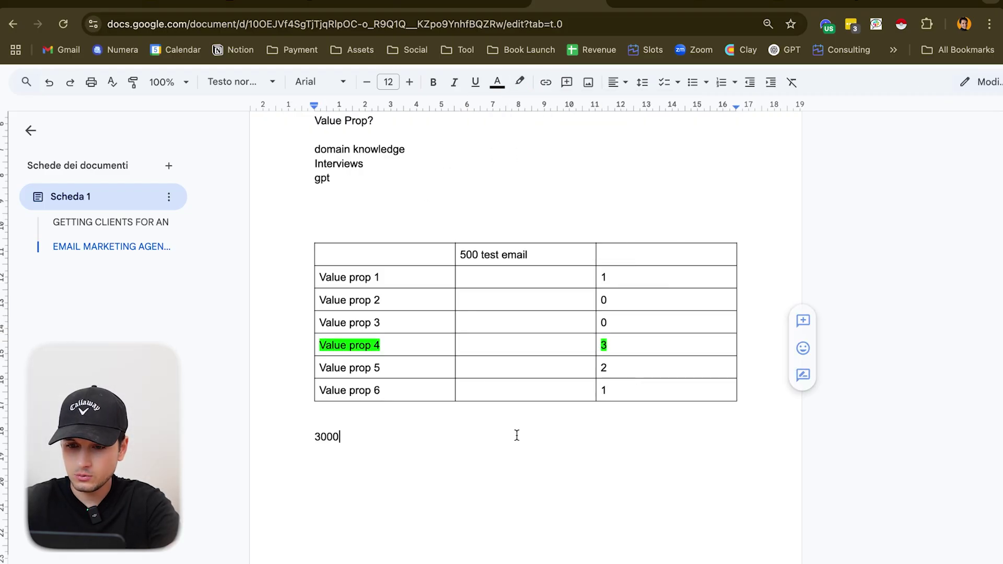
key("Return")
key("Return")
type("500 / 3 =")
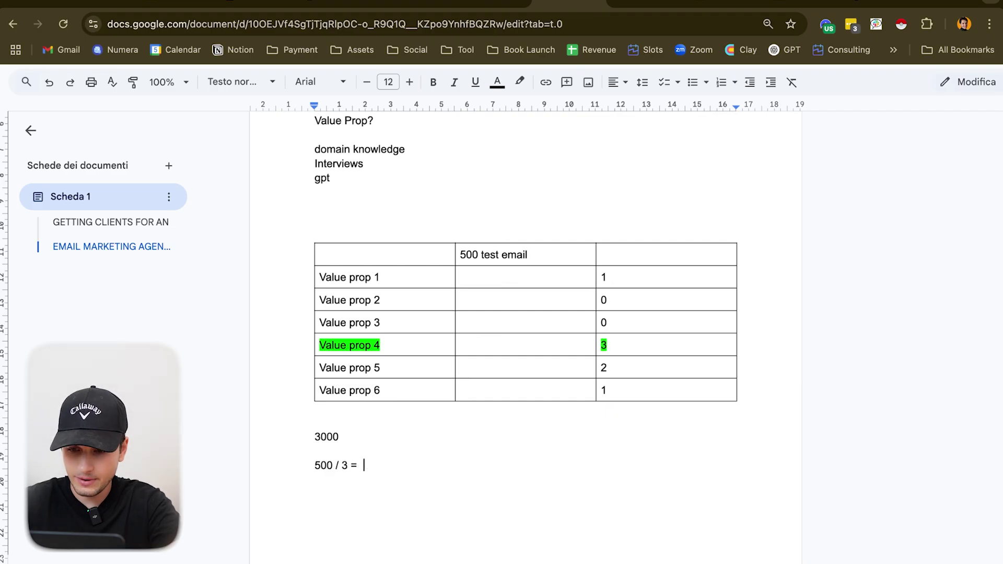
type("  166")
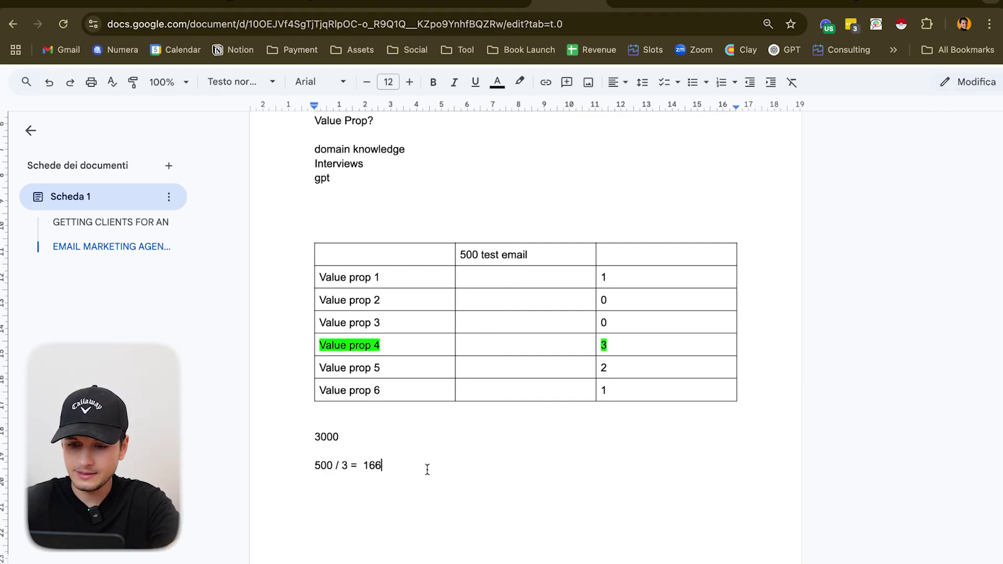
triple_click(416, 467)
left_click(519, 82)
left_click(566, 149)
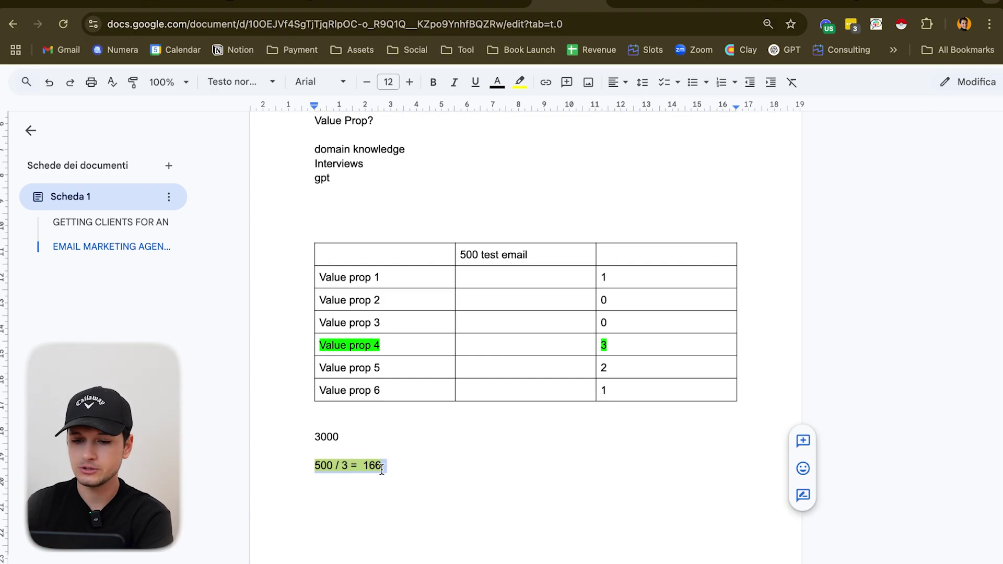
Step: Add blank lines below the yellow calculation
left_click(410, 475)
key("Return")
key("Return")
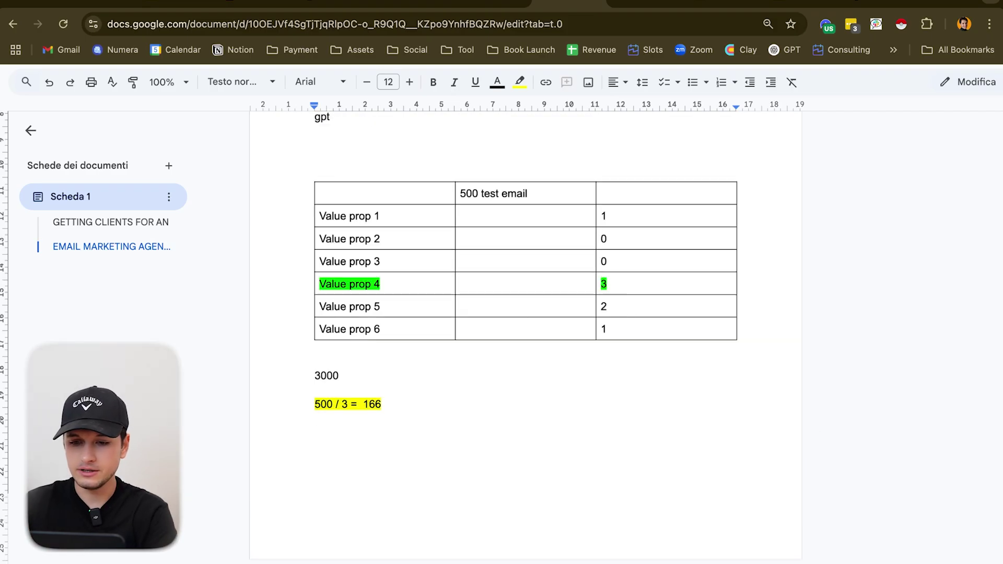
double_click(324, 410)
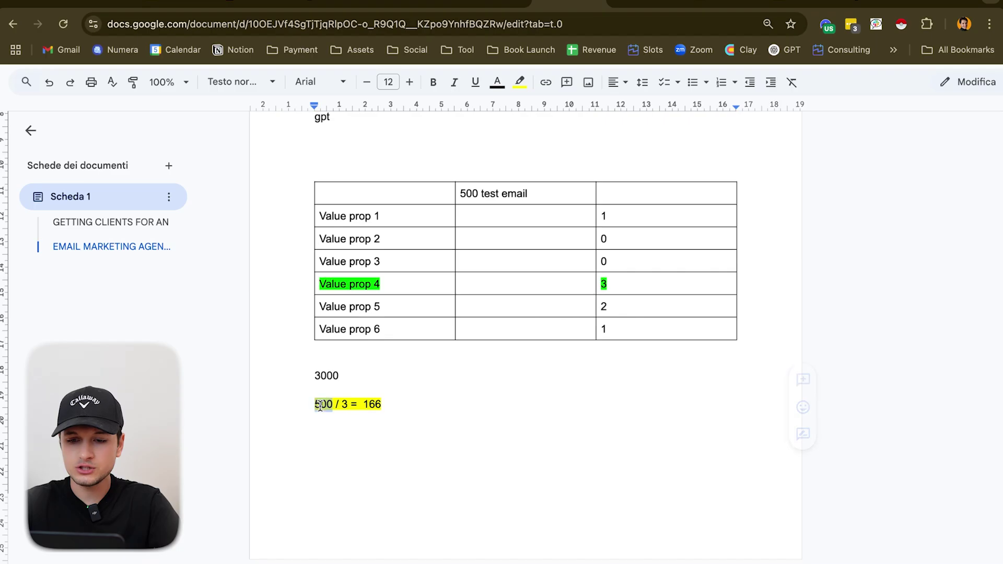
left_click(339, 412)
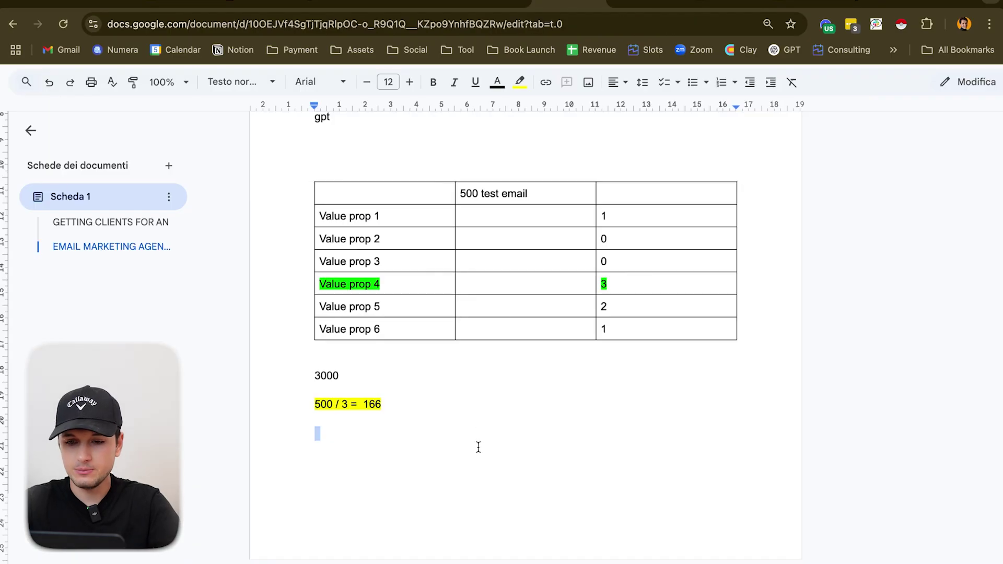
key("Return")
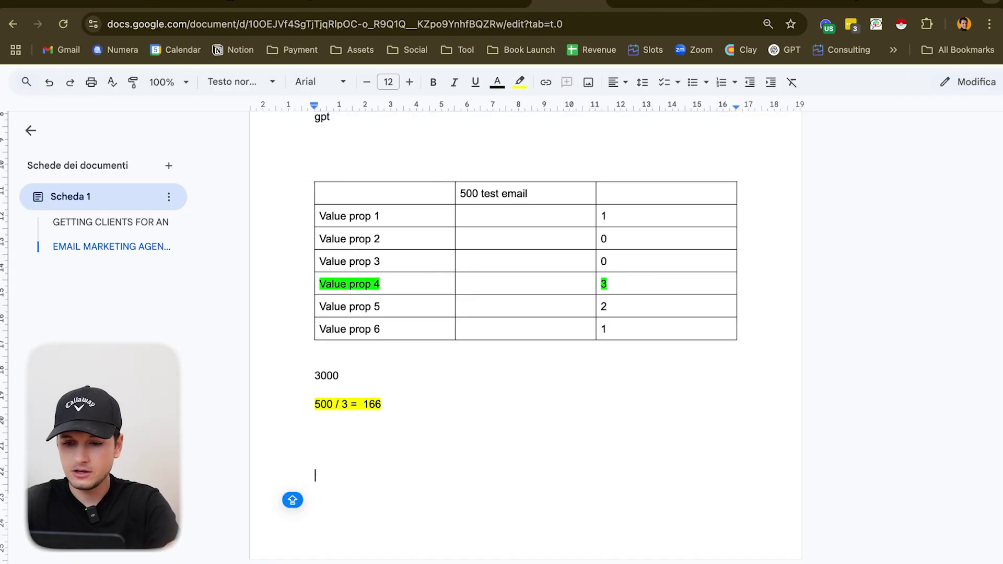
Step: Write the calculation "5000 / 166 = 30.12" a few lines below the first one
left_click_drag(382, 405, 415, 398)
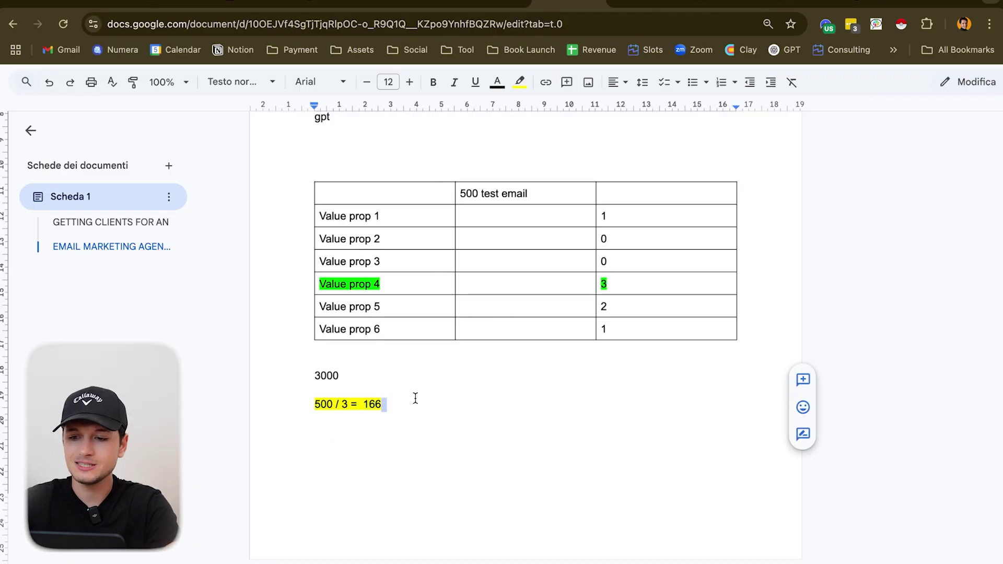
left_click_drag(643, 335, 316, 375)
left_click(378, 476)
type("5000 /")
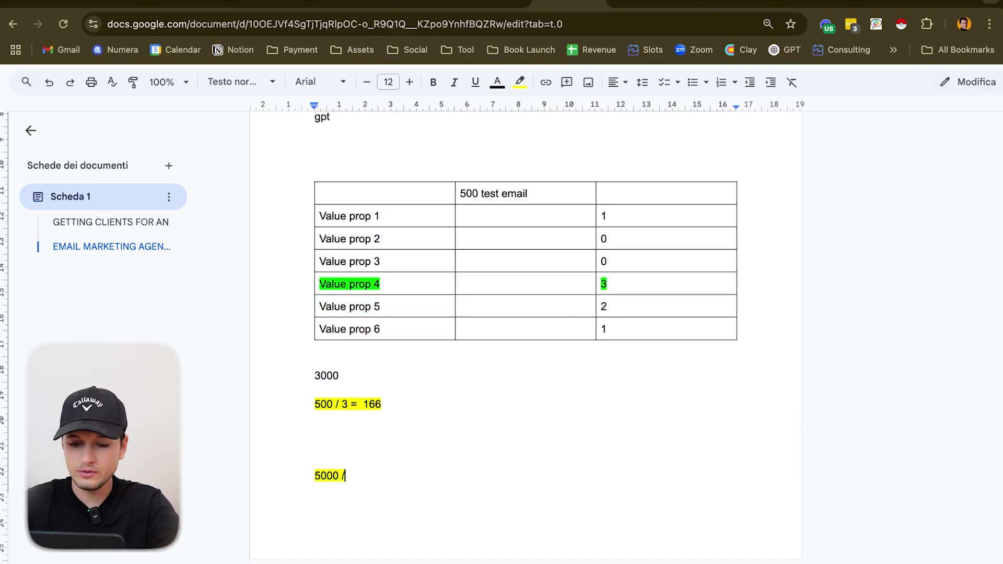
type(" 3 =")
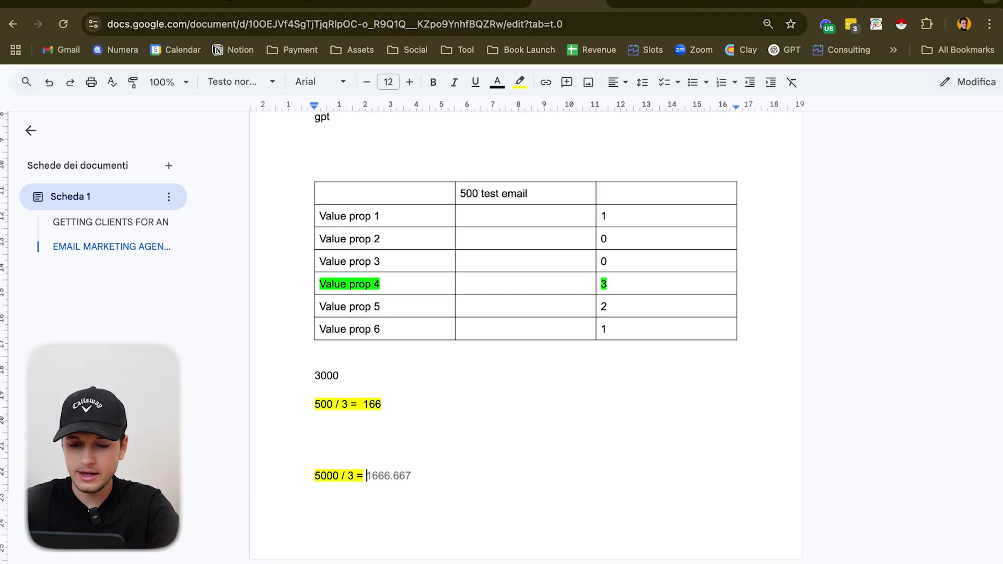
key("Escape")
key("BackSpace")
type("166")
key("Tab")
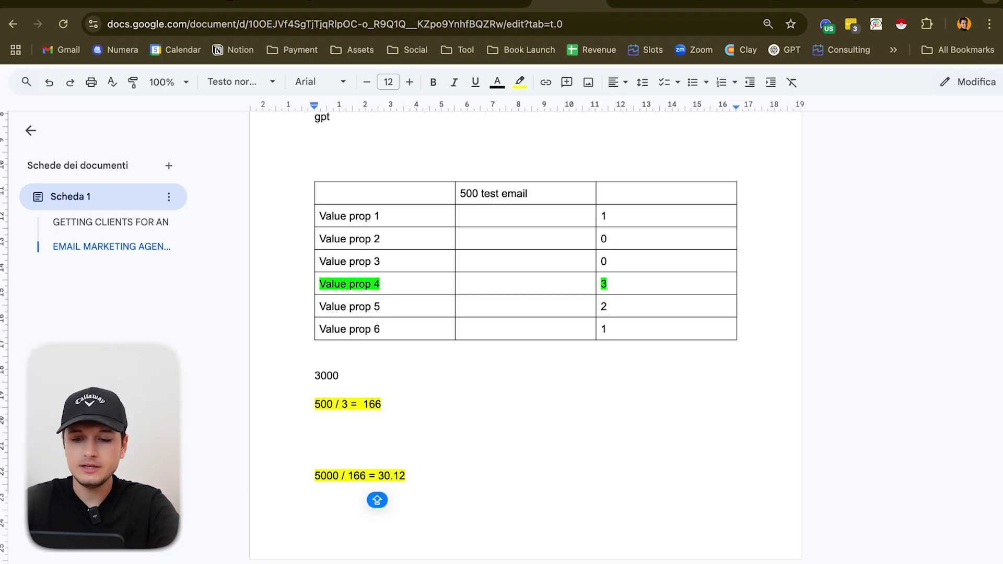
double_click(324, 404)
double_click(344, 403)
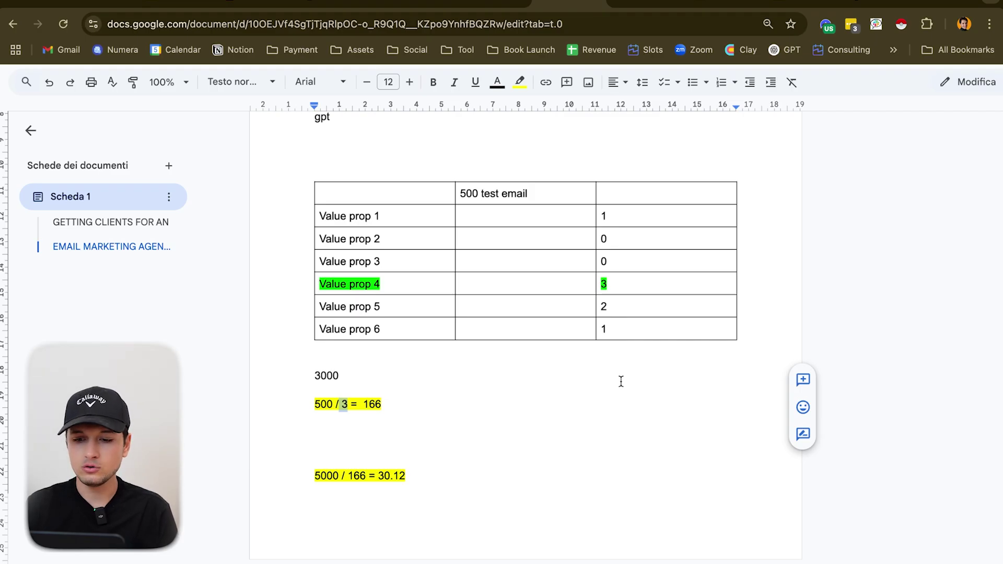
left_click_drag(379, 477, 458, 477)
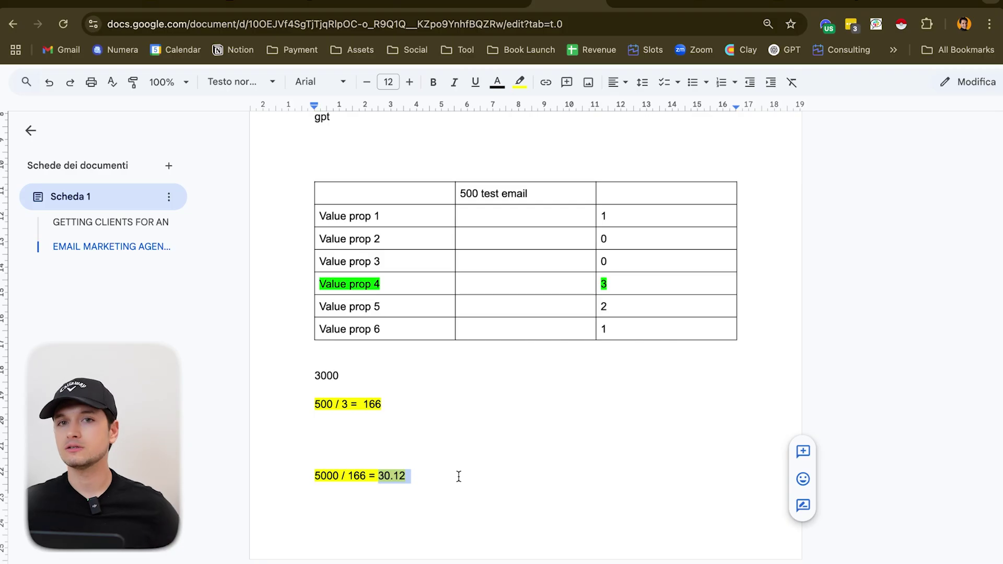
scroll(458, 476, "up", 20)
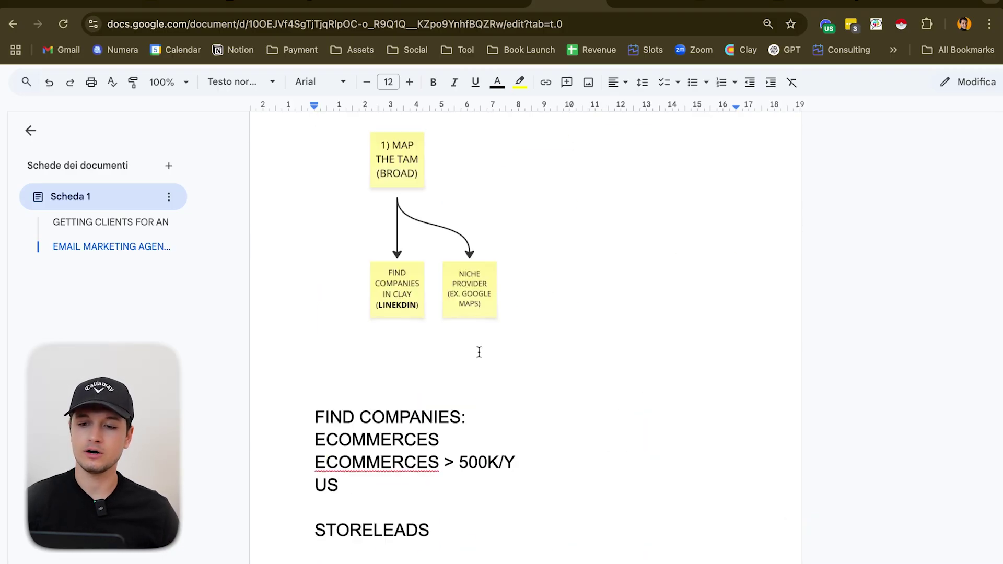
Step: Switch to the Clay companies table and look across its URL, business type, category and product count columns
left_click(378, 274)
triple_click(385, 273)
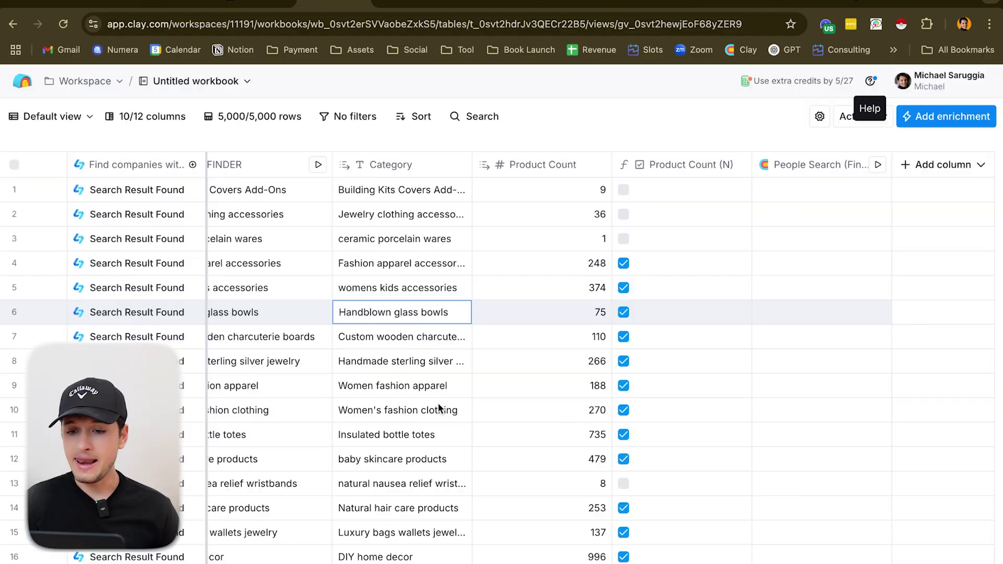
scroll(437, 403, "left", 10)
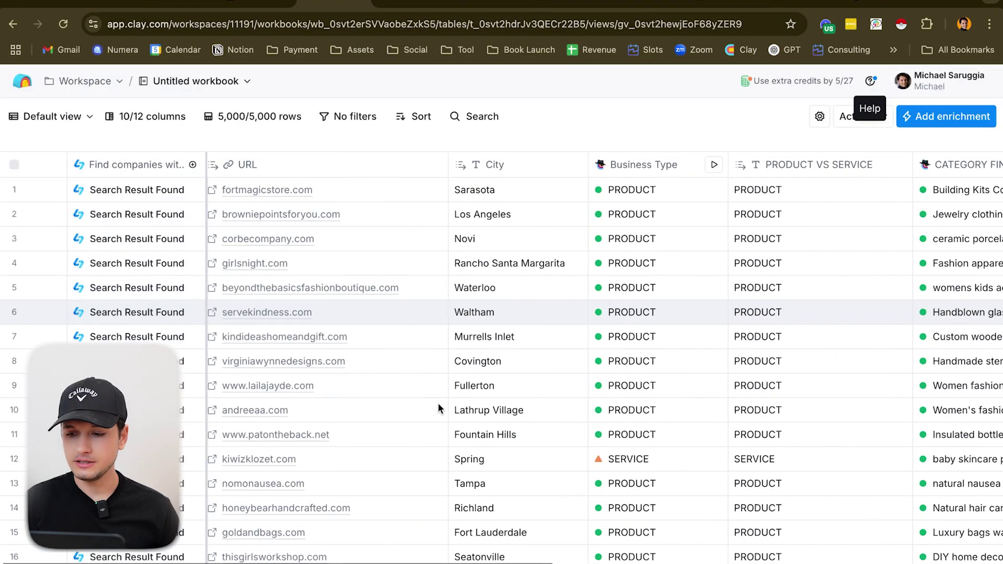
scroll(438, 402, "right", 10)
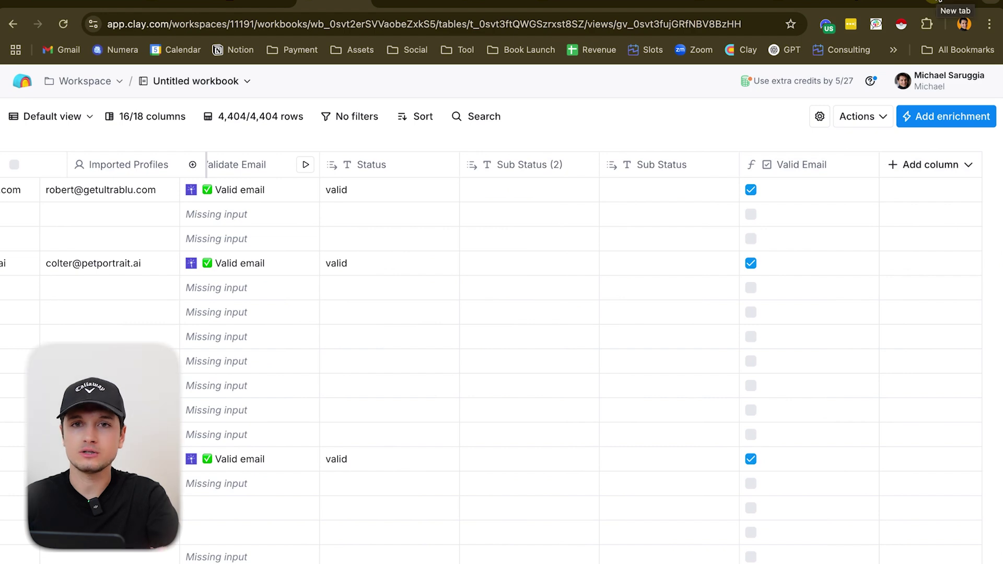
Step: Open Smartlead in a new browser tab
left_click(938, 2)
type("sm")
key("Down")
key("Return")
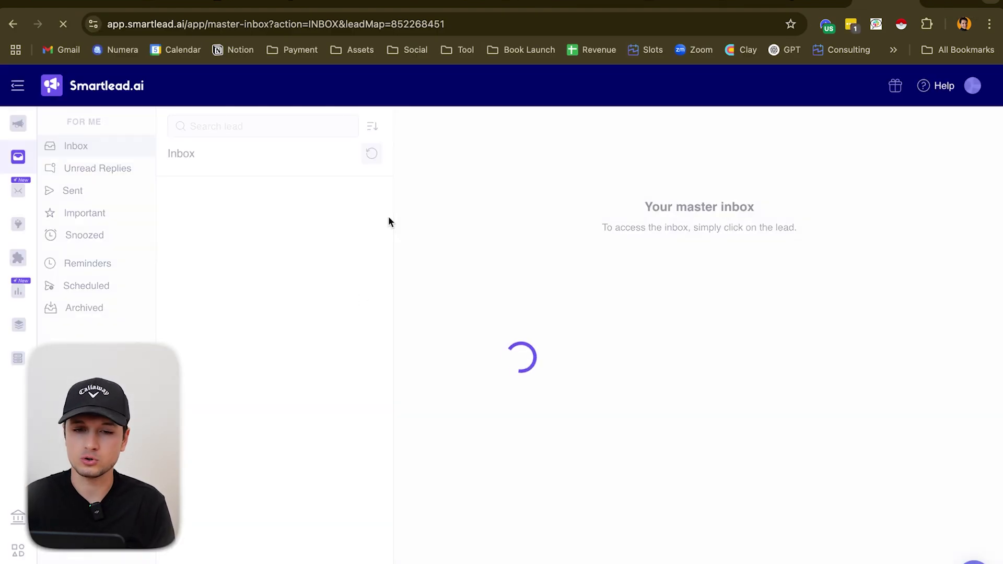
Step: Look up the monthly subscription plans in the account settings, then return to the email campaigns
left_click(977, 85)
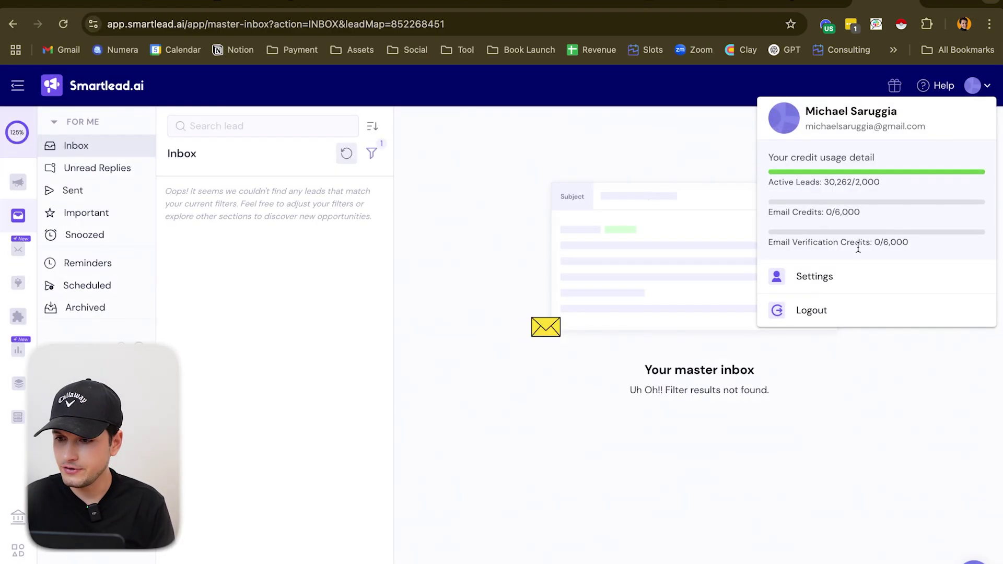
left_click(824, 275)
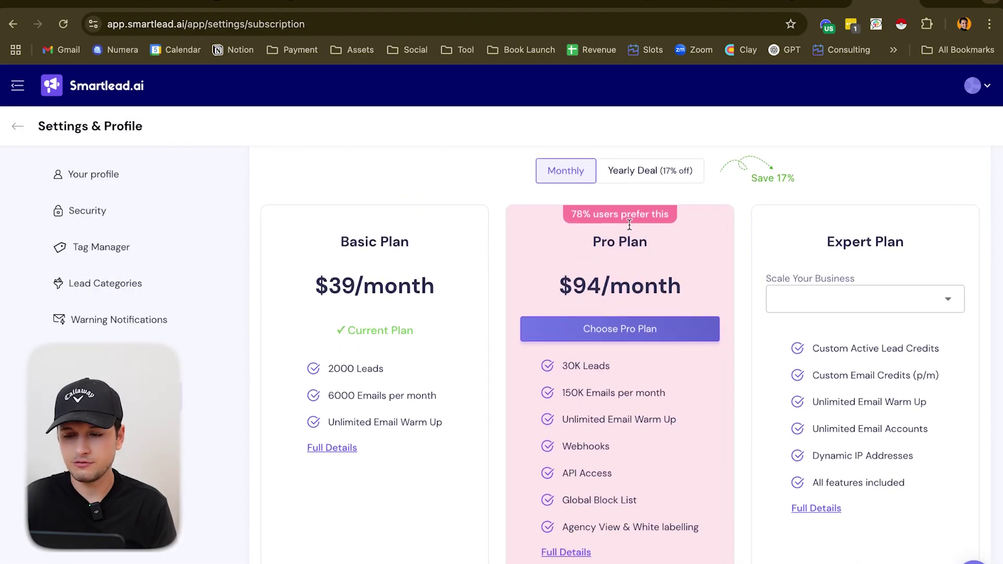
left_click(17, 125)
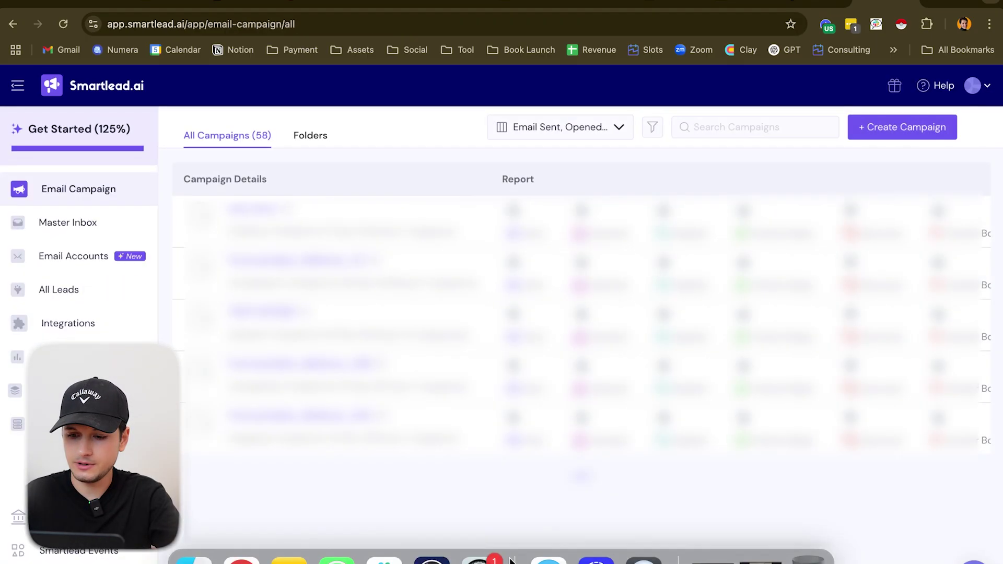
Step: Create a new email campaign named TEST and open its sequences stage
left_click(444, 557)
left_click(882, 127)
left_click(179, 92)
type("TEST")
left_click(584, 94)
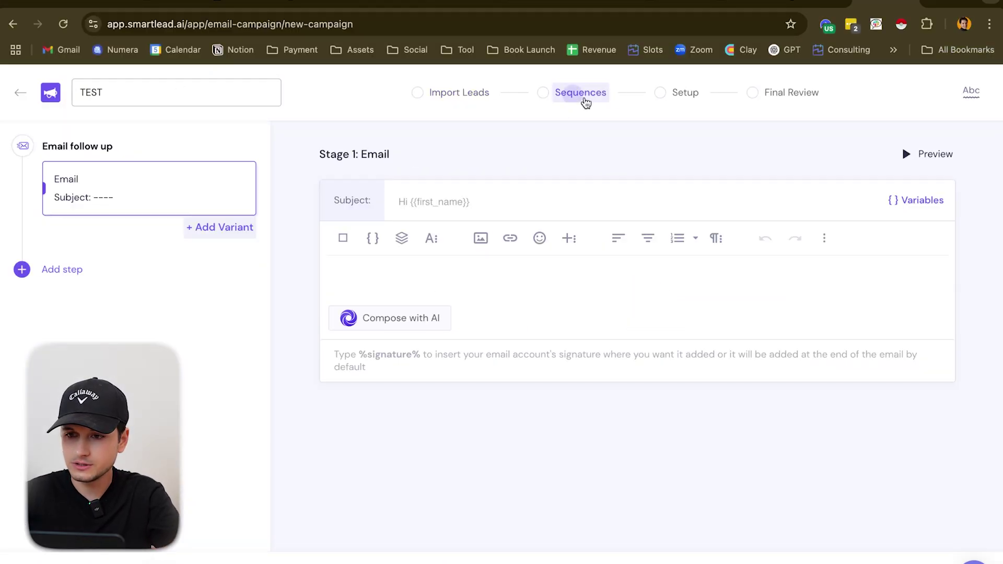
Step: Copy the dropped-carts email from the value proposition sheet into the campaign's first email and add variants B, C and D
left_click(685, 3)
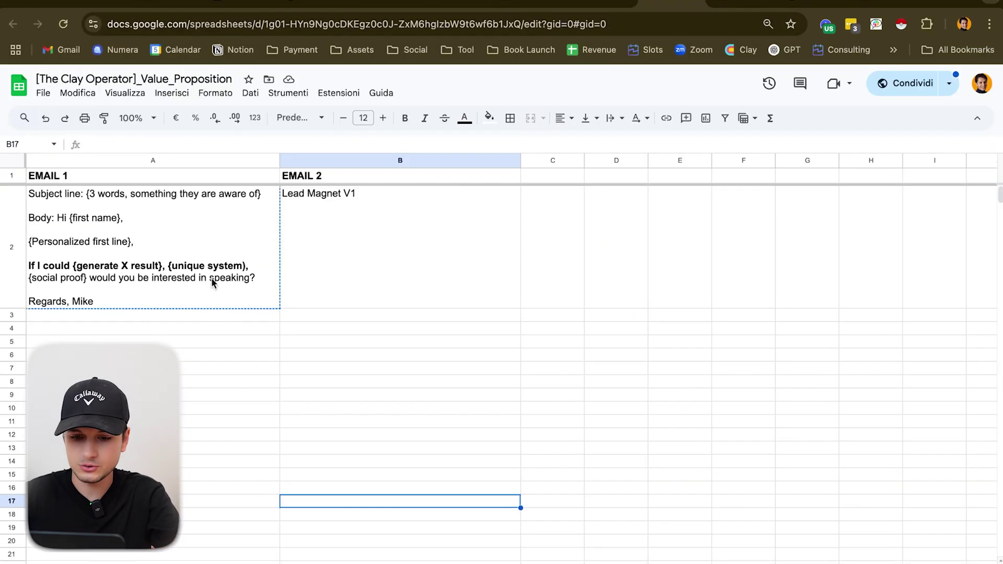
left_click(187, 282)
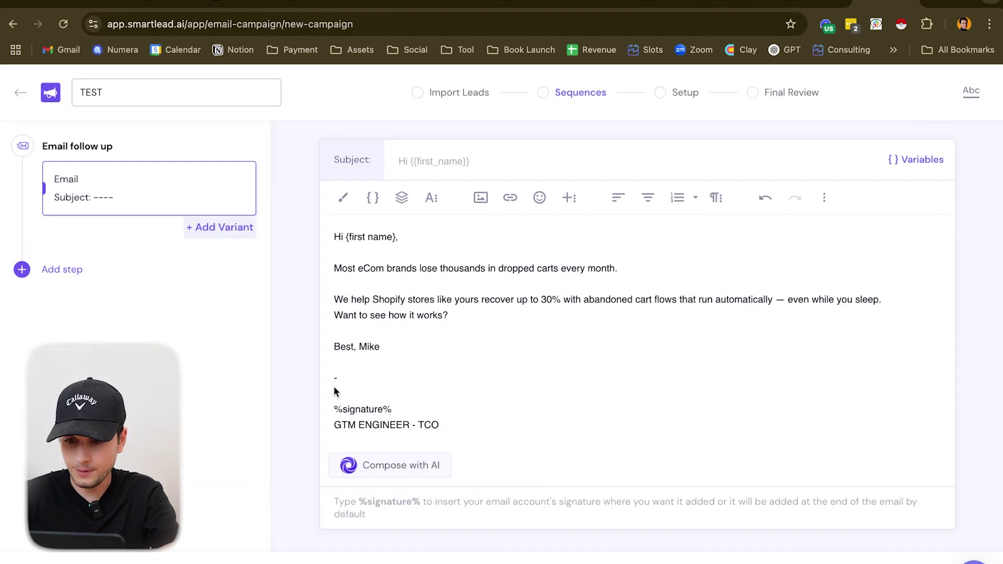
left_click(219, 225)
left_click(218, 262)
left_click(217, 283)
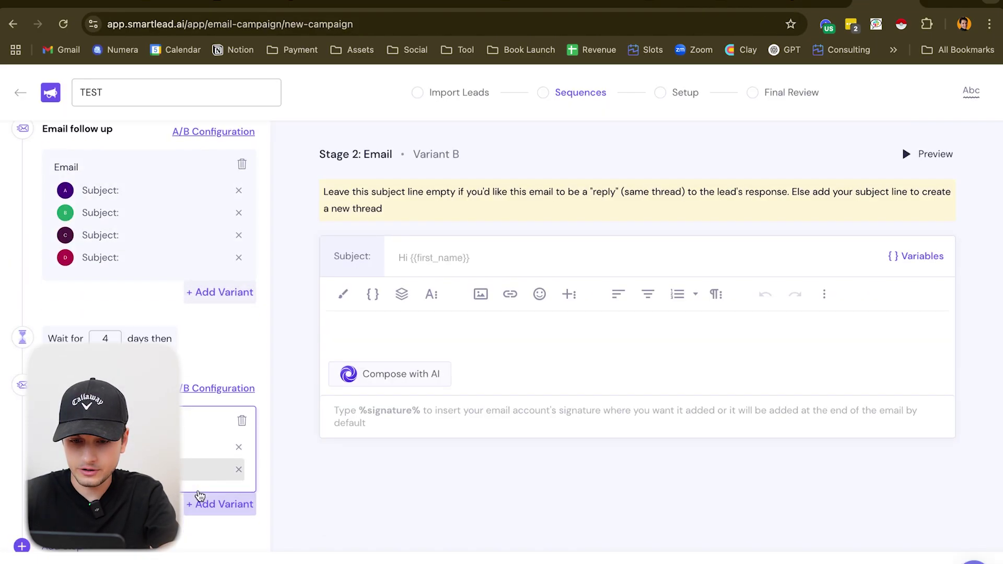
Step: Add variants C and D to the follow-up email
left_click(214, 487)
left_click(214, 508)
scroll(301, 491, "down", 1)
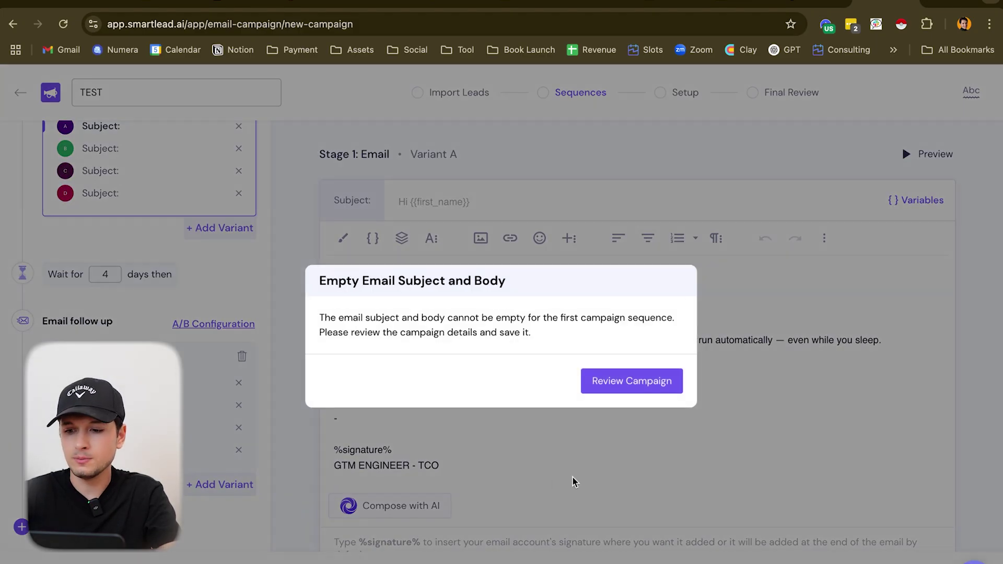
left_click(643, 389)
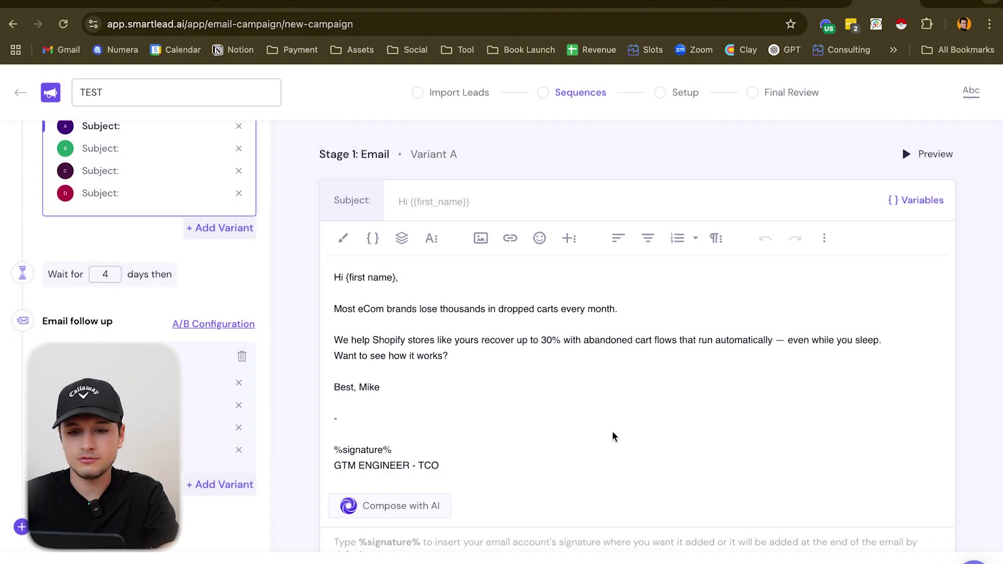
Step: Delete the follow-up email step and add a fifth variant to the first email
scroll(195, 260, "up", 2)
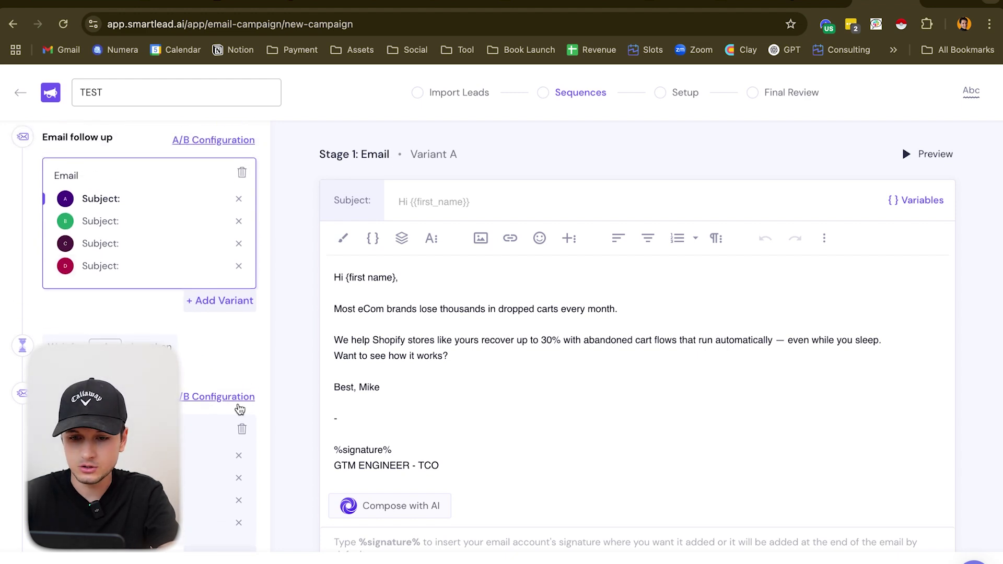
double_click(245, 429)
left_click(220, 309)
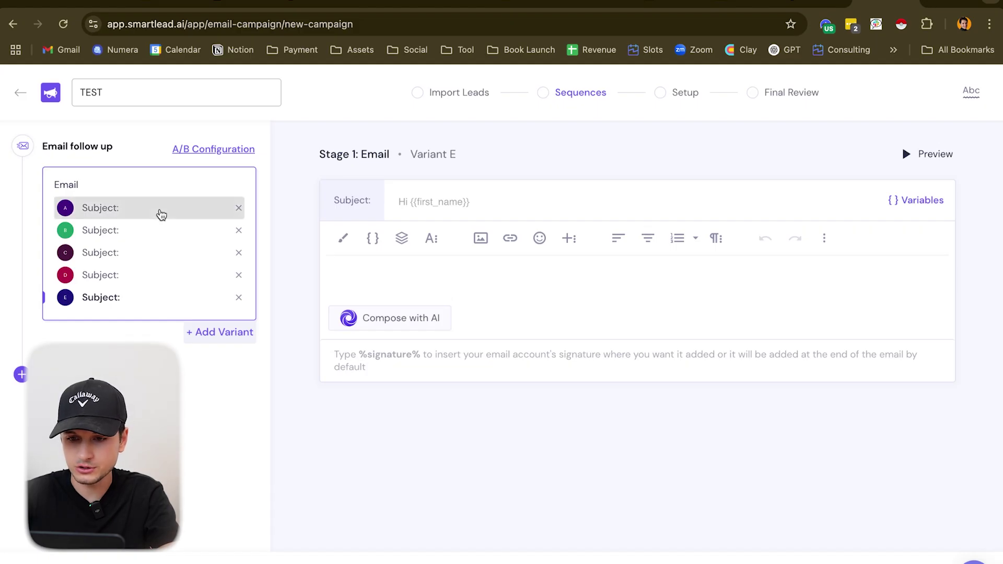
Step: Fill variant B with the paid-ads Shopify email from the sheet, followed by the signature block copied from variant A
left_click(157, 210)
left_click_drag(334, 421, 449, 483)
left_click(827, 3)
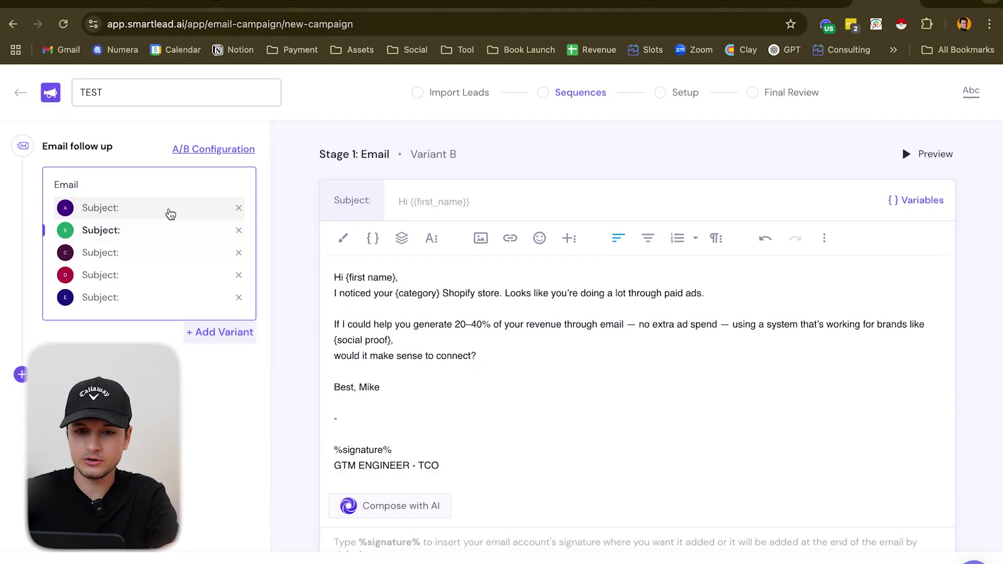
Step: Fill variant C with the "I came across your {category} Shopify store" email and place it above the signature block
left_click(168, 210)
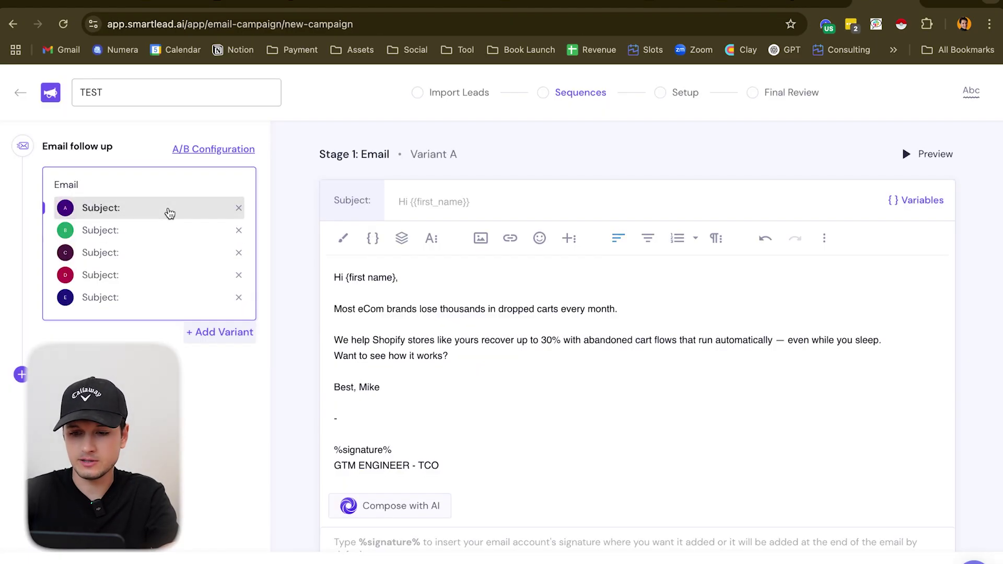
left_click(168, 253)
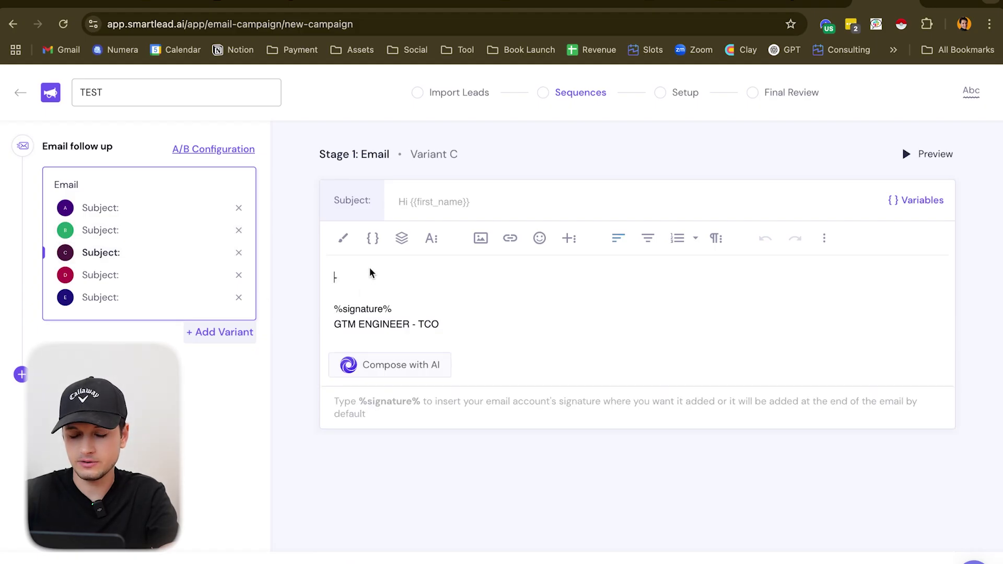
type("Hi {first name},  I came across your {category} Shopify store — looks great.  If I could help you generate 20–40% of your revenue from email (without more ad spend), using a done-for-you system we built for brands like {well-known client or niche example}, would you be open to a quick chat?  Best, Mike")
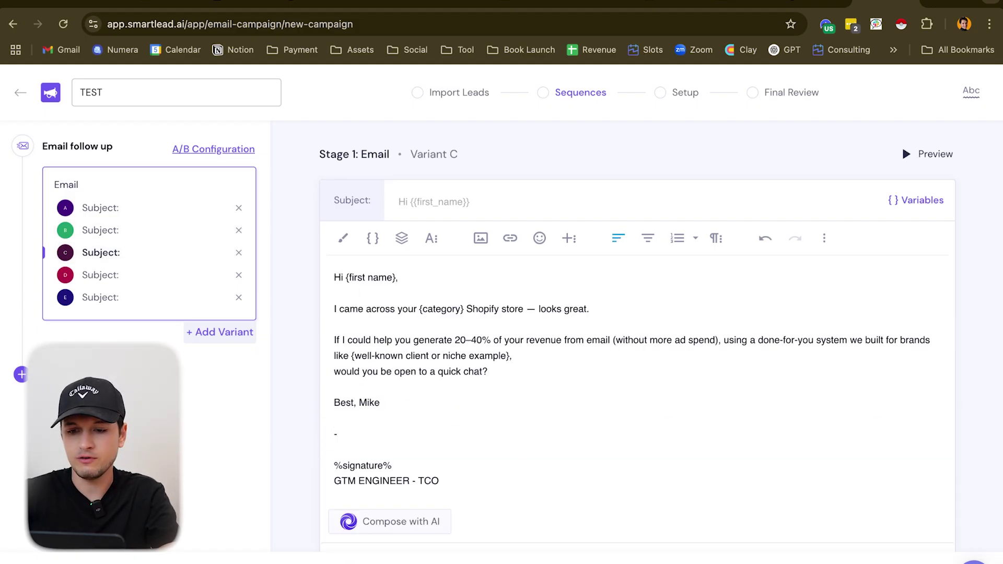
key("BackSpace")
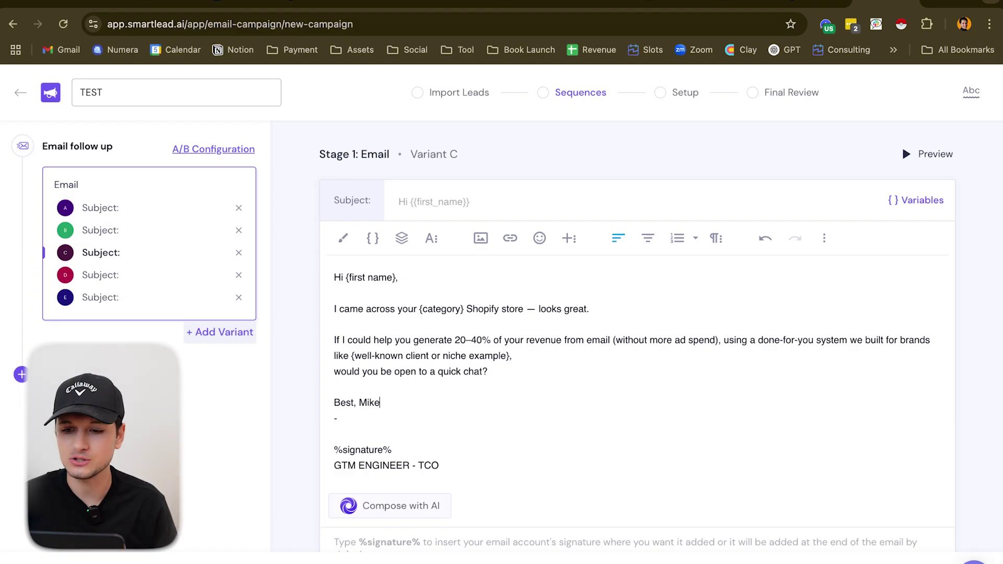
key("Return")
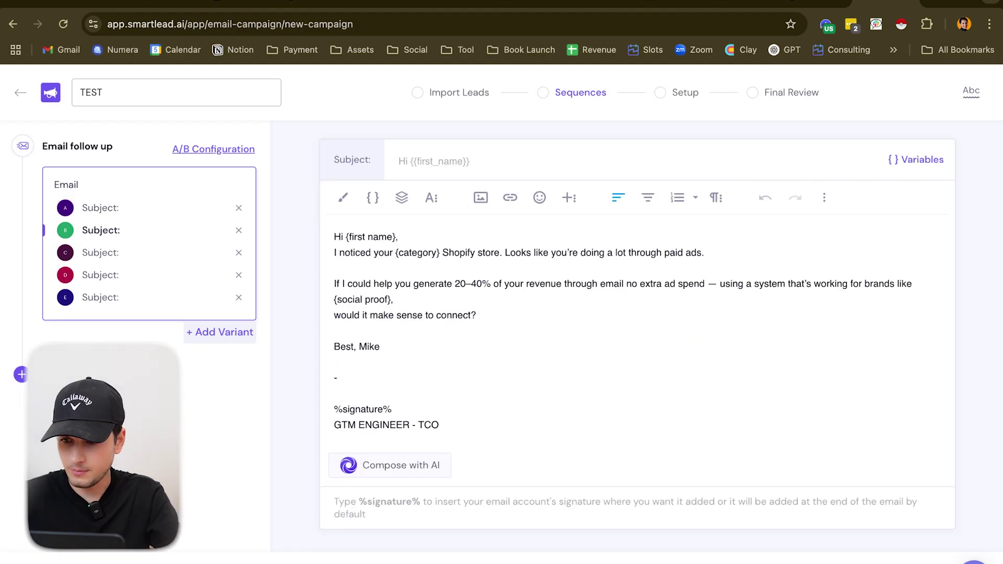
Step: Replace the long dashes in the email bodies of variants B and A with commas
key("BackSpace")
type(",")
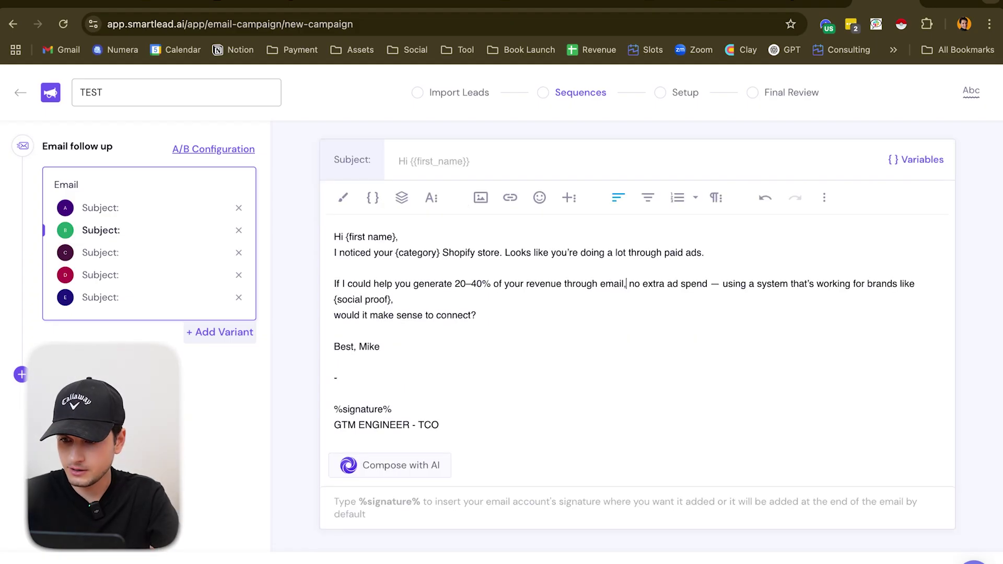
key("BackSpace")
key("BackSpace")
key("BackSpace")
type(",")
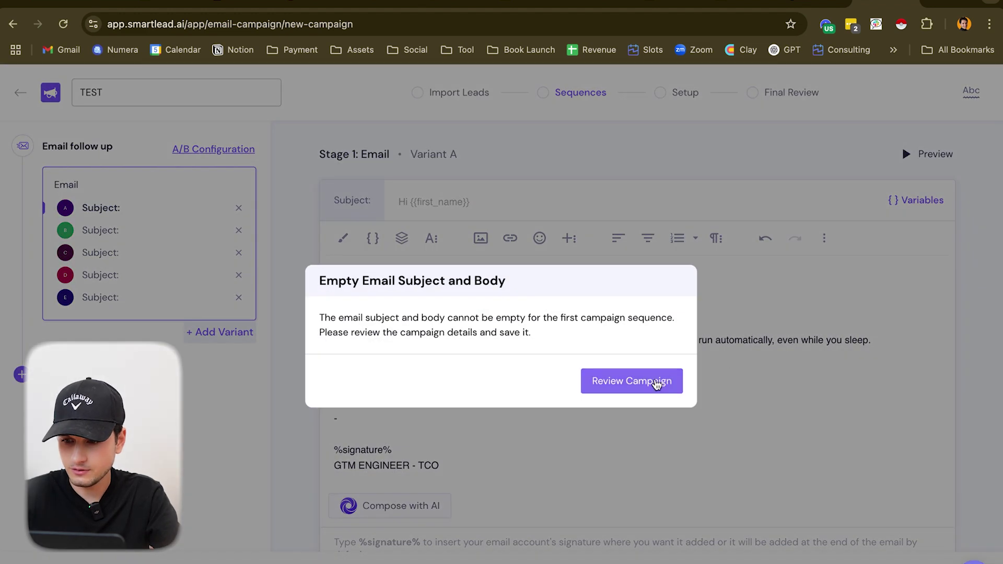
left_click(656, 382)
Step: Switch to the Clay profiles table and add the Smartlead.ai "Add Lead to Campaign" enrichment
key("ctrl+Tab")
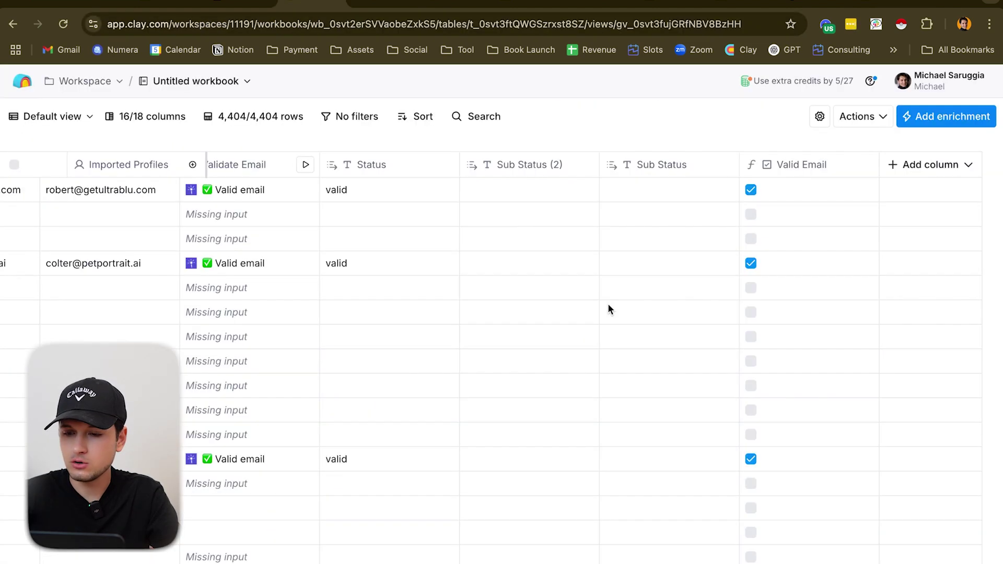
left_click(946, 116)
type("smartlead")
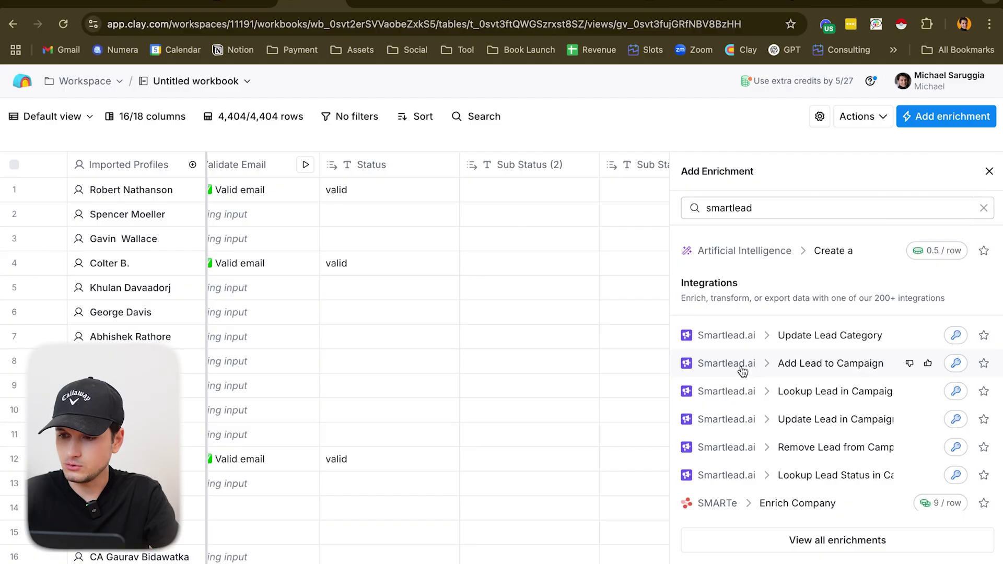
left_click(794, 359)
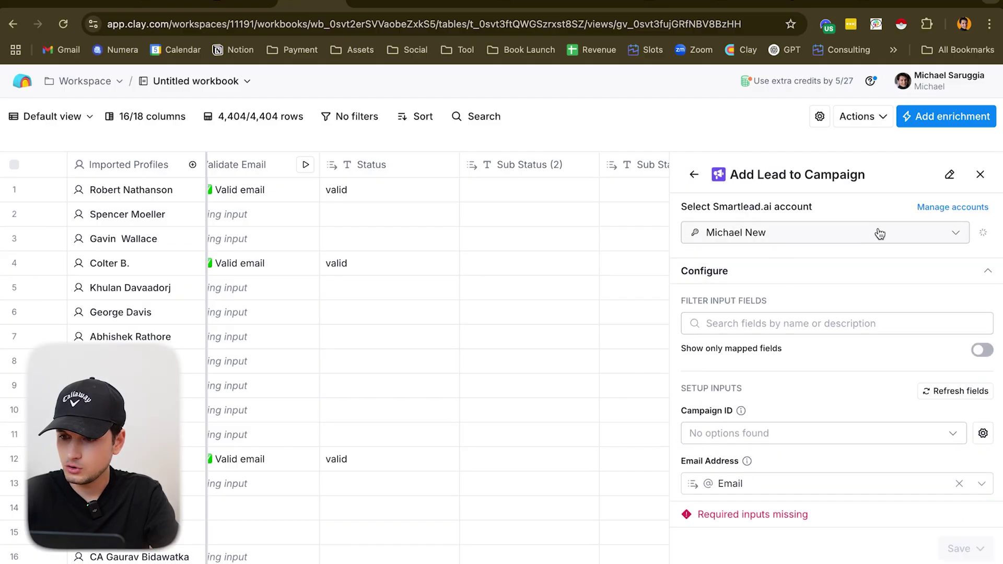
Step: Start adding a new Smartlead.ai account to the enrichment and get the API key from the Smartlead profile settings
left_click(872, 237)
scroll(898, 230, "up", 3)
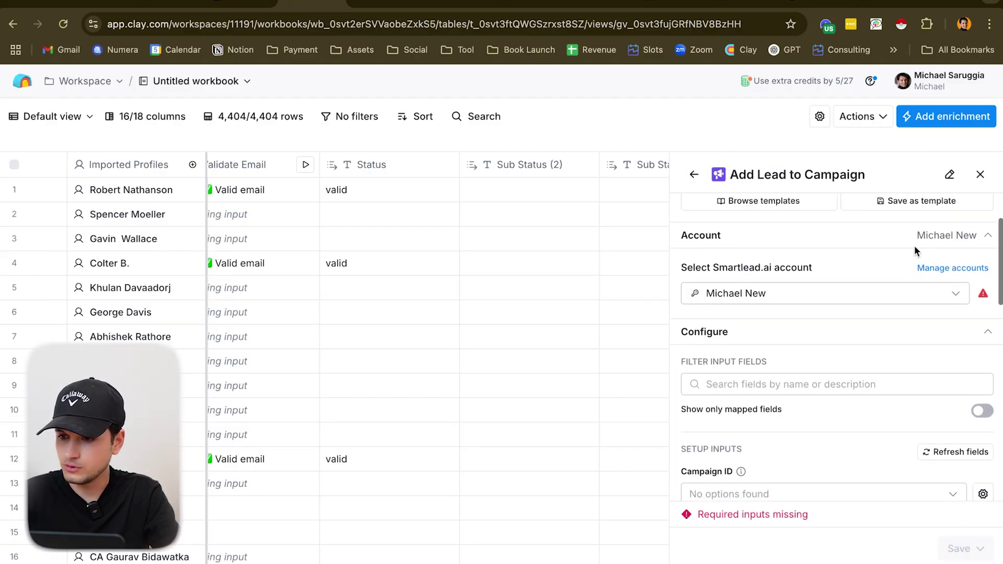
left_click(876, 342)
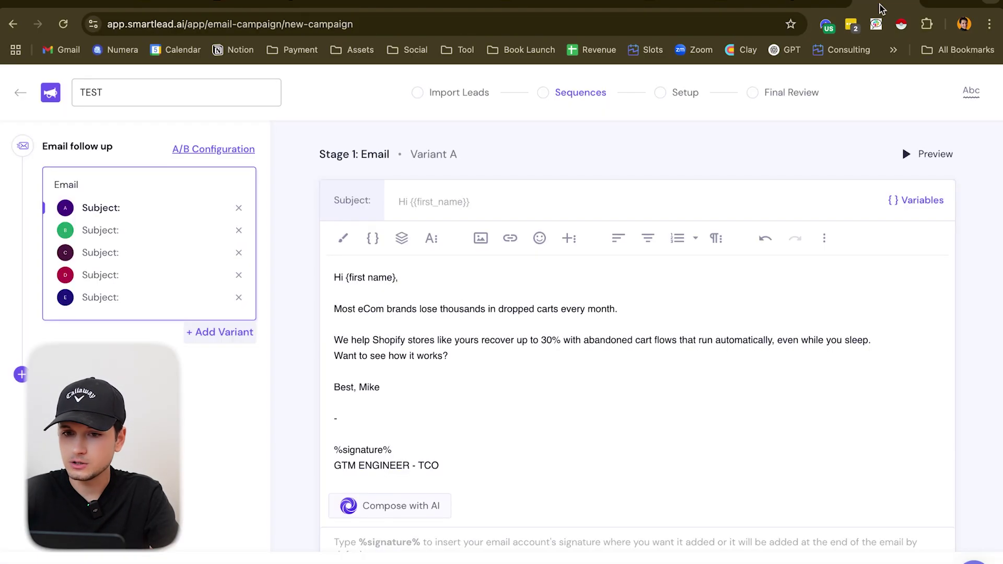
left_click(23, 93)
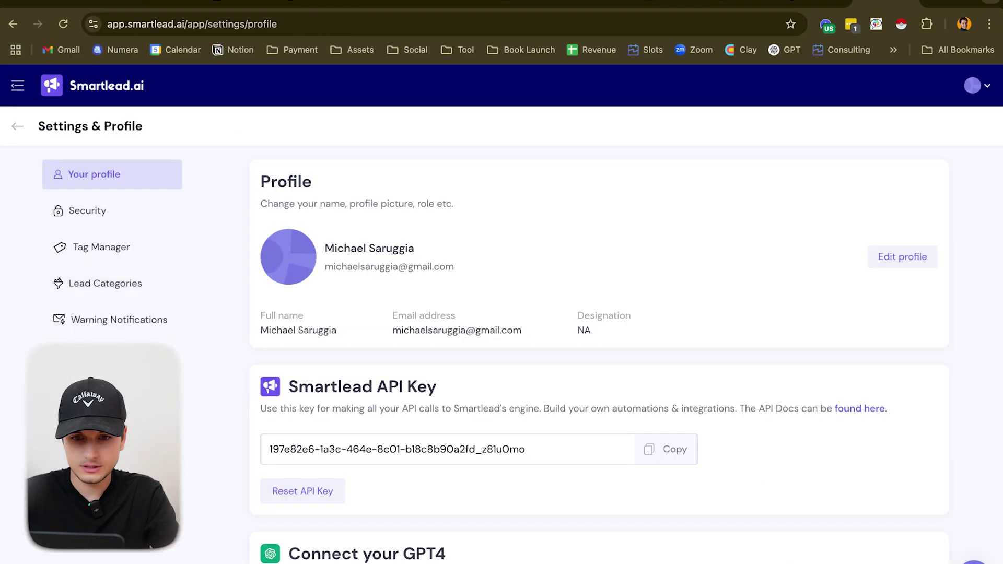
left_click(160, 213)
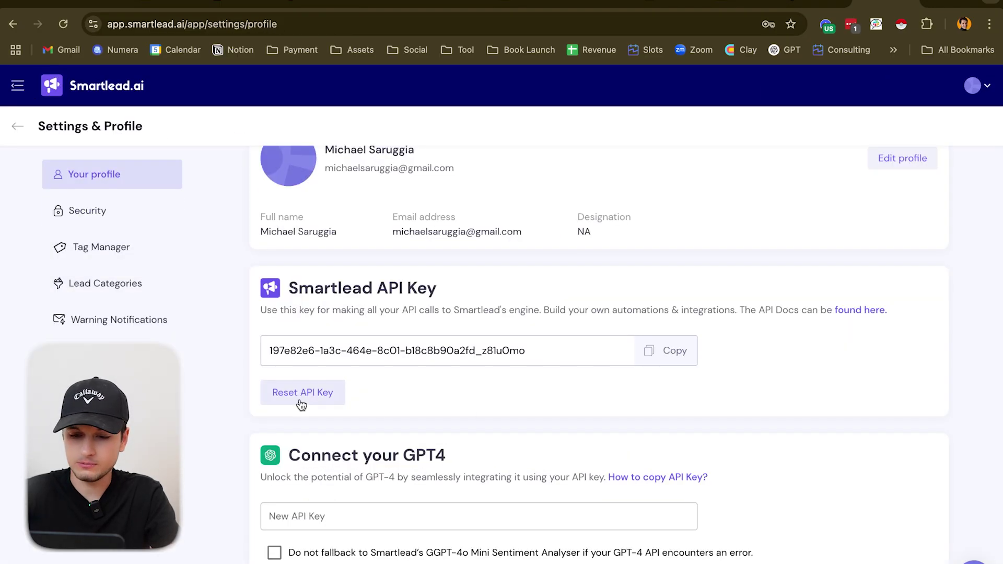
Step: Back in Clay, name the new Smartlead.ai connection, paste the API key, save it and choose the account for the enrichment
left_click(449, 5)
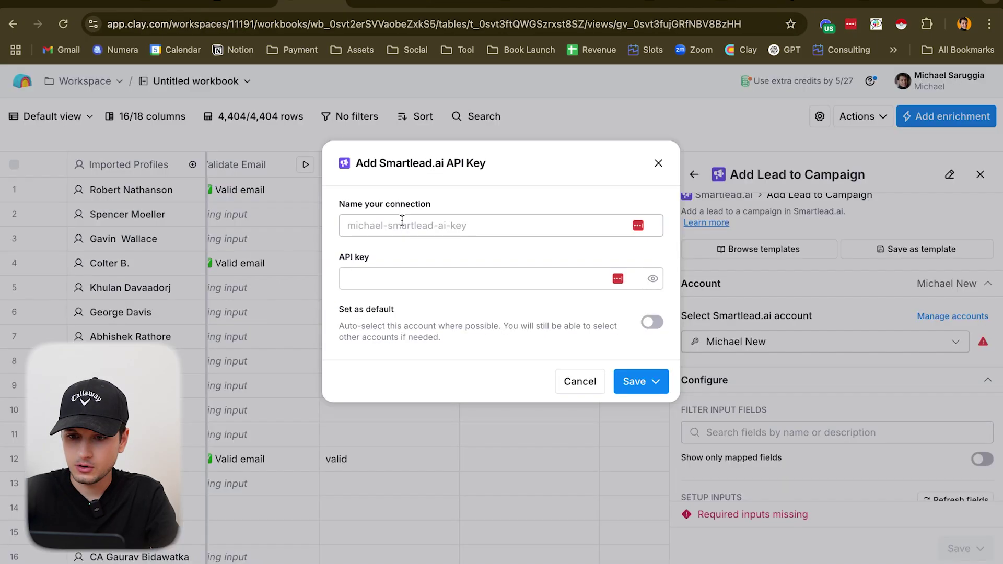
type("michael")
left_click(374, 277)
key("super+v")
key("Return")
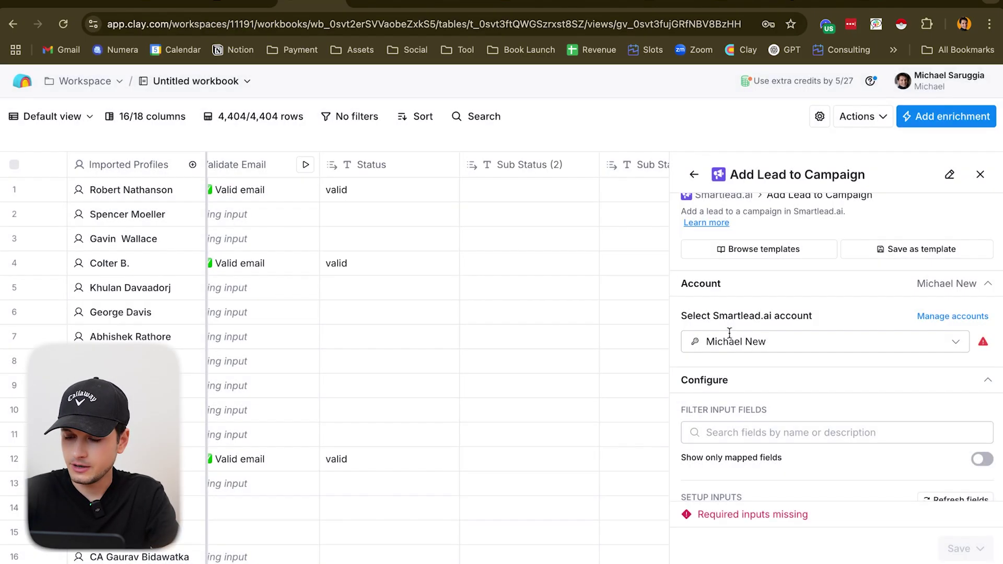
left_click(794, 340)
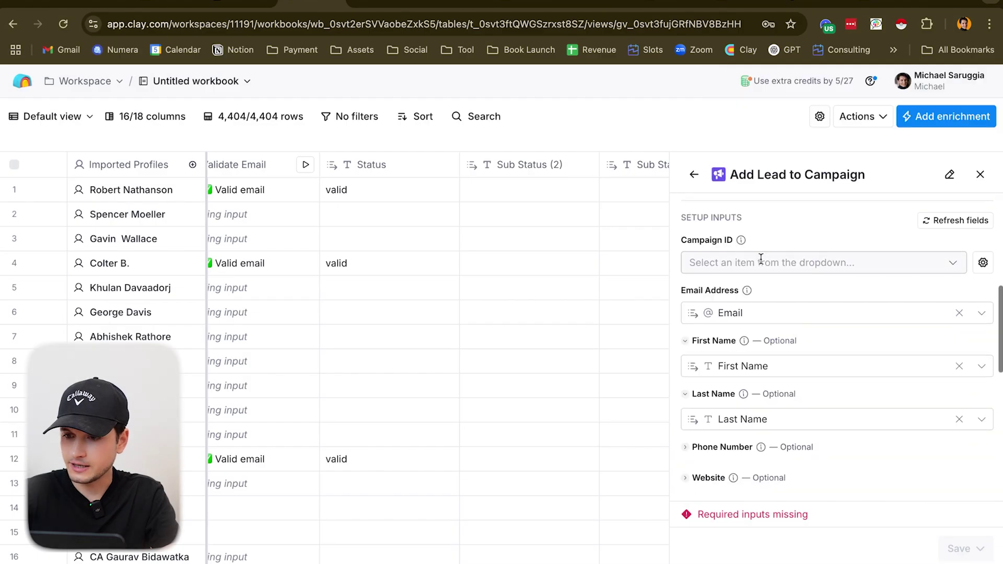
Step: Set the enrichment's campaign ID to the TEST campaign and check the mapped lead fields
left_click(761, 261)
type("test")
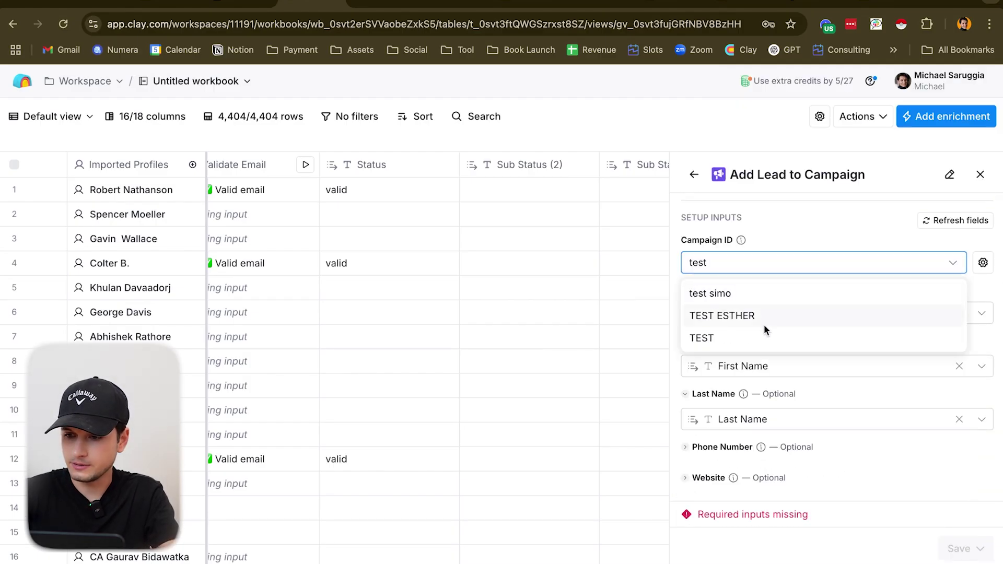
left_click(764, 327)
scroll(831, 271, "down", 2)
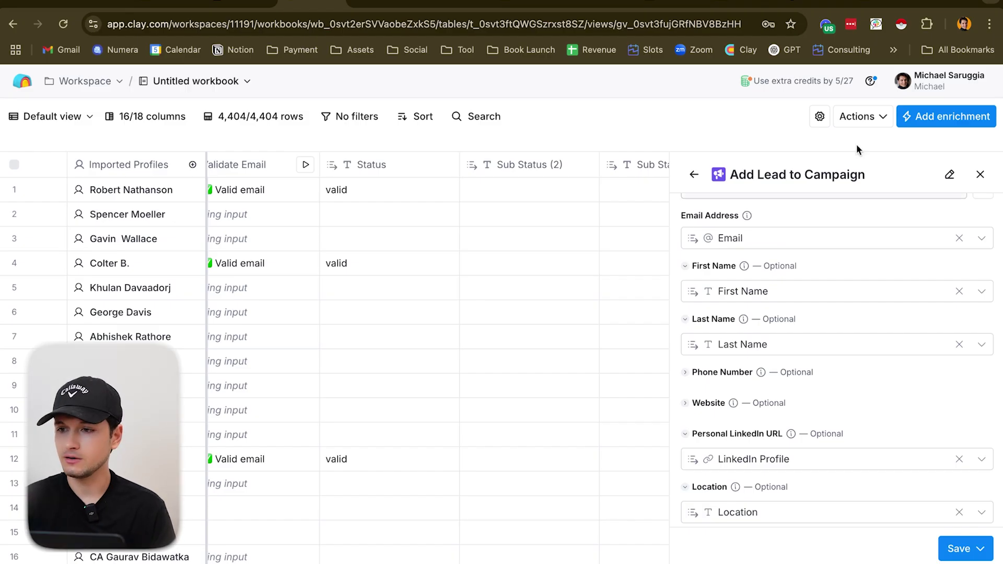
Step: Switch to the value proposition spreadsheet and bold the {first name}, category and Shopify variables in the Email 1 text
left_click(727, 4)
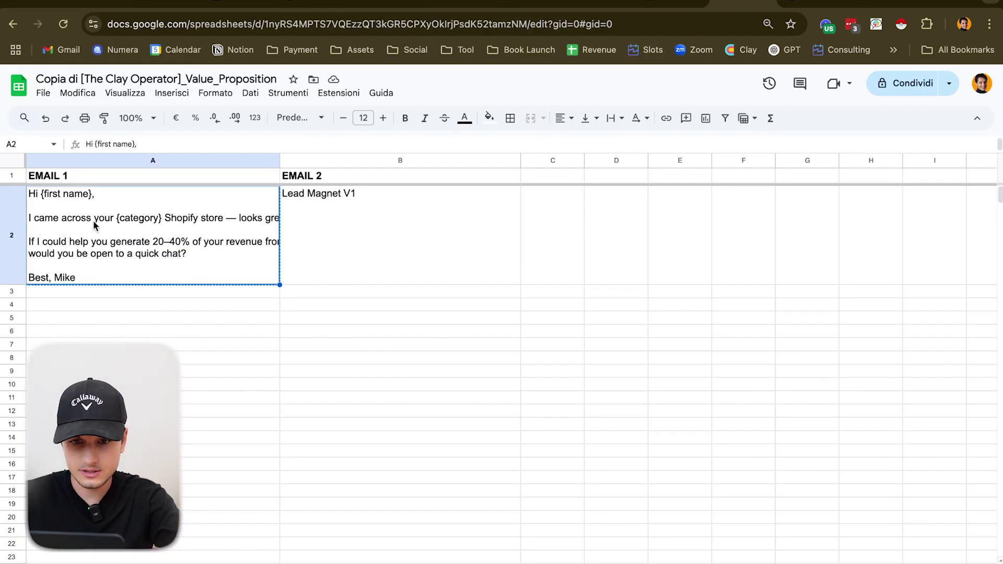
double_click(95, 225)
left_click_drag(40, 192, 162, 216)
key("ctrl+b")
key("ctrl+b")
double_click(186, 216)
key("ctrl+b")
left_click(662, 238)
left_click_drag(662, 239, 827, 239)
left_click_drag(653, 239, 843, 246)
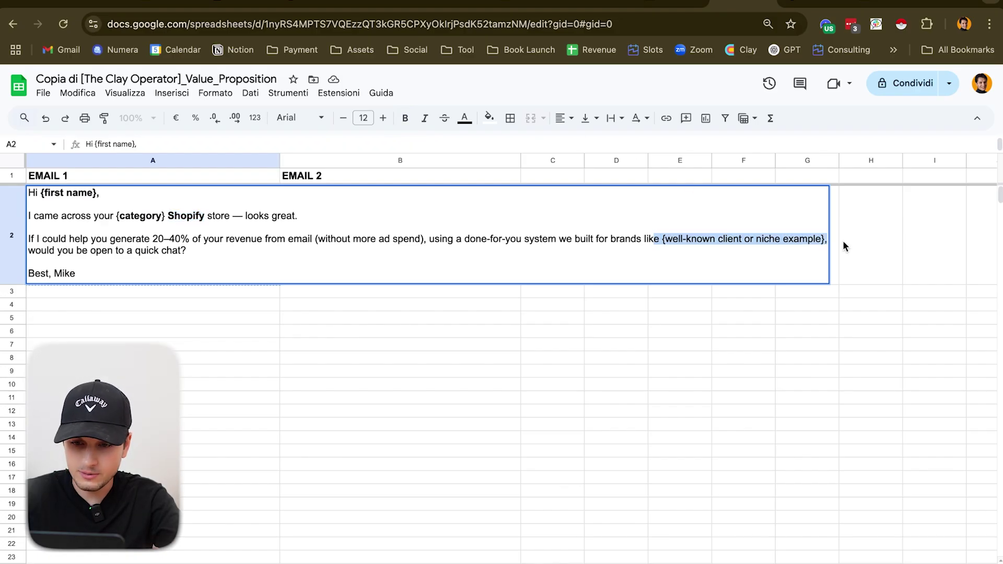
left_click(645, 290)
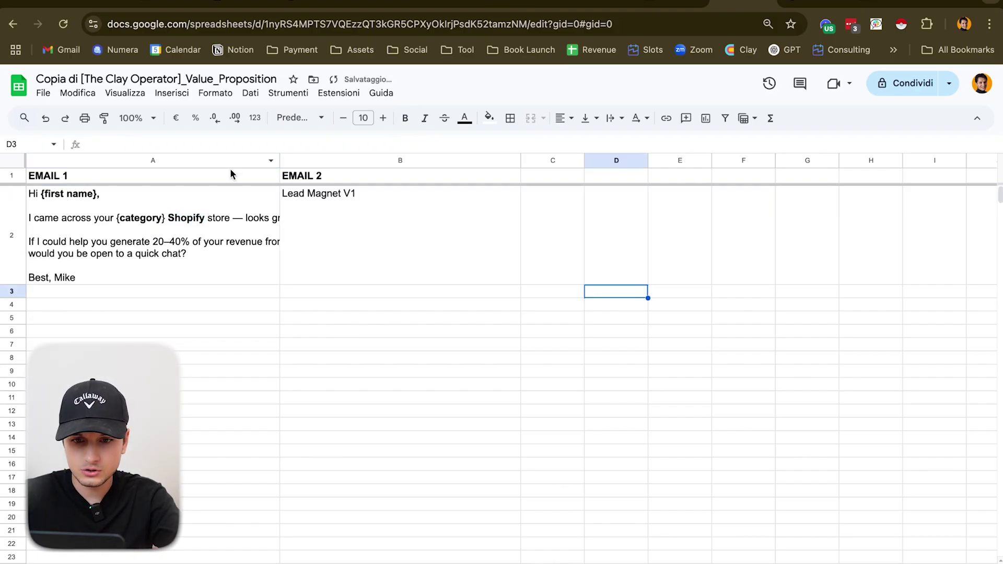
left_click(230, 198)
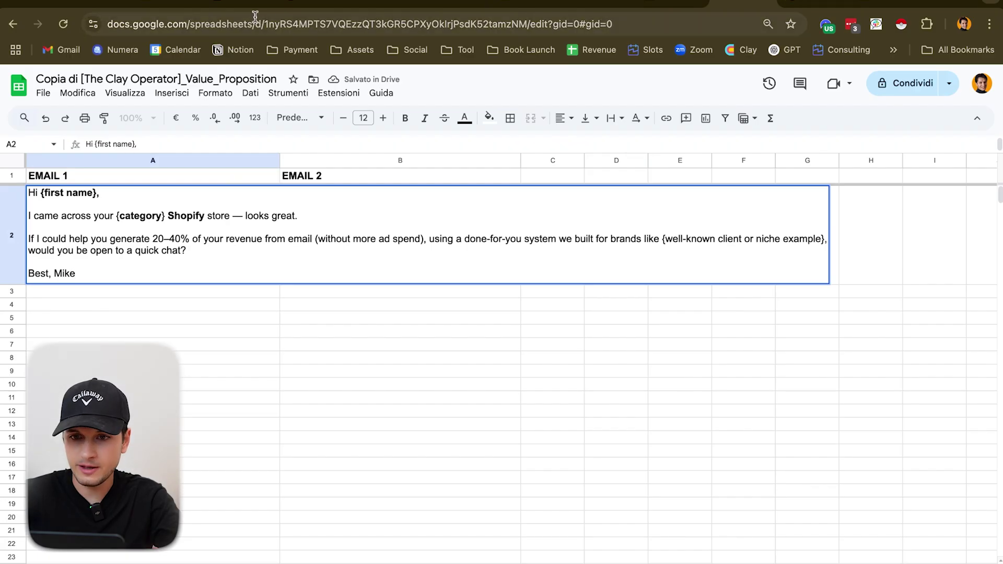
left_click(308, 6)
scroll(393, 396, "left", 10)
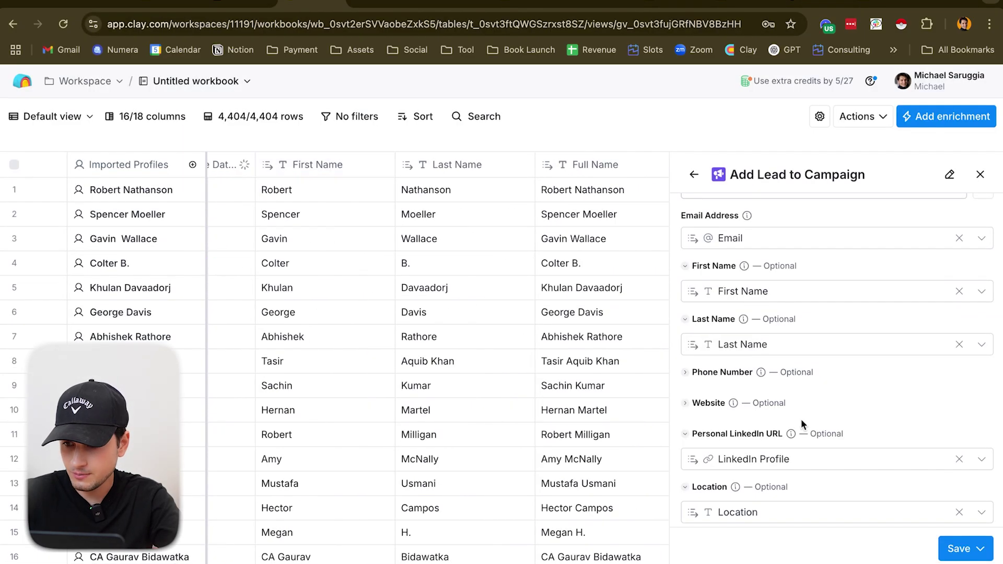
scroll(427, 340, "left", 5)
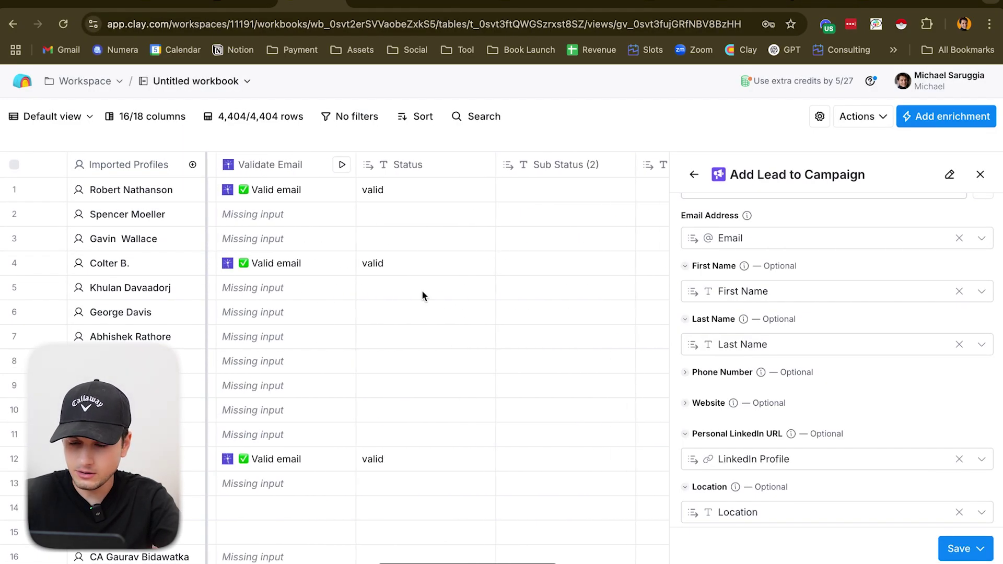
scroll(517, 340, "left", 10)
scroll(739, 289, "down", 5)
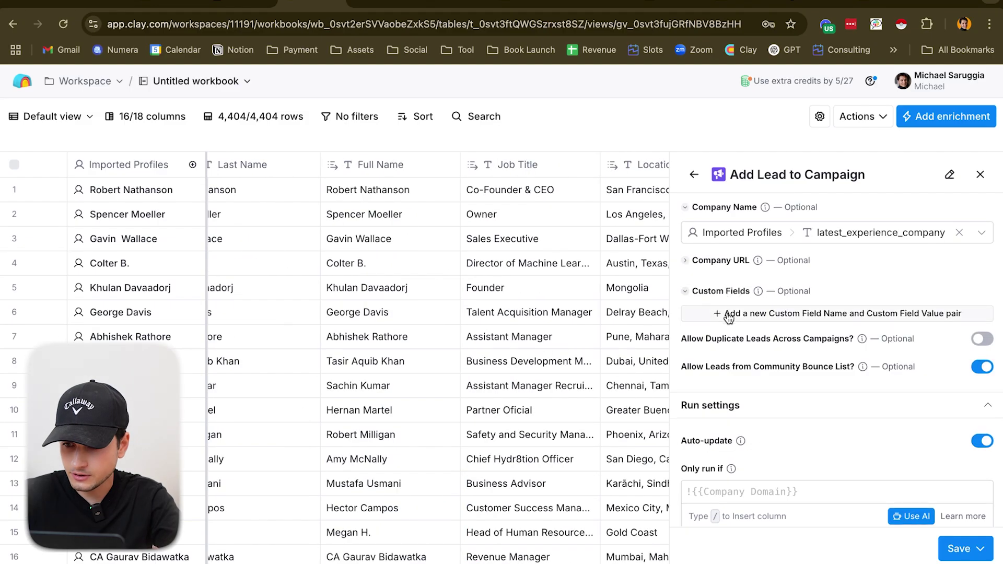
left_click(728, 314)
triple_click(731, 317)
type("Techbology")
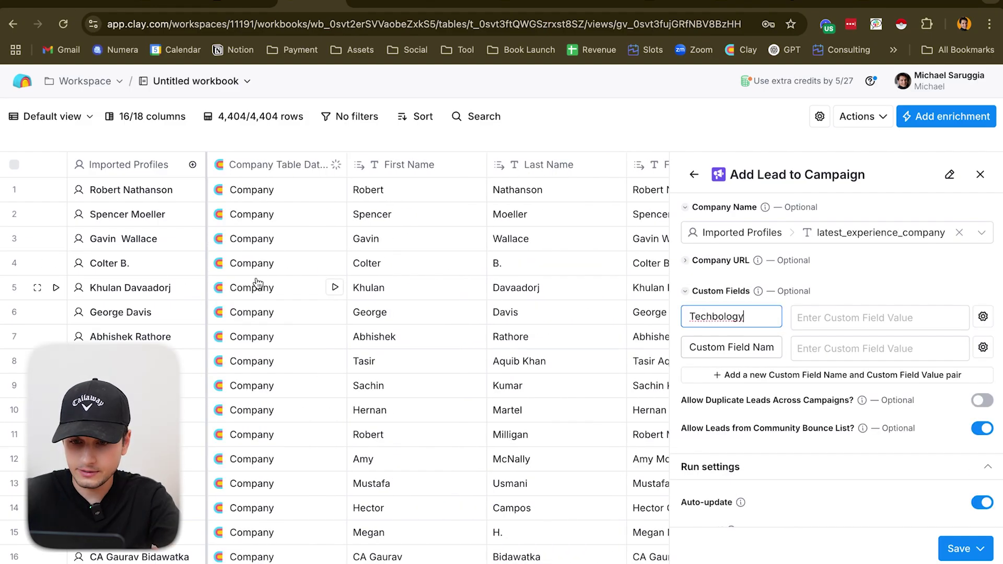
left_click(825, 317)
type("/")
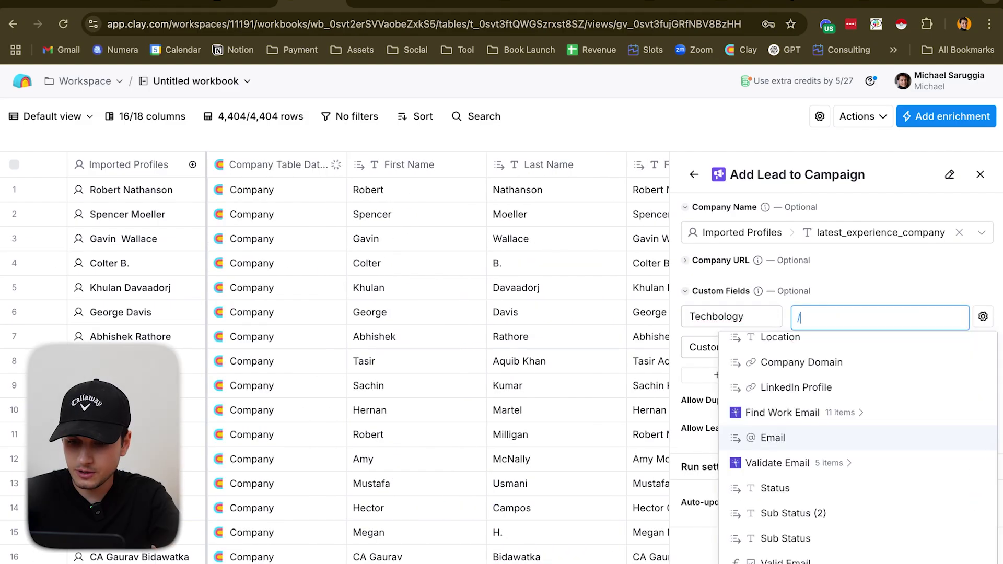
Step: In Clay, switch to the Store Leads companies table, inspect a company's search result and add its platform as a column
left_click(371, 376)
left_click(409, 374)
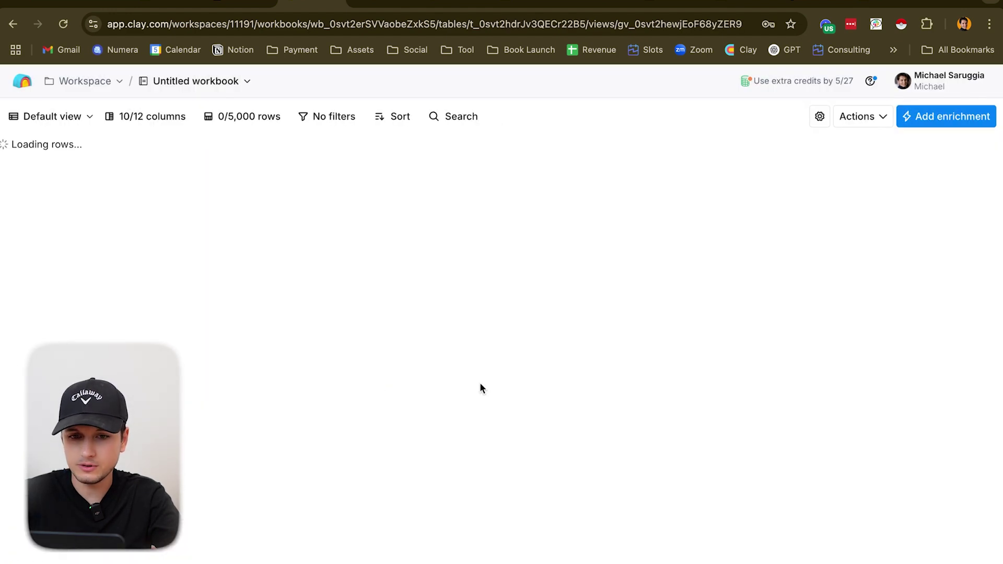
scroll(522, 407, "right", 10)
scroll(547, 406, "left", 10)
left_click(139, 247)
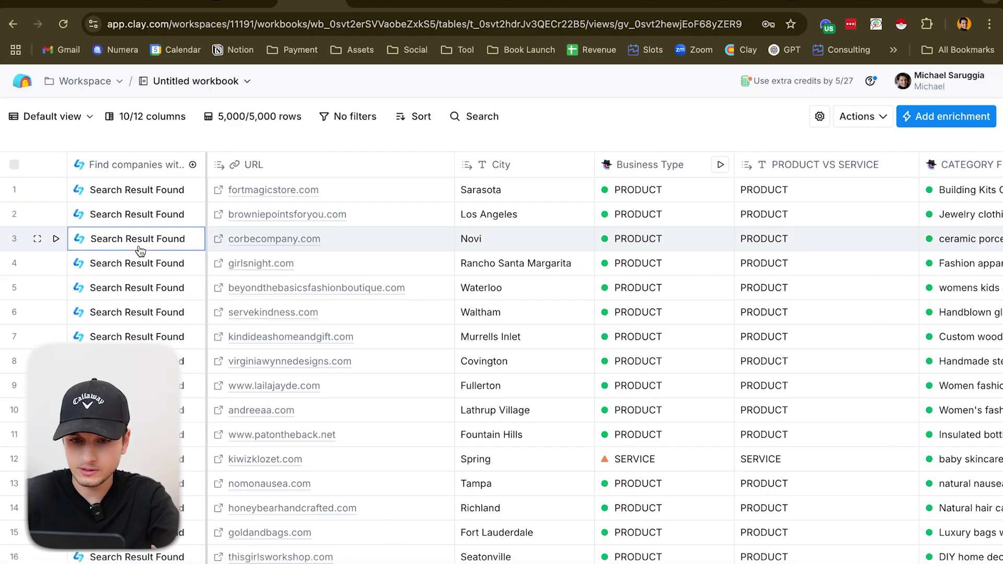
left_click(672, 319)
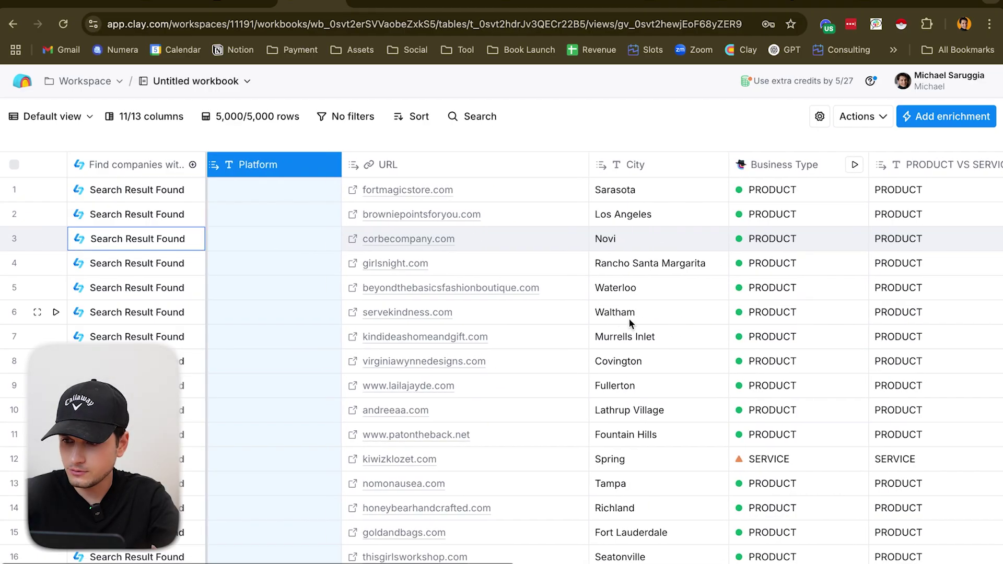
Step: Add a Write to Other Table enrichment that writes to the "Find People from Find companies with Store Leads" table and save it
scroll(628, 318, "right", 15)
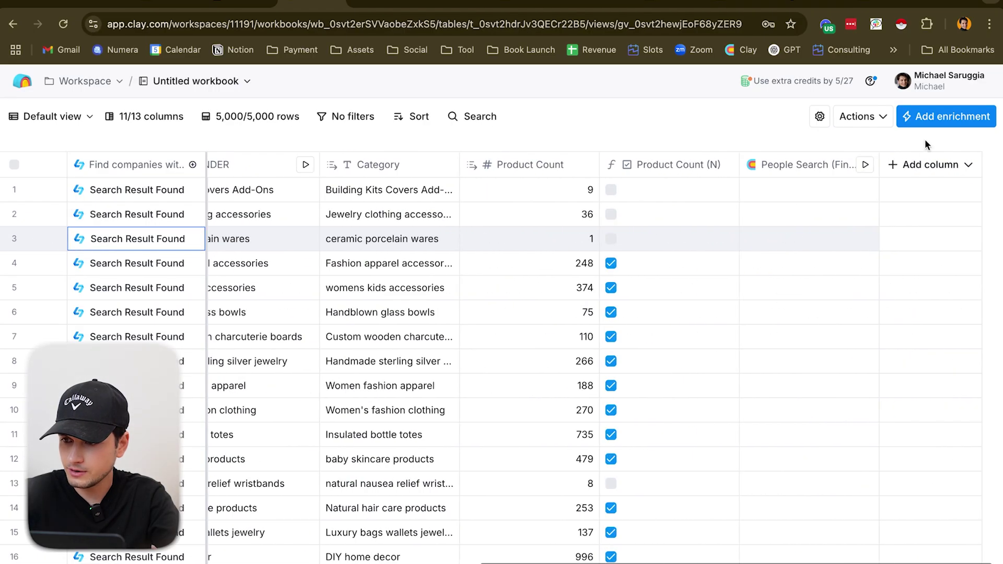
left_click(927, 118)
type("wri")
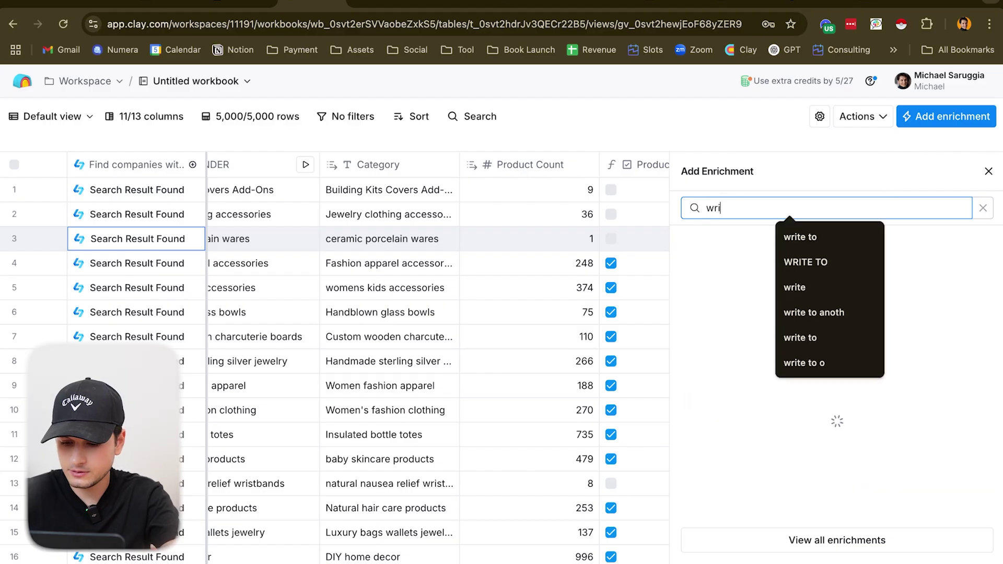
type("te to anoth")
left_click(765, 369)
left_click(763, 350)
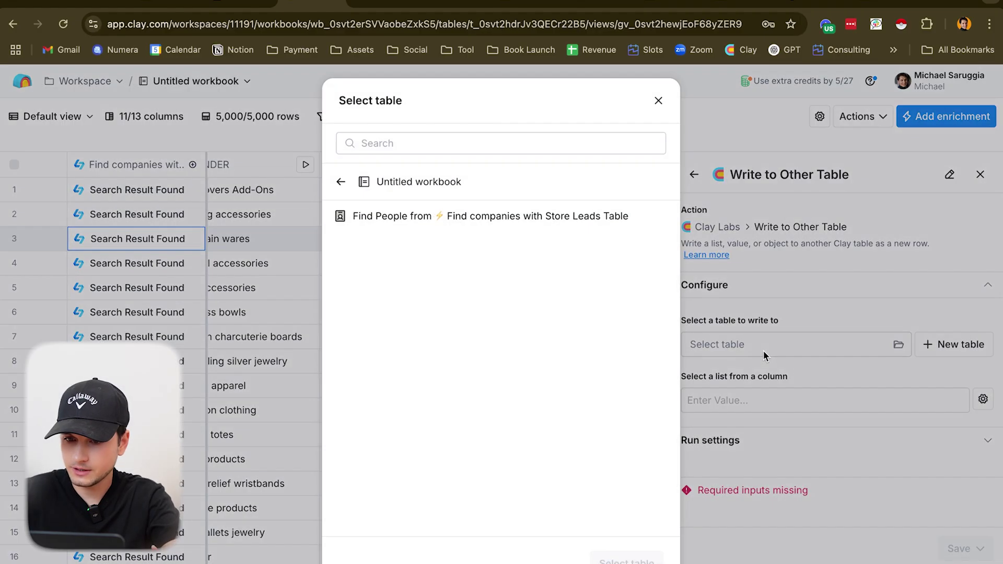
left_click(554, 218)
left_click(627, 558)
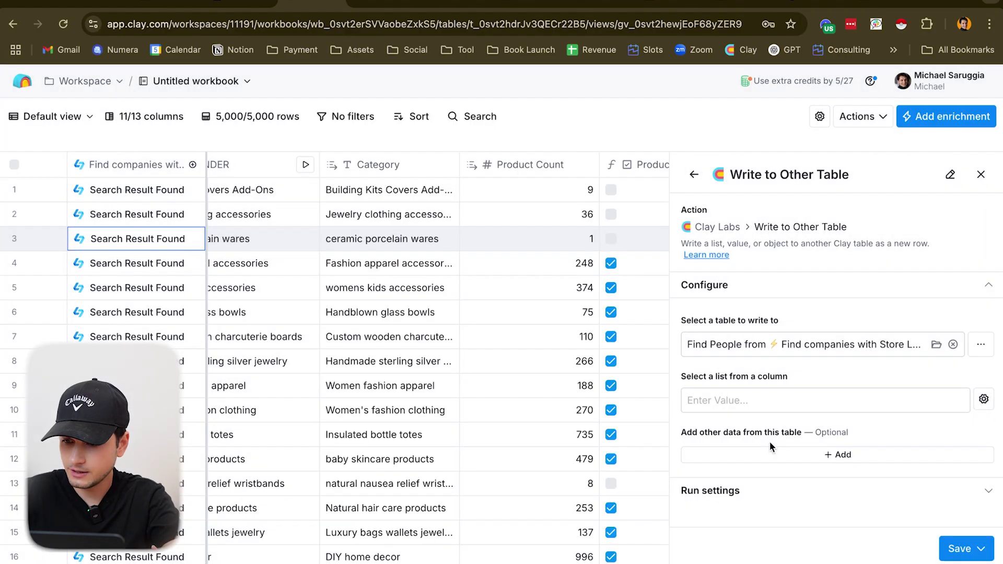
left_click(961, 547)
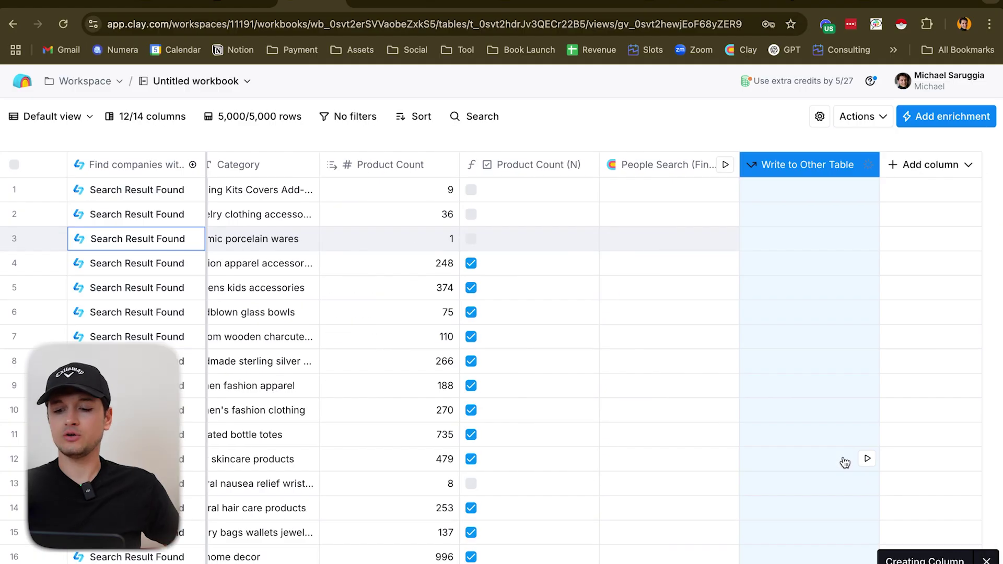
Step: Check the Category and Platform columns in the profiles table and the Write to Other Table results in the companies table
left_click(345, 560)
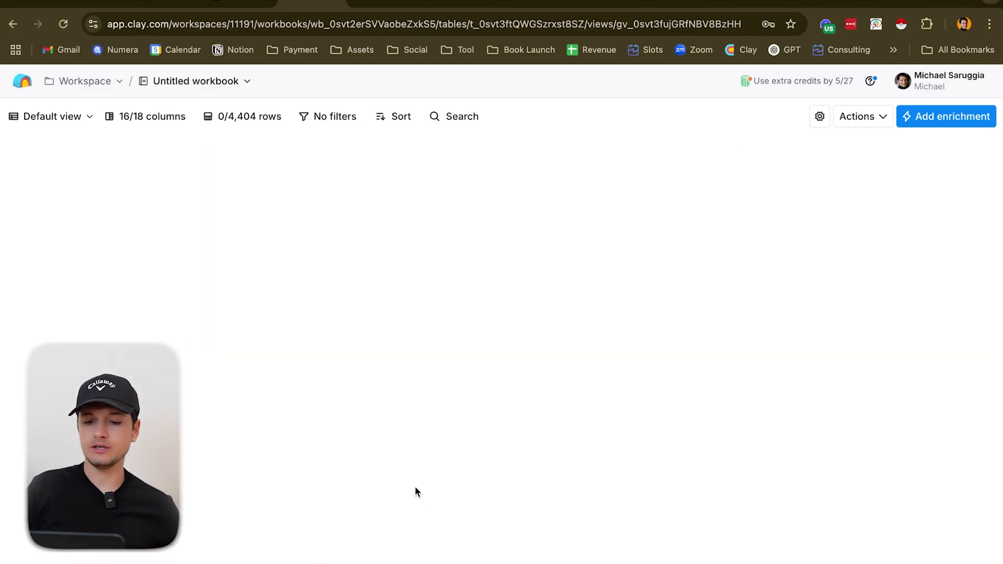
scroll(430, 377, "right", 5)
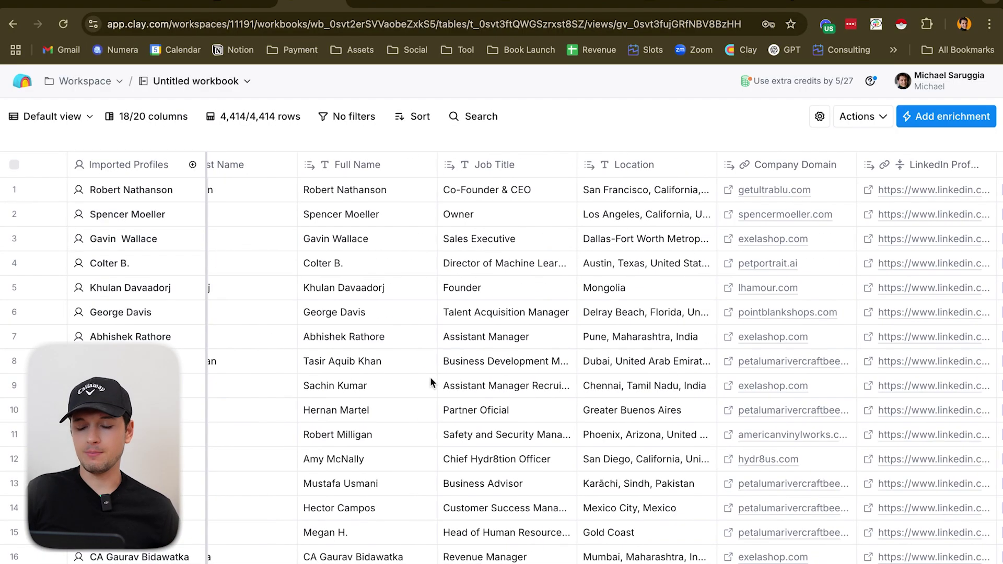
scroll(430, 377, "right", 10)
scroll(430, 378, "right", 10)
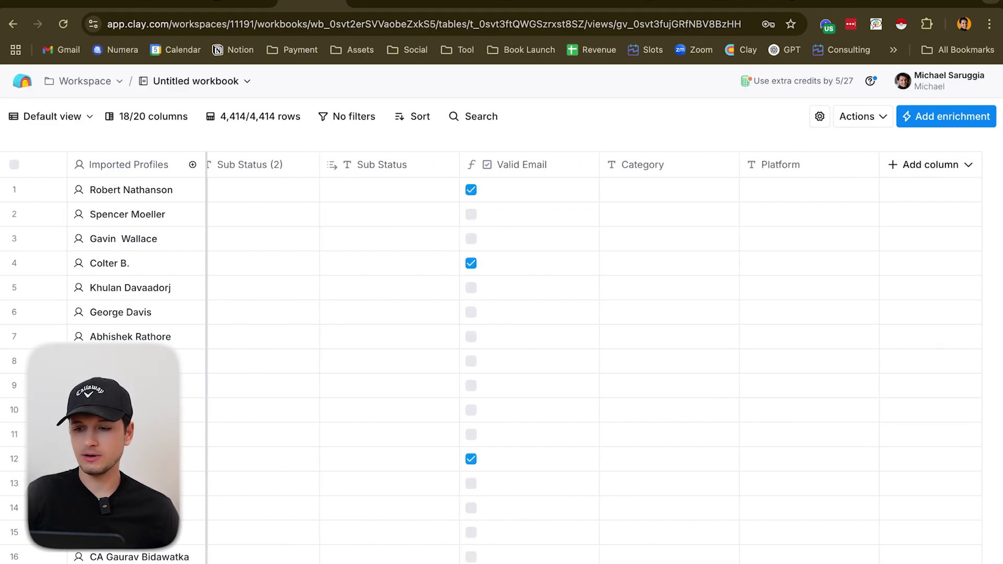
scroll(679, 385, "right", 15)
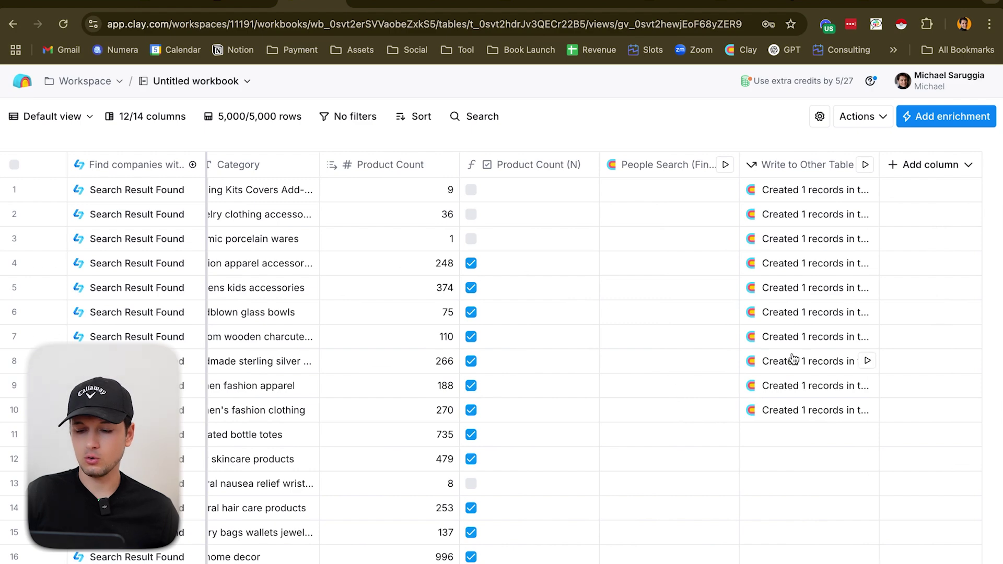
scroll(333, 469, "left", 15)
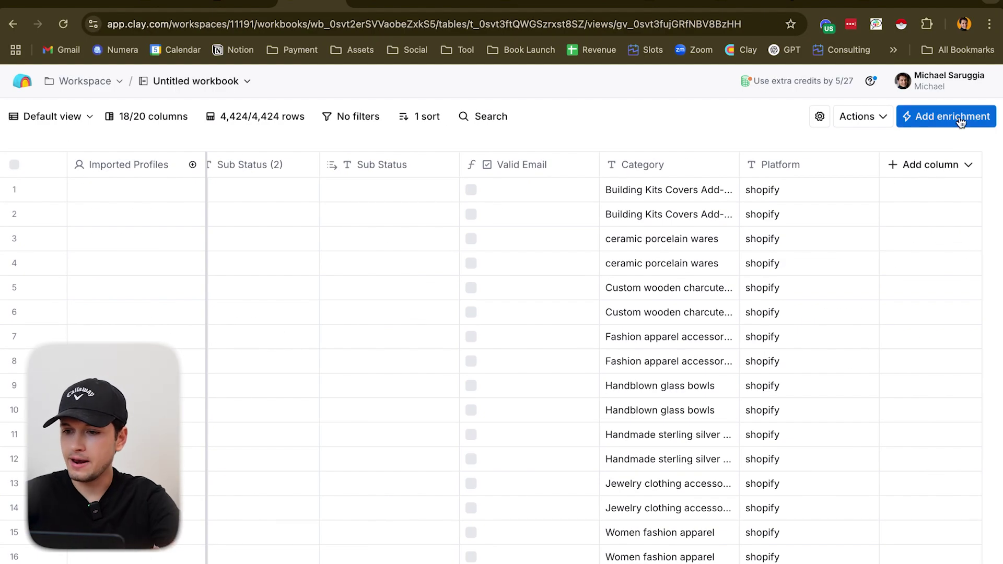
left_click(933, 116)
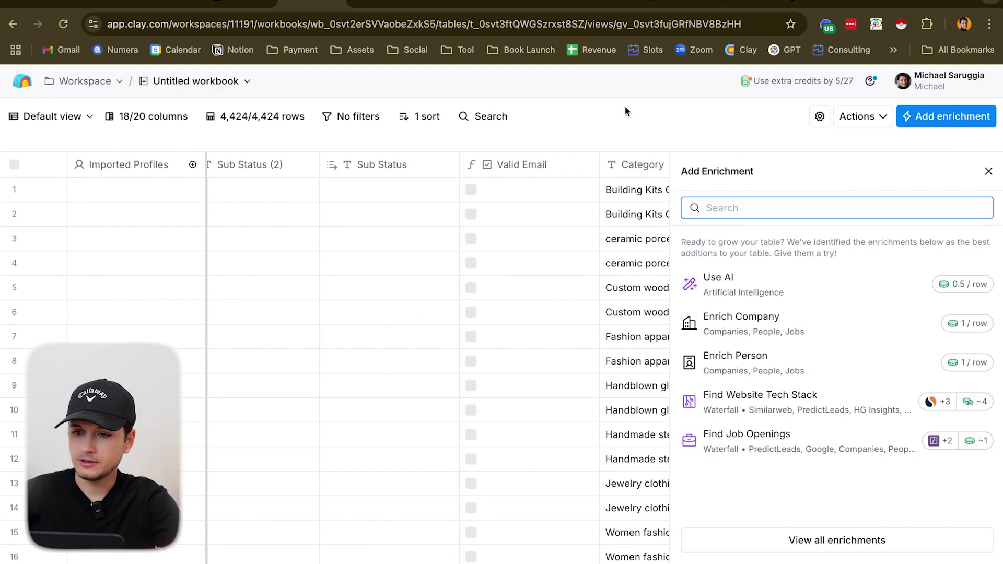
left_click(641, 215)
left_click(988, 171)
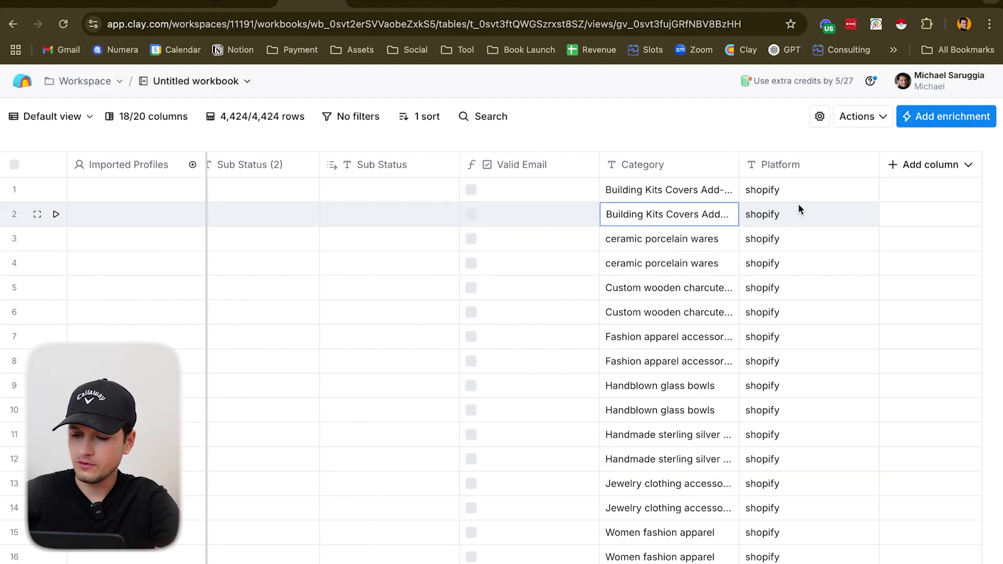
Step: Review the companies table's columns, return to the profiles table and add a Lookup Multiple Rows in Other Table enrichment
scroll(774, 337, "left", 15)
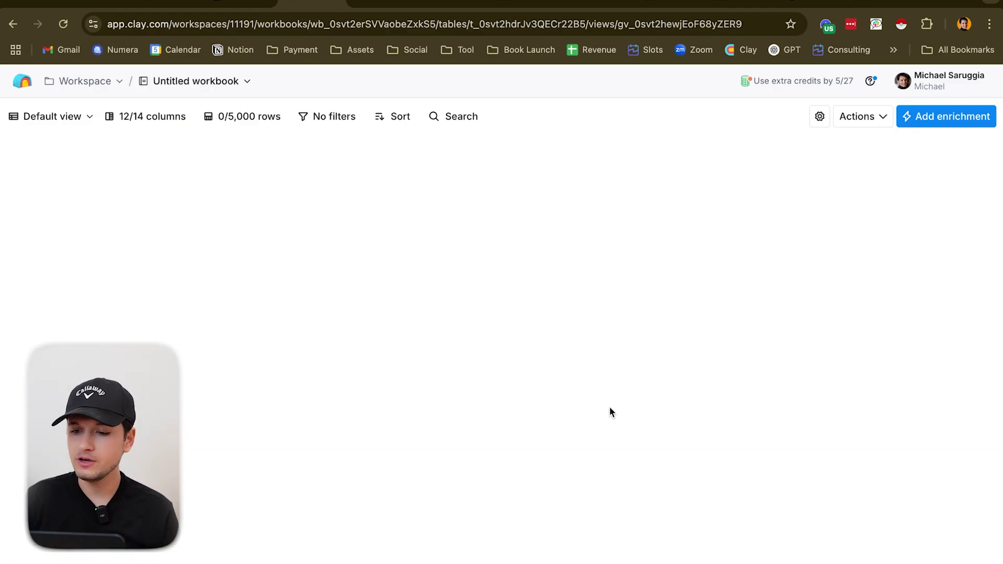
scroll(581, 327, "right", 10)
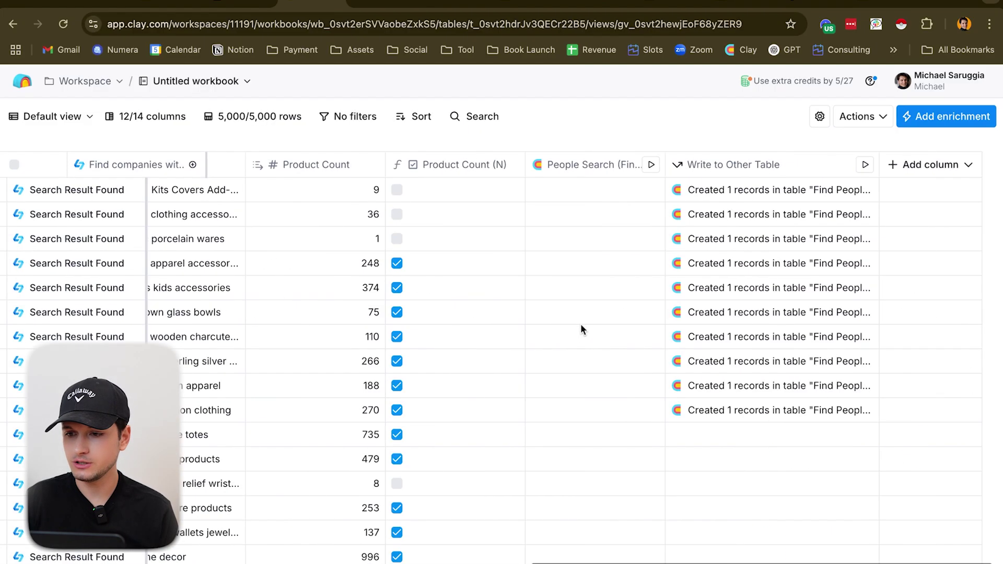
scroll(516, 220, "left", 6)
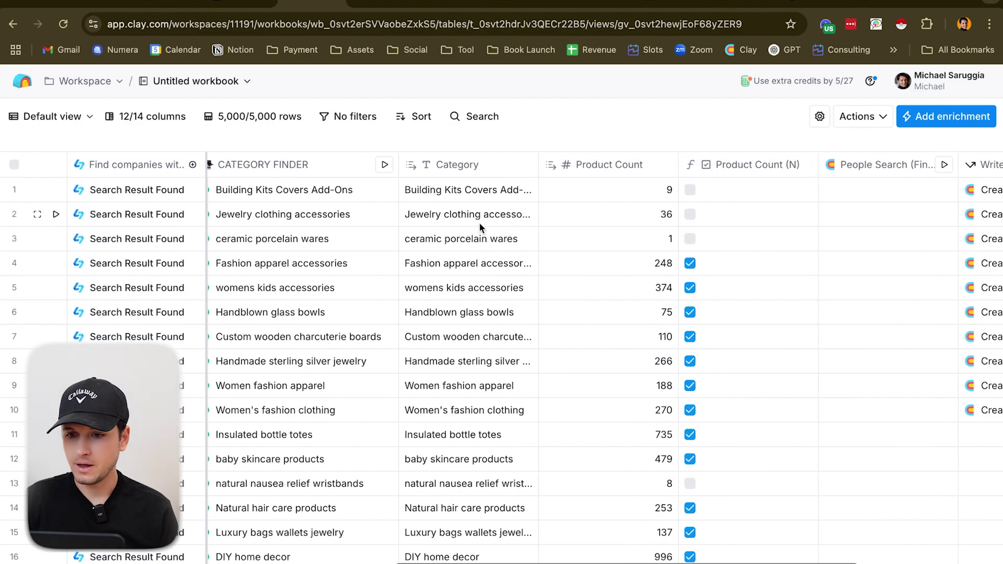
scroll(480, 225, "left", 8)
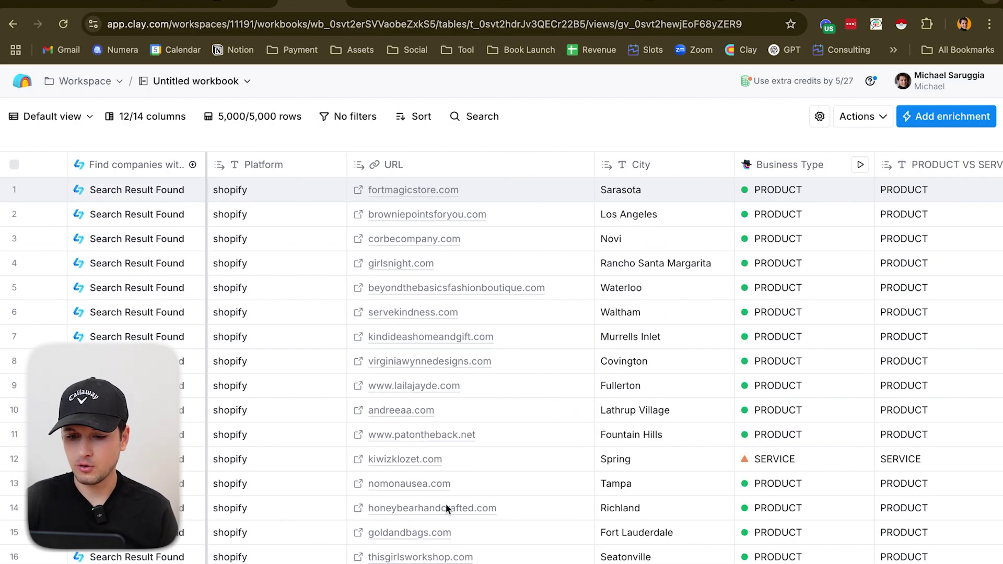
left_click(307, 530)
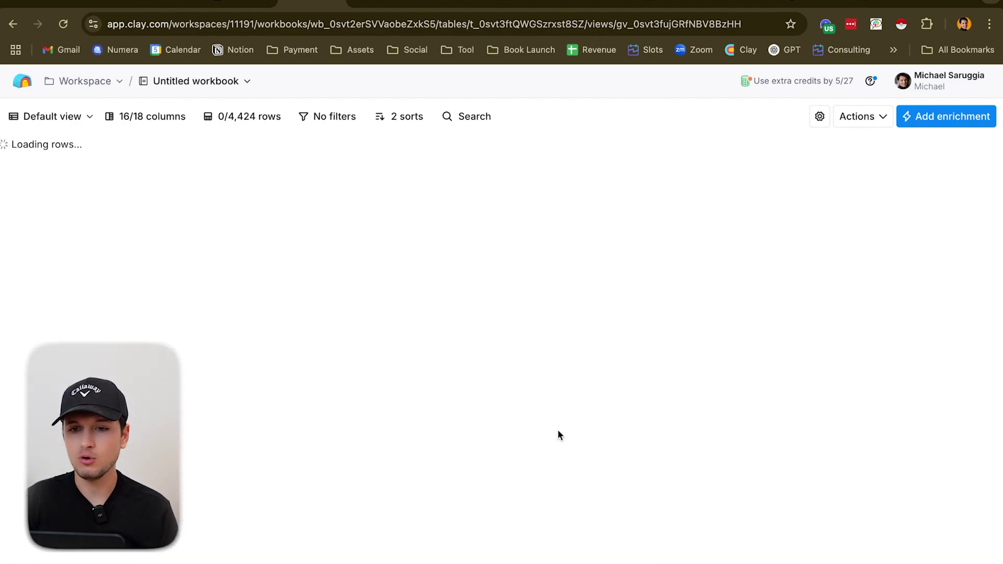
scroll(818, 336, "right", 10)
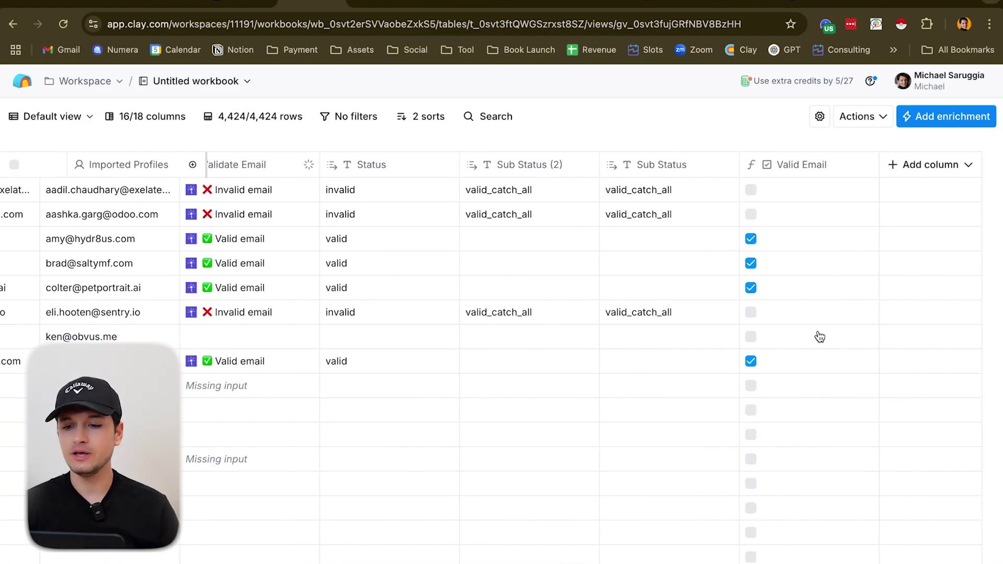
left_click(956, 118)
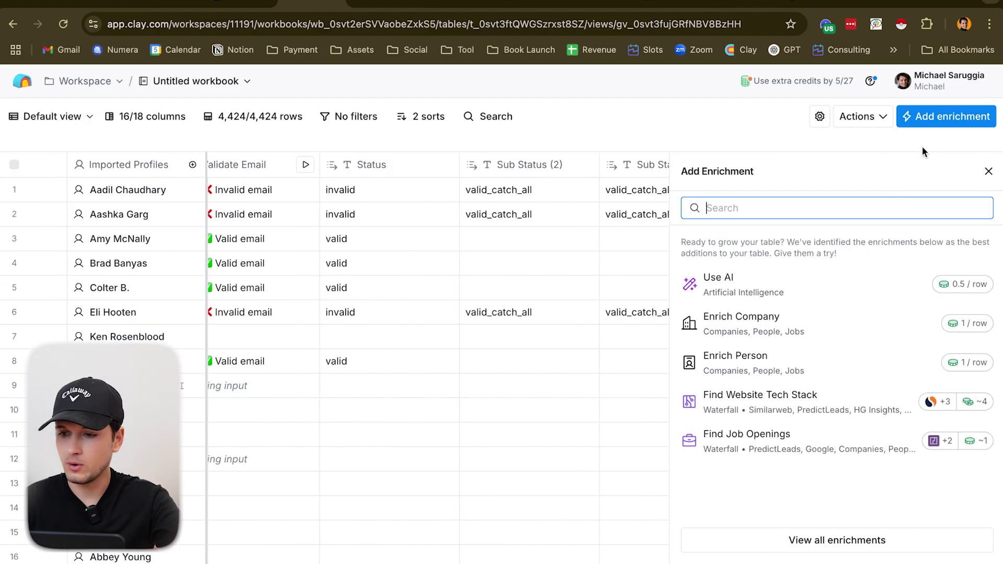
type("lookup")
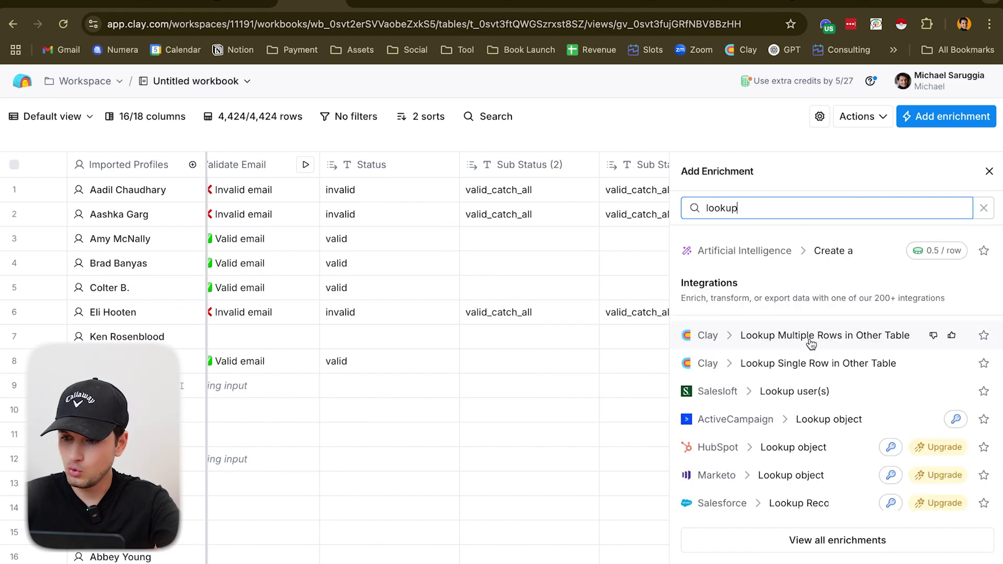
left_click(816, 343)
Step: Configure the multiple-row lookup to search the Find companies with Store Leads Table where URL contains Company Domain, and run it on 10 rows
scroll(847, 340, "down", 3)
left_click(817, 329)
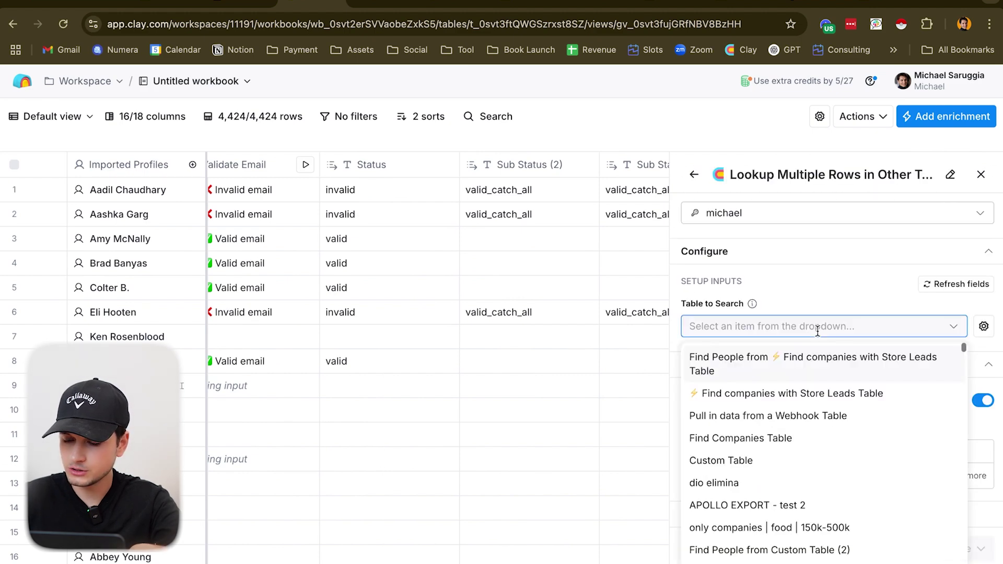
left_click(812, 364)
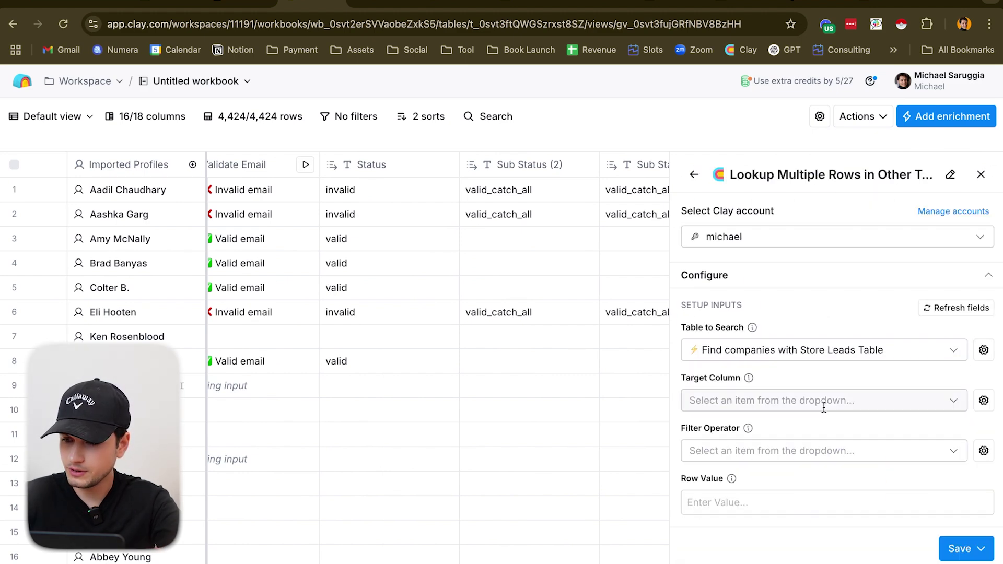
scroll(771, 305, "down", 2)
left_click(770, 308)
left_click(735, 342)
left_click(733, 355)
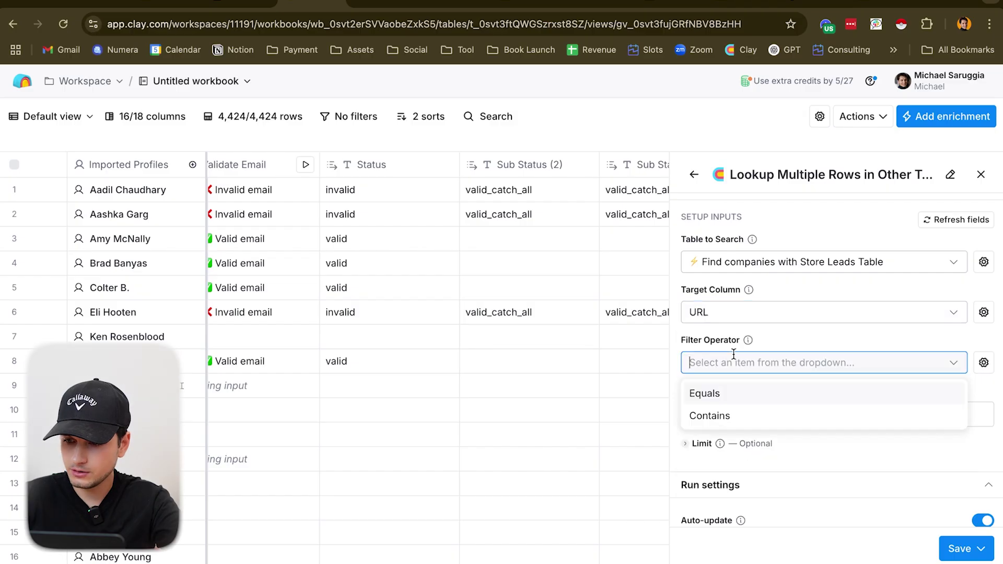
left_click(725, 400)
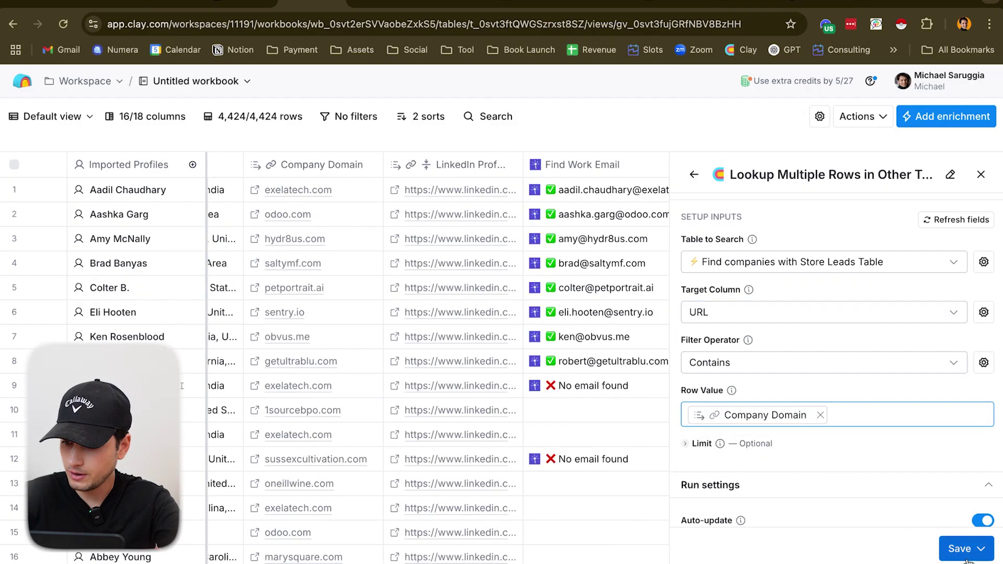
left_click(966, 549)
left_click(840, 460)
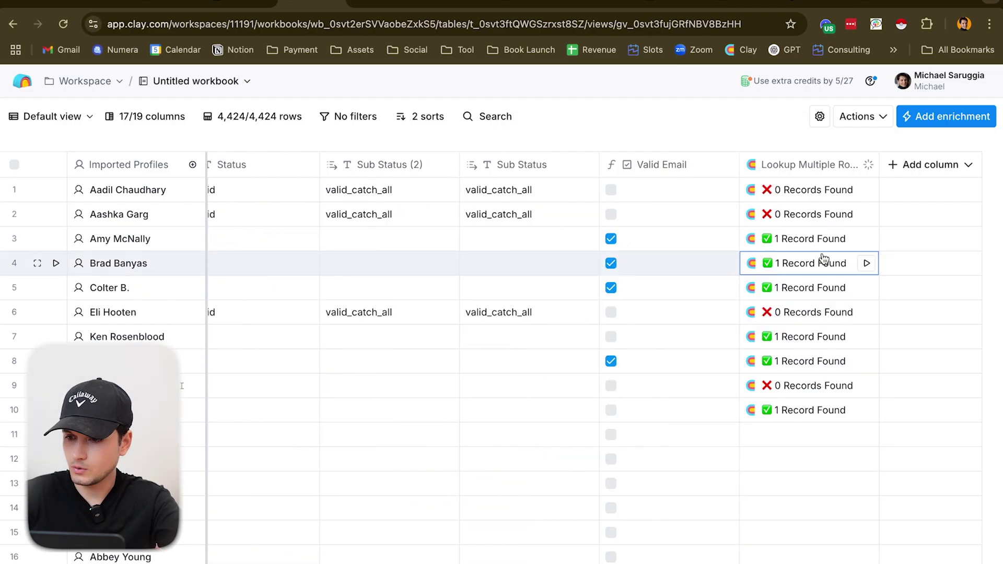
Step: Inspect a lookup result, the category placeholder in the Google Sheets email template, and the columns of the Clay profiles table
left_click(822, 262)
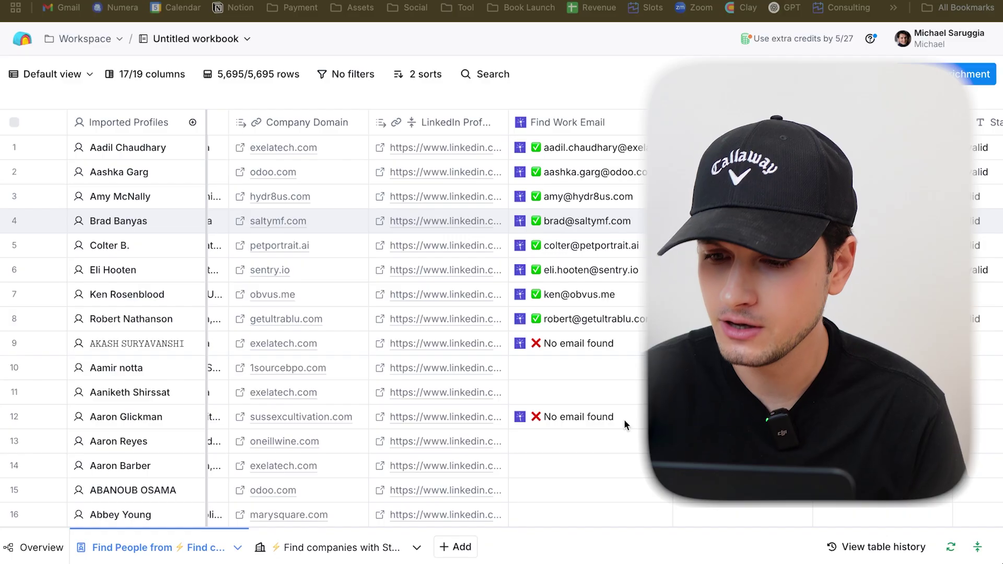
scroll(624, 419, "right", 2)
scroll(624, 419, "right", 10)
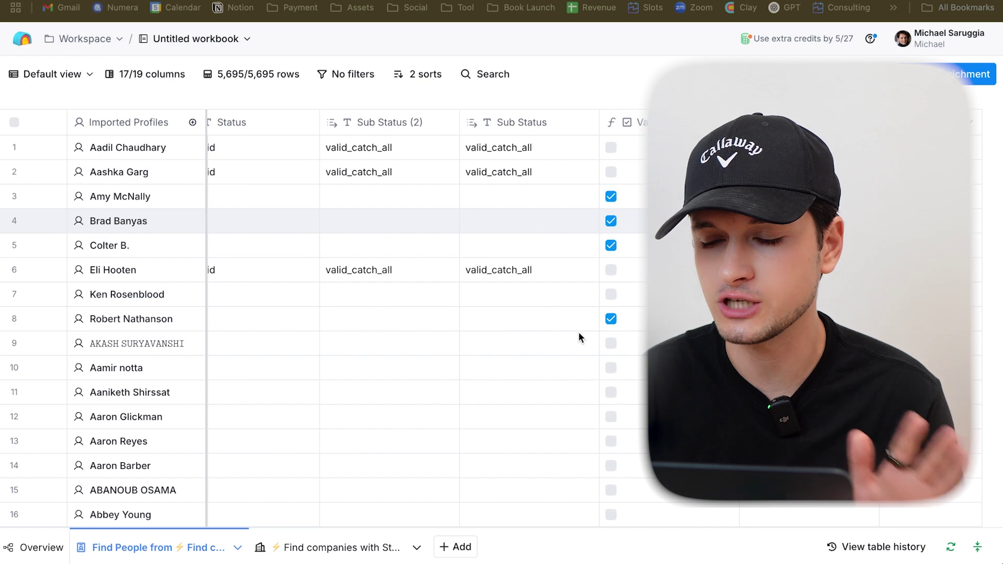
scroll(579, 337, "left", 3)
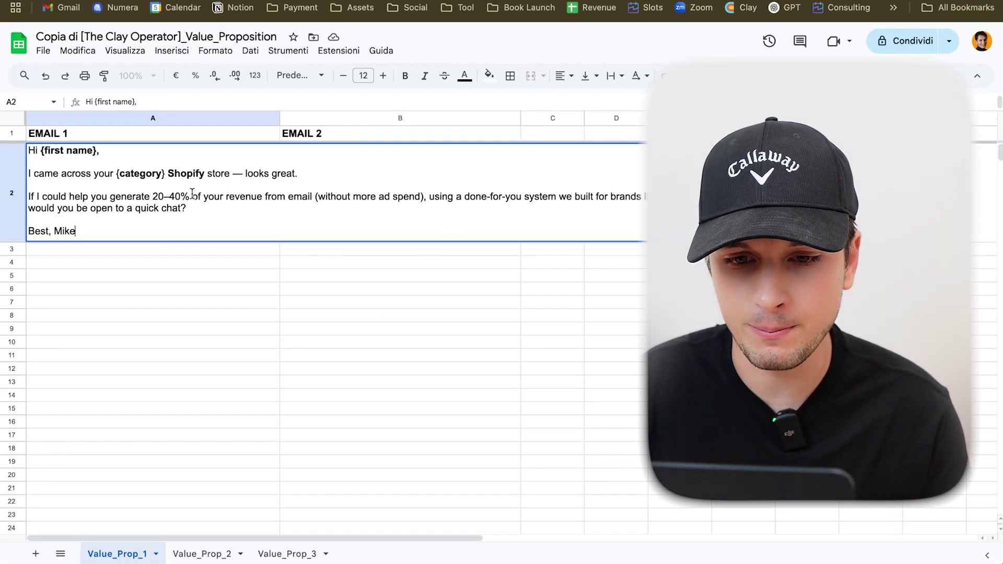
double_click(170, 176)
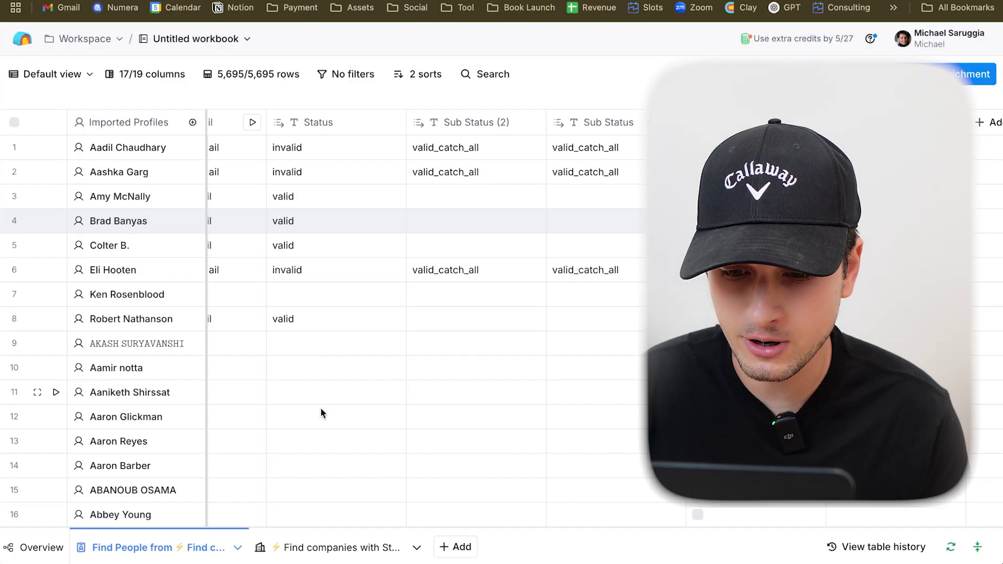
left_click(311, 543)
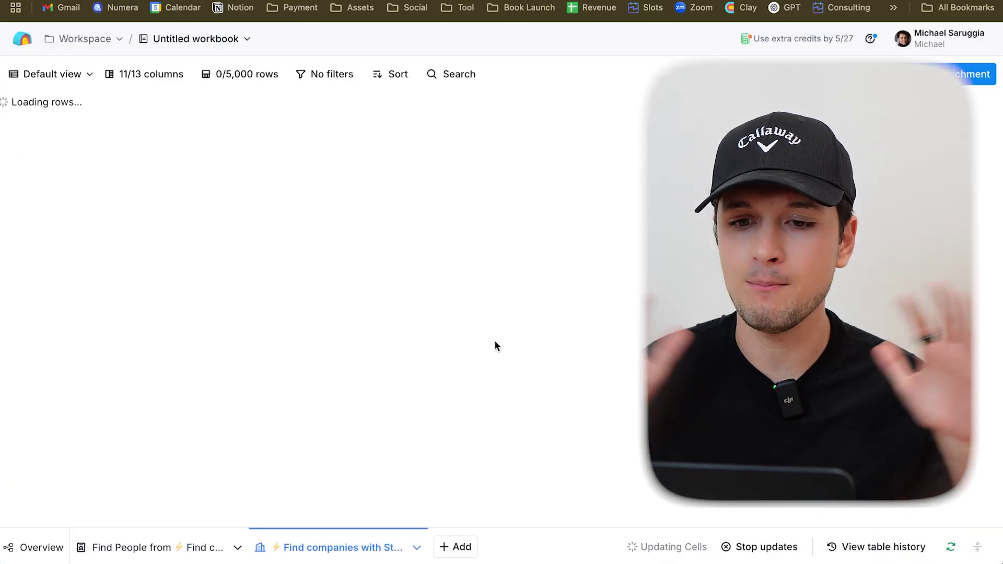
left_click(102, 547)
scroll(409, 421, "right", 10)
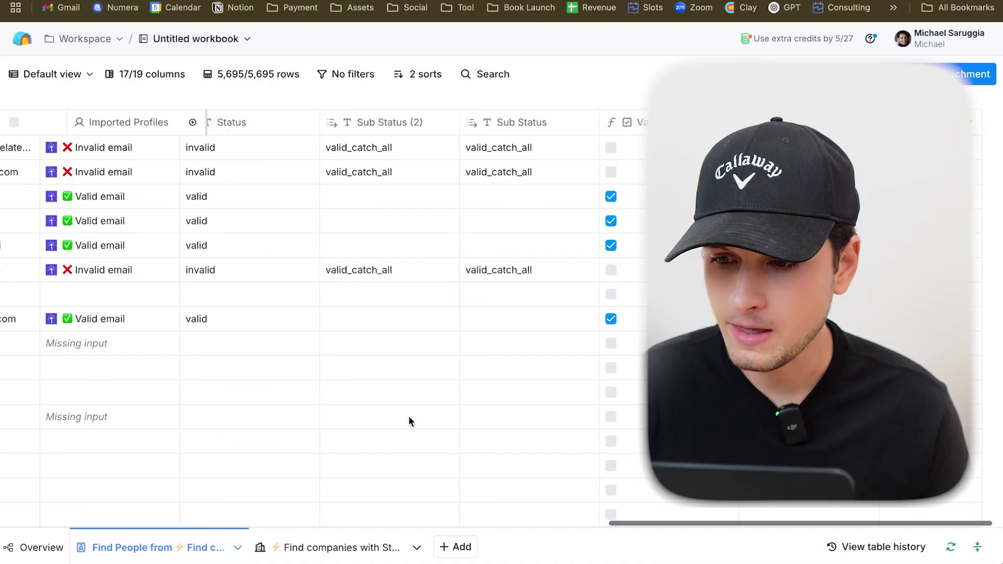
scroll(535, 373, "left", 10)
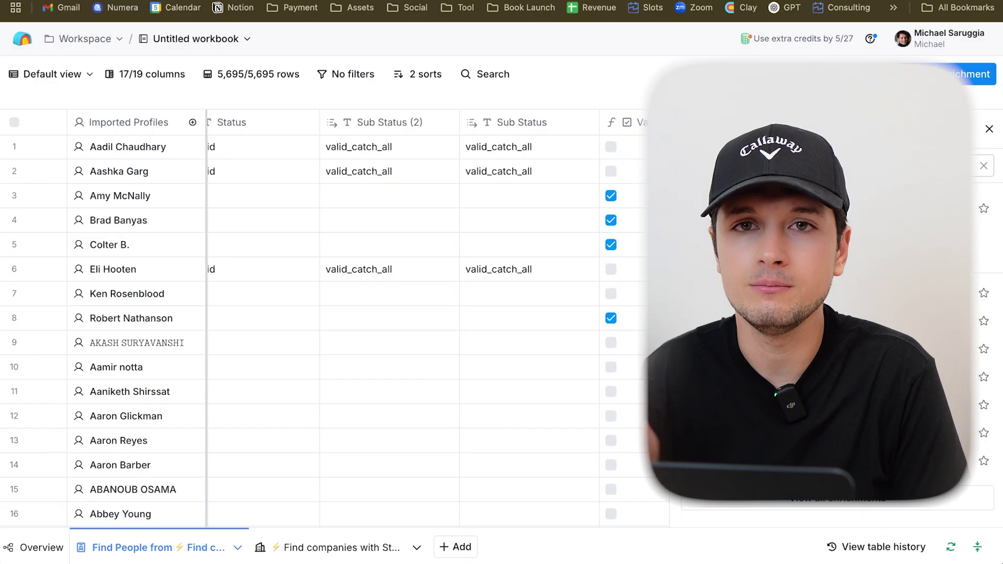
scroll(478, 274, "left", 10)
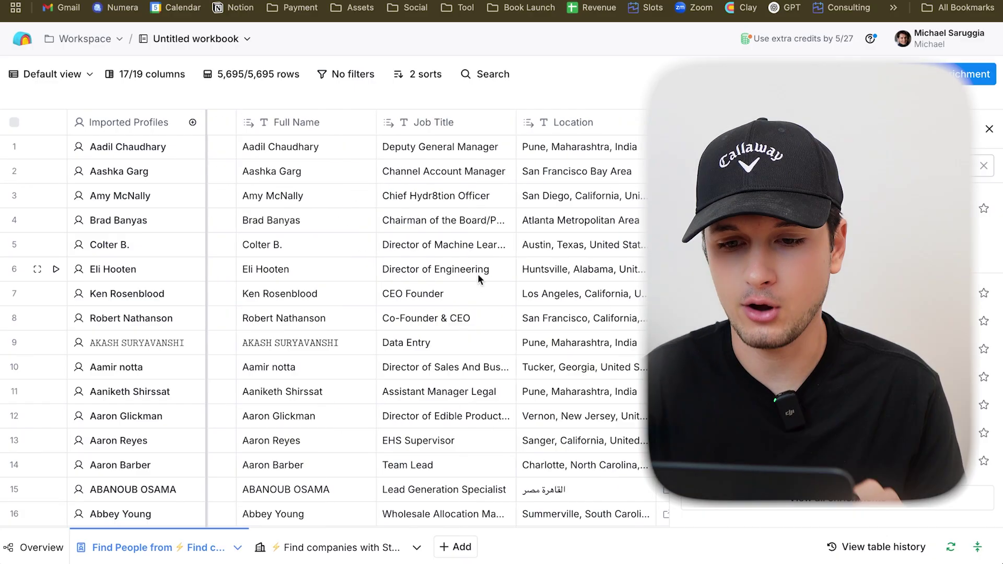
scroll(477, 274, "left", 3)
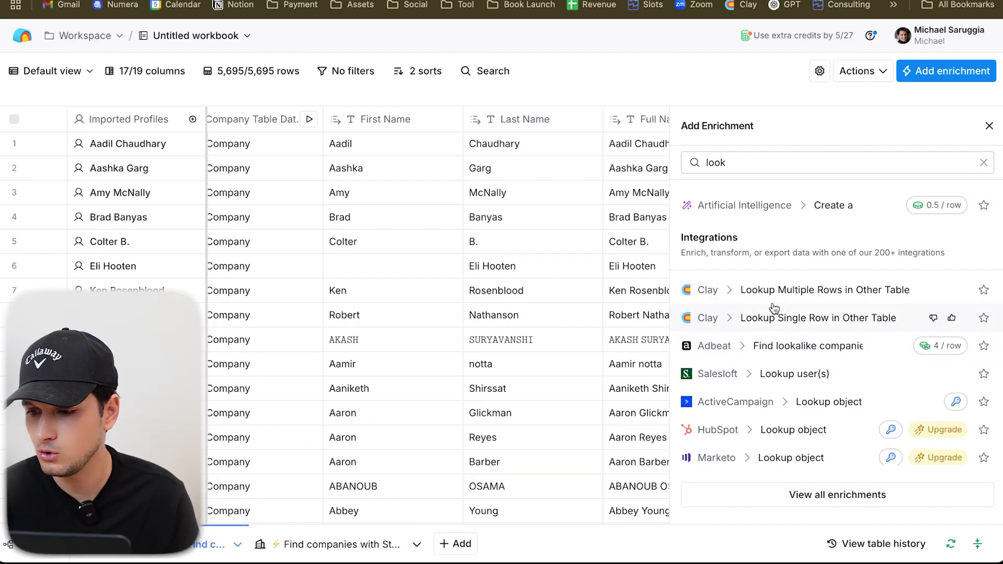
Step: Add a Lookup Single Row in Other Table enrichment that searches the Store Leads companies table where URL contains Company Domain
left_click(768, 320)
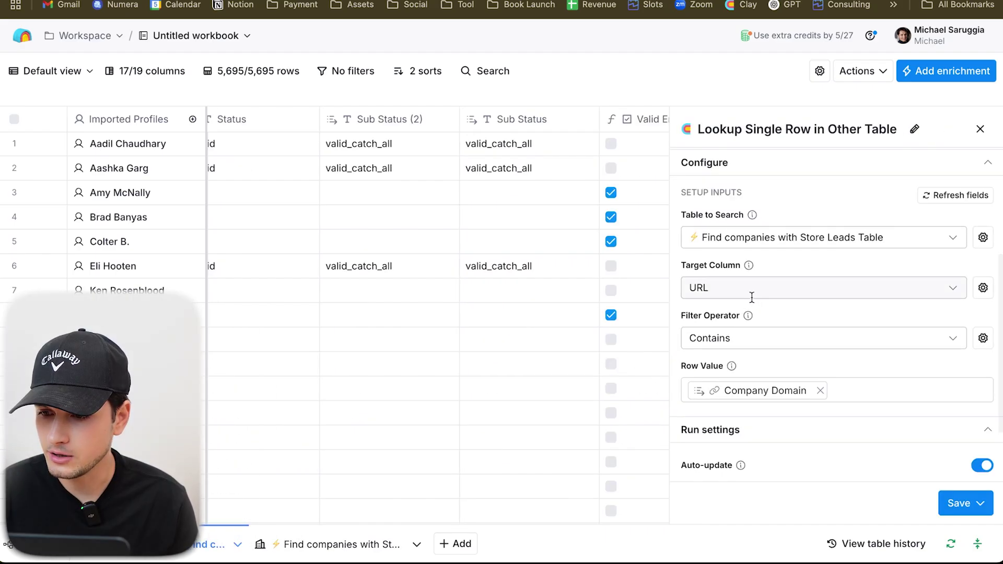
scroll(743, 276, "down", 3)
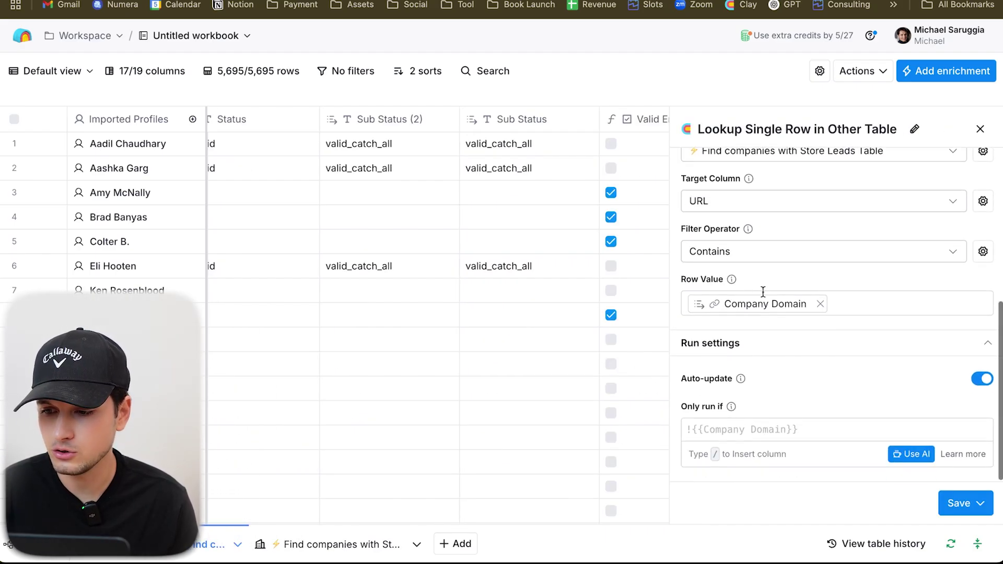
mouse_move(749, 310)
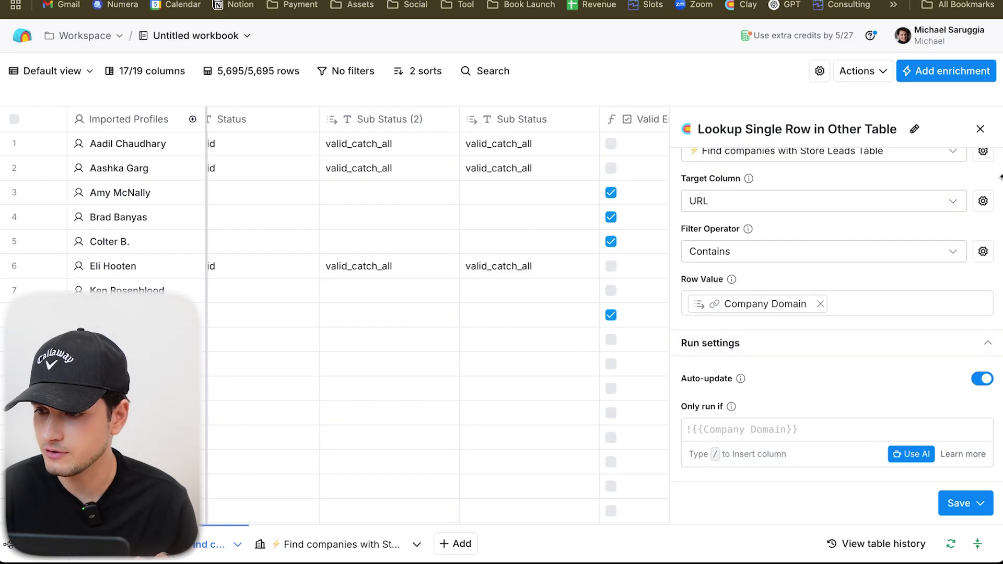
left_click(980, 129)
Step: Expand the record of a found lookup result and add its Category and Platform fields as new columns
left_click(799, 191)
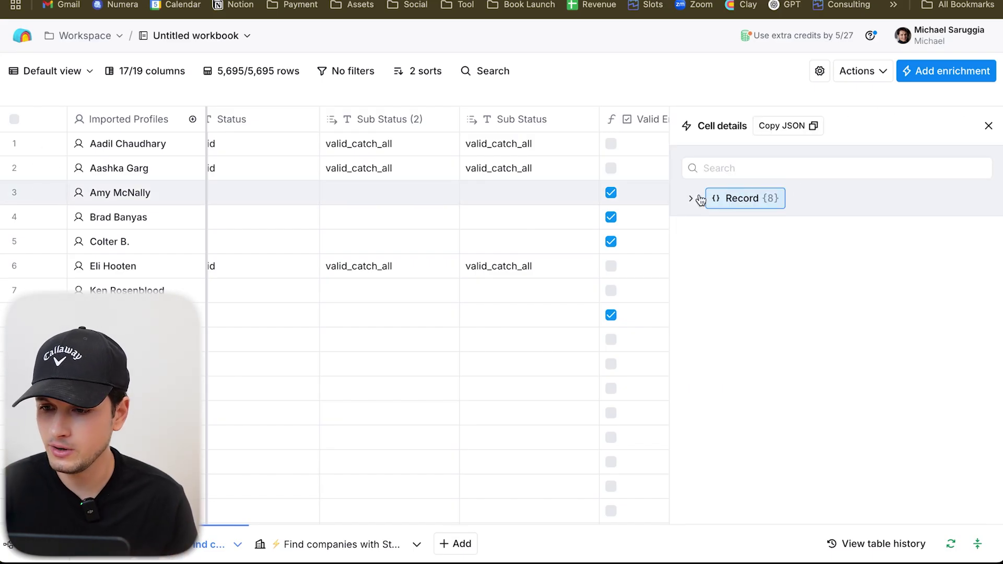
left_click(700, 198)
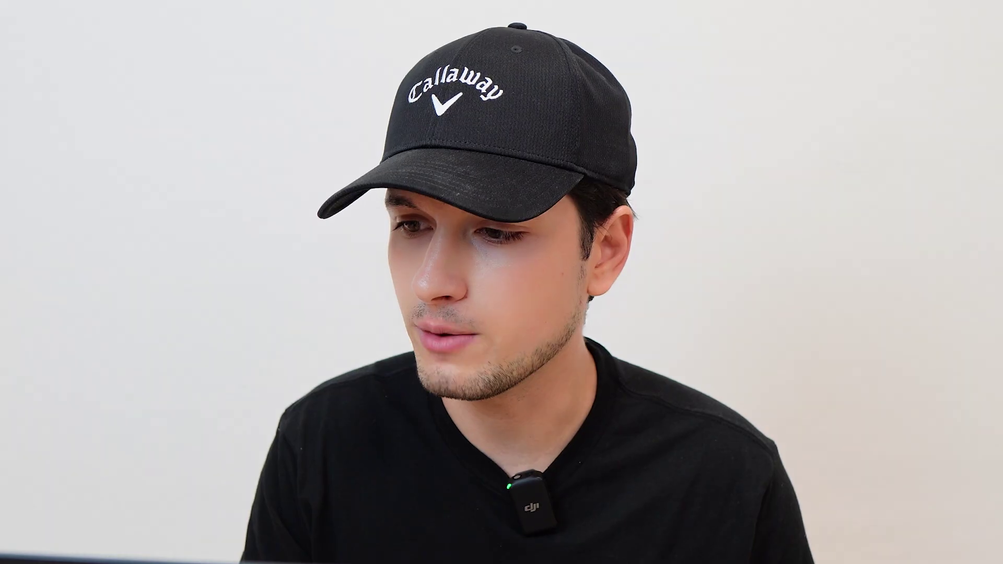
key("Down")
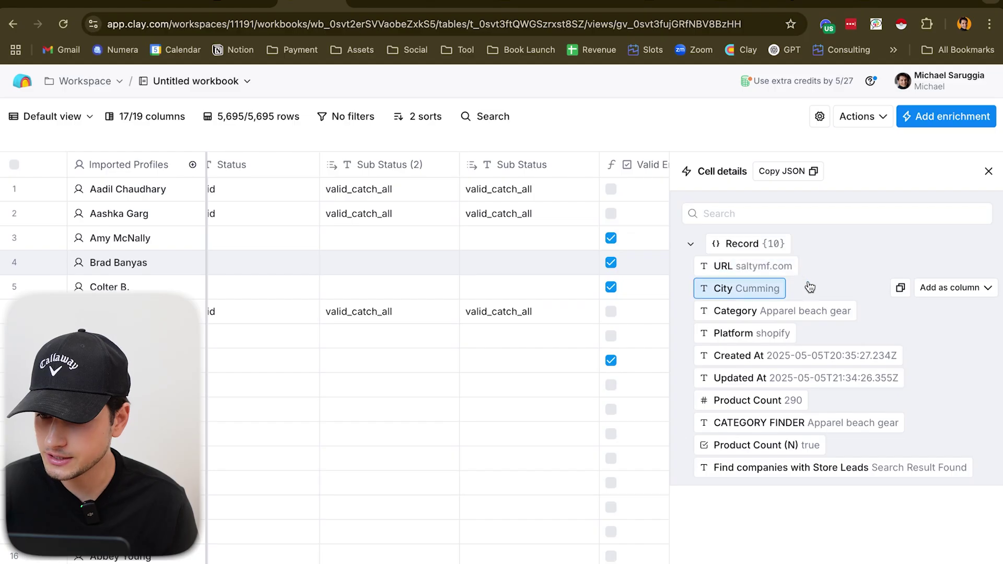
left_click(950, 314)
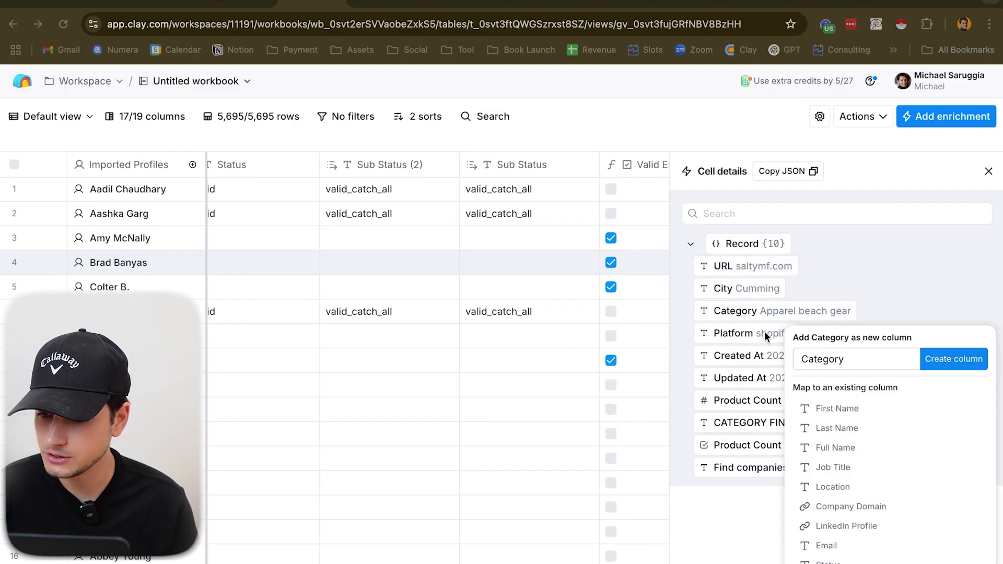
left_click(945, 355)
left_click(949, 337)
left_click(953, 374)
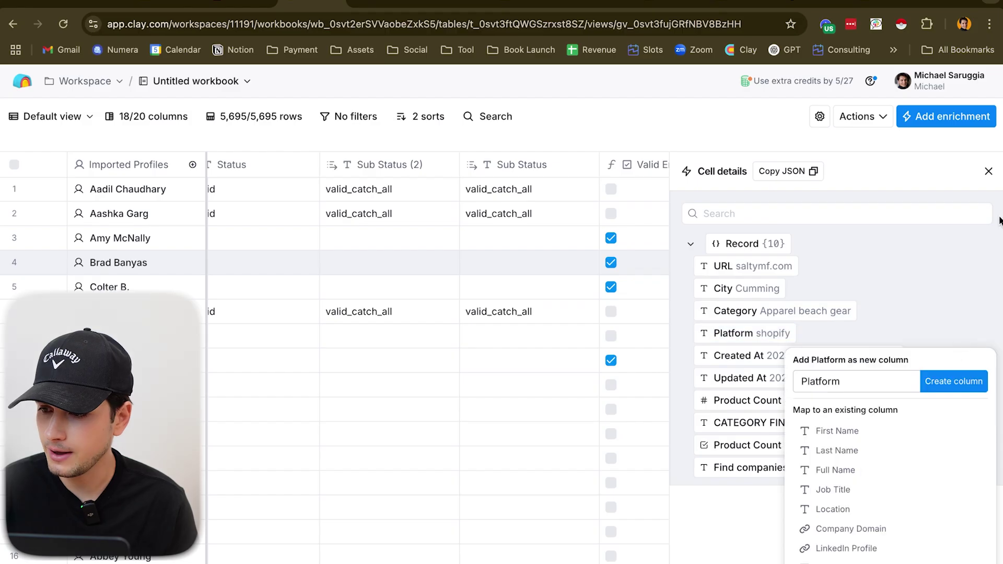
Step: Add a Smartlead.ai Add Lead to Campaign enrichment and select the second listed test campaign as its campaign ID
left_click(950, 119)
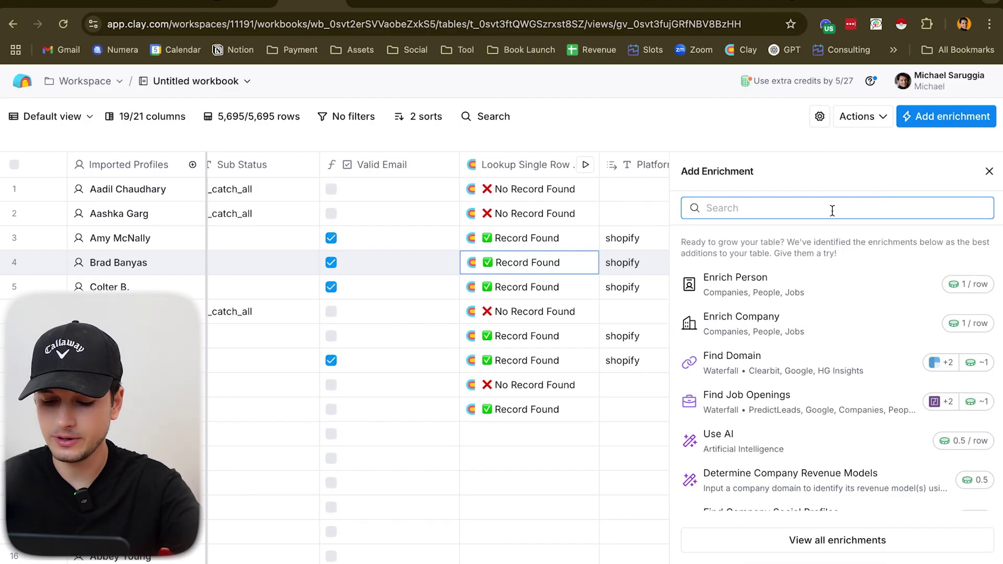
type("smartlead")
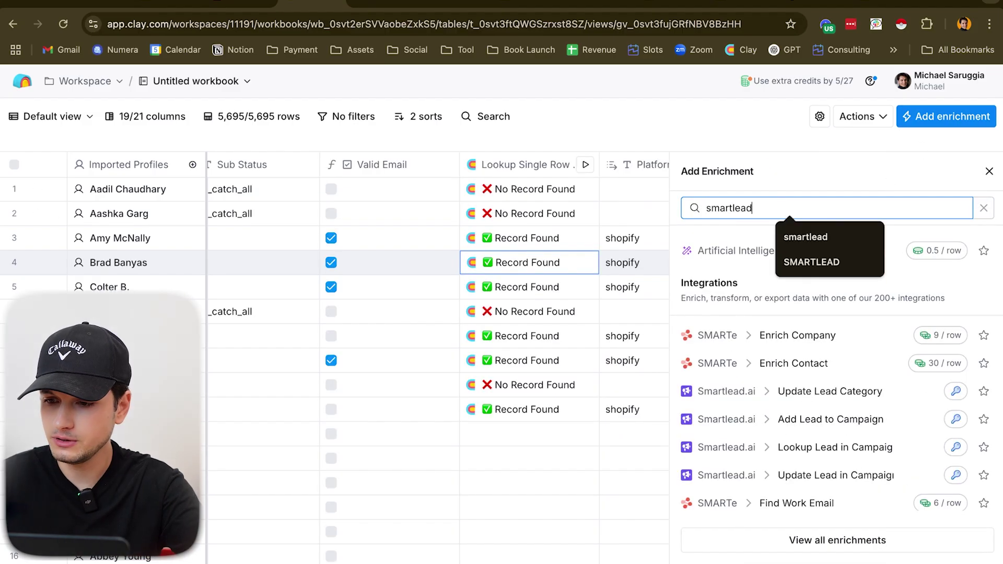
left_click(776, 360)
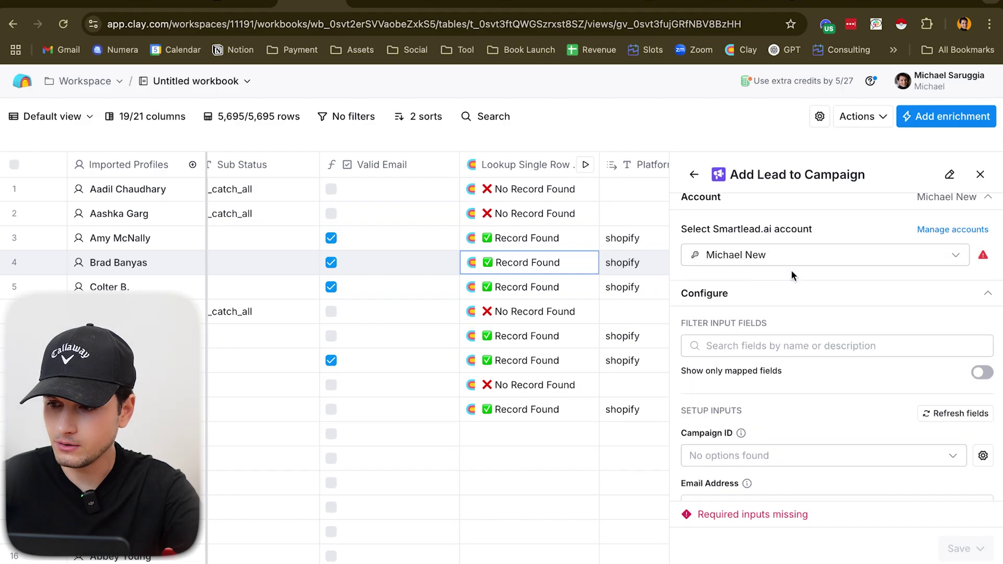
scroll(775, 328, "down", 3)
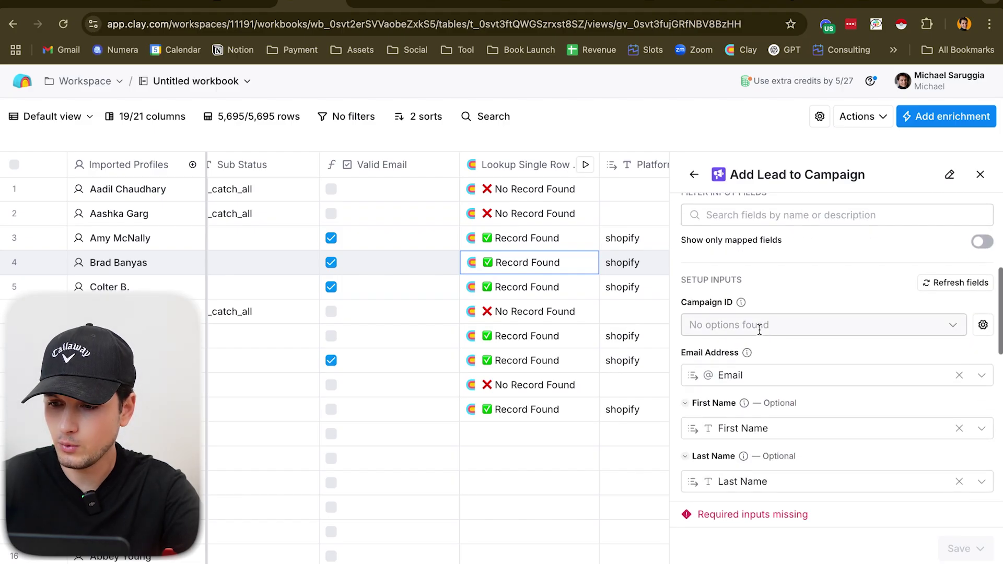
left_click(762, 325)
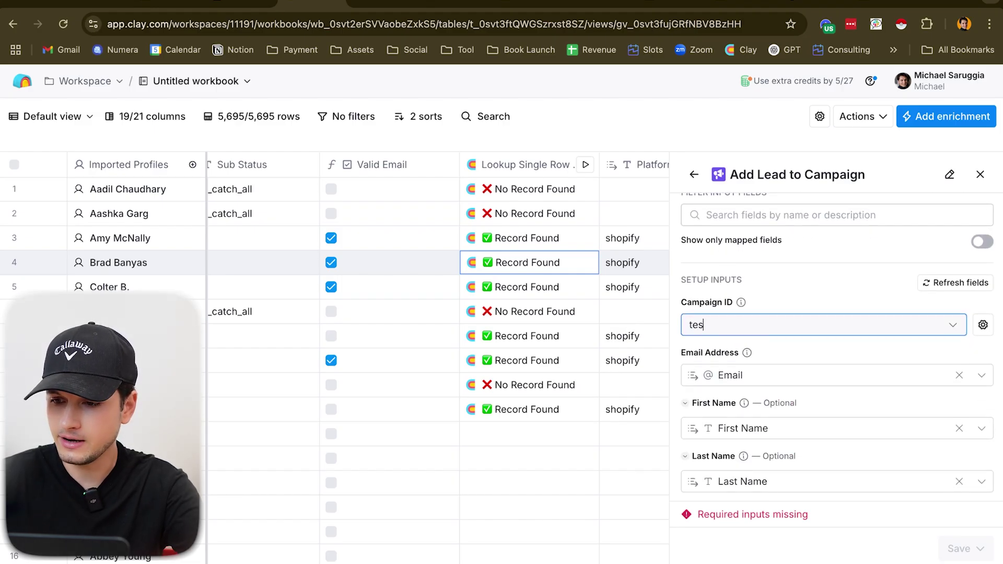
scroll(857, 282, "down", 2)
left_click(797, 257)
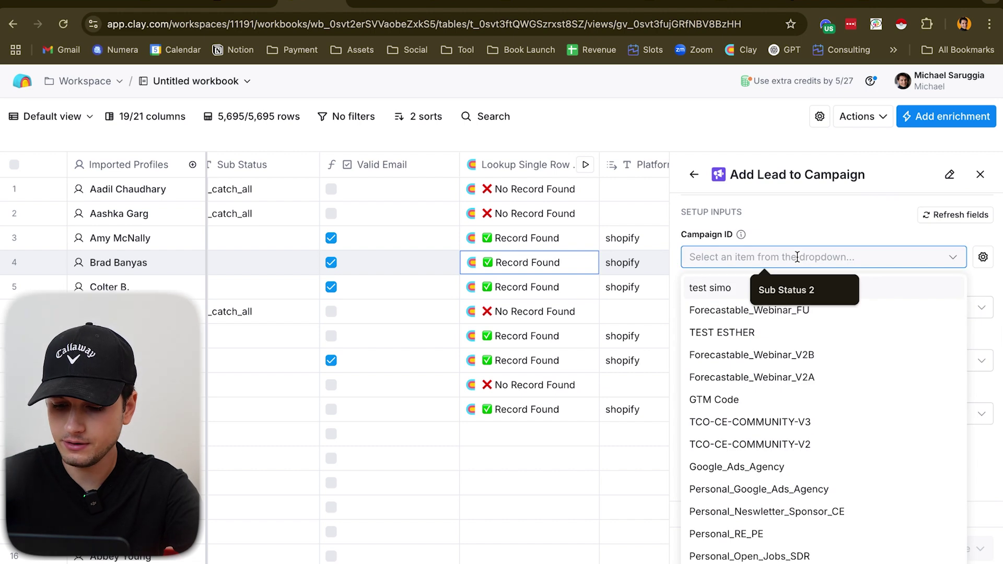
left_click(721, 332)
Step: Add two custom fields to the Smartlead enrichment and name them Platform and Category
scroll(784, 241, "down", 3)
scroll(768, 314, "down", 1)
scroll(770, 346, "down", 6)
left_click(742, 295)
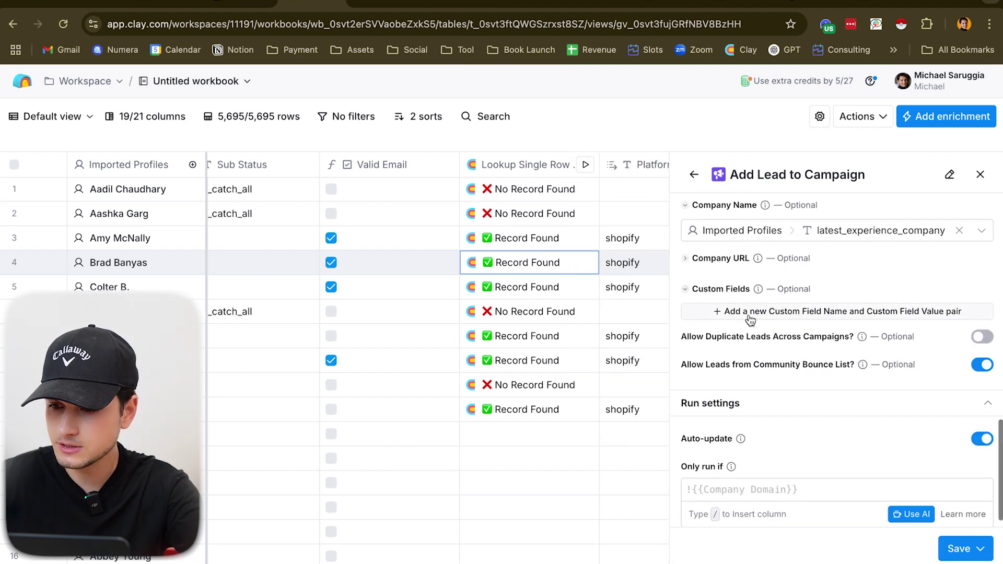
left_click(750, 320)
left_click(751, 342)
left_click(731, 313)
type("Platform")
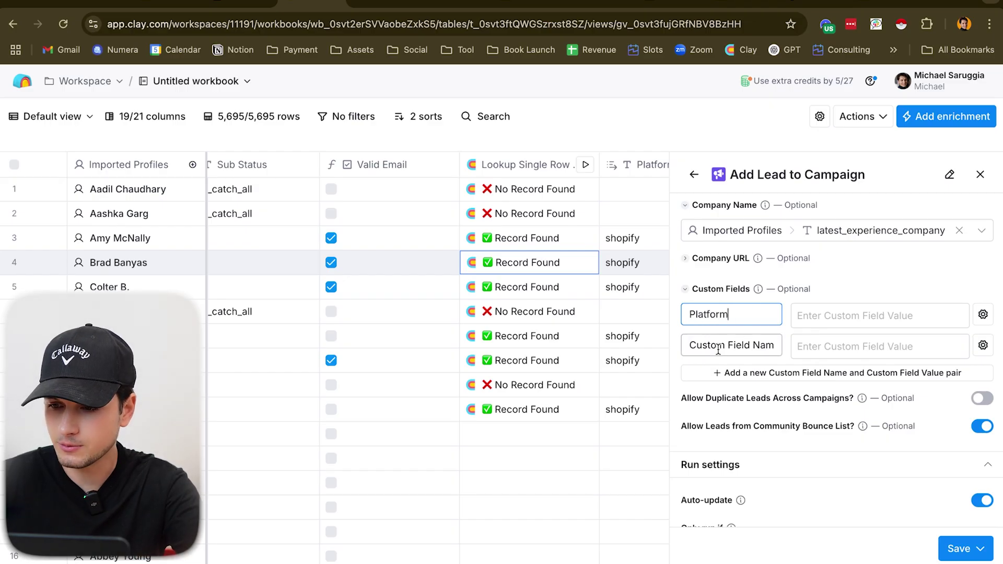
key("Tab")
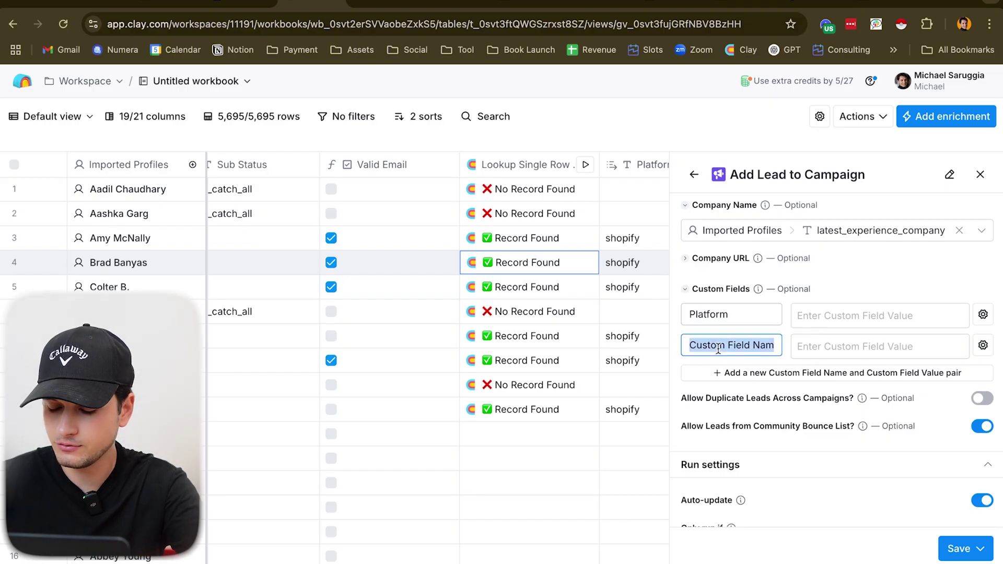
type("Category")
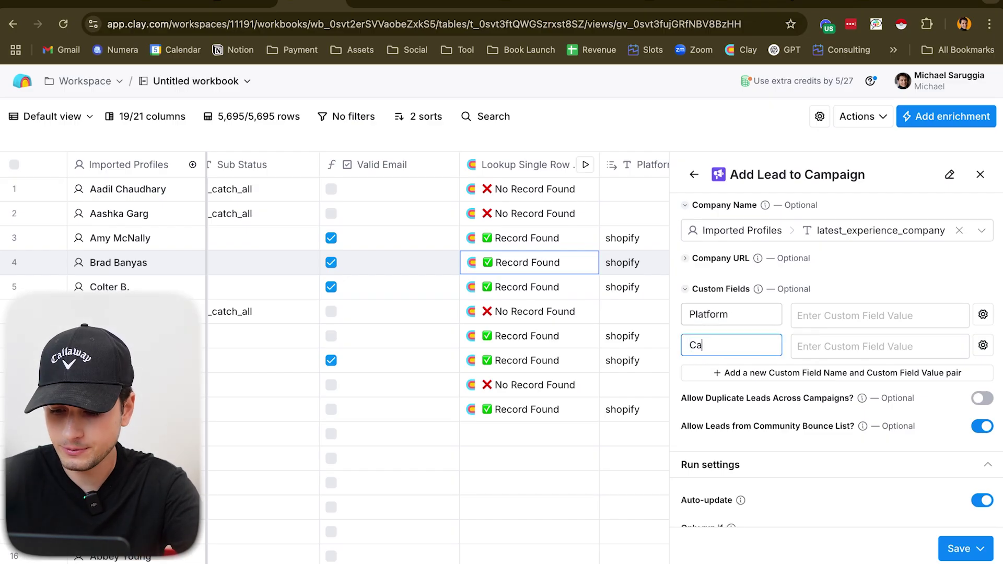
Step: Map the Platform and Category custom fields to the matching table columns, and save the enrichment with a run on 10 rows
left_click(806, 317)
type("/platfor")
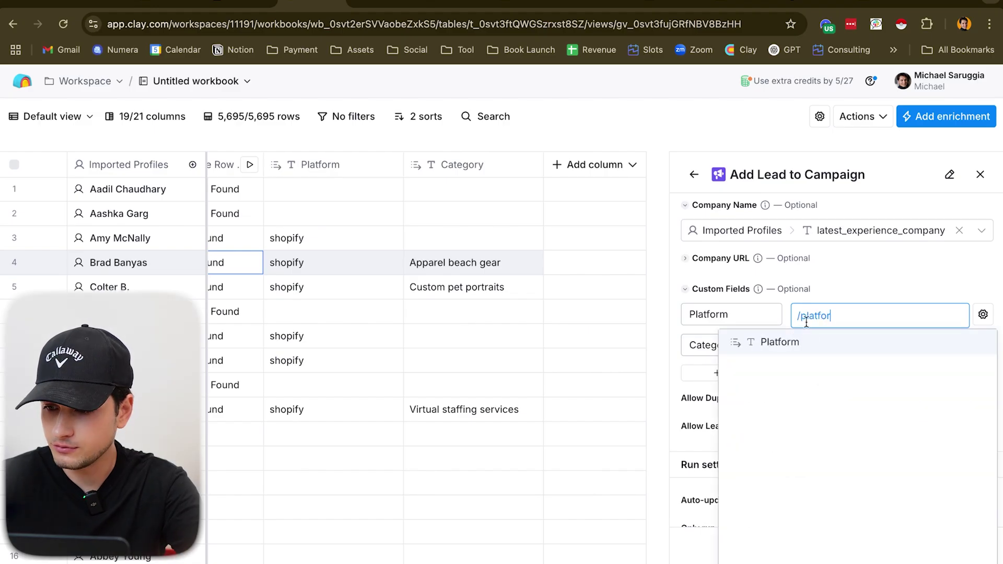
left_click(809, 343)
left_click(808, 346)
type("/cat")
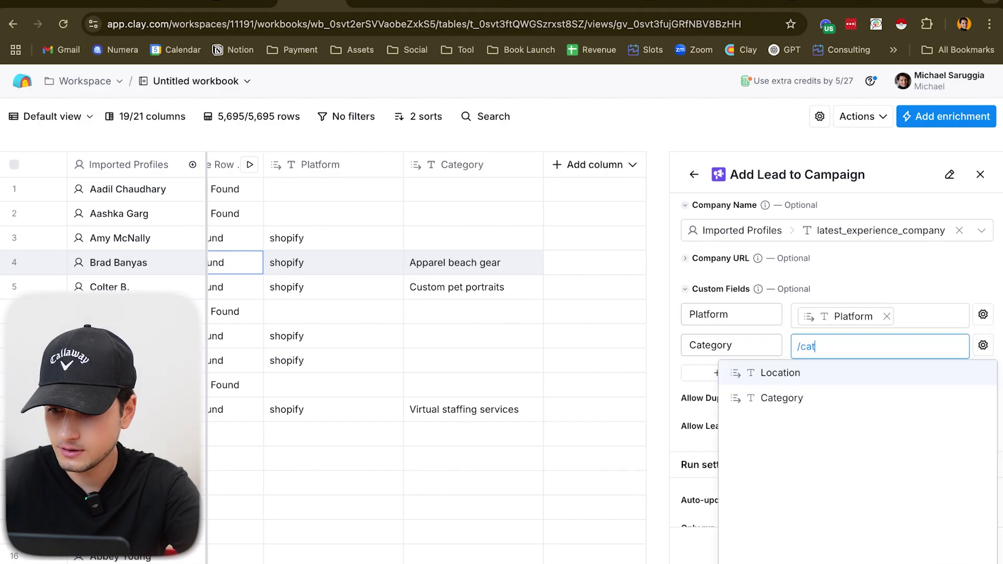
left_click(794, 373)
left_click(980, 548)
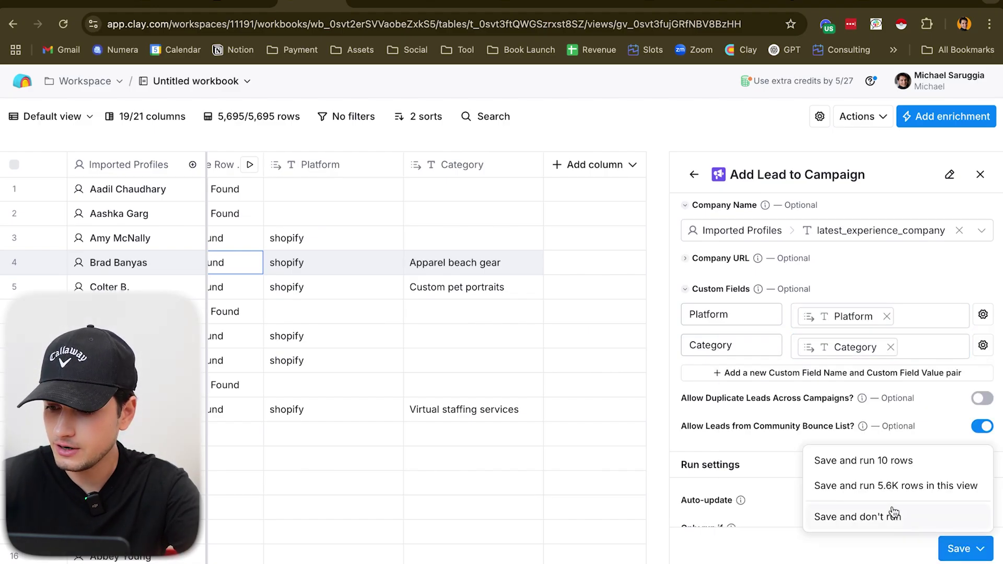
left_click(871, 460)
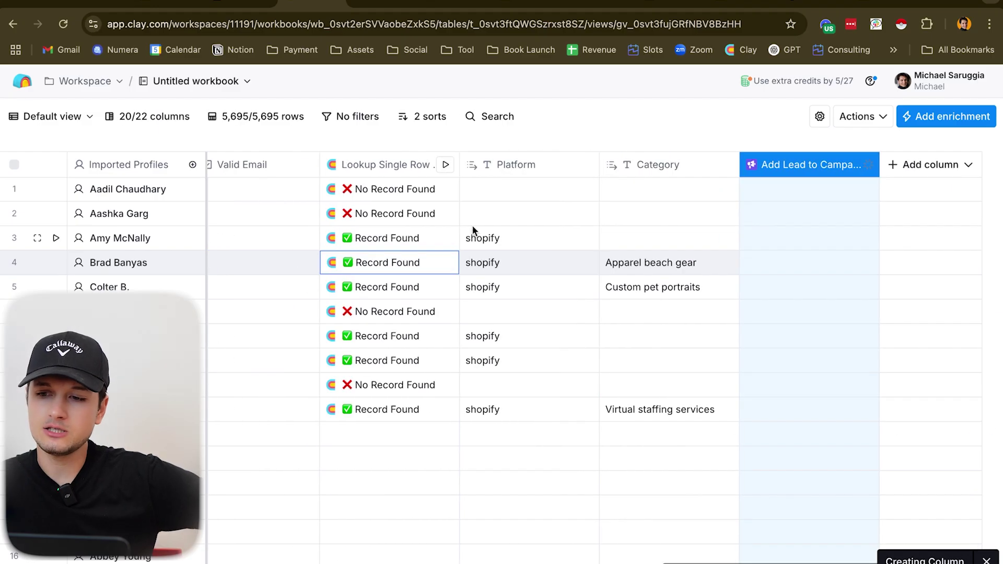
Step: Switch to Smartlead and examine the TEST campaign's lead list, including its custom Category and Platform columns
left_click(881, 4)
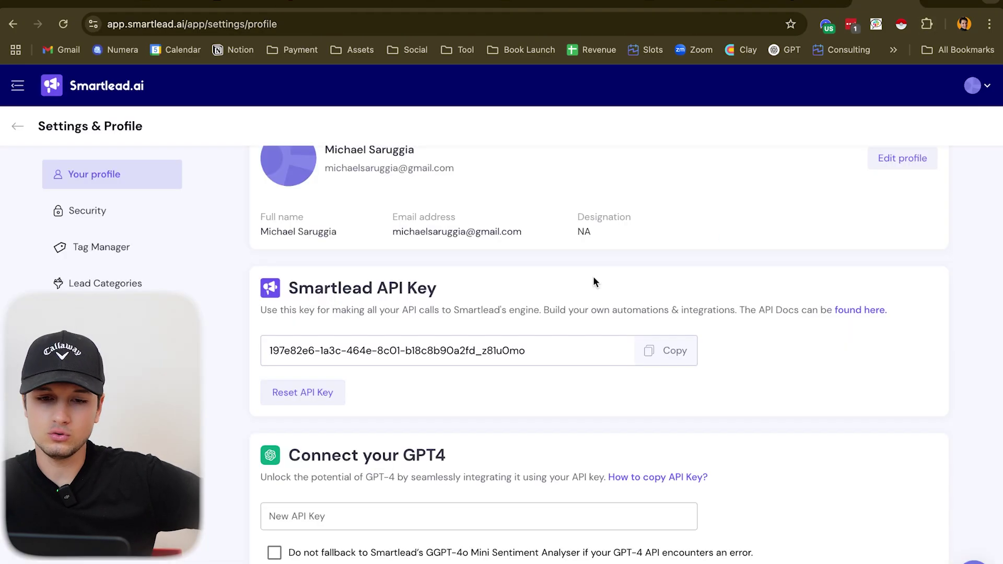
left_click(20, 132)
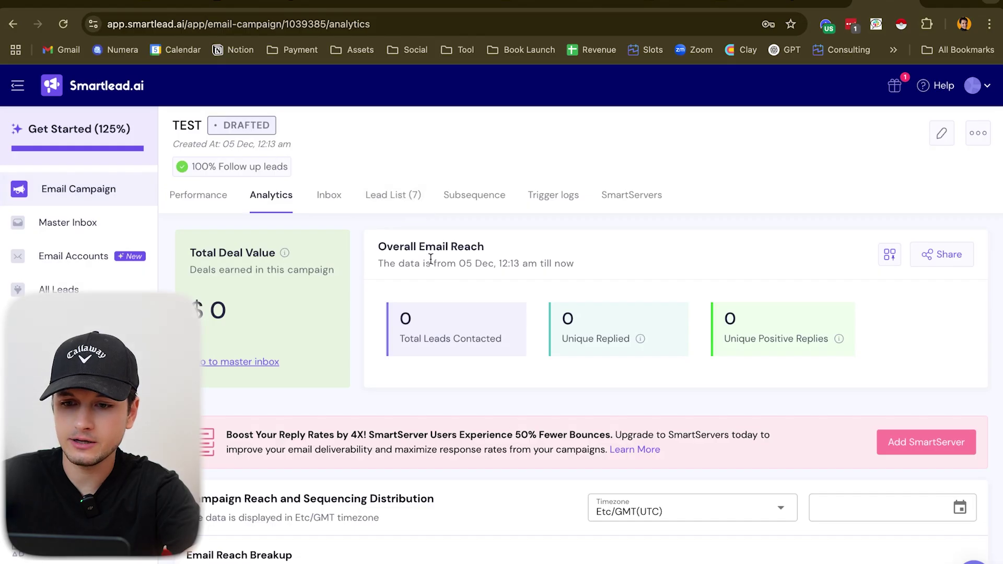
left_click(393, 196)
scroll(486, 410, "right", 6)
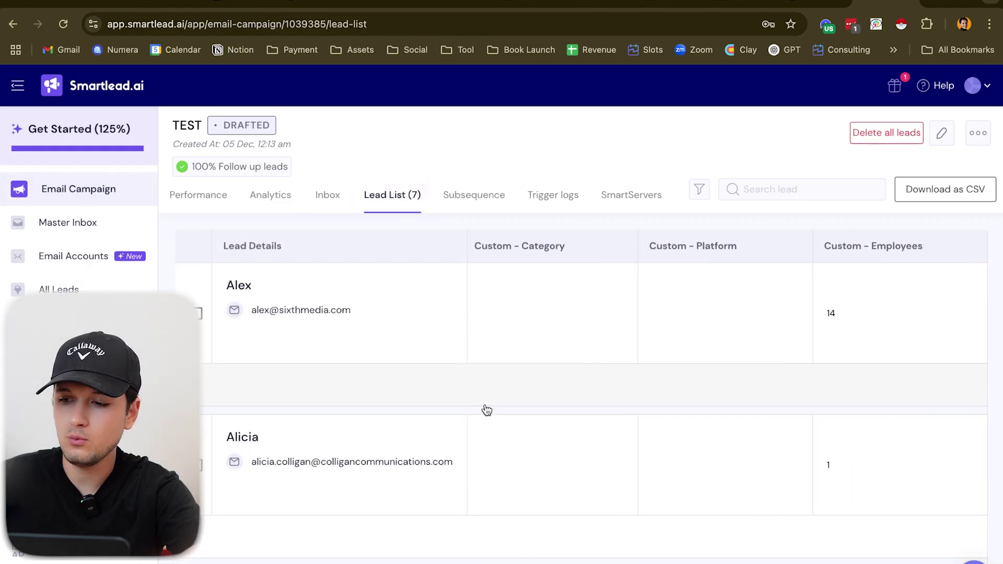
scroll(723, 362, "left", 6)
scroll(500, 385, "down", 3)
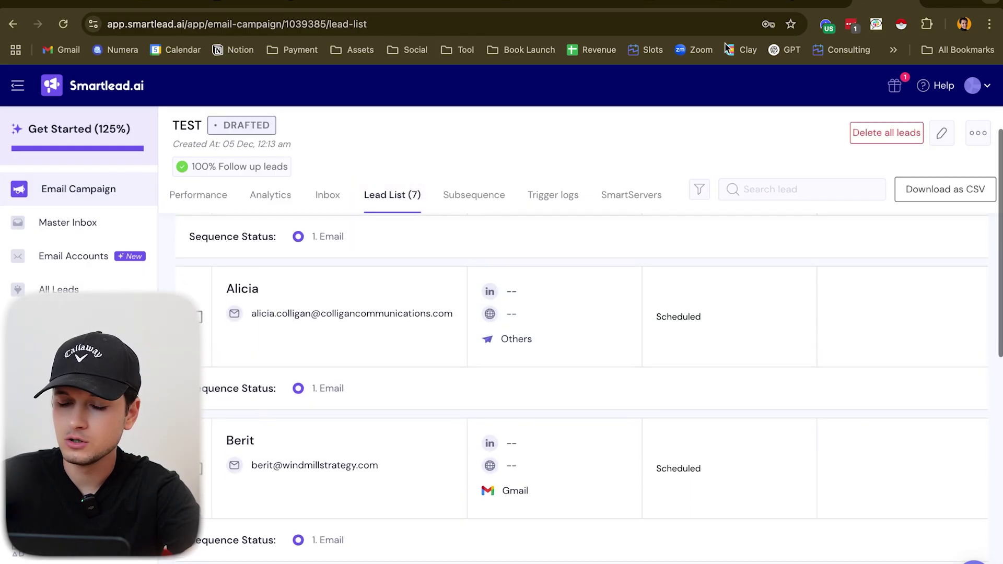
scroll(606, 334, "down", 5)
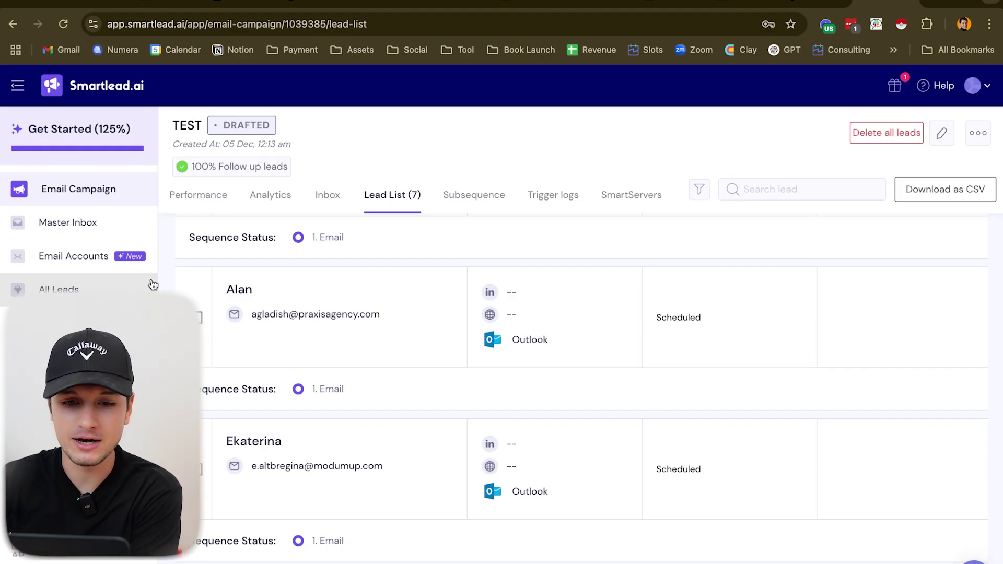
Step: Start a mailbox purchase for the email accounts and proceed with the Google provider powered by HyperInboxes
left_click(87, 258)
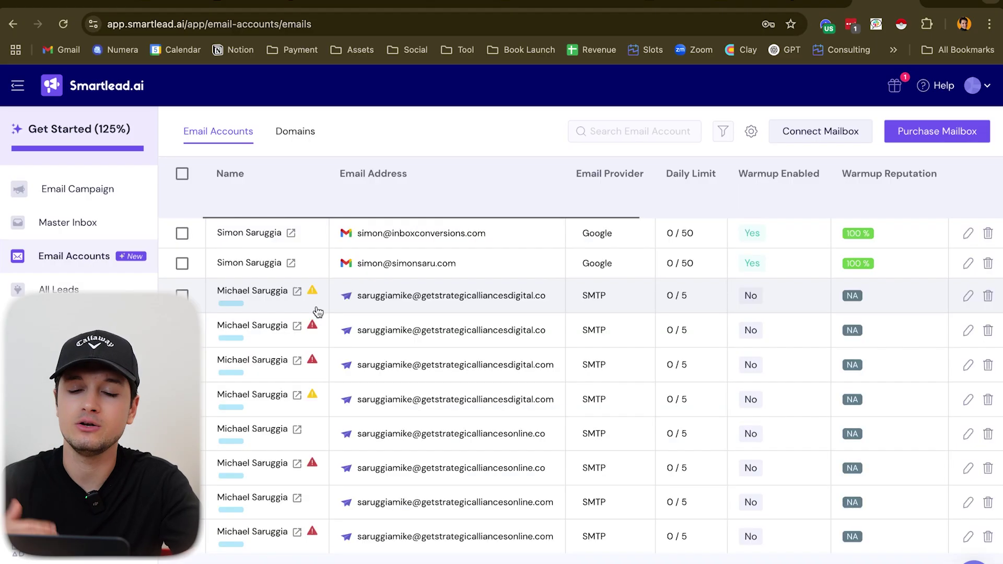
left_click(924, 135)
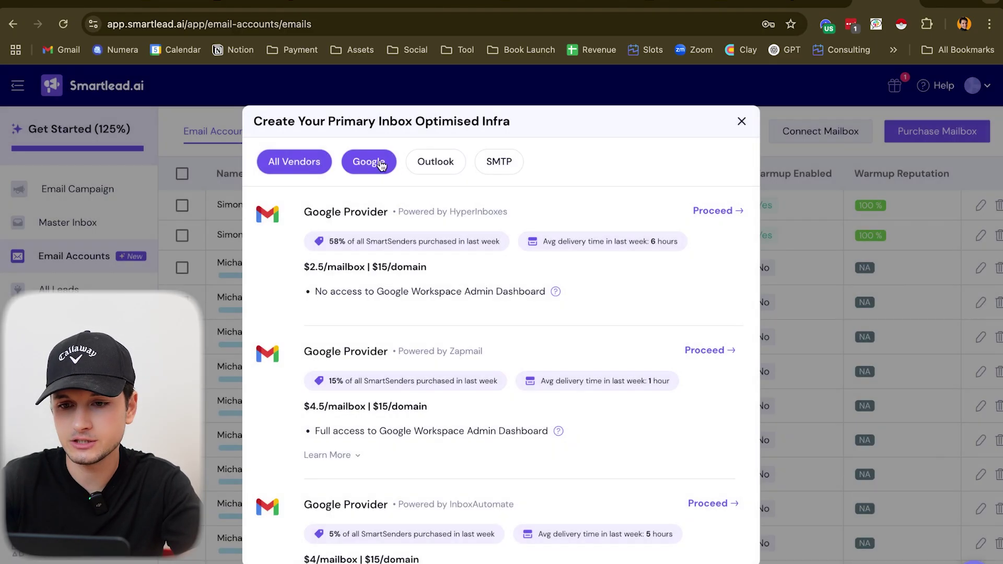
left_click(369, 161)
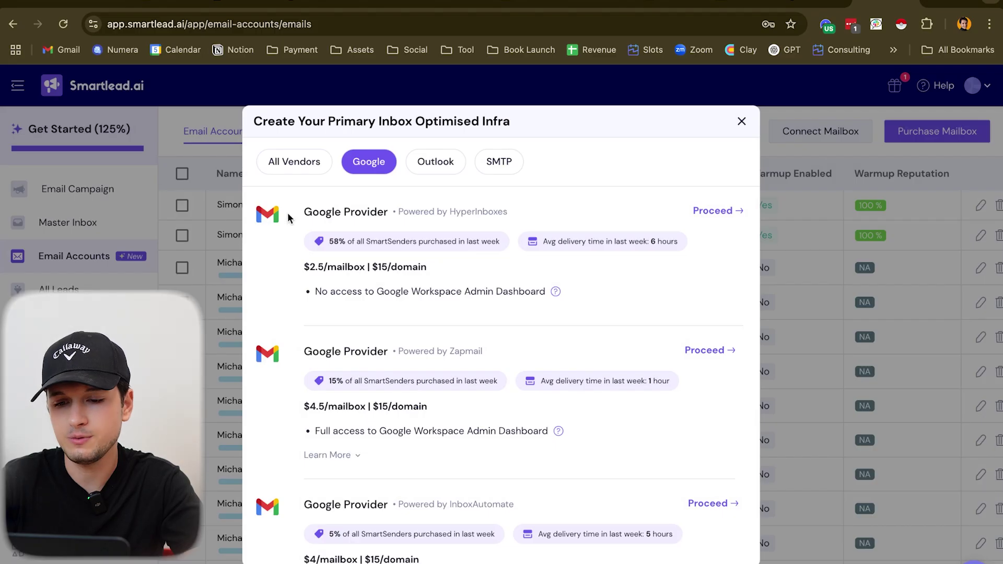
left_click(433, 165)
left_click(377, 156)
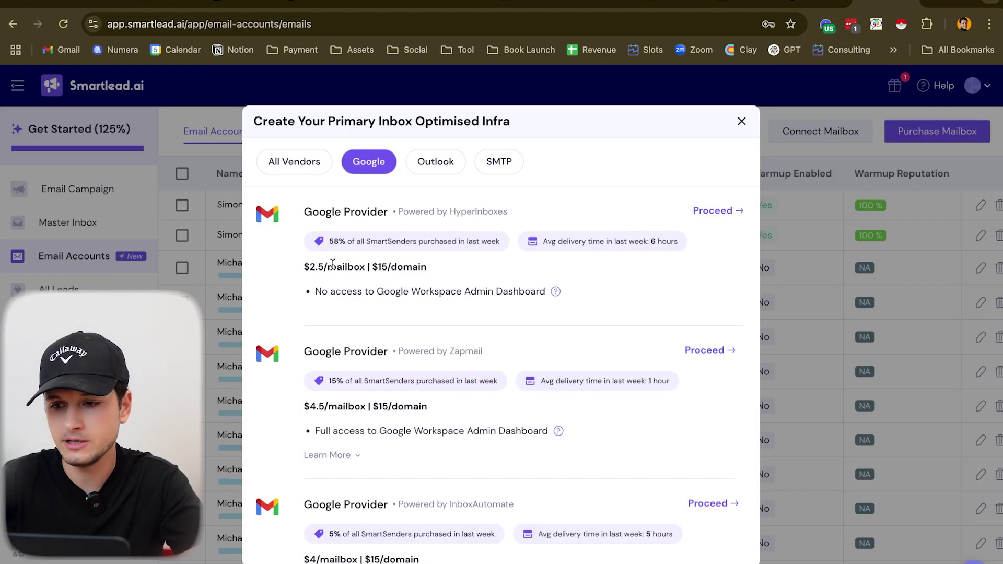
left_click(739, 212)
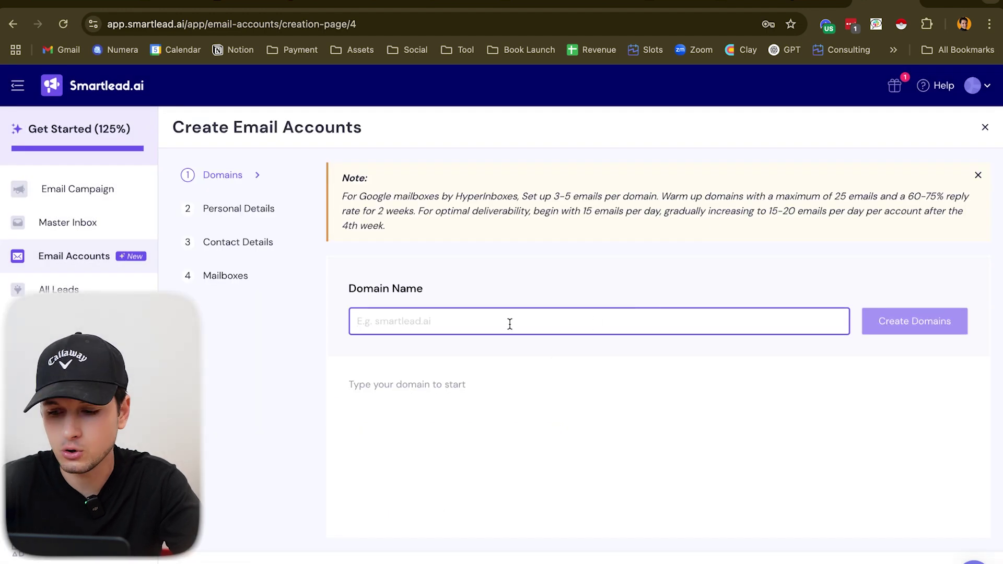
Step: Generate domain suggestions for the domain name blueseervices.com
type("blueseerv")
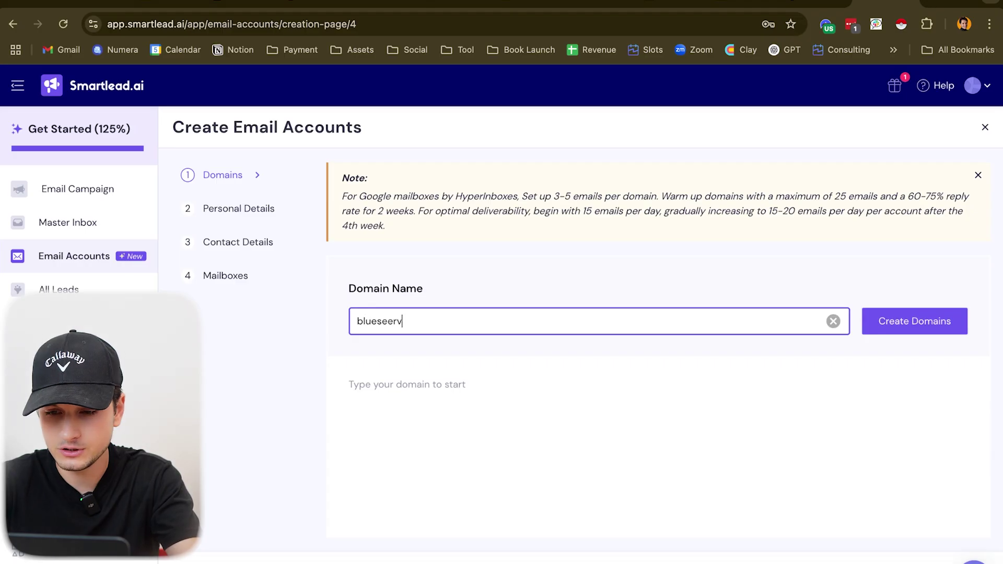
left_click(941, 321)
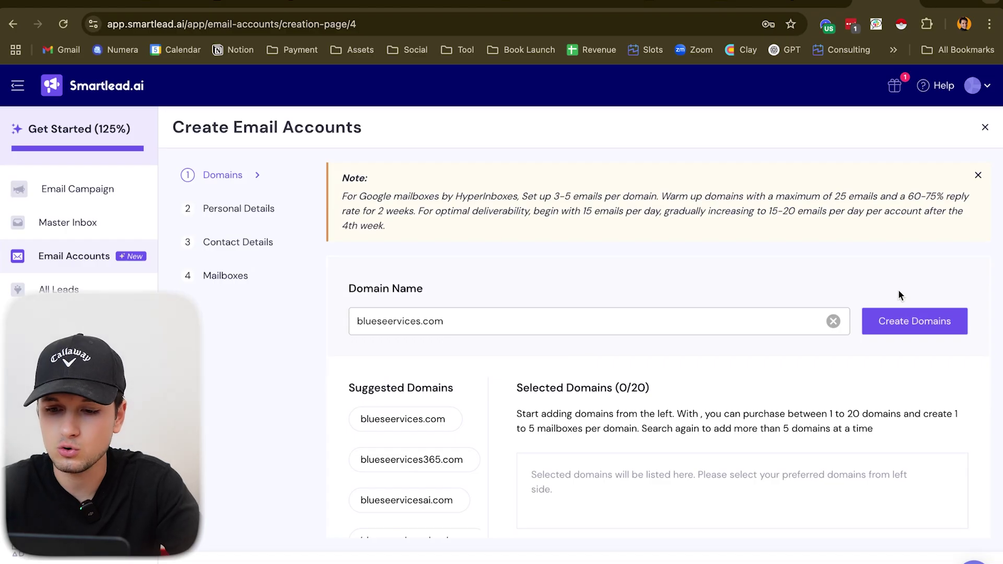
scroll(898, 289, "down", 4)
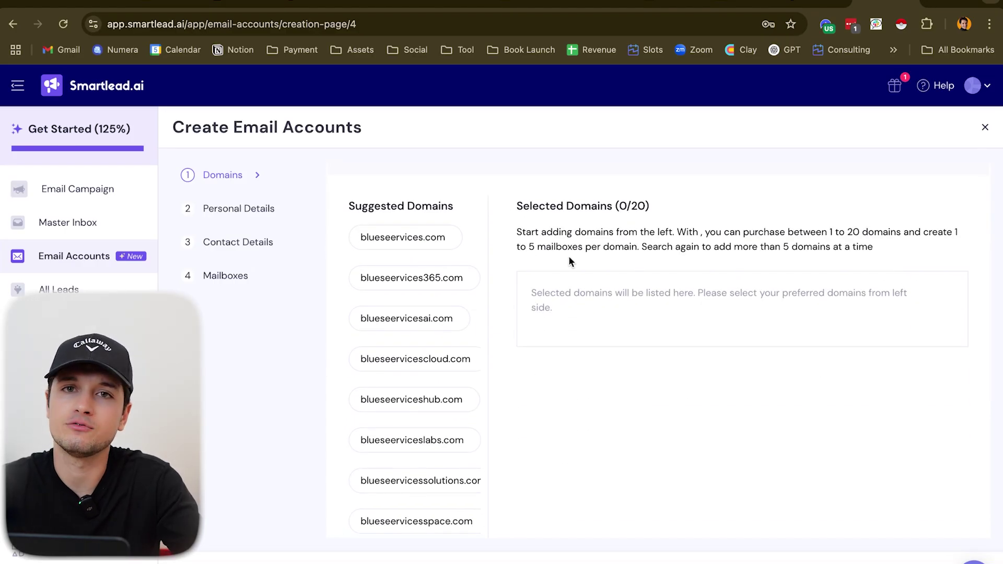
Step: Select all nine suggested domains, from blueseervices.com and blueseervices365.com through blueseerviceszone.com
left_click(424, 244)
left_click(424, 278)
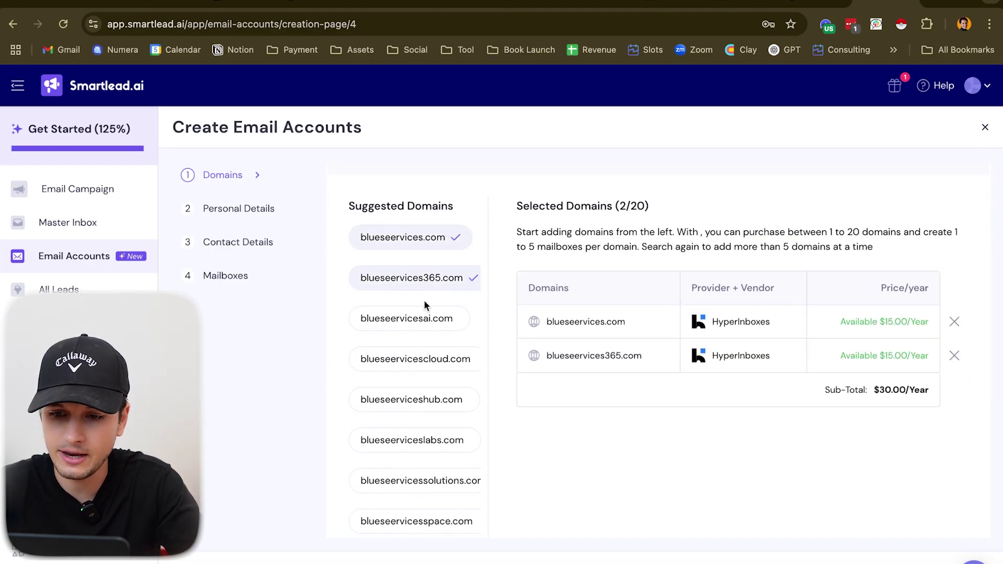
left_click(424, 318)
left_click(424, 410)
left_click(423, 361)
scroll(424, 366, "down", 1)
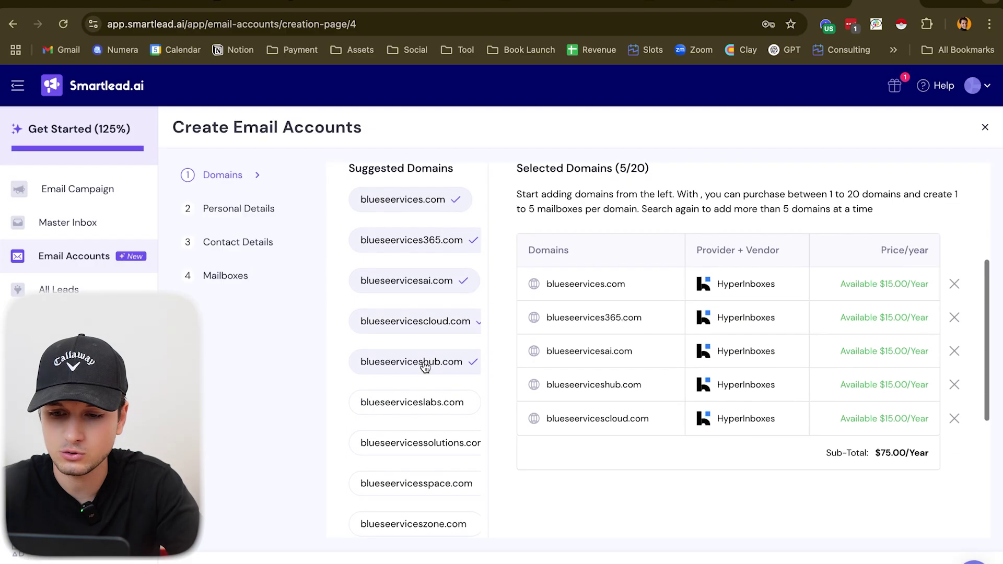
left_click(421, 411)
left_click(421, 439)
left_click(419, 481)
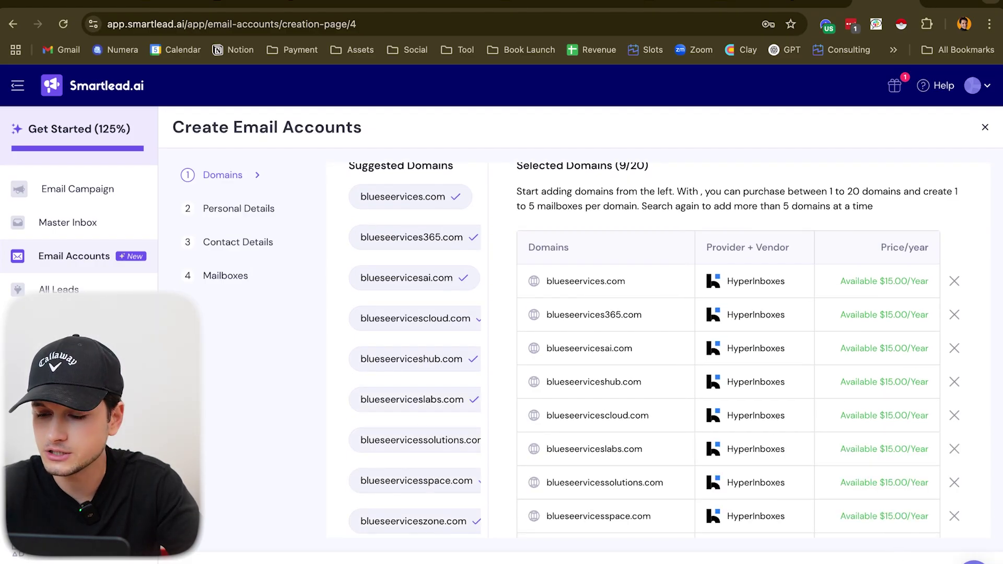
Step: Continue to the Personal Details stage and go through its first name, last name and persona domain fields, leaving the names blank
left_click(762, 556)
left_click(398, 351)
left_click(609, 353)
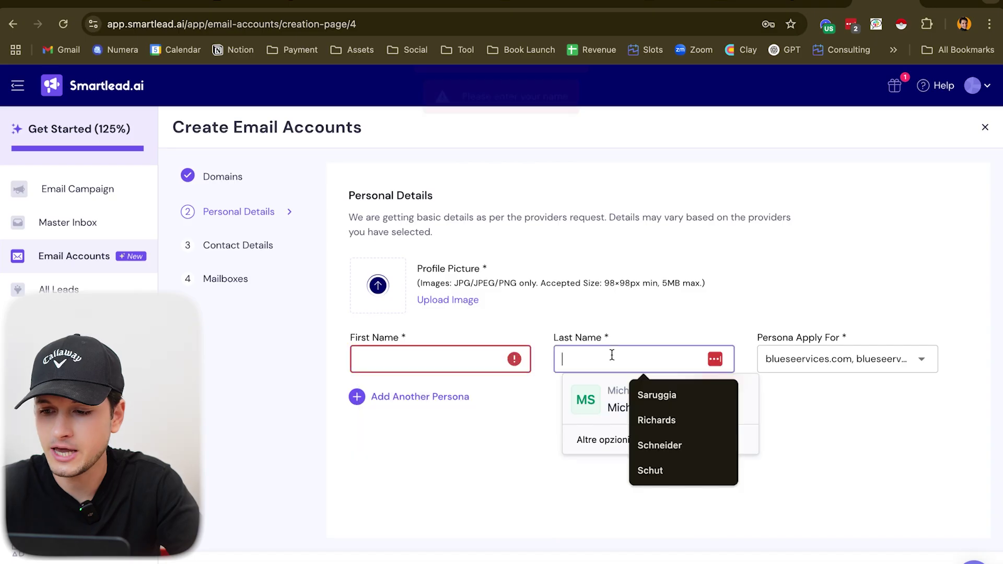
left_click(764, 360)
left_click(861, 323)
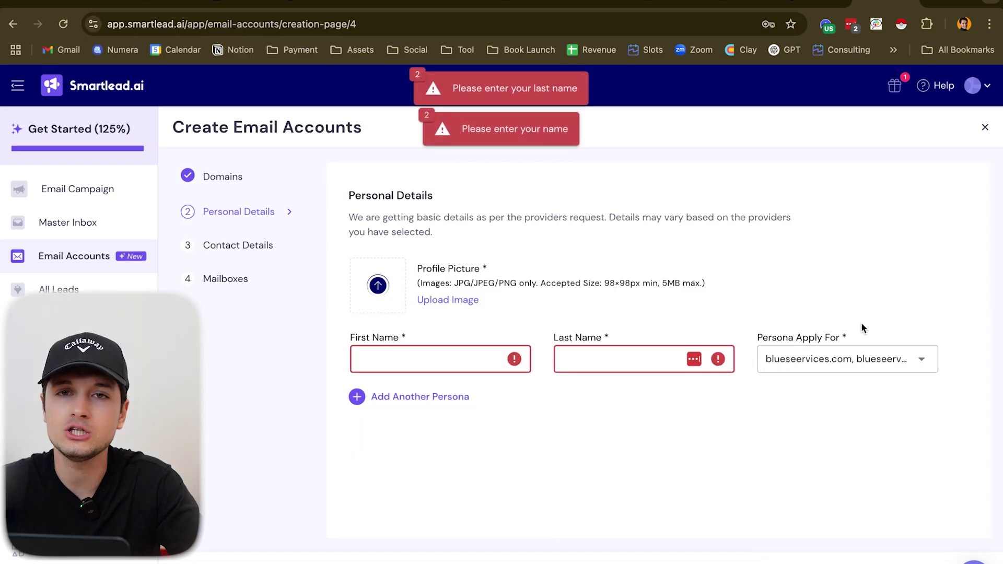